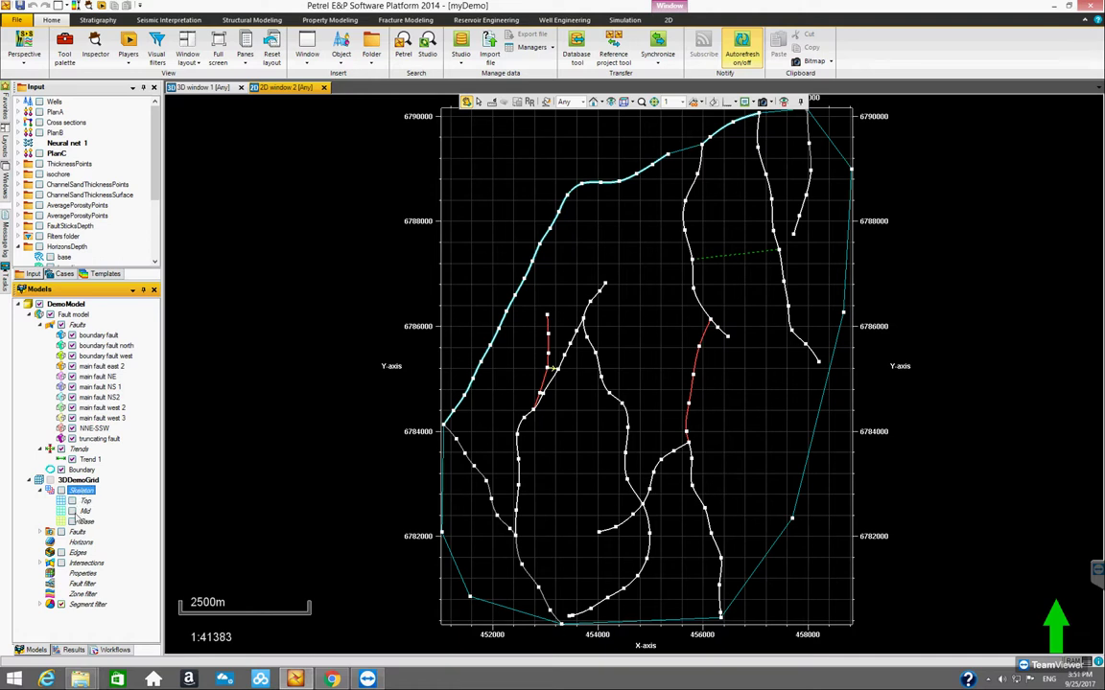
- Display the Mid skeleton of 3DDemoGrid in the 2D window and inspect its grid against the fault lines
{"action": "left_click", "coordinate": [72, 511]}
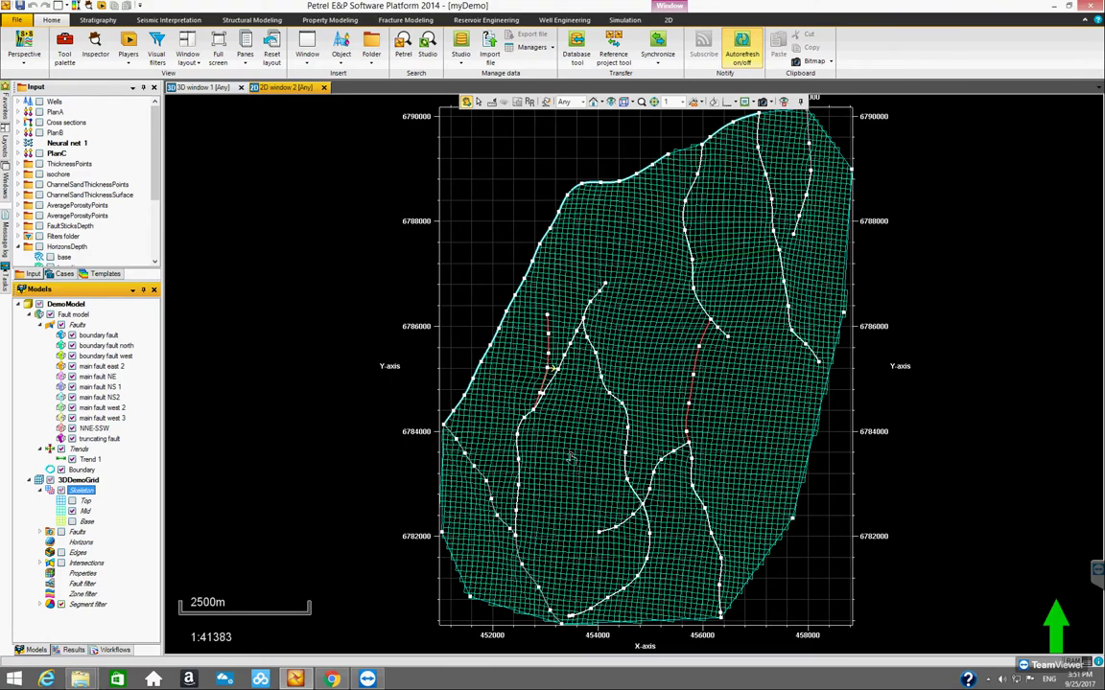
{"action": "scroll", "coordinate": [571, 470], "scroll_direction": "up", "scroll_amount": 5}
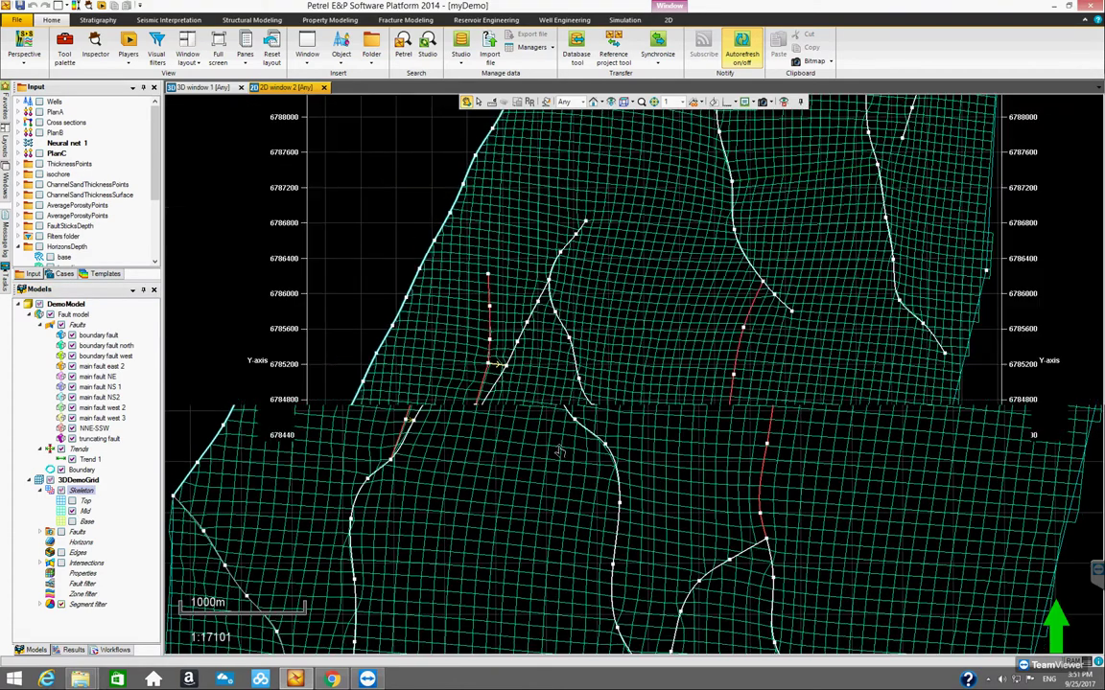
{"action": "scroll", "coordinate": [556, 442], "scroll_direction": "down", "scroll_amount": 5}
{"action": "scroll", "coordinate": [557, 442], "scroll_direction": "down", "scroll_amount": 2}
{"action": "scroll", "coordinate": [530, 461], "scroll_direction": "up", "scroll_amount": 1}
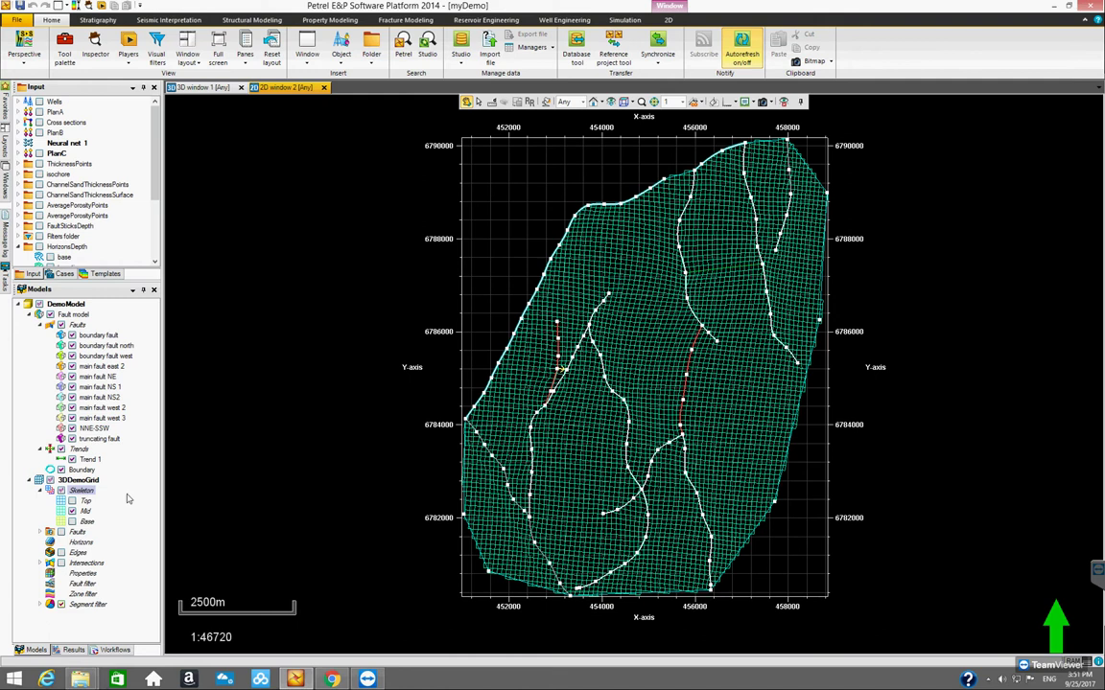
- Preview the Top and Base skeletons of 3DDemoGrid one at a time, and leave only the Mid skeleton displayed
{"action": "left_click", "coordinate": [72, 510]}
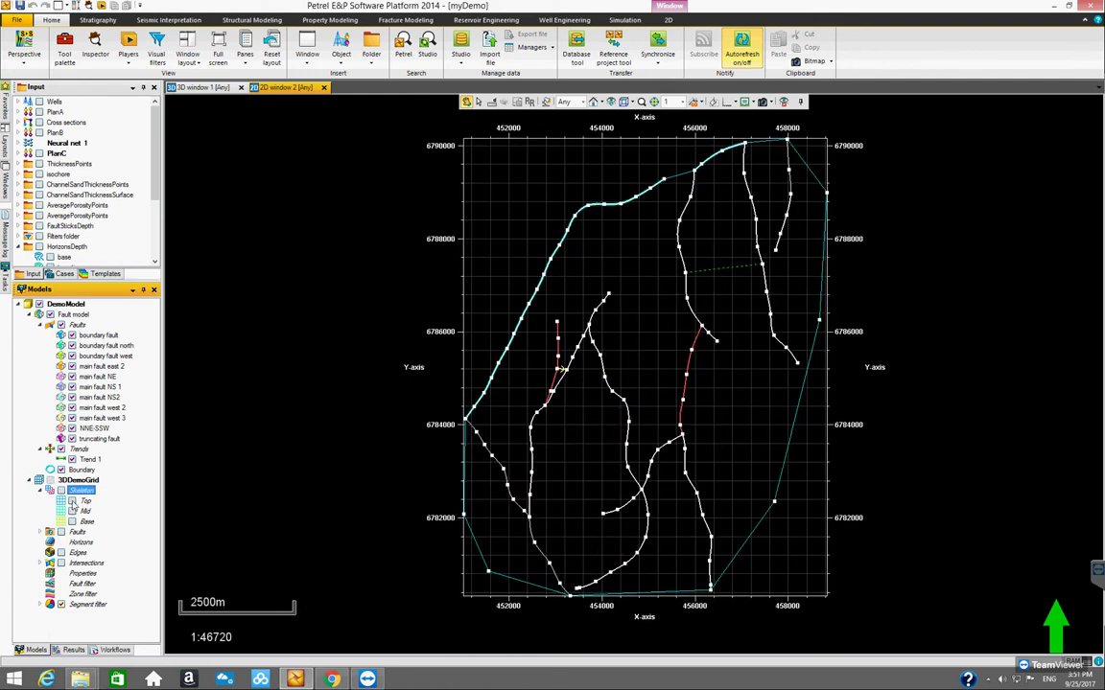
{"action": "left_click", "coordinate": [72, 501]}
{"action": "left_click", "coordinate": [72, 500]}
{"action": "left_click", "coordinate": [72, 521]}
{"action": "left_click", "coordinate": [72, 520]}
{"action": "left_click", "coordinate": [72, 511]}
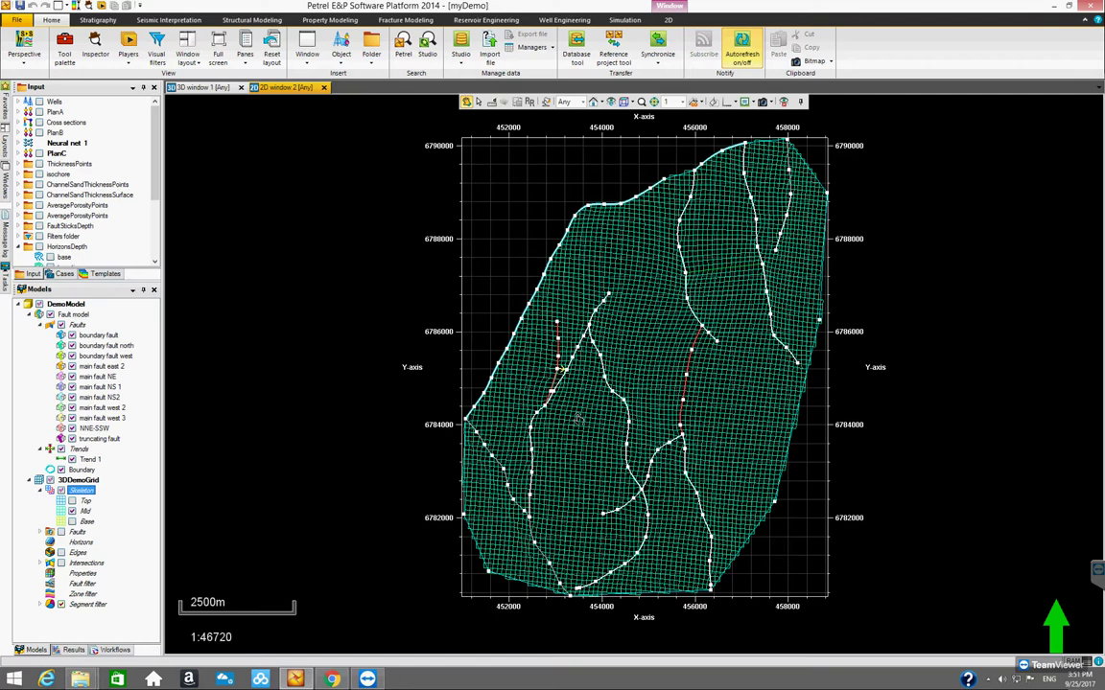
- Examine the Mid skeleton's grid cells up close along the western fault branch near Y 6785200
{"action": "scroll", "coordinate": [579, 404], "scroll_direction": "up", "scroll_amount": 5}
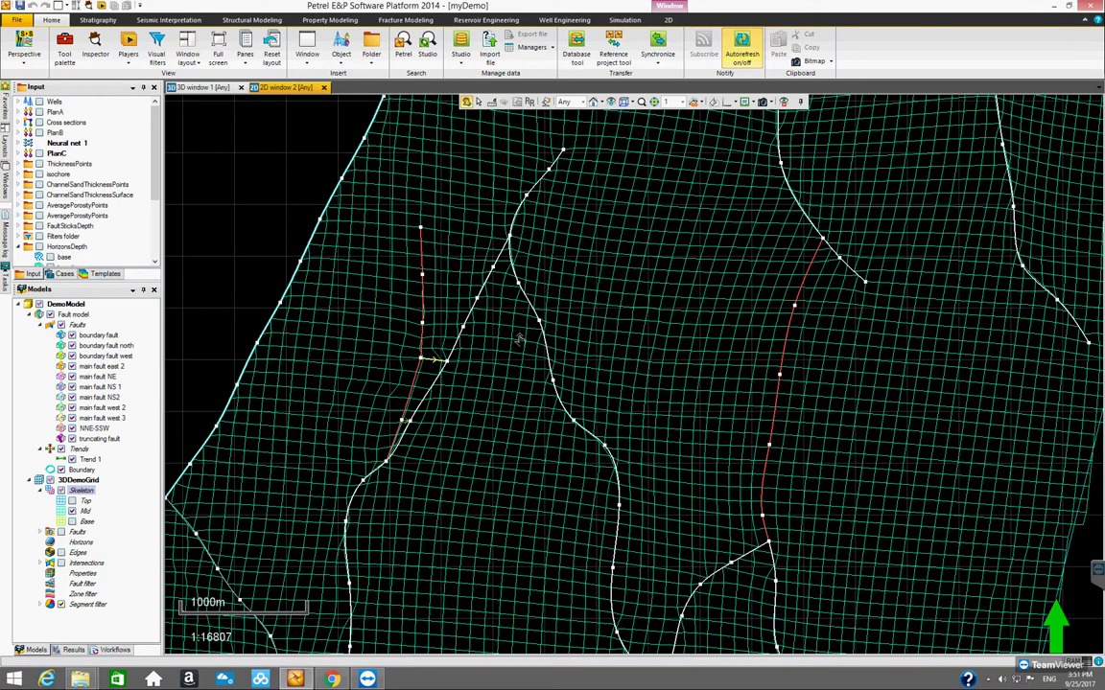
{"action": "scroll", "coordinate": [643, 383], "scroll_direction": "down", "scroll_amount": 4}
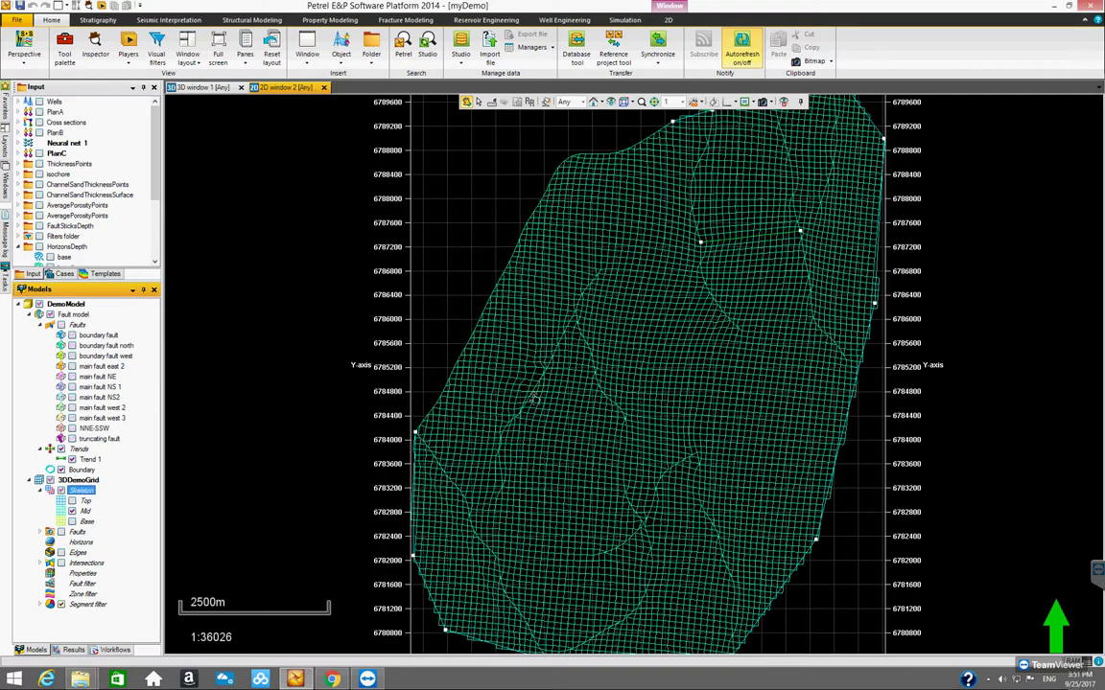
{"action": "scroll", "coordinate": [508, 408], "scroll_direction": "up", "scroll_amount": 3}
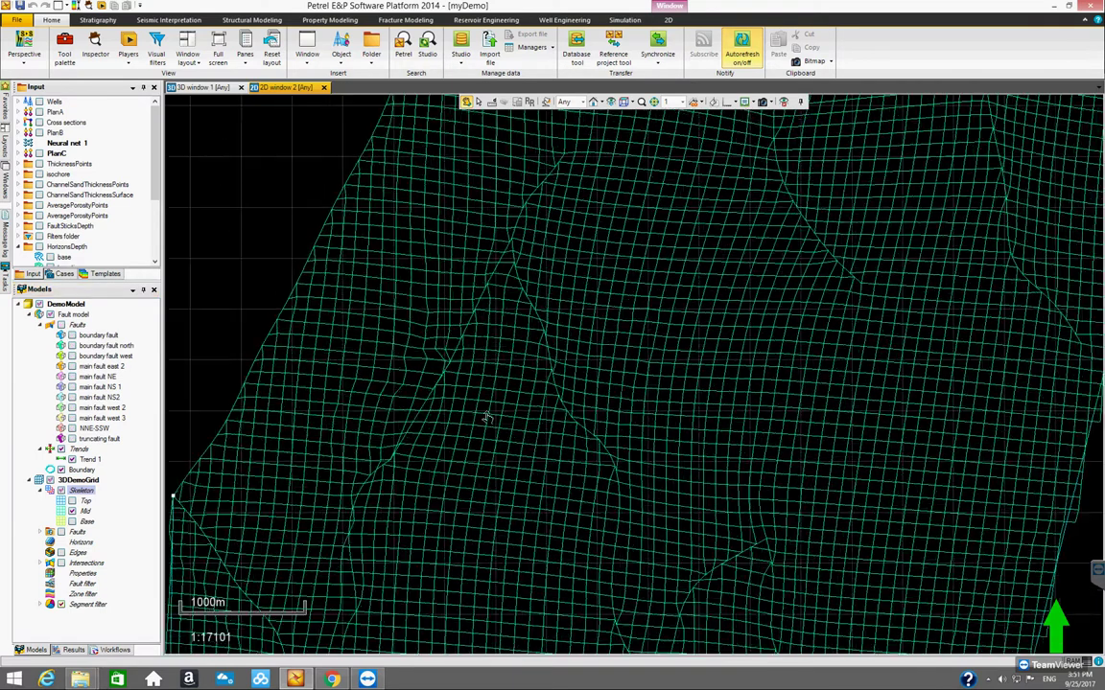
{"action": "scroll", "coordinate": [433, 404], "scroll_direction": "up", "scroll_amount": 1}
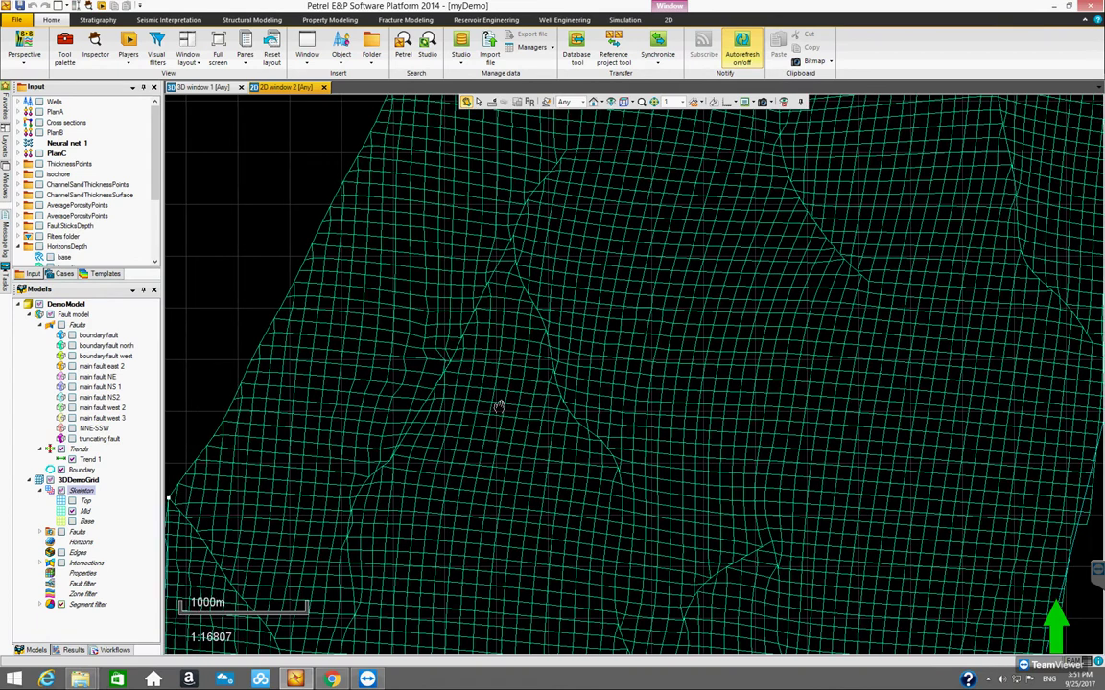
{"action": "left_click_drag", "start_coordinate": [498, 402], "coordinate": [516, 439]}
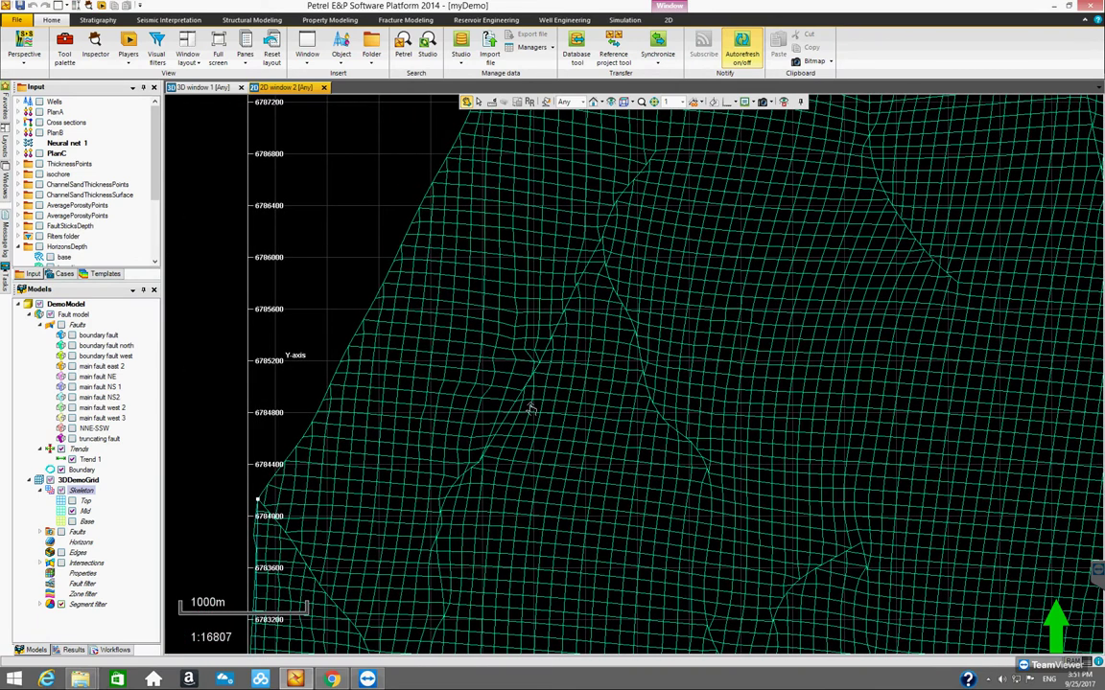
{"action": "scroll", "coordinate": [531, 412], "scroll_direction": "up", "scroll_amount": 5}
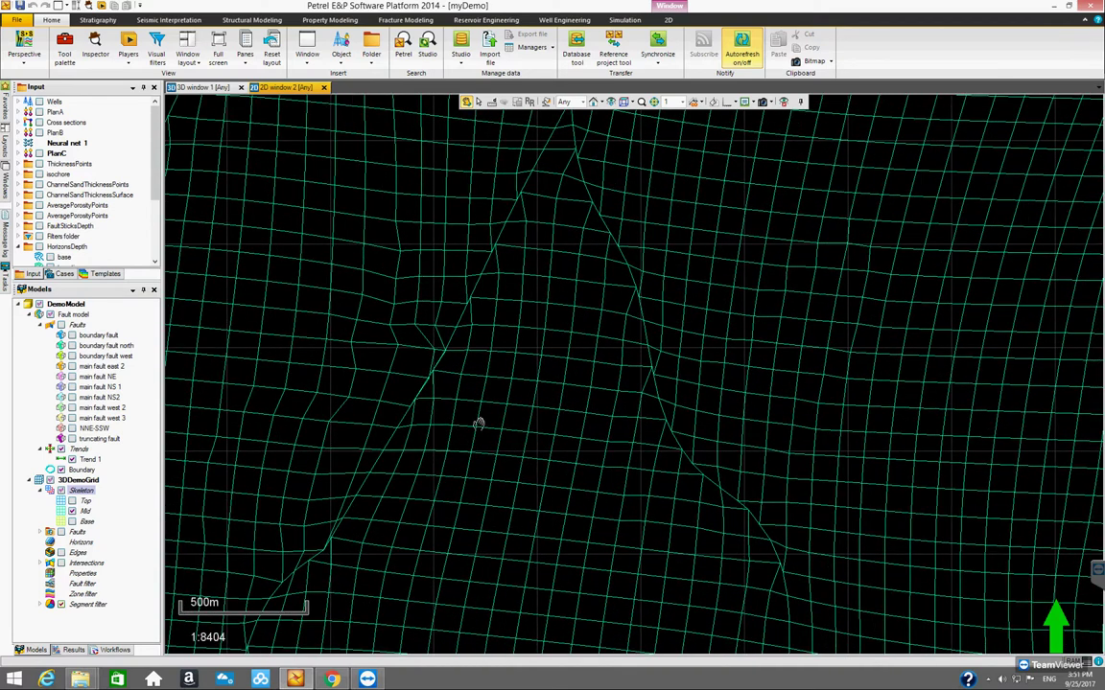
{"action": "left_click_drag", "start_coordinate": [478, 423], "coordinate": [555, 407]}
{"action": "scroll", "coordinate": [563, 417], "scroll_direction": "up", "scroll_amount": 5}
{"action": "scroll", "coordinate": [556, 419], "scroll_direction": "up", "scroll_amount": 6}
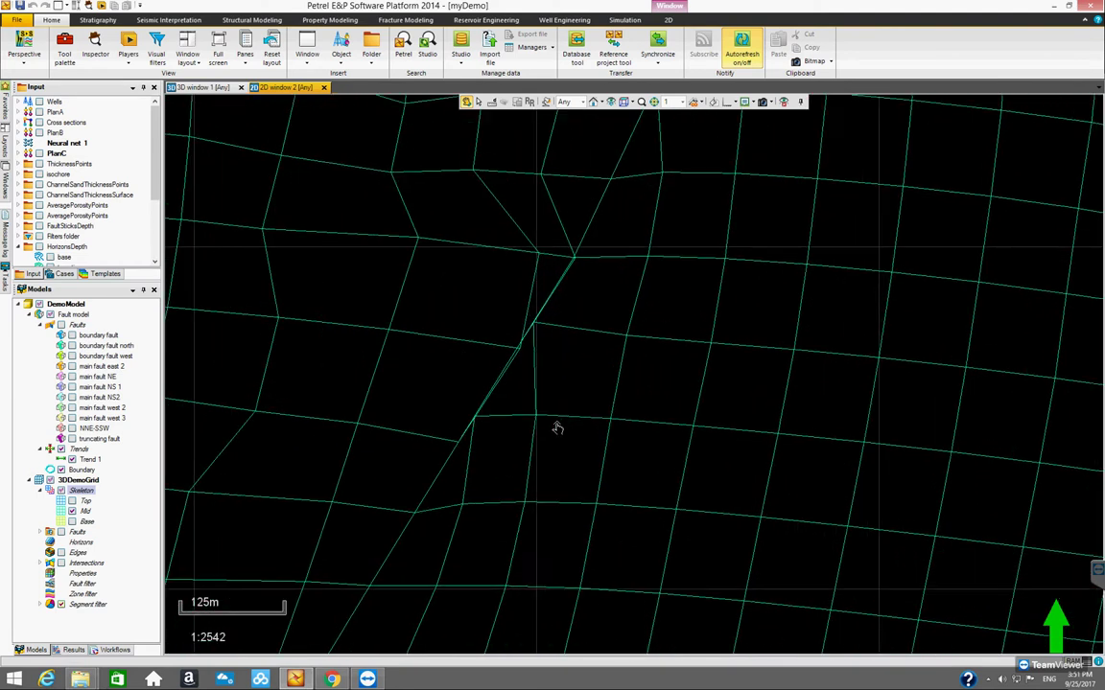
{"action": "left_click_drag", "start_coordinate": [513, 417], "coordinate": [718, 439]}
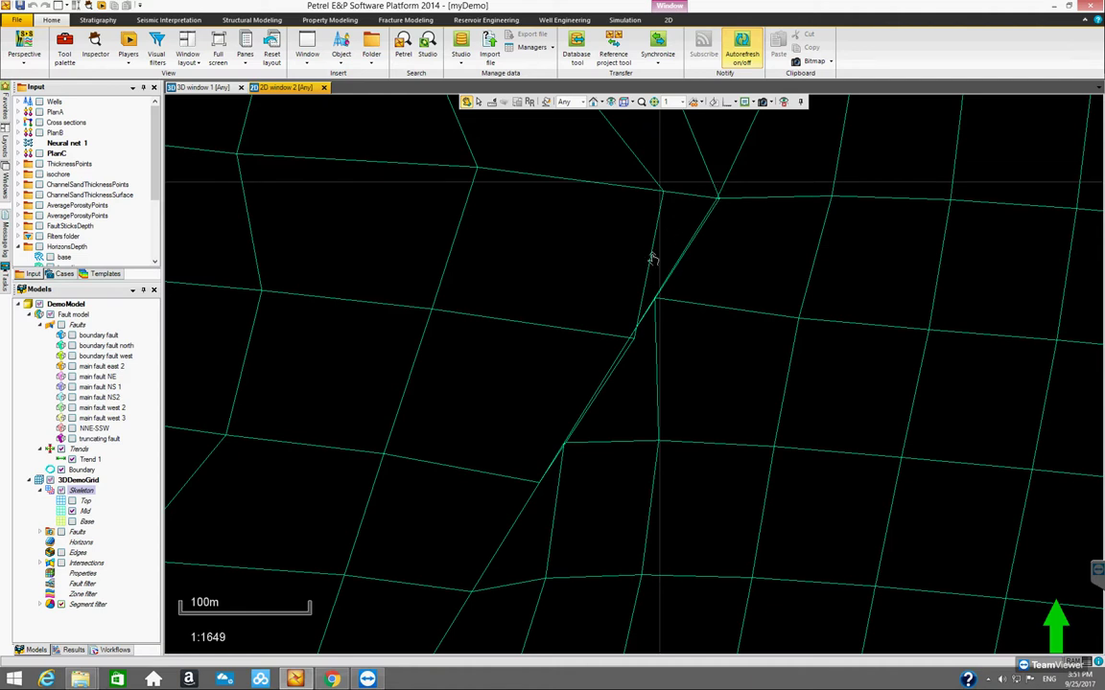
{"action": "scroll", "coordinate": [662, 310], "scroll_direction": "up", "scroll_amount": 3}
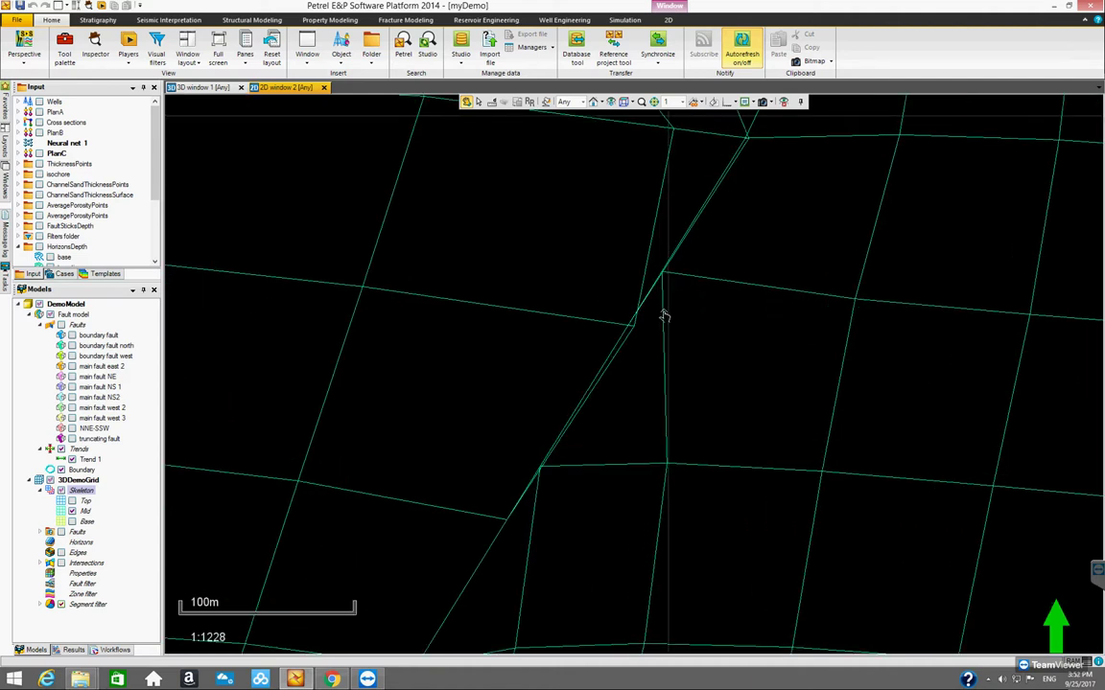
{"action": "scroll", "coordinate": [662, 310], "scroll_direction": "down", "scroll_amount": 1}
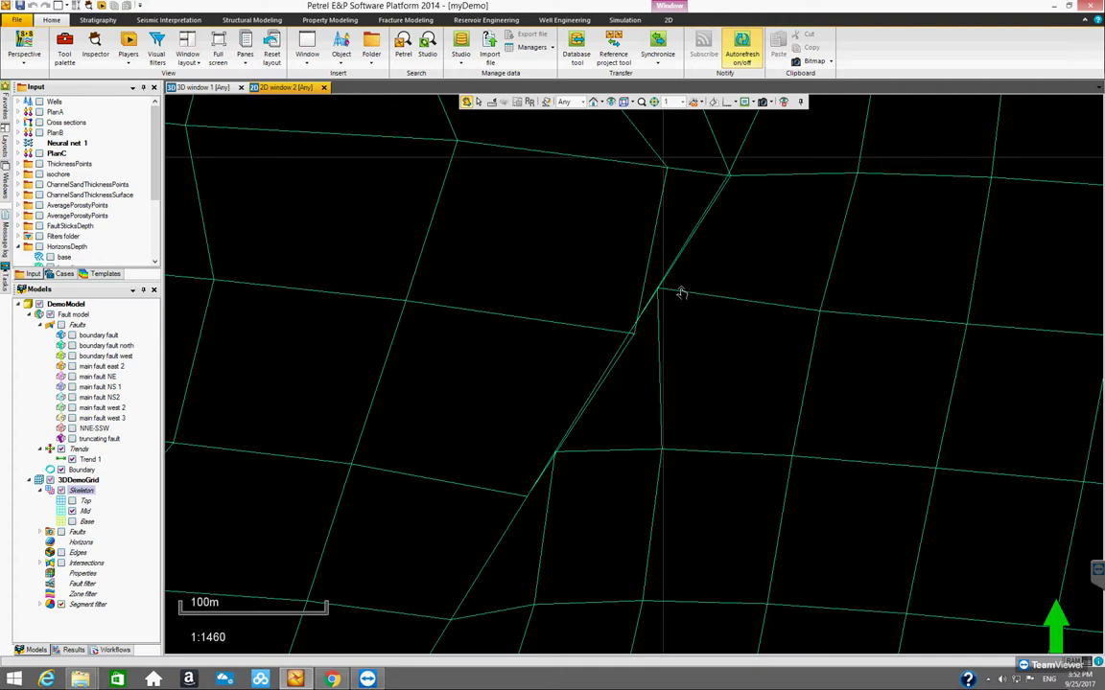
{"action": "scroll", "coordinate": [680, 292], "scroll_direction": "down", "scroll_amount": 5}
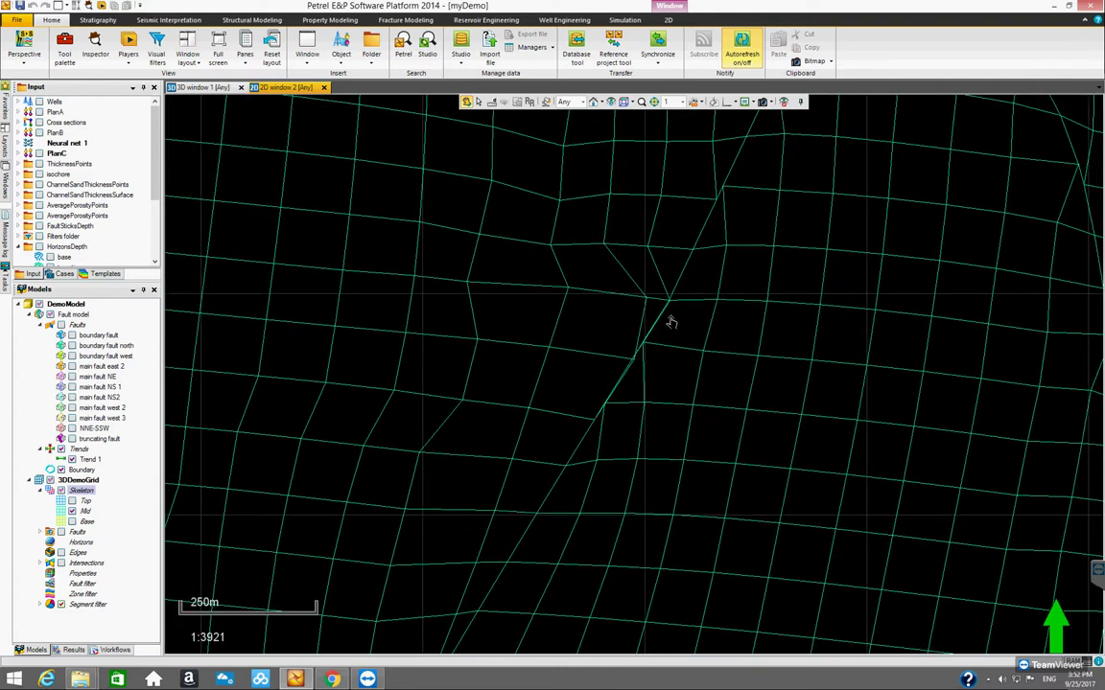
{"action": "left_click_drag", "start_coordinate": [697, 344], "coordinate": [652, 331]}
{"action": "scroll", "coordinate": [646, 340], "scroll_direction": "up", "scroll_amount": 2}
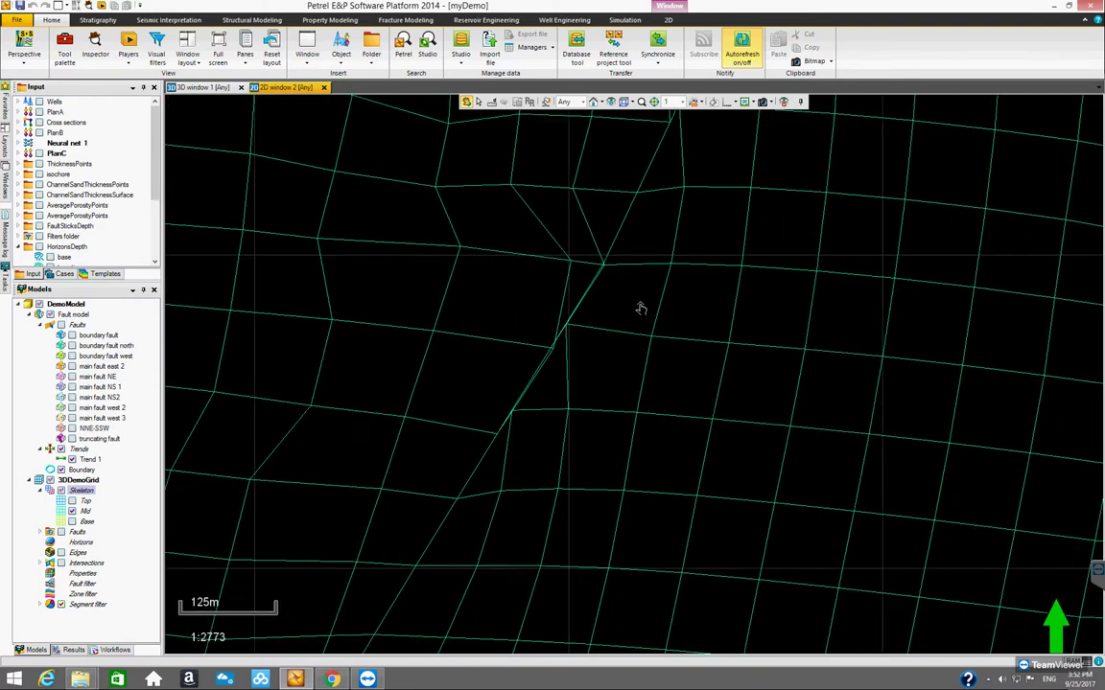
{"action": "scroll", "coordinate": [640, 306], "scroll_direction": "down", "scroll_amount": 4}
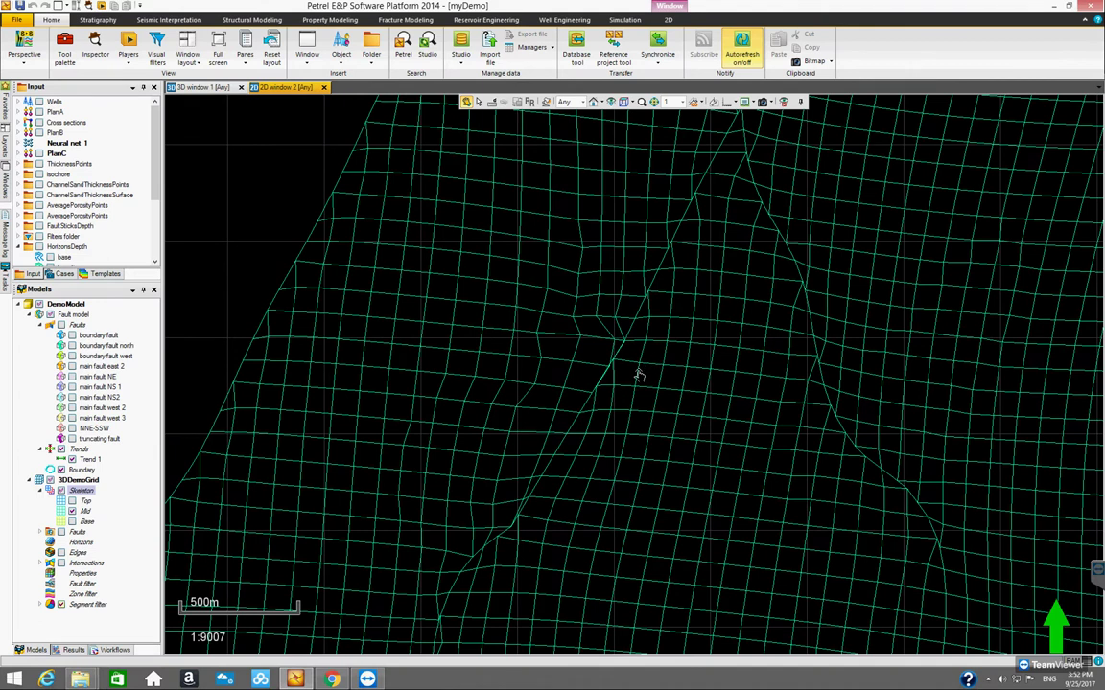
- Select the Horizons item of 3DDemoGrid and re-examine the cell corners along the western fault junction
{"action": "left_click", "coordinate": [81, 543]}
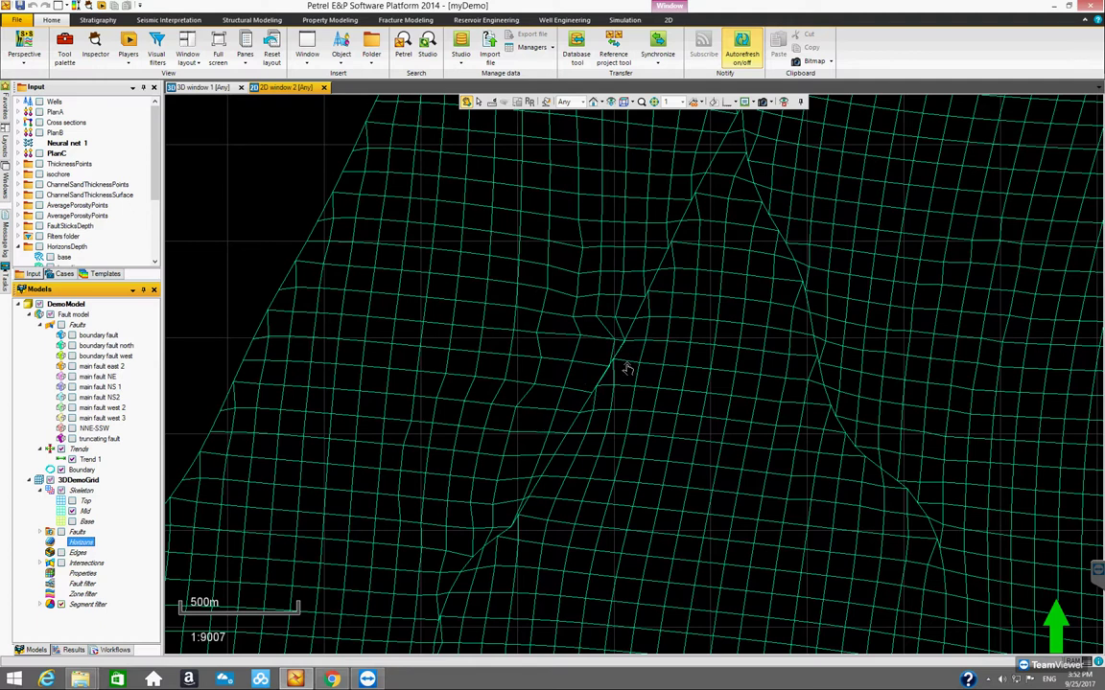
{"action": "scroll", "coordinate": [621, 355], "scroll_direction": "up", "scroll_amount": 4}
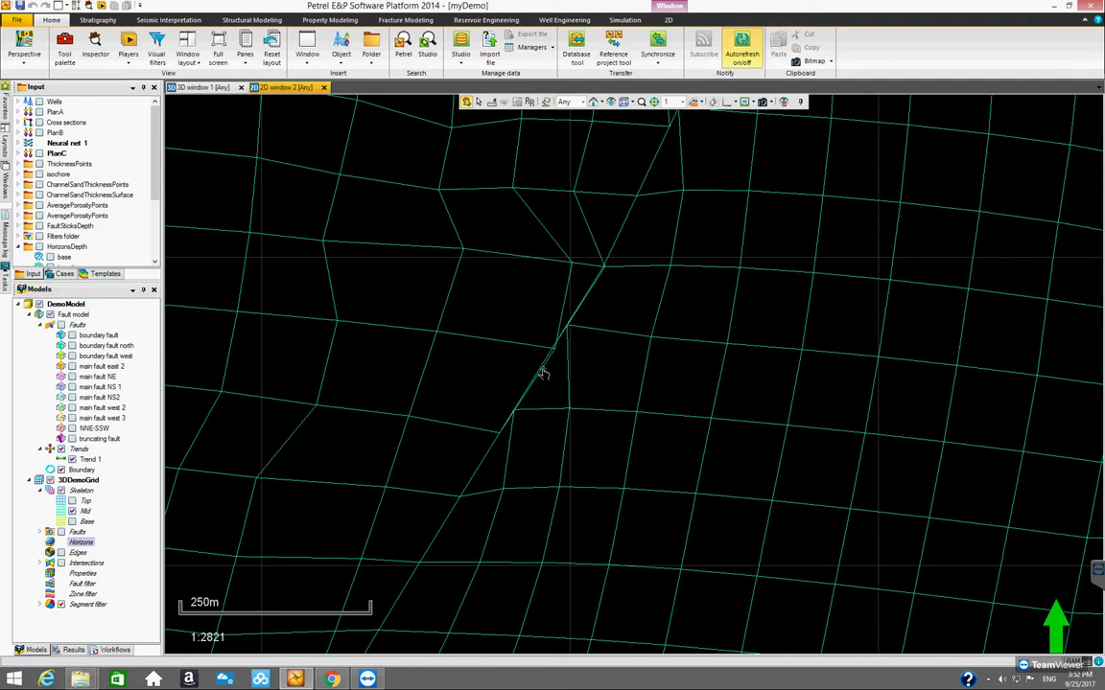
{"action": "scroll", "coordinate": [542, 273], "scroll_direction": "up", "scroll_amount": 3}
{"action": "scroll", "coordinate": [602, 259], "scroll_direction": "up", "scroll_amount": 1}
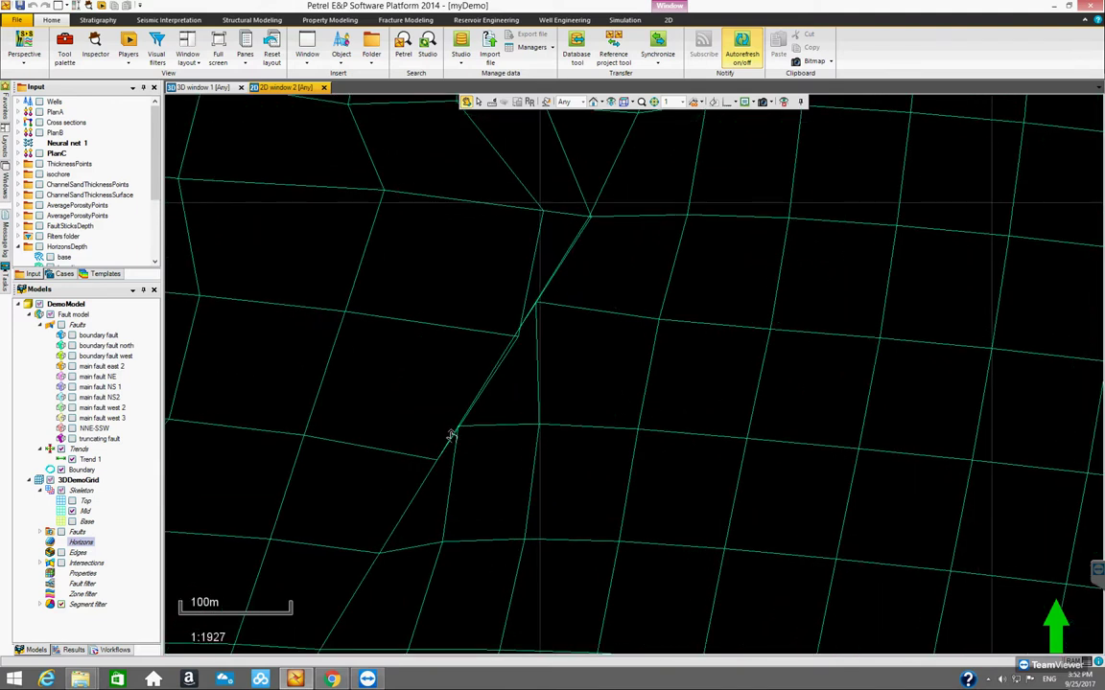
{"action": "scroll", "coordinate": [470, 437], "scroll_direction": "up", "scroll_amount": 3}
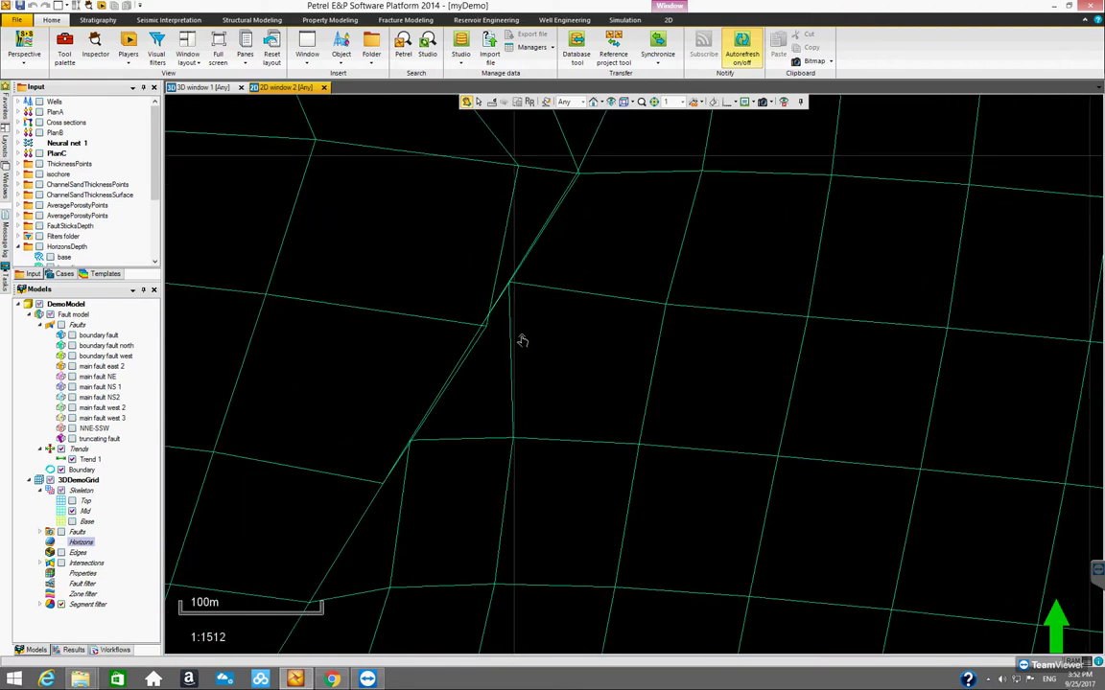
{"action": "scroll", "coordinate": [537, 375], "scroll_direction": "down", "scroll_amount": 5}
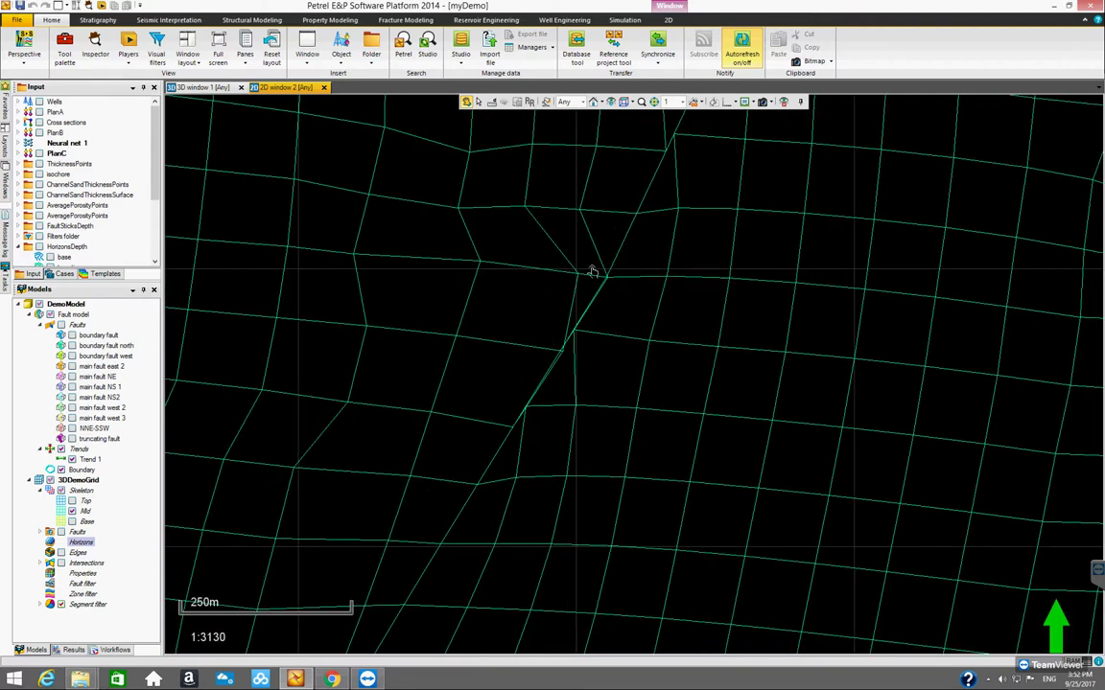
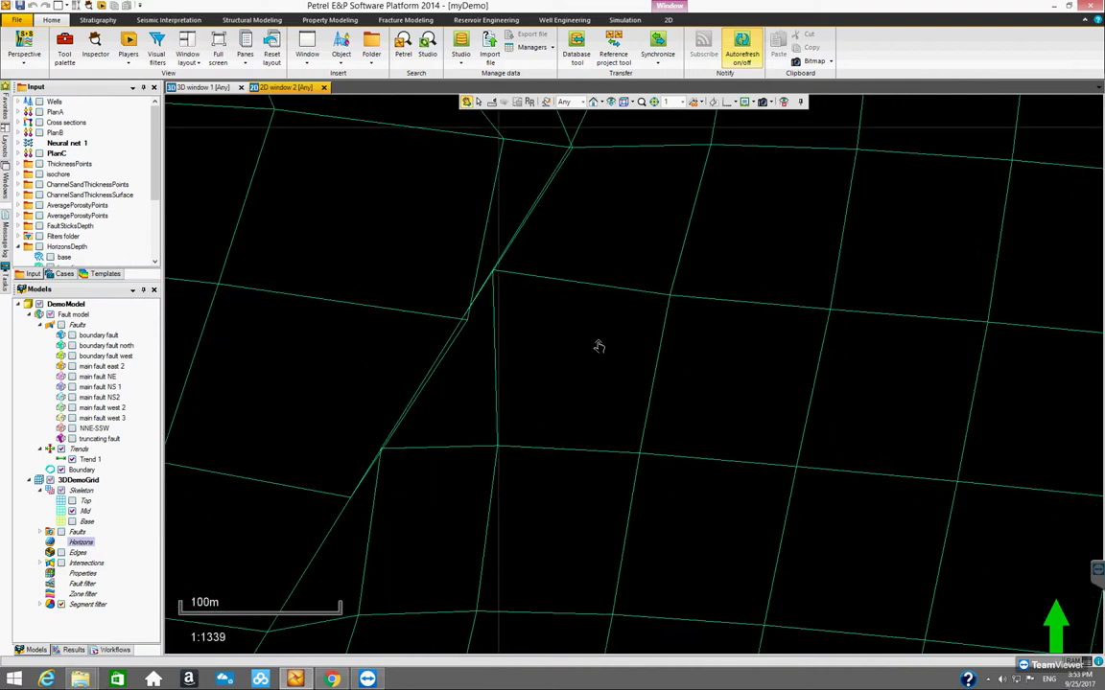
{"action": "scroll", "coordinate": [590, 330], "scroll_direction": "down", "scroll_amount": 3}
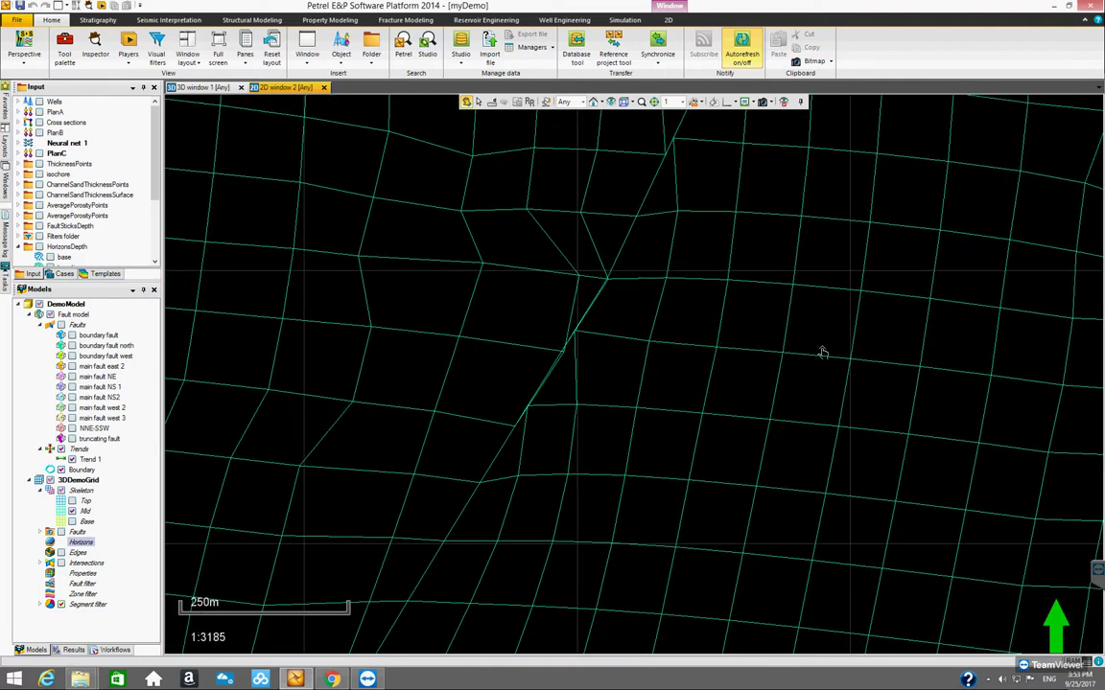
{"action": "scroll", "coordinate": [642, 378], "scroll_direction": "down", "scroll_amount": 1}
{"action": "scroll", "coordinate": [642, 378], "scroll_direction": "down", "scroll_amount": 10}
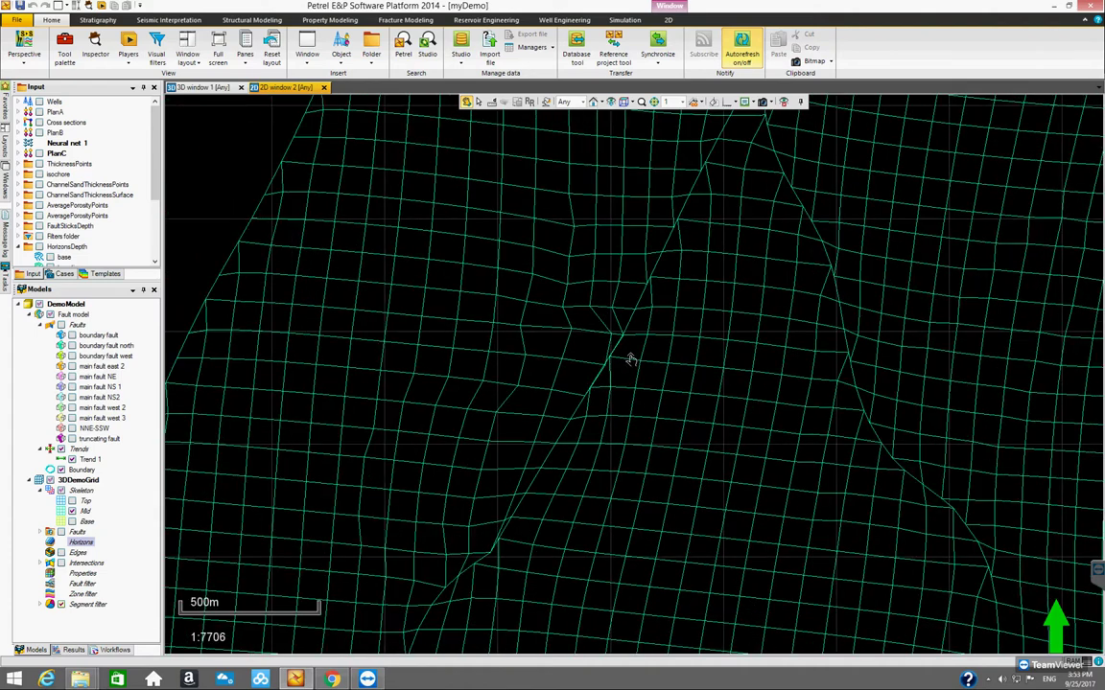
- Compare the overall shape of the Mid skeleton grid with the cells surrounding the western fault junction
{"action": "scroll", "coordinate": [621, 332], "scroll_direction": "down", "scroll_amount": 5}
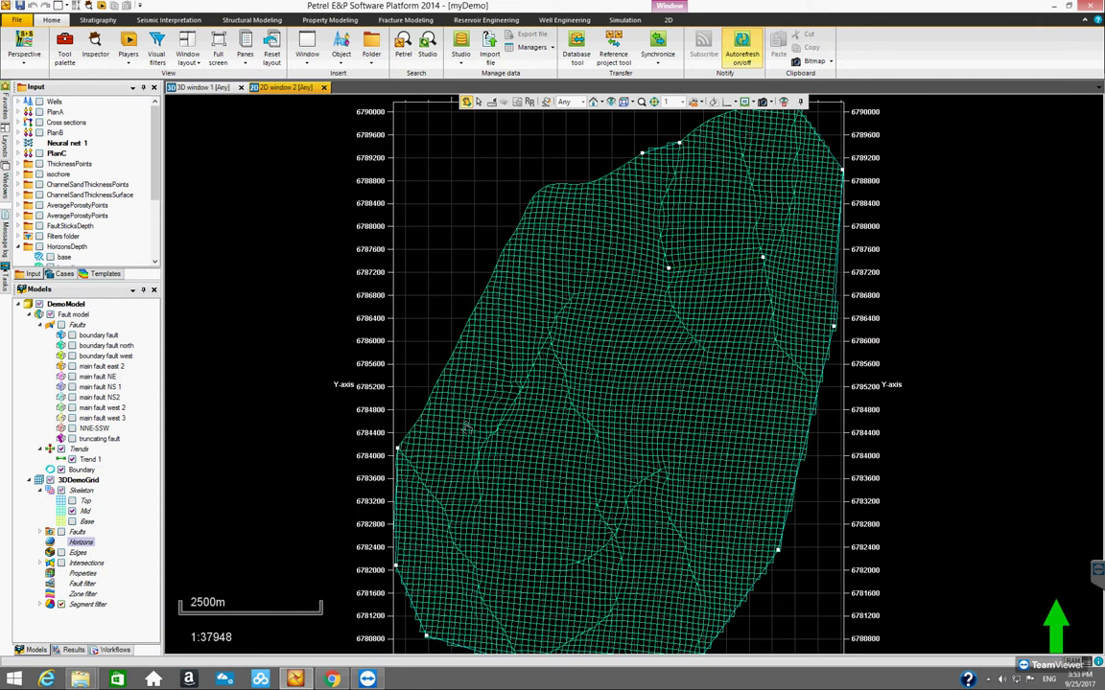
{"action": "scroll", "coordinate": [510, 410], "scroll_direction": "up", "scroll_amount": 3}
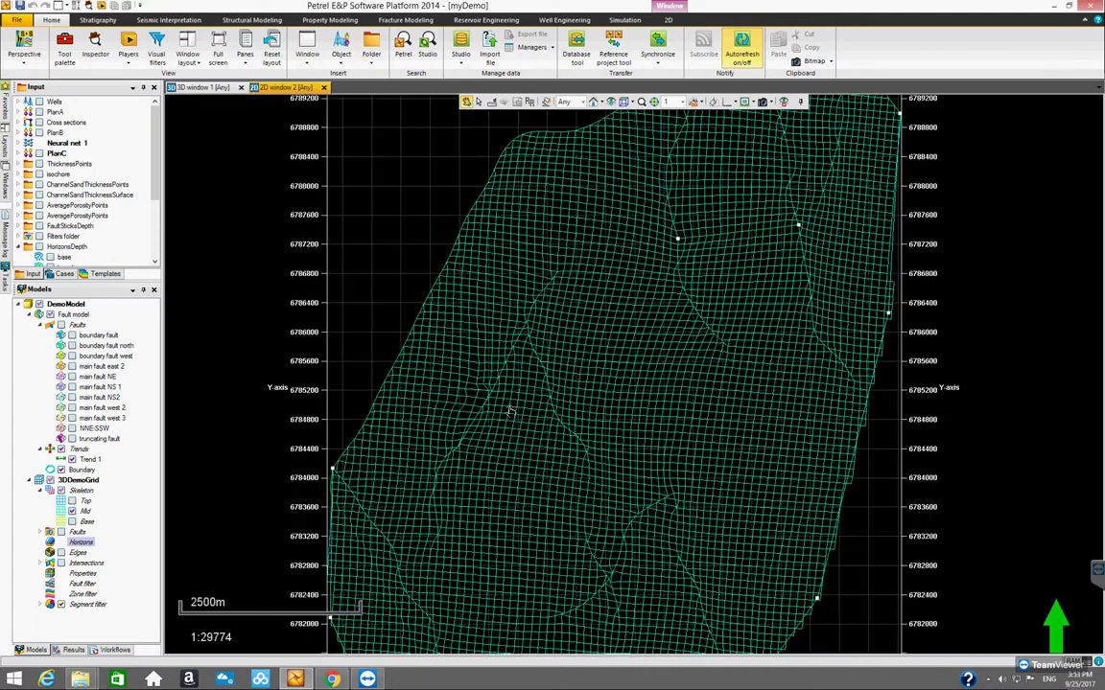
{"action": "scroll", "coordinate": [510, 411], "scroll_direction": "down", "scroll_amount": 3}
{"action": "scroll", "coordinate": [511, 415], "scroll_direction": "up", "scroll_amount": 1}
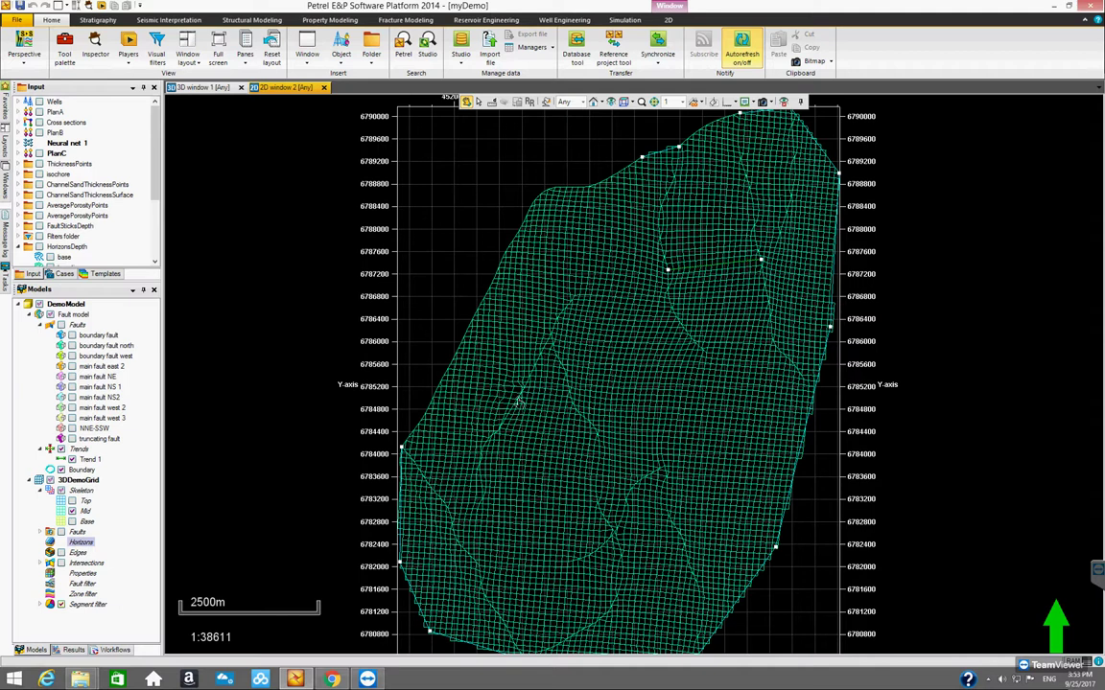
{"action": "scroll", "coordinate": [581, 410], "scroll_direction": "down", "scroll_amount": 1}
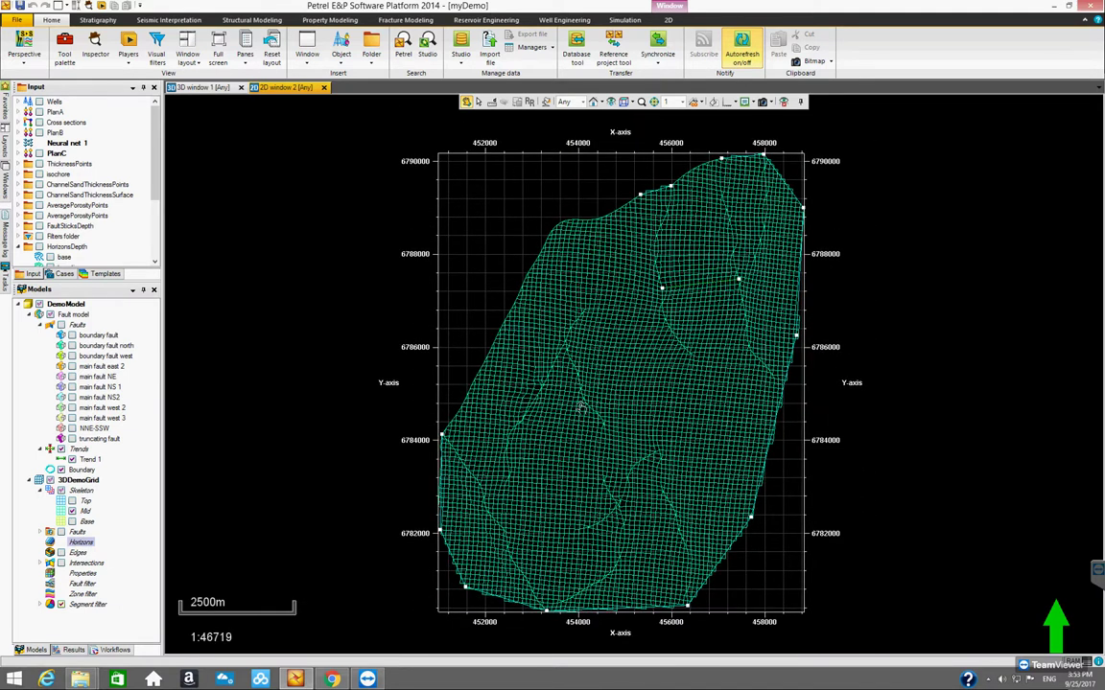
{"action": "scroll", "coordinate": [580, 402], "scroll_direction": "up", "scroll_amount": 1}
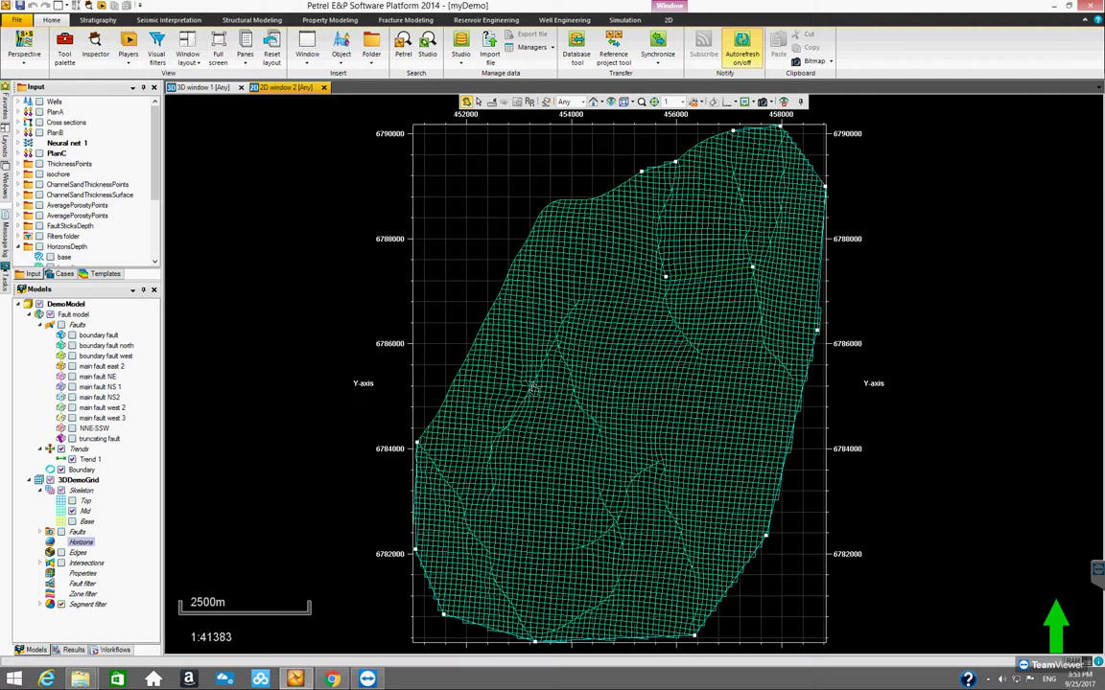
{"action": "scroll", "coordinate": [532, 387], "scroll_direction": "up", "scroll_amount": 3}
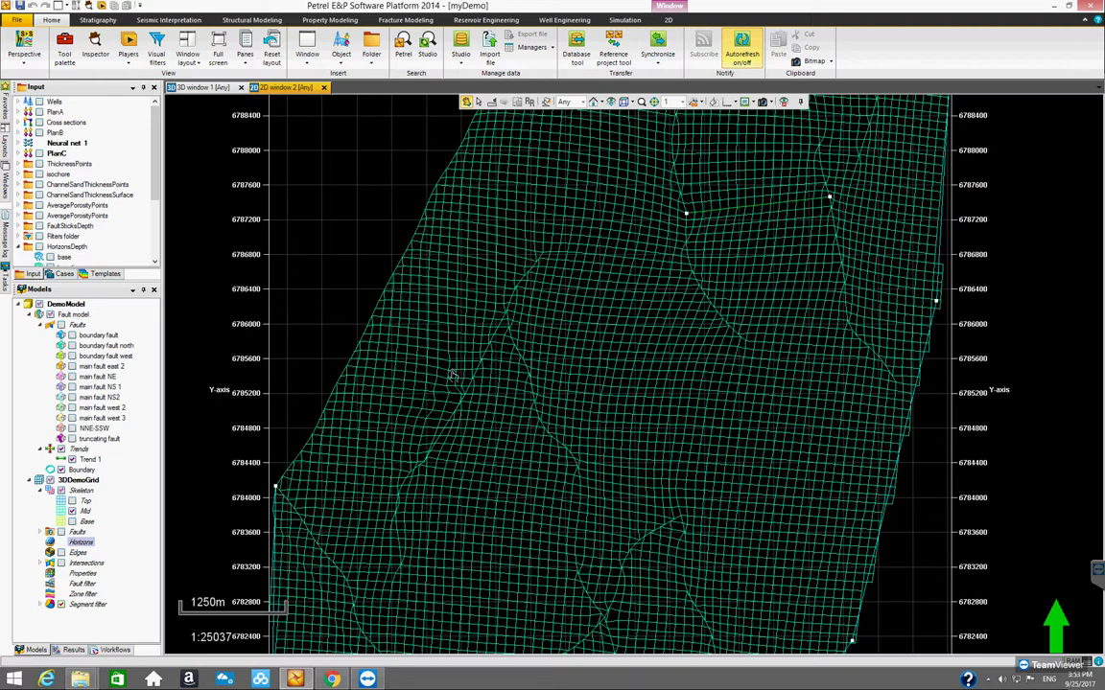
{"action": "scroll", "coordinate": [459, 397], "scroll_direction": "up", "scroll_amount": 2}
{"action": "scroll", "coordinate": [459, 395], "scroll_direction": "up", "scroll_amount": 3}
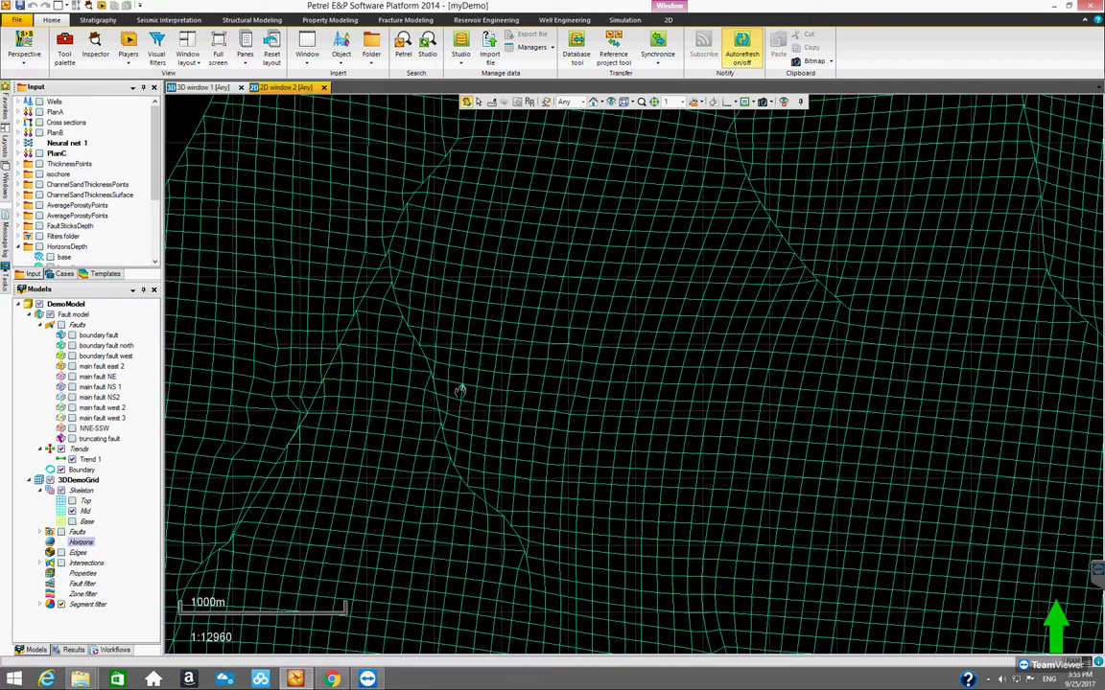
{"action": "left_click_drag", "start_coordinate": [459, 389], "coordinate": [581, 424]}
{"action": "scroll", "coordinate": [431, 359], "scroll_direction": "up", "scroll_amount": 3}
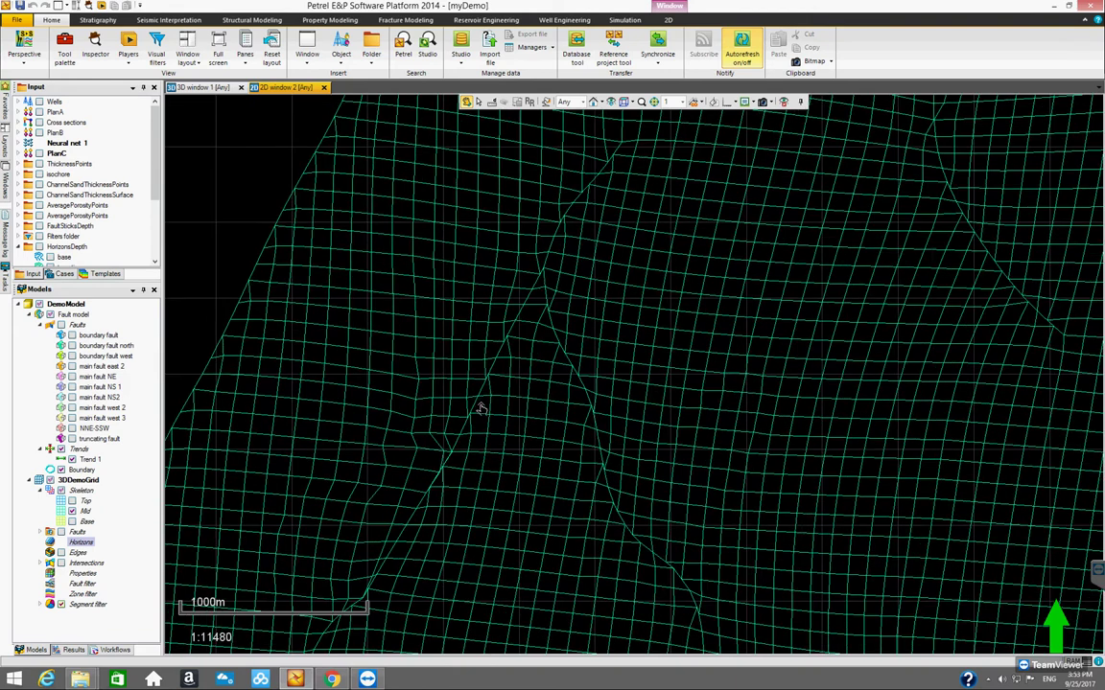
{"action": "left_click_drag", "start_coordinate": [427, 419], "coordinate": [554, 335]}
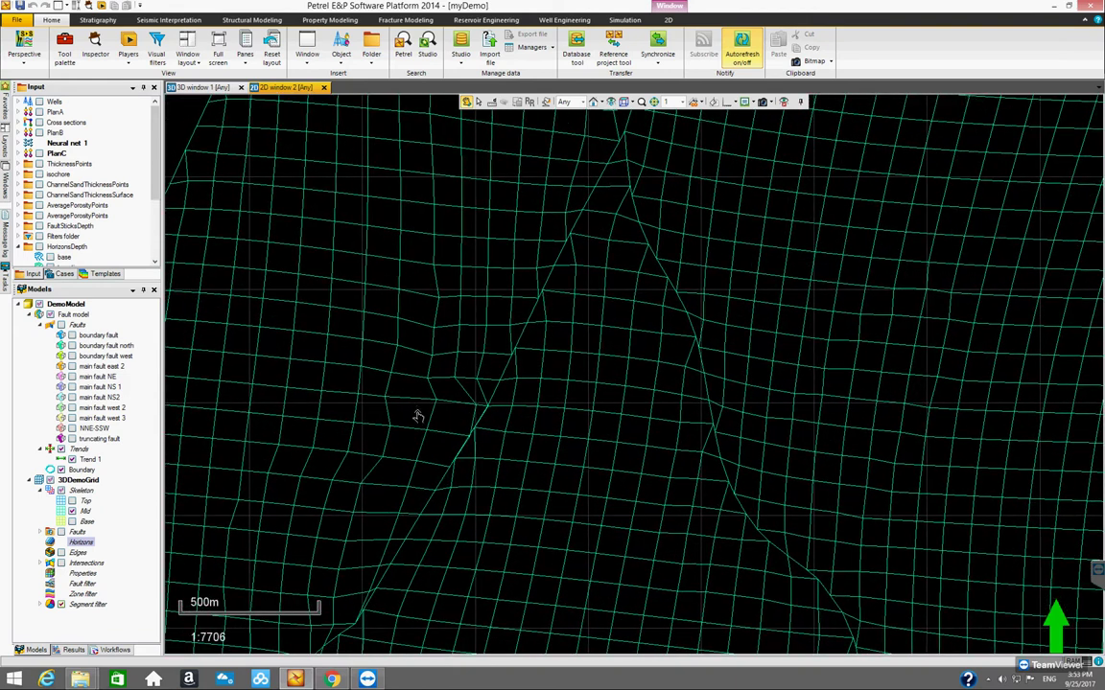
- Display the truncating fault and main fault west 3 over the distorted Mid skeleton cells at the western fault junction
{"action": "scroll", "coordinate": [422, 419], "scroll_direction": "up", "scroll_amount": 2}
{"action": "left_click_drag", "start_coordinate": [458, 454], "coordinate": [500, 394]}
{"action": "scroll", "coordinate": [504, 412], "scroll_direction": "up", "scroll_amount": 6}
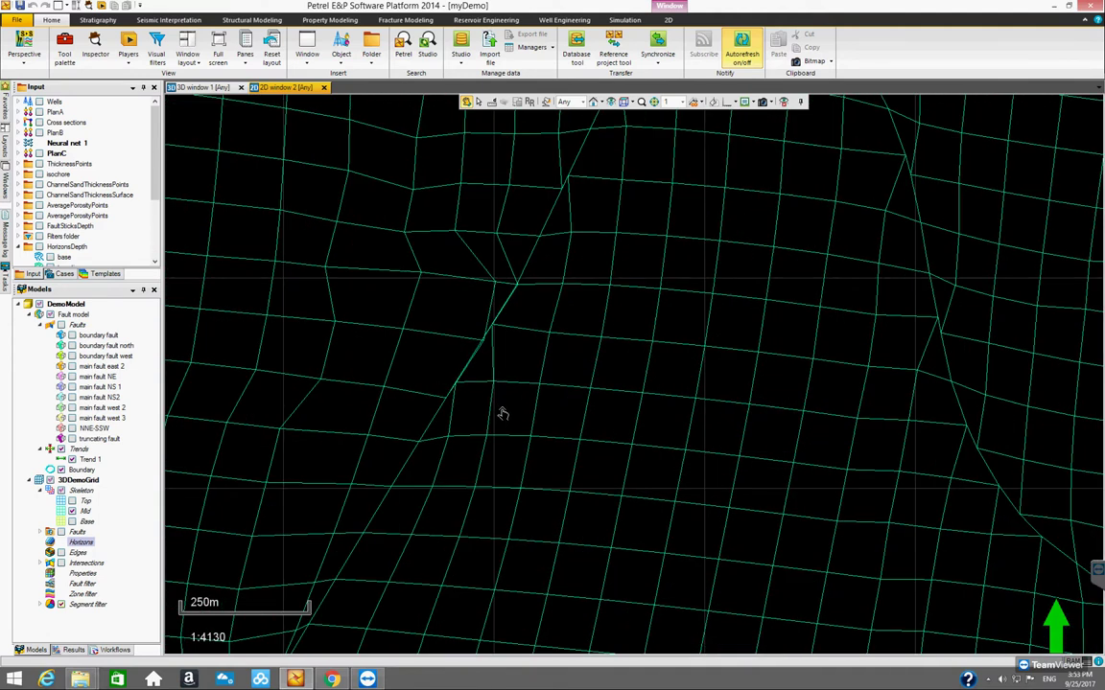
{"action": "left_click_drag", "start_coordinate": [358, 365], "coordinate": [802, 401]}
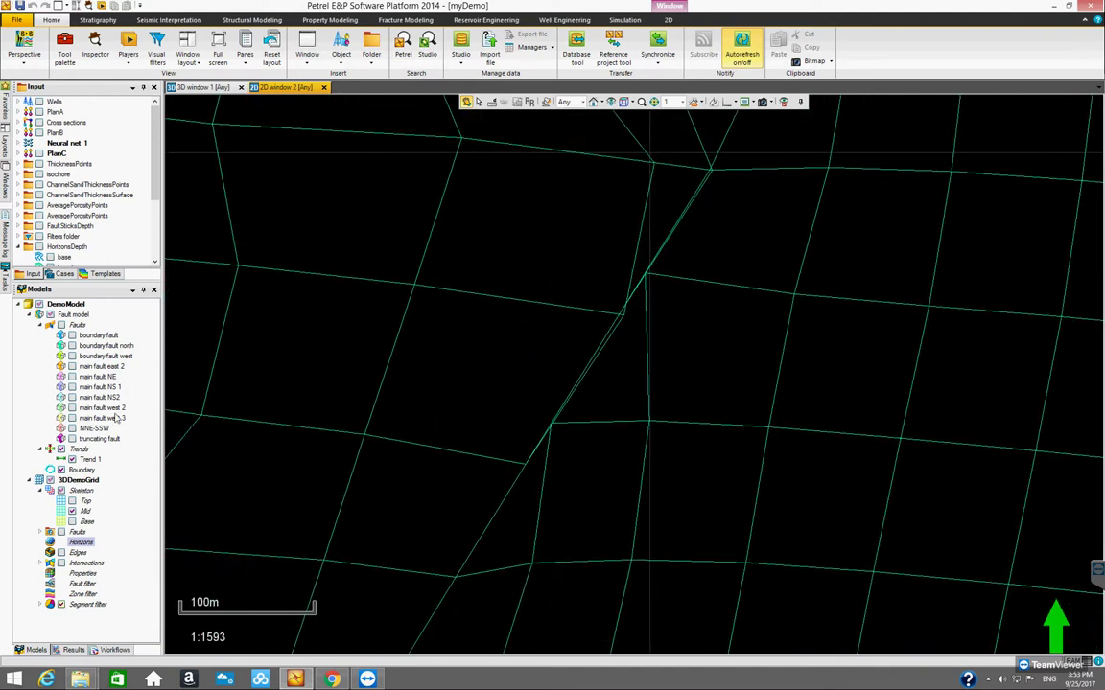
{"action": "left_click", "coordinate": [72, 439]}
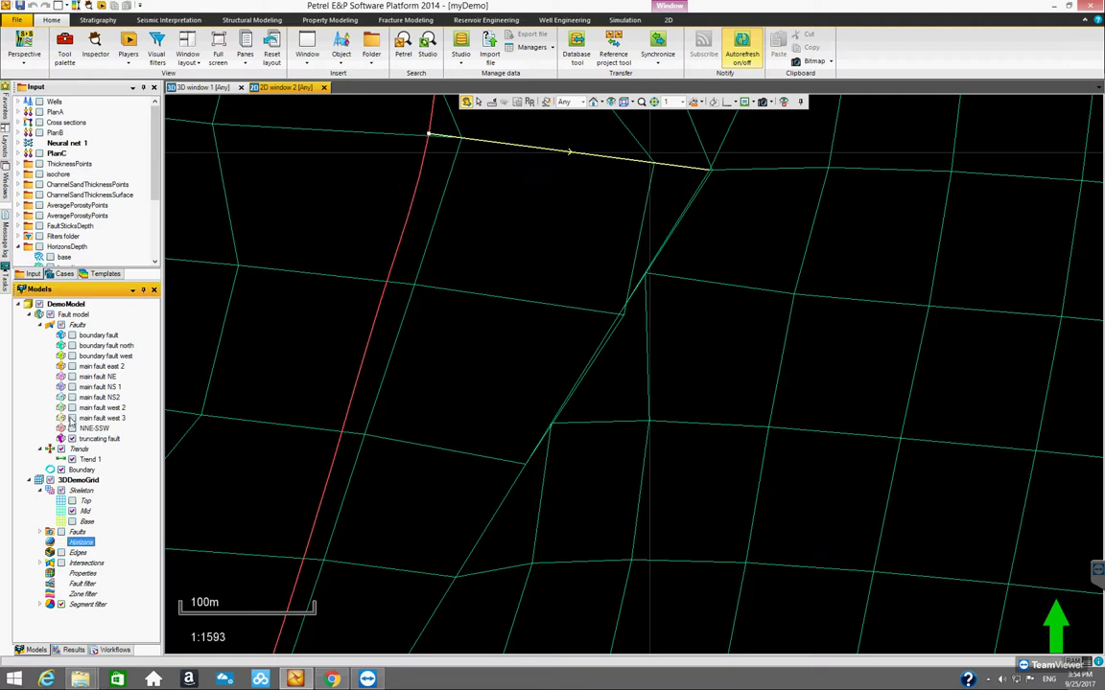
{"action": "left_click", "coordinate": [72, 418]}
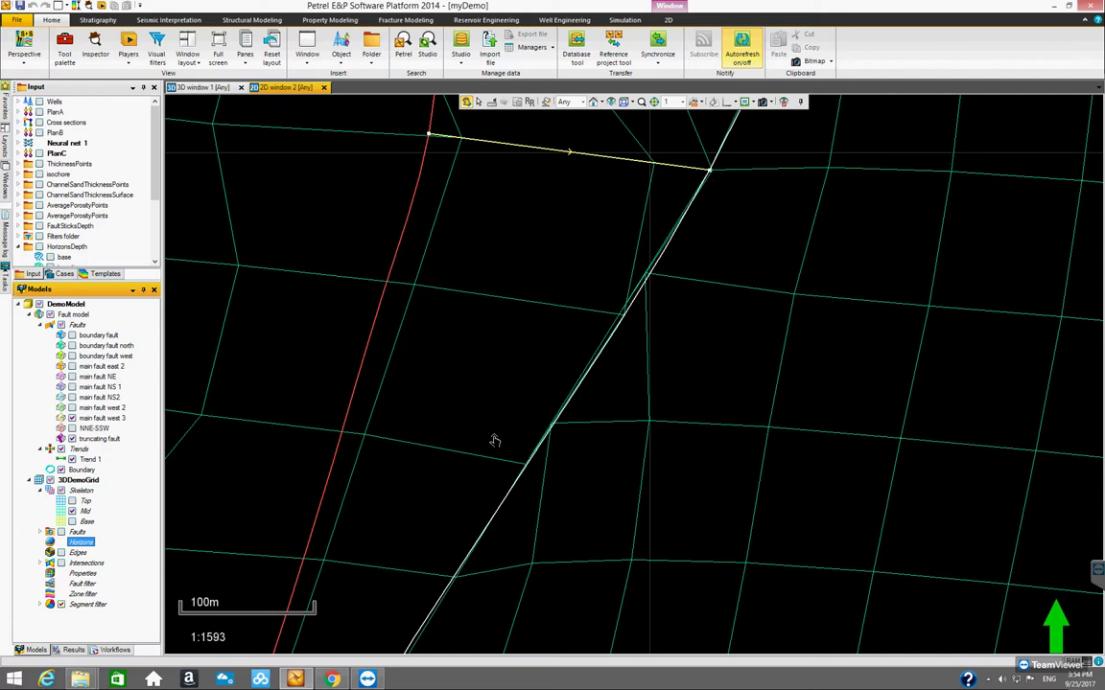
{"action": "scroll", "coordinate": [571, 477], "scroll_direction": "up", "scroll_amount": 3}
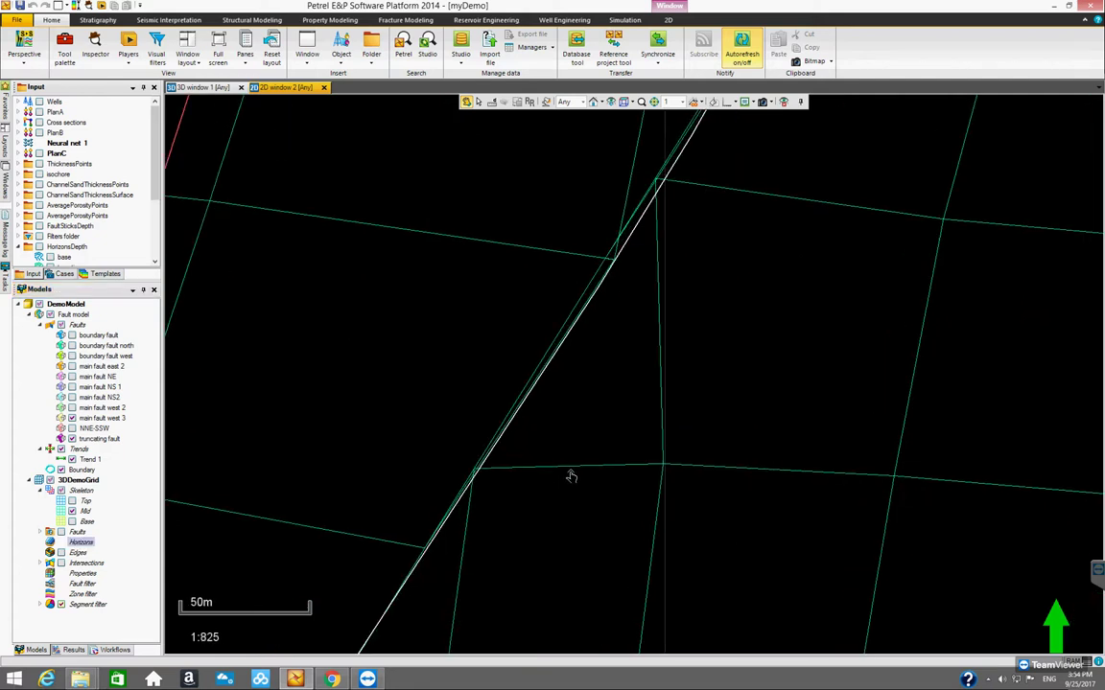
{"action": "scroll", "coordinate": [575, 431], "scroll_direction": "up", "scroll_amount": 1}
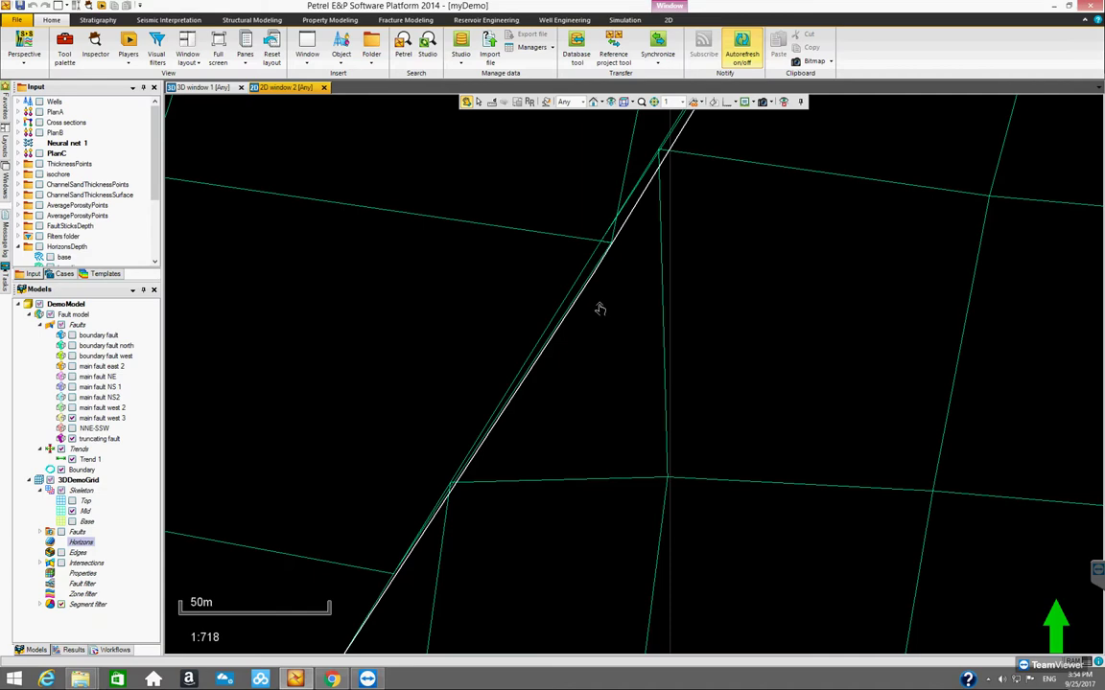
- Compare the two displayed fault traces with the Mid skeleton cells around the junction and across the whole grid
{"action": "scroll", "coordinate": [600, 308], "scroll_direction": "down", "scroll_amount": 6}
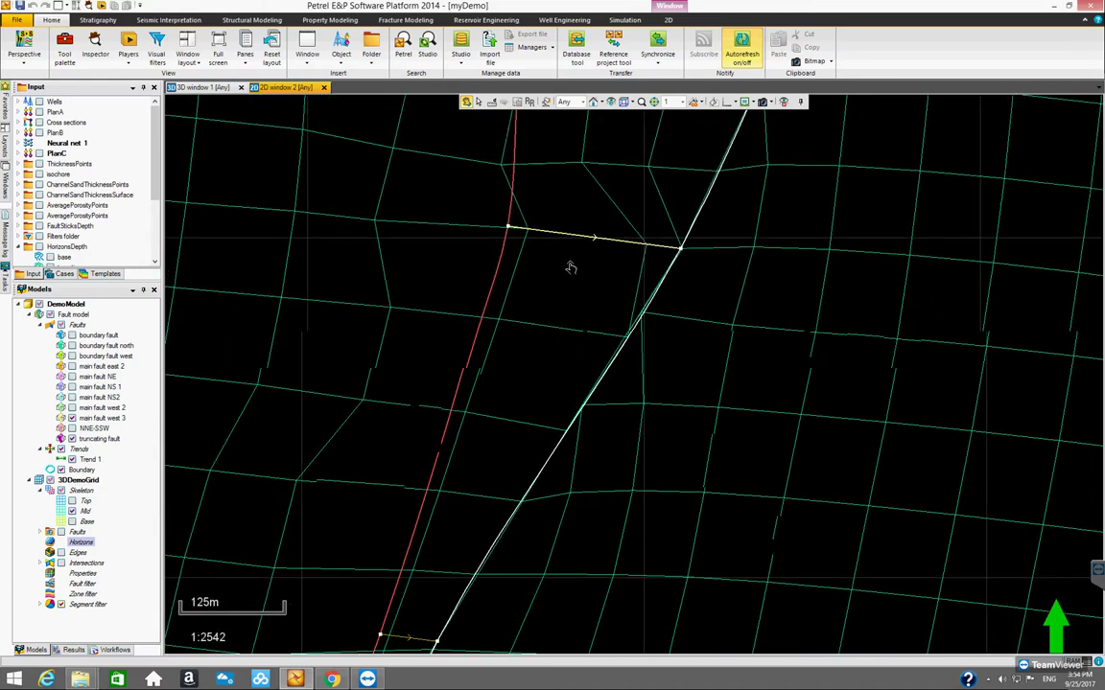
{"action": "scroll", "coordinate": [566, 259], "scroll_direction": "down", "scroll_amount": 5}
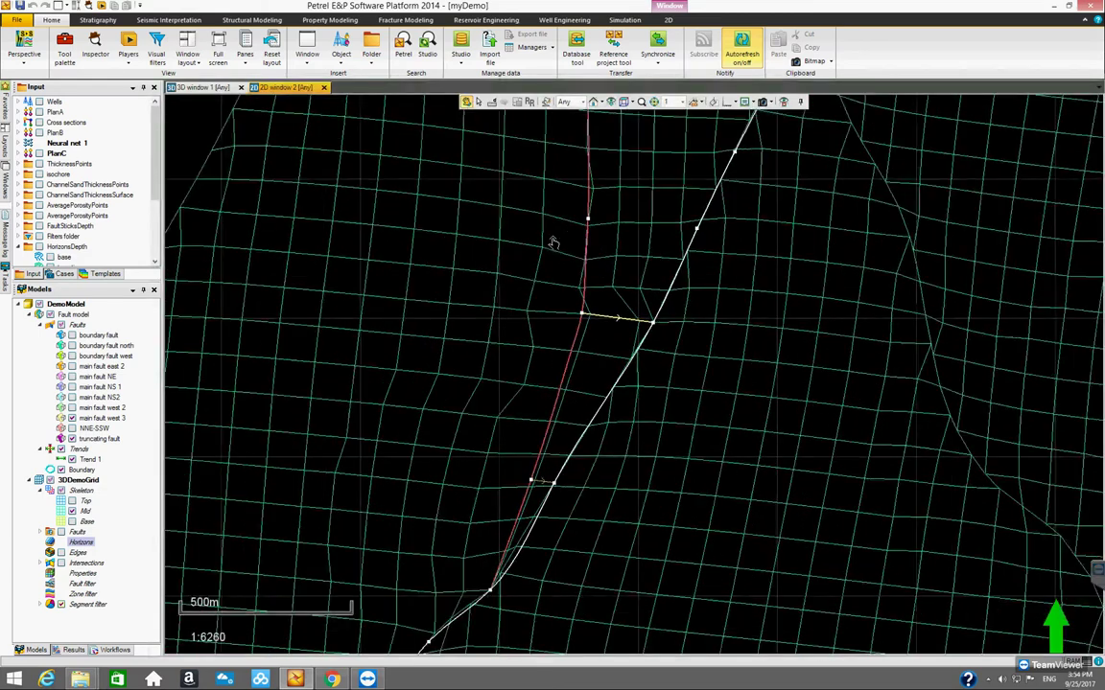
{"action": "scroll", "coordinate": [553, 243], "scroll_direction": "down", "scroll_amount": 4}
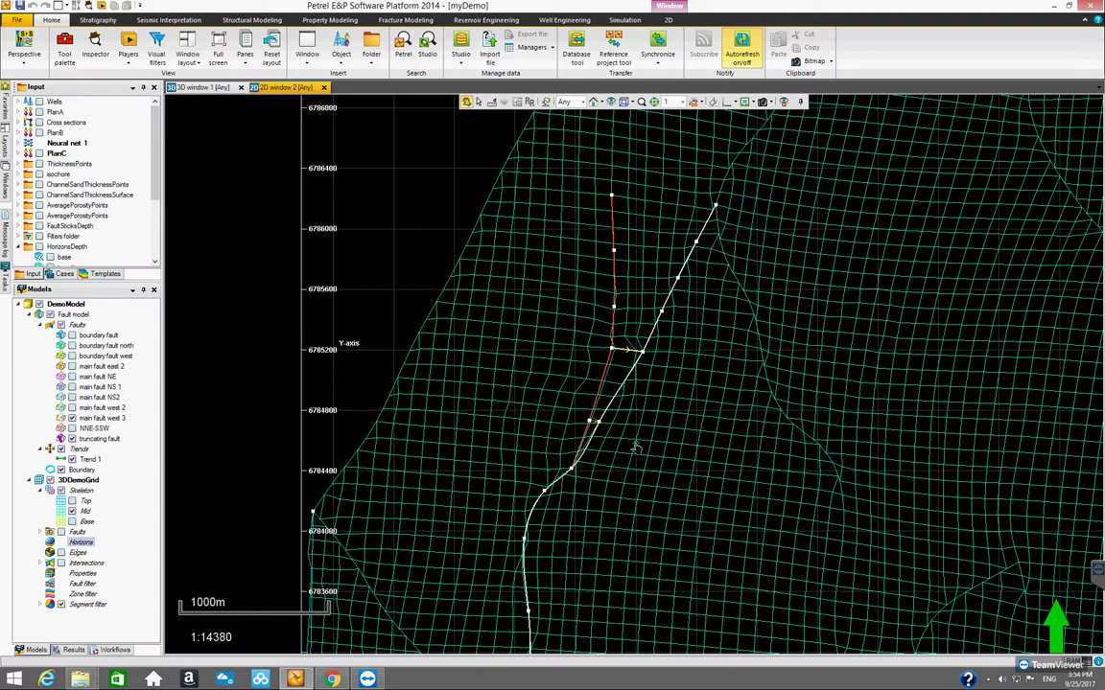
{"action": "scroll", "coordinate": [625, 420], "scroll_direction": "down", "scroll_amount": 2}
{"action": "scroll", "coordinate": [625, 421], "scroll_direction": "down", "scroll_amount": 1}
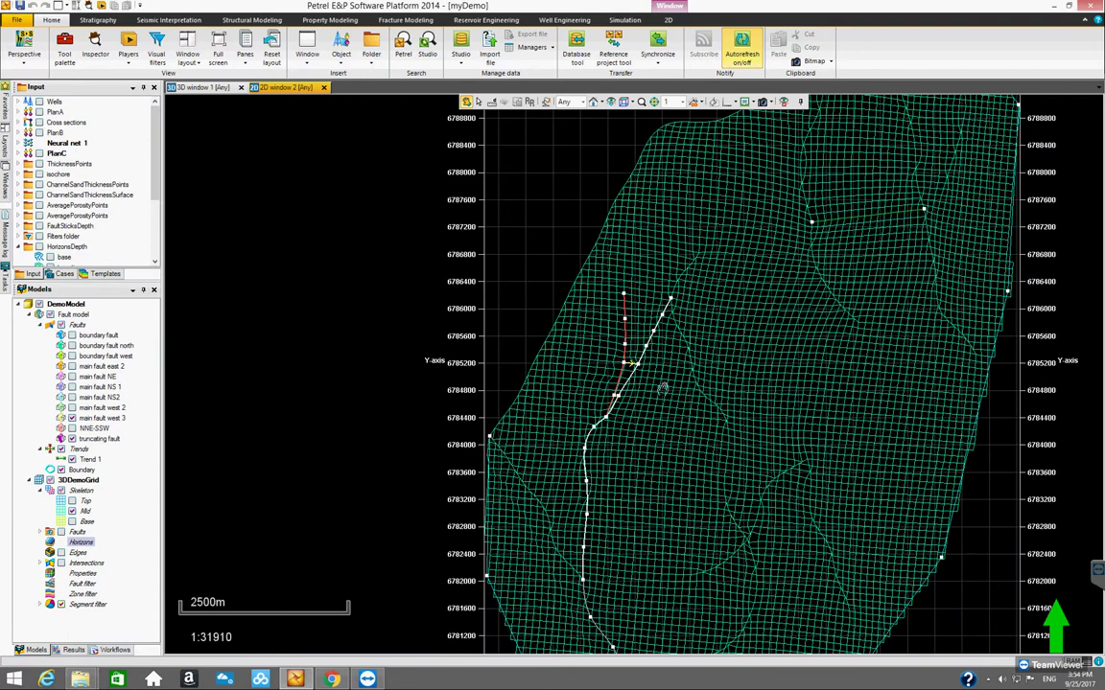
{"action": "left_click_drag", "start_coordinate": [666, 387], "coordinate": [583, 384]}
{"action": "scroll", "coordinate": [583, 384], "scroll_direction": "down", "scroll_amount": 3}
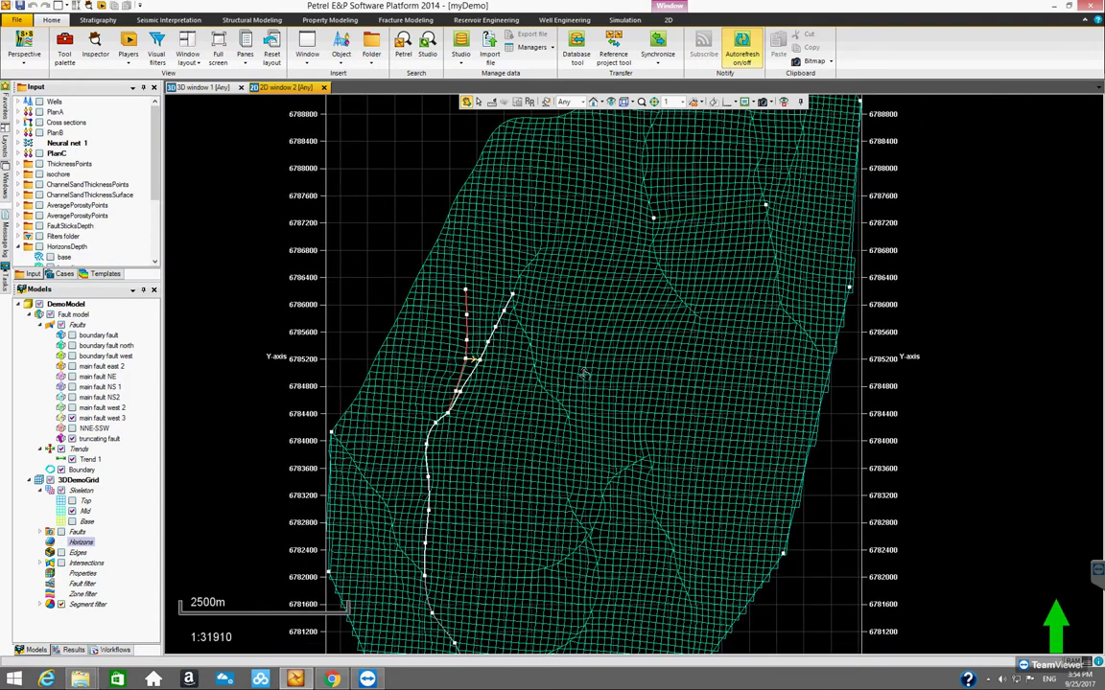
{"action": "scroll", "coordinate": [579, 397], "scroll_direction": "up", "scroll_amount": 3}
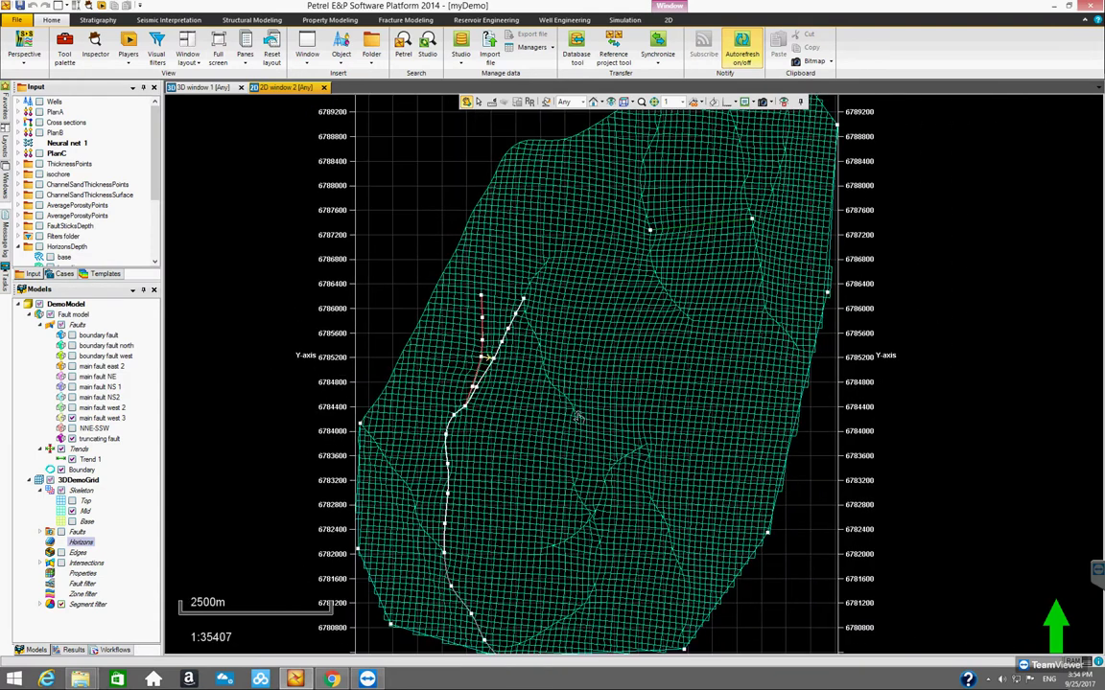
{"action": "scroll", "coordinate": [575, 403], "scroll_direction": "down", "scroll_amount": 1}
{"action": "scroll", "coordinate": [576, 403], "scroll_direction": "down", "scroll_amount": 1}
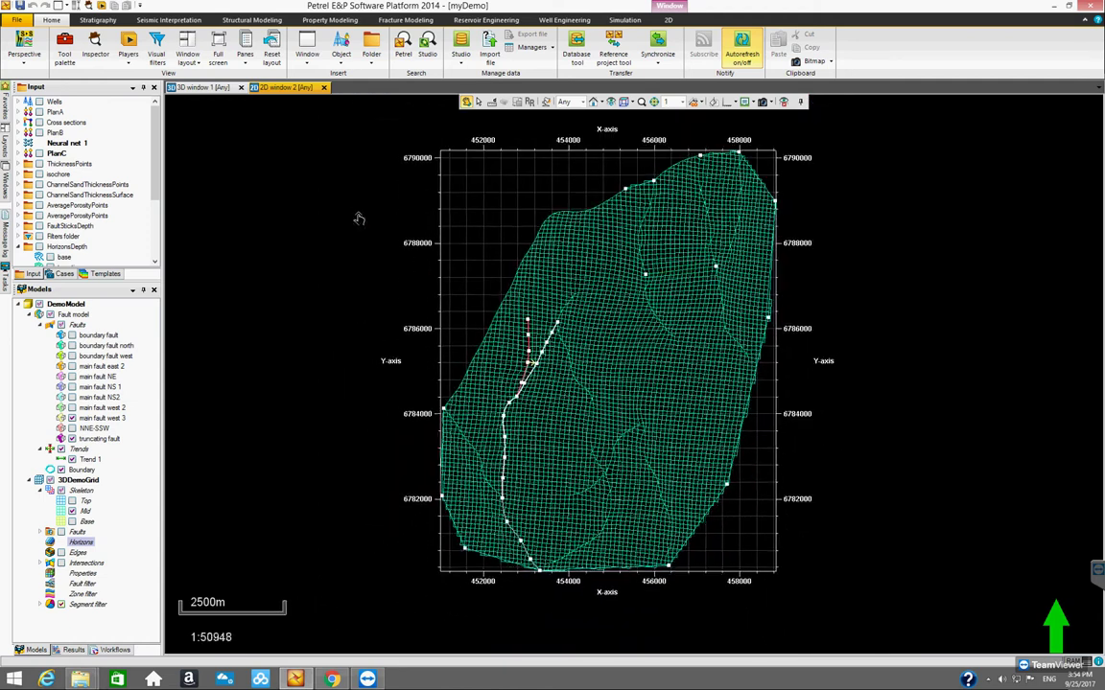
- Switch to 3D window 1 and view the base and top etive depth surfaces from a low side angle
{"action": "left_click", "coordinate": [204, 88]}
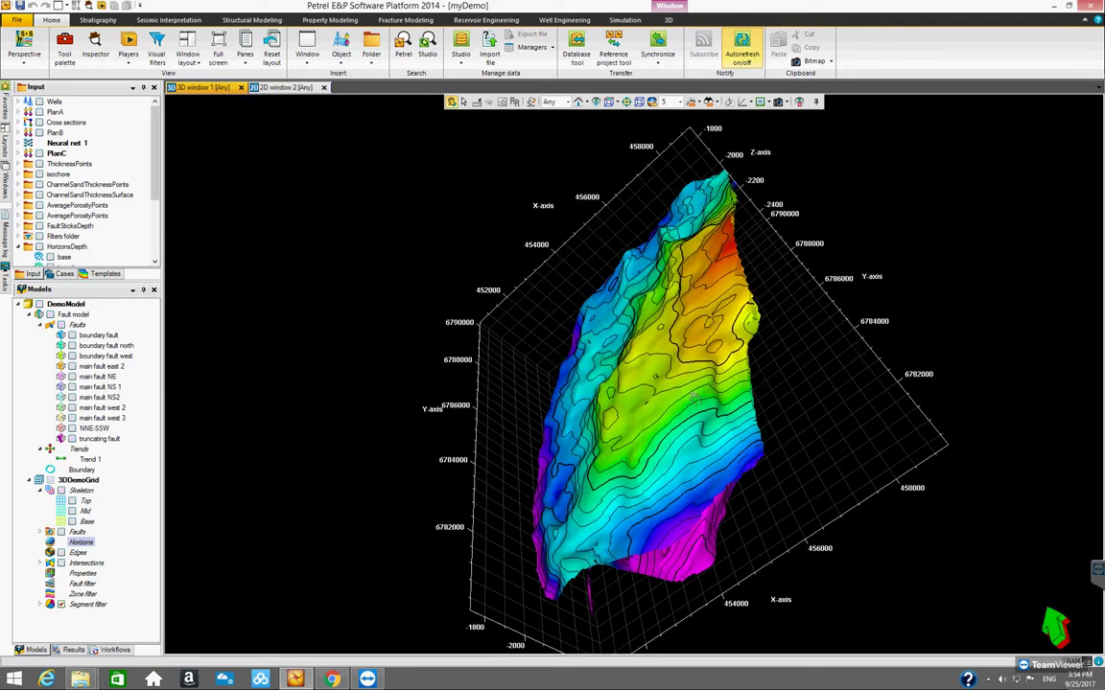
{"action": "left_click_drag", "start_coordinate": [693, 394], "coordinate": [346, 278]}
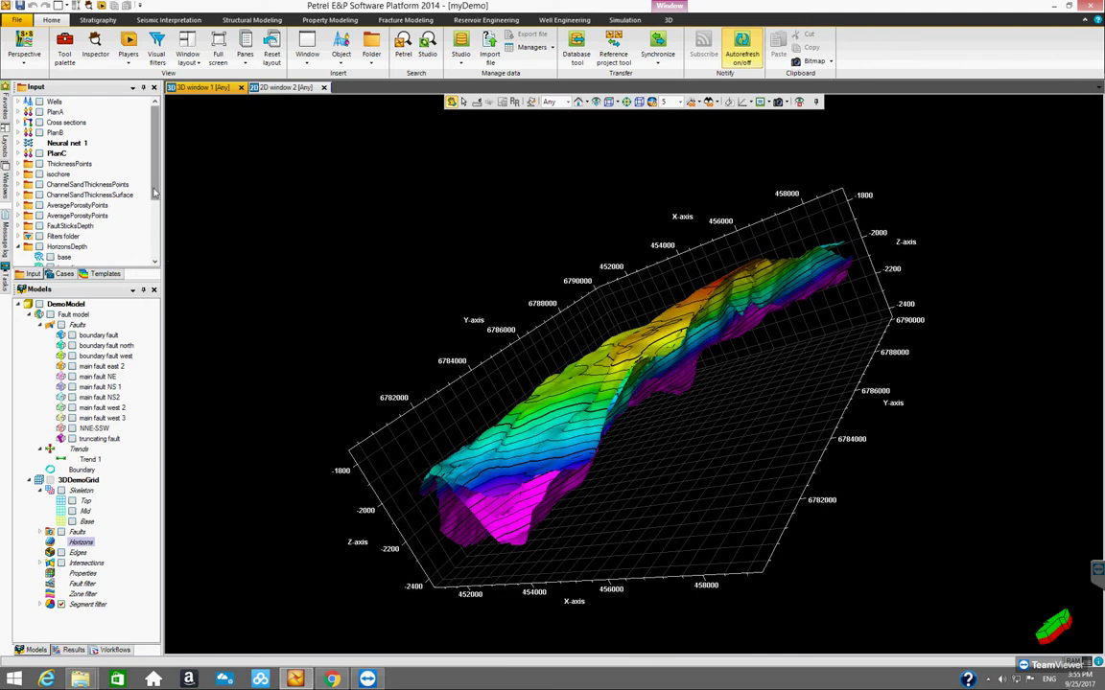
- Enlarge the Input tree and leave the first HorizonsDepth folder, above the project boundary, expanded
{"action": "scroll", "coordinate": [24, 163], "scroll_direction": "down", "scroll_amount": 3}
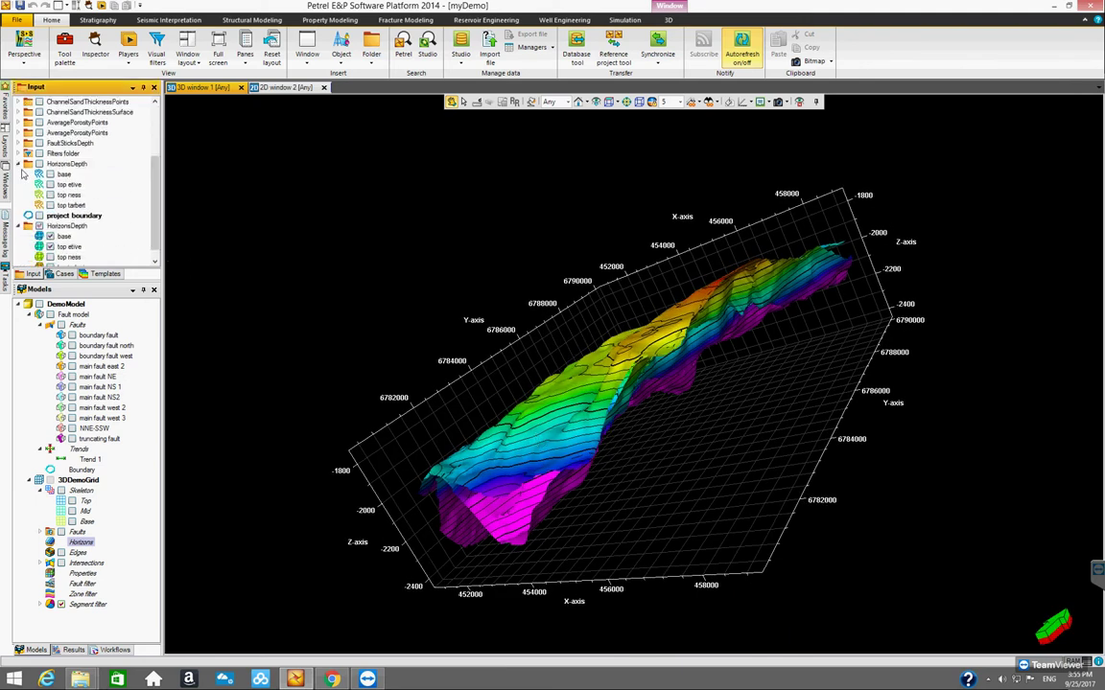
{"action": "left_click", "coordinate": [19, 165]}
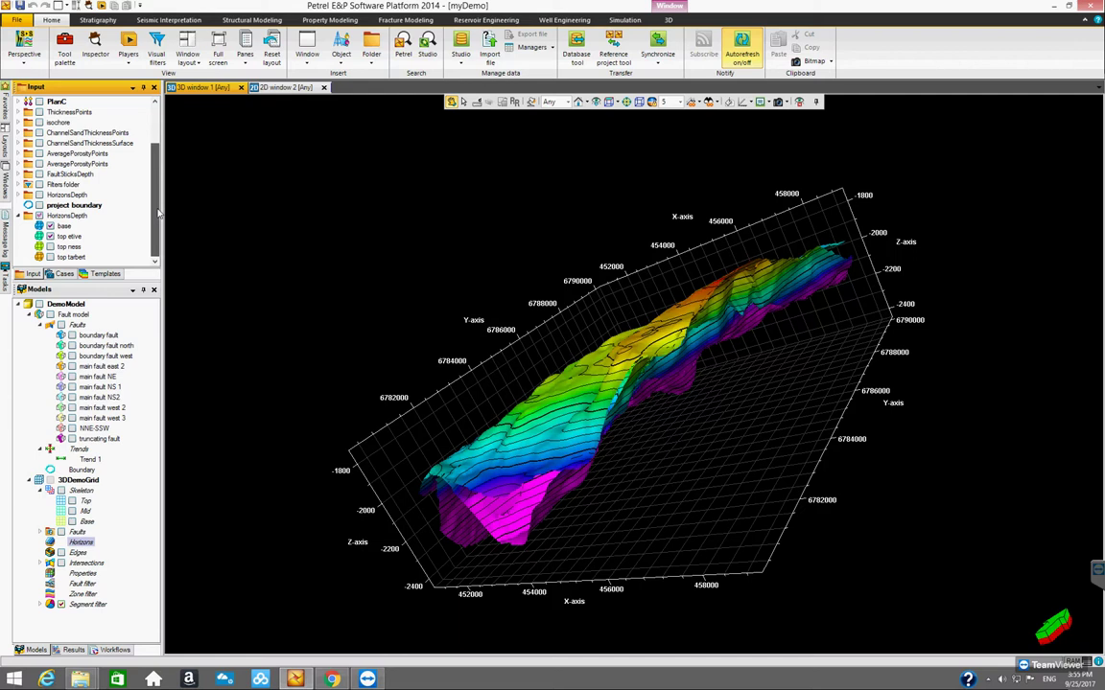
{"action": "left_click", "coordinate": [67, 194]}
{"action": "scroll", "coordinate": [155, 137], "scroll_direction": "up", "scroll_amount": 2}
{"action": "scroll", "coordinate": [154, 143], "scroll_direction": "down", "scroll_amount": 2}
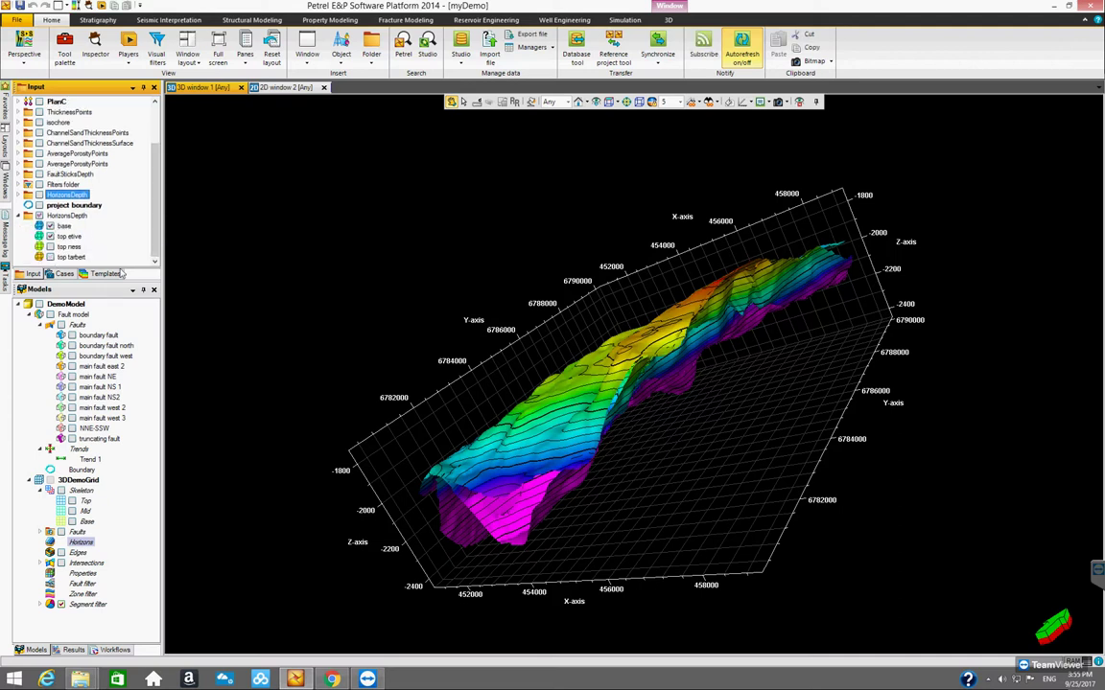
{"action": "left_click_drag", "start_coordinate": [120, 281], "coordinate": [105, 359]}
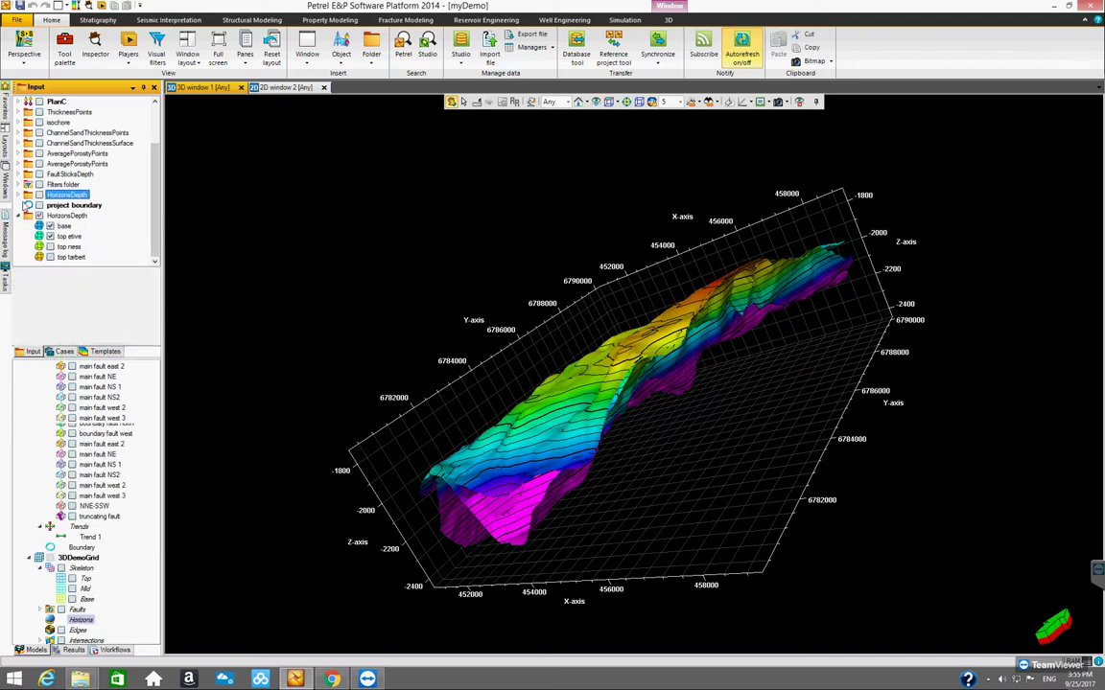
{"action": "left_click", "coordinate": [18, 248]}
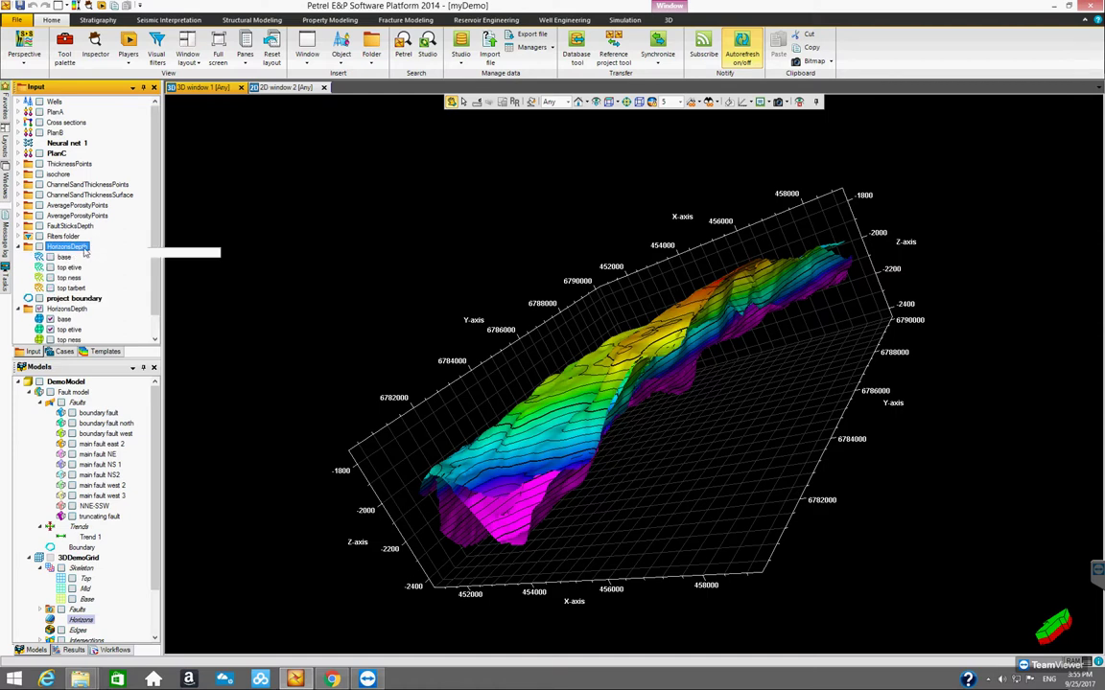
- Rename the HorizonsDepth folder above the project boundary as HorizonContoursDepth
{"action": "right_click", "coordinate": [85, 252]}
{"action": "left_click", "coordinate": [114, 257]}
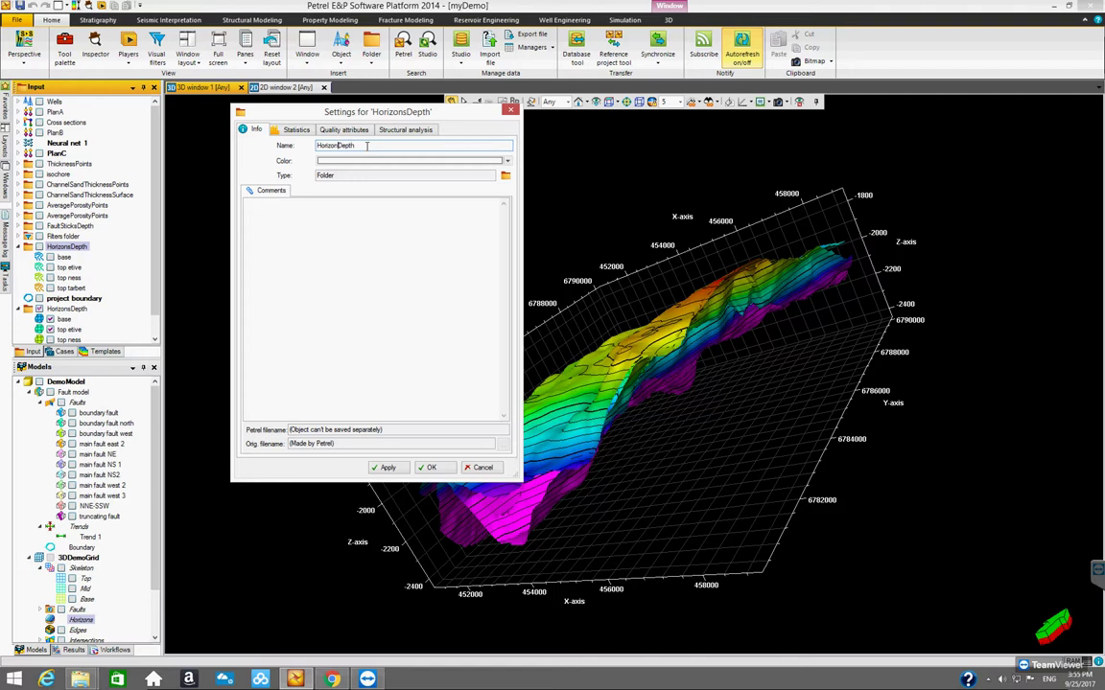
{"action": "type", "text": "Contour"}
{"action": "left_click", "coordinate": [431, 467]}
- Rename the HorizonsDepth folder below the project boundary as HorizonSurfacesDepth
{"action": "left_click", "coordinate": [67, 310]}
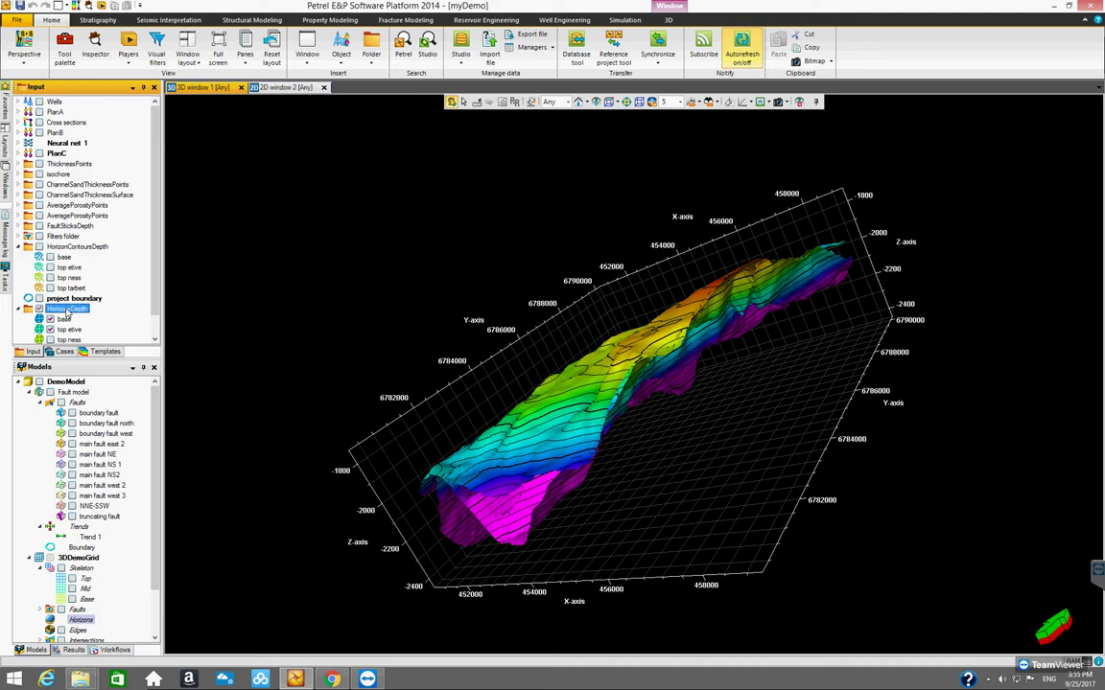
{"action": "right_click", "coordinate": [67, 311]}
{"action": "left_click", "coordinate": [88, 285]}
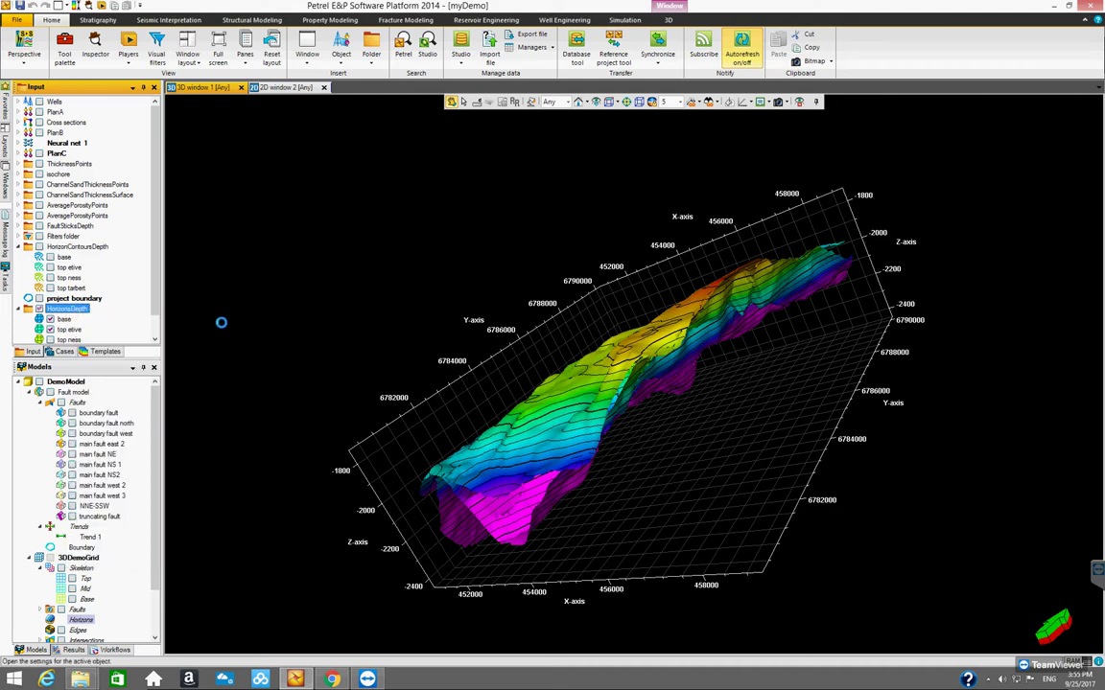
{"action": "left_click_drag", "start_coordinate": [232, 41], "coordinate": [398, 181]}
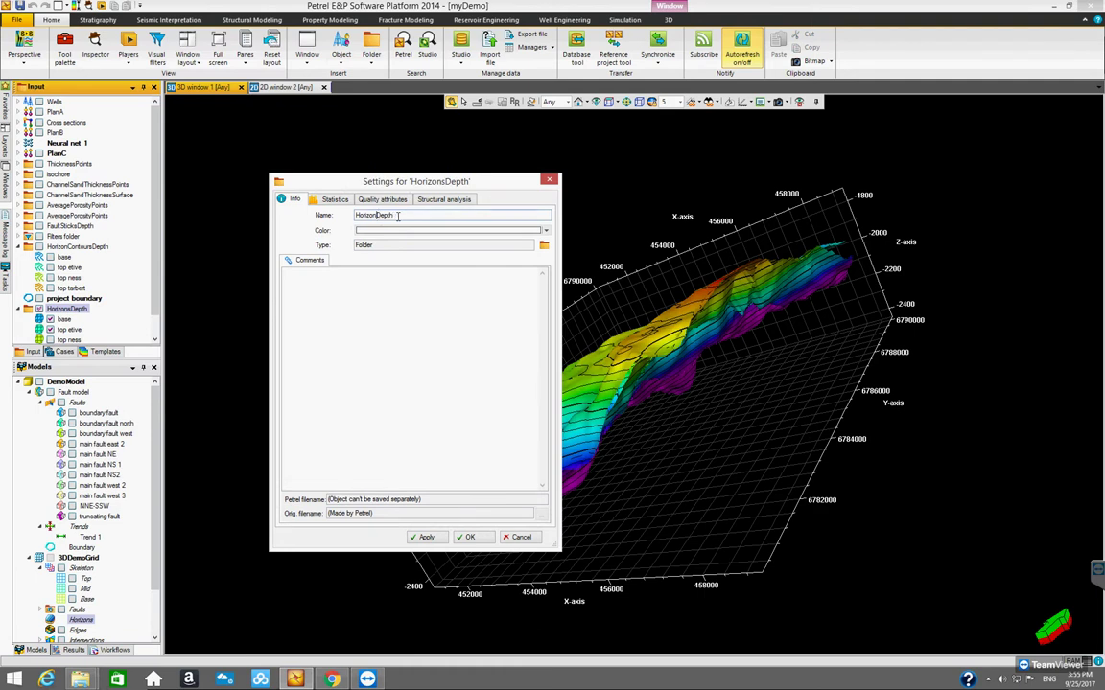
{"action": "left_click_drag", "start_coordinate": [377, 215], "coordinate": [398, 219]}
{"action": "left_click", "coordinate": [470, 538]}
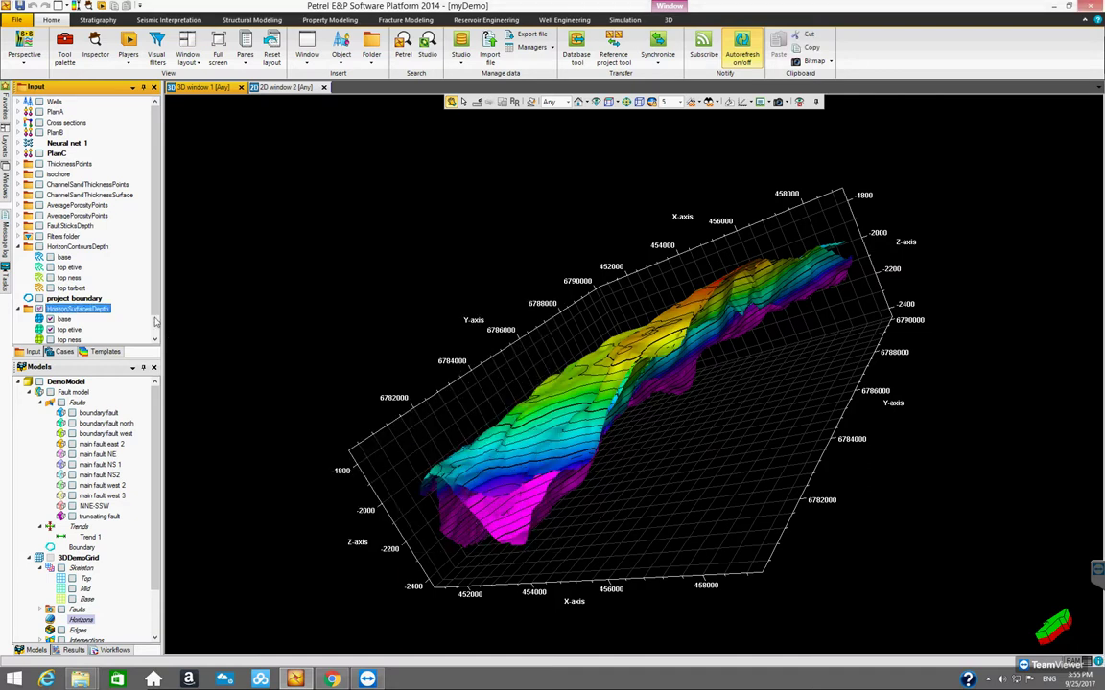
- View the depth surfaces from the side, then hide every surface in the HorizonSurfacesDepth folder
{"action": "scroll", "coordinate": [158, 338], "scroll_direction": "down", "scroll_amount": 2}
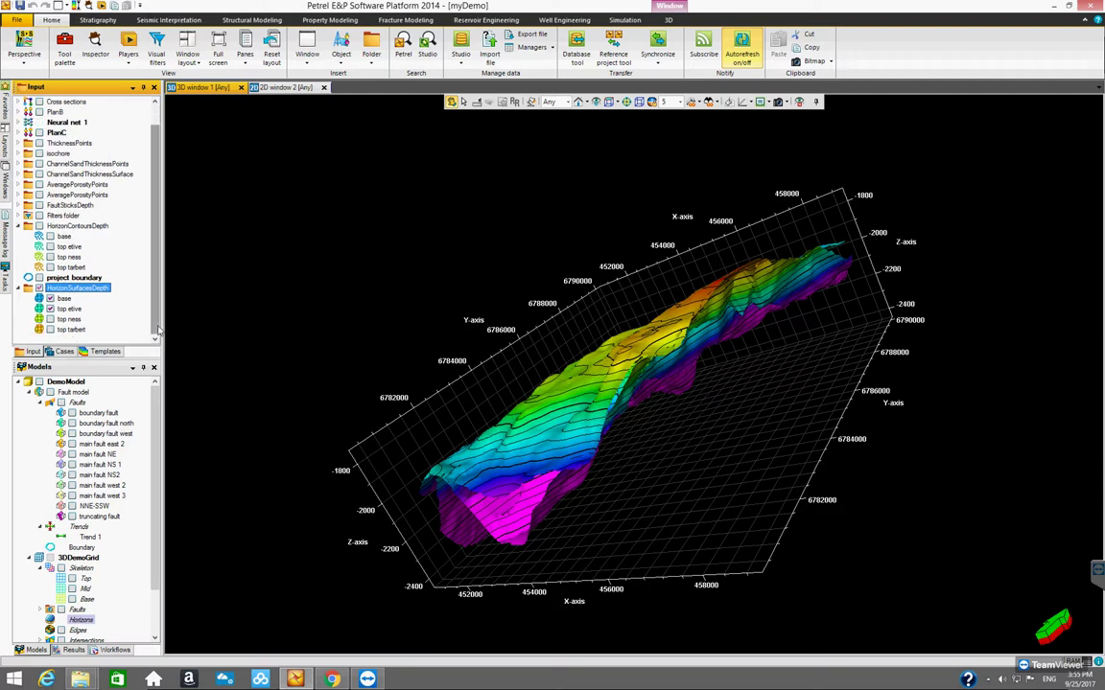
{"action": "left_click_drag", "start_coordinate": [639, 436], "coordinate": [278, 394]}
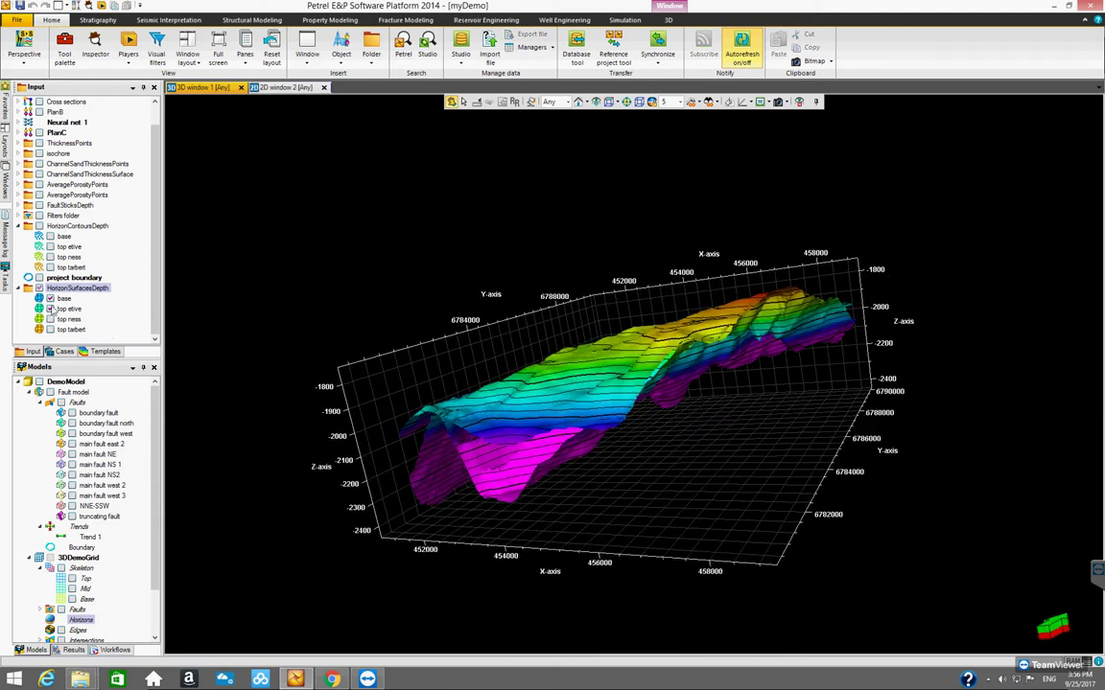
{"action": "left_click", "coordinate": [50, 308]}
{"action": "left_click", "coordinate": [39, 288]}
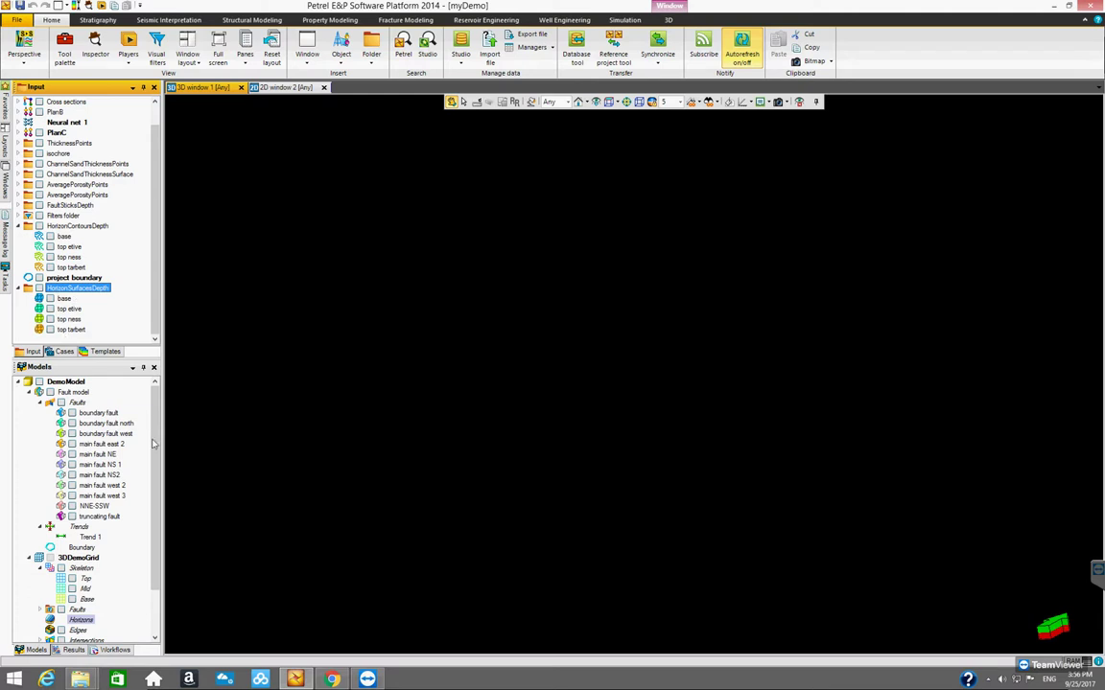
- Select the Horizons item of 3DDemoGrid and collapse its Skeleton folder
{"action": "scroll", "coordinate": [144, 479], "scroll_direction": "down", "scroll_amount": 2}
{"action": "left_click", "coordinate": [79, 568]}
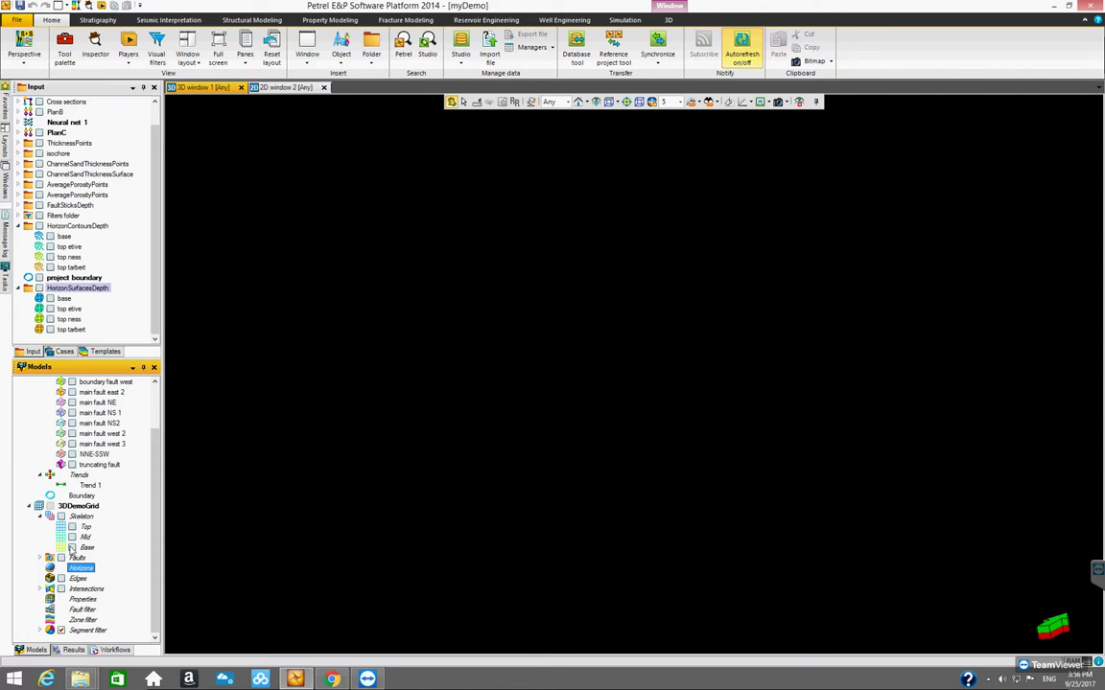
{"action": "left_click", "coordinate": [41, 517]}
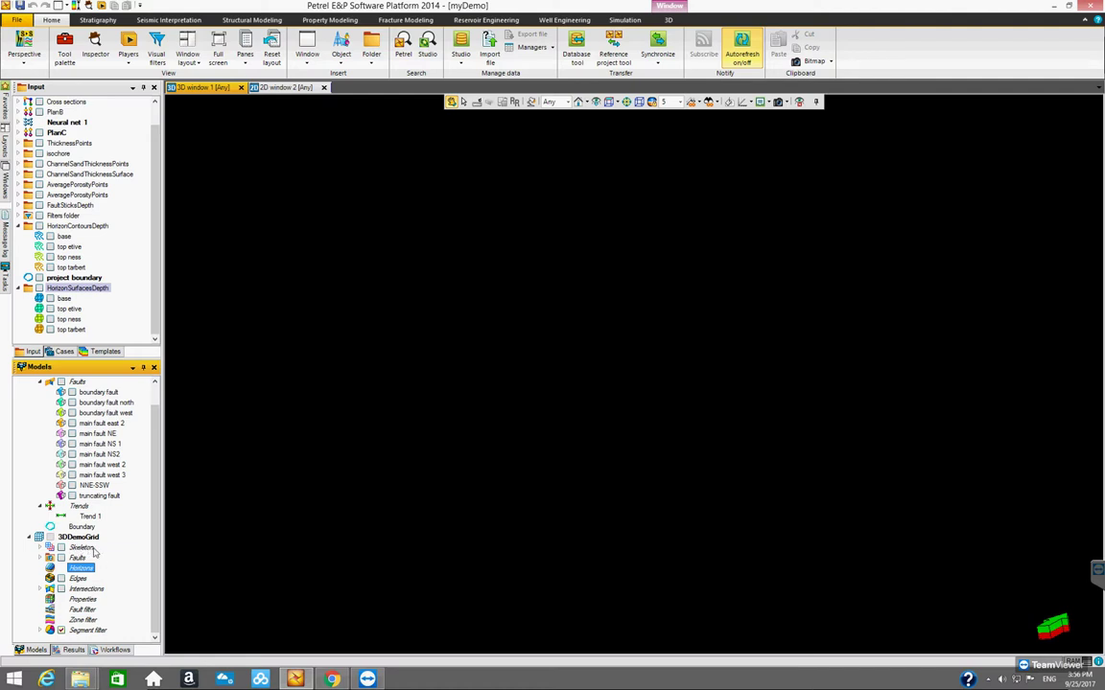
- Open the Make horizons process for DemoModel/3DDemoGrid, widening its dialog to show all table columns and placing it clear of the object trees
{"action": "left_click", "coordinate": [251, 21]}
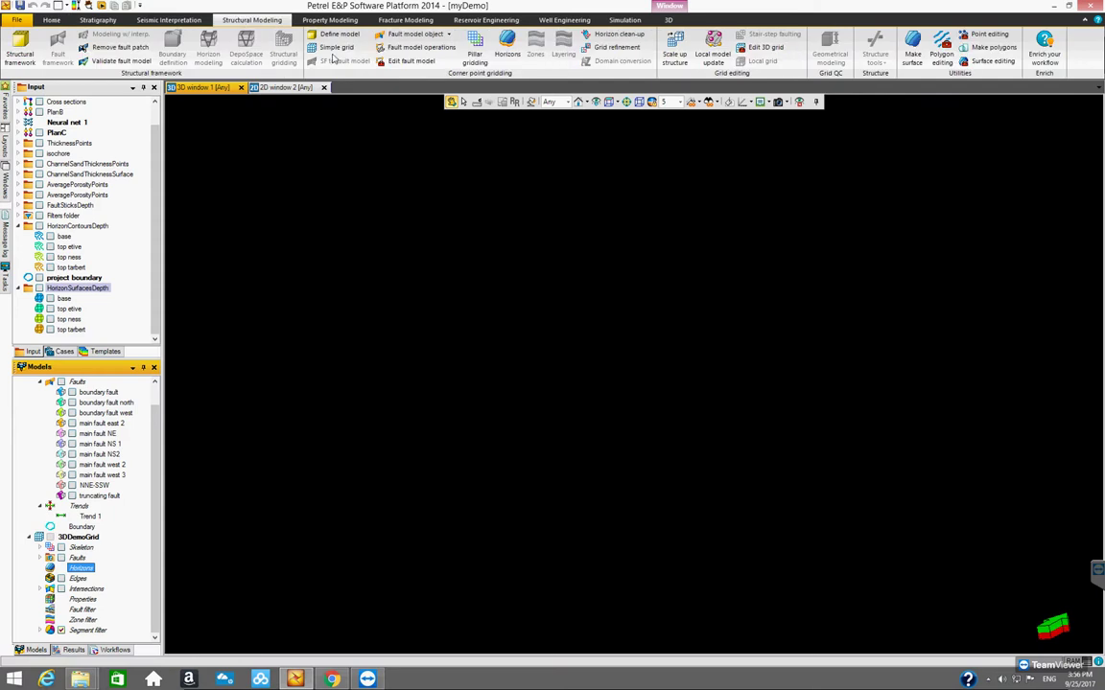
{"action": "left_click", "coordinate": [507, 44]}
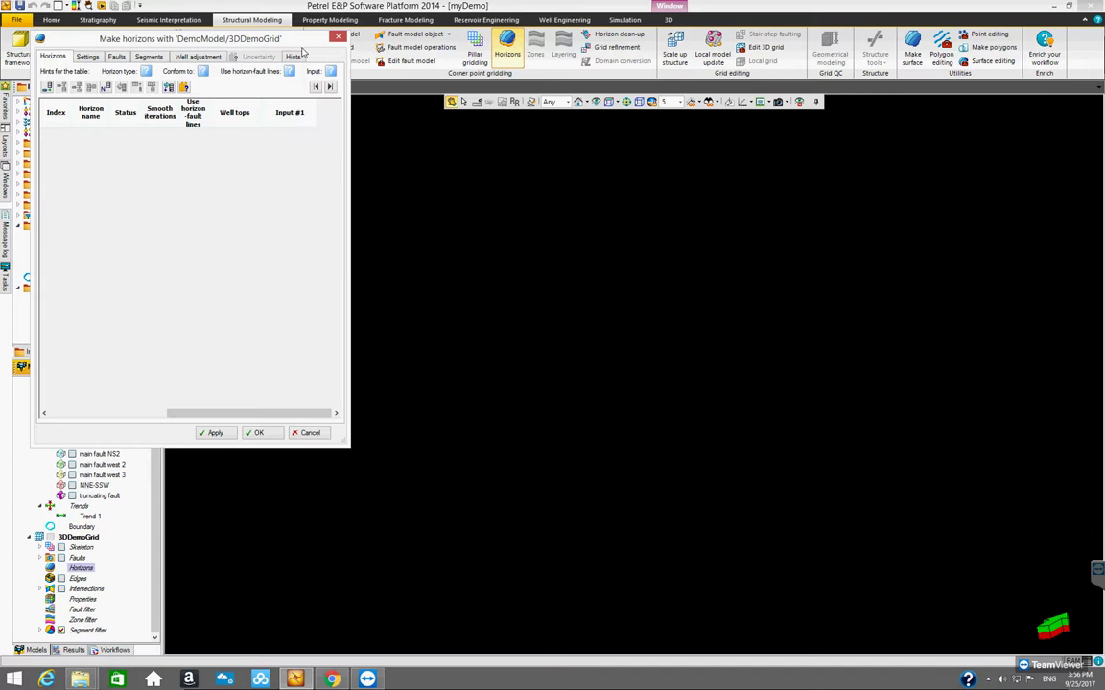
{"action": "left_click_drag", "start_coordinate": [300, 46], "coordinate": [596, 142]}
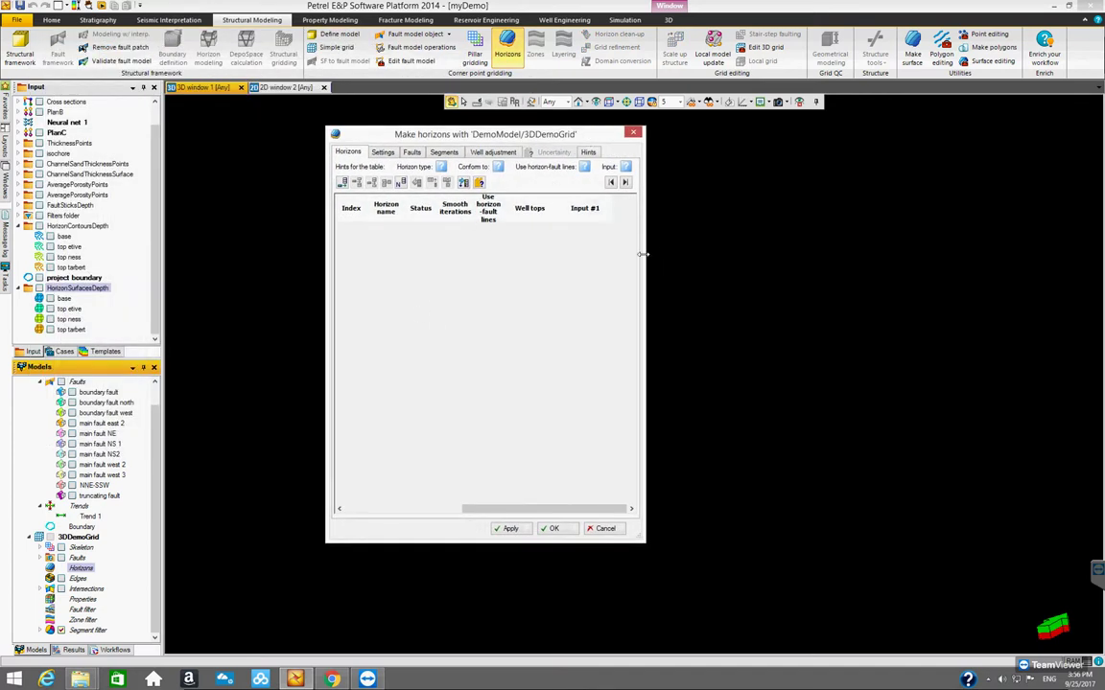
{"action": "left_click_drag", "start_coordinate": [649, 254], "coordinate": [799, 254]}
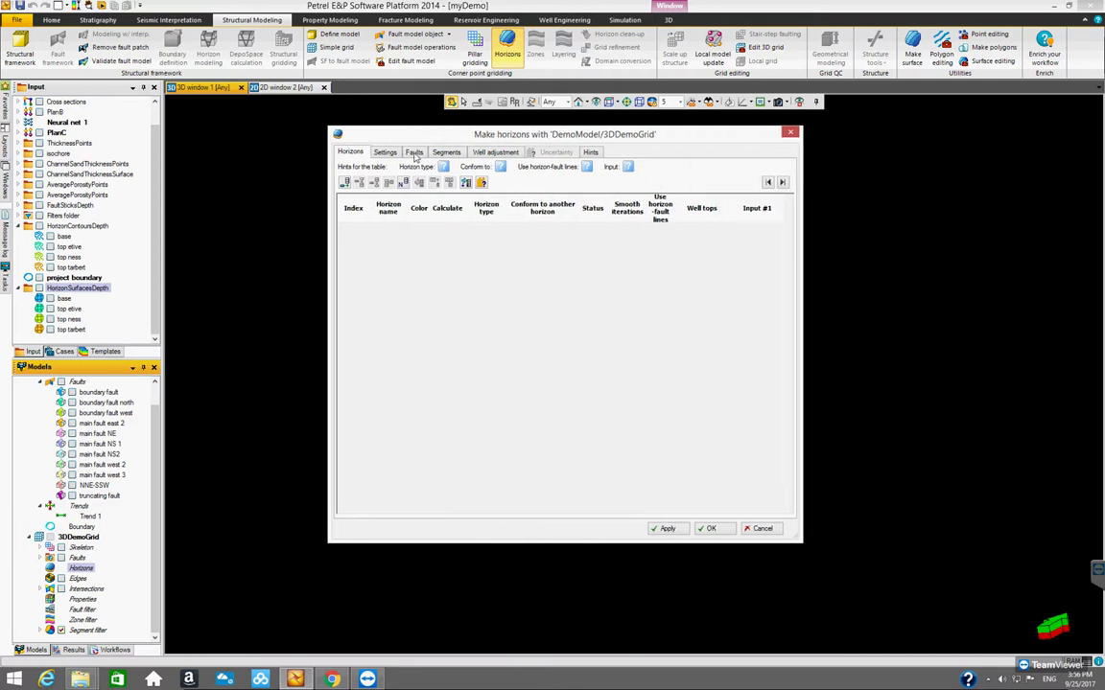
{"action": "left_click_drag", "start_coordinate": [368, 142], "coordinate": [411, 151]}
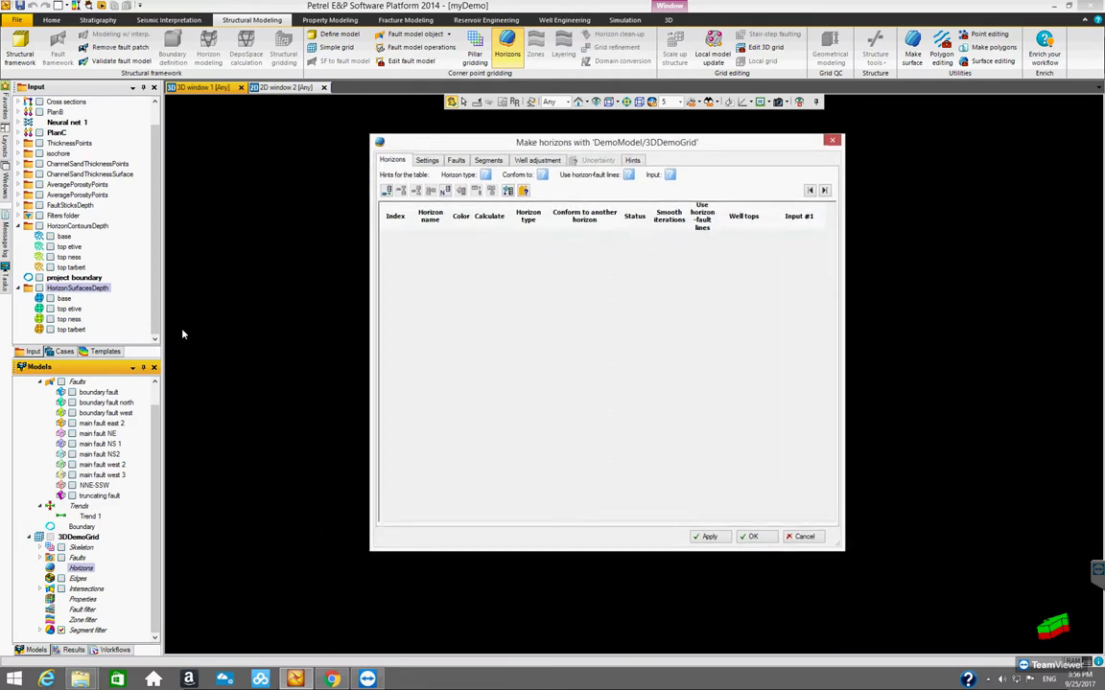
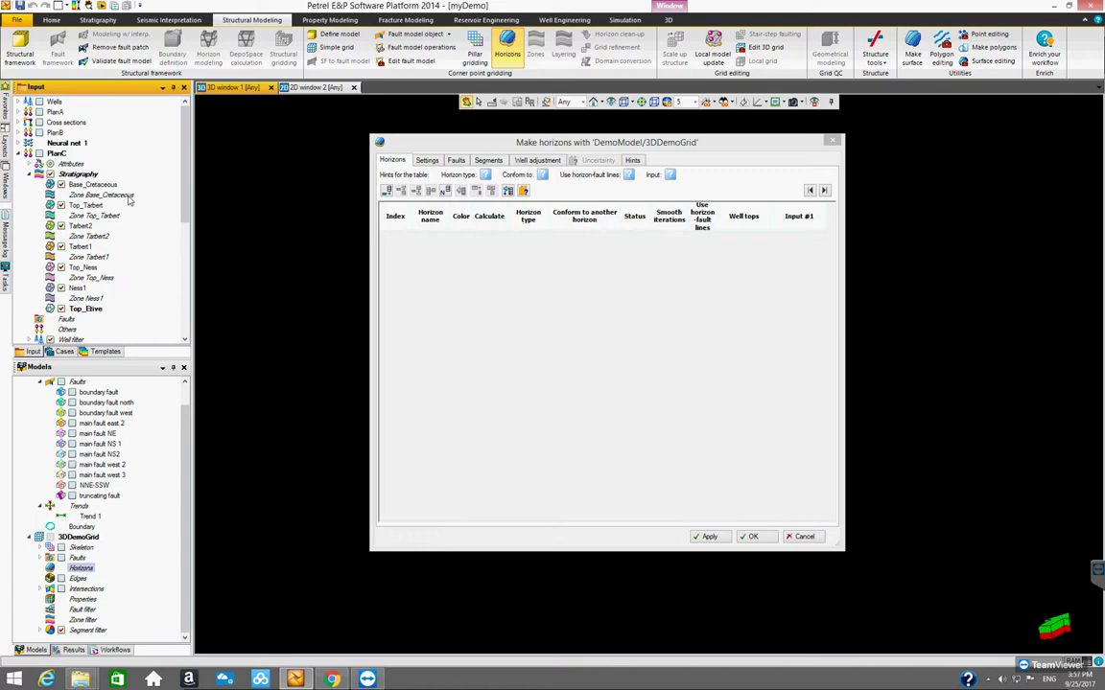
- Review the Base_Cretaceous, Top_Tarbert and Top_Etive well tops in the Stratigraphy folder of PlanC
{"action": "left_click", "coordinate": [79, 173]}
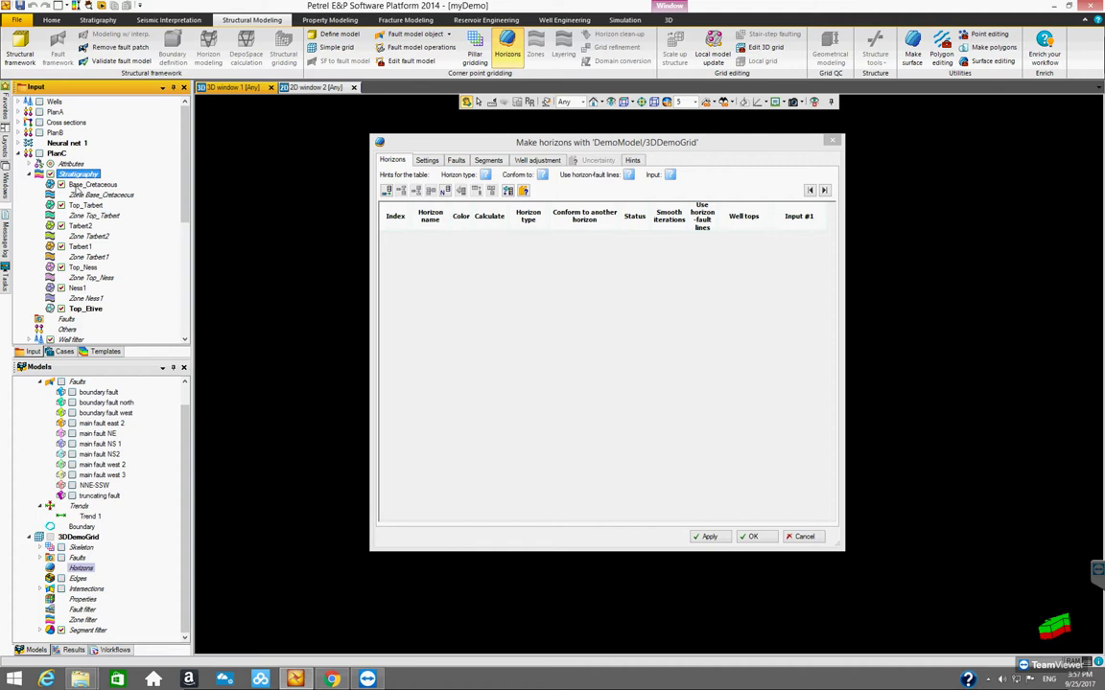
{"action": "left_click", "coordinate": [88, 185]}
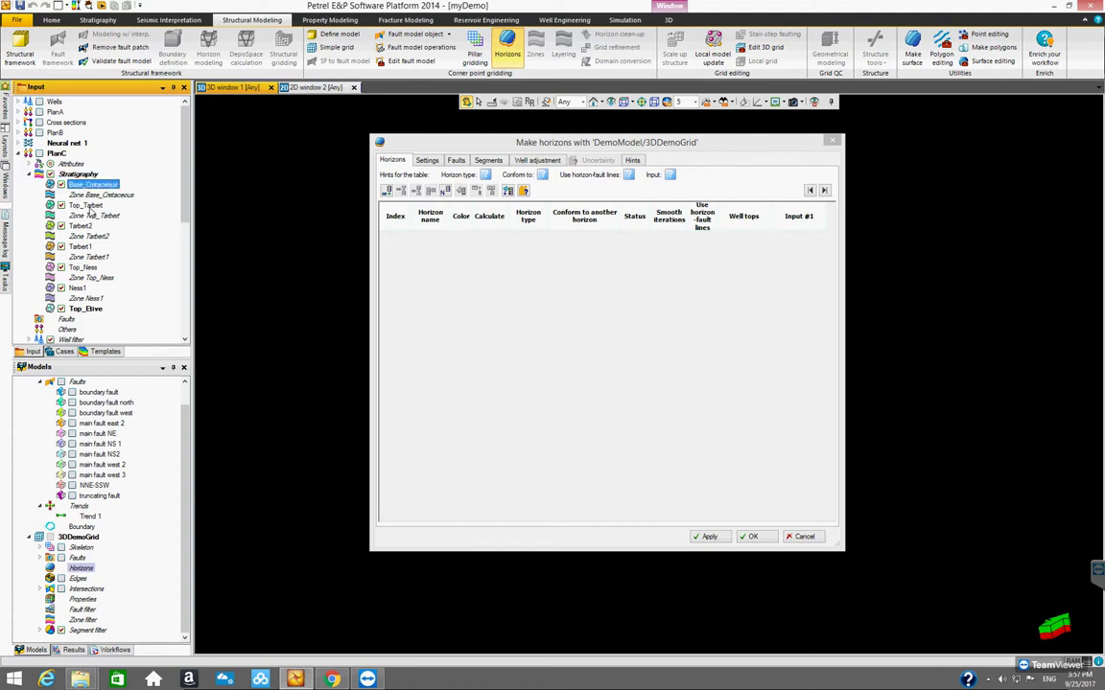
{"action": "left_click", "coordinate": [88, 205]}
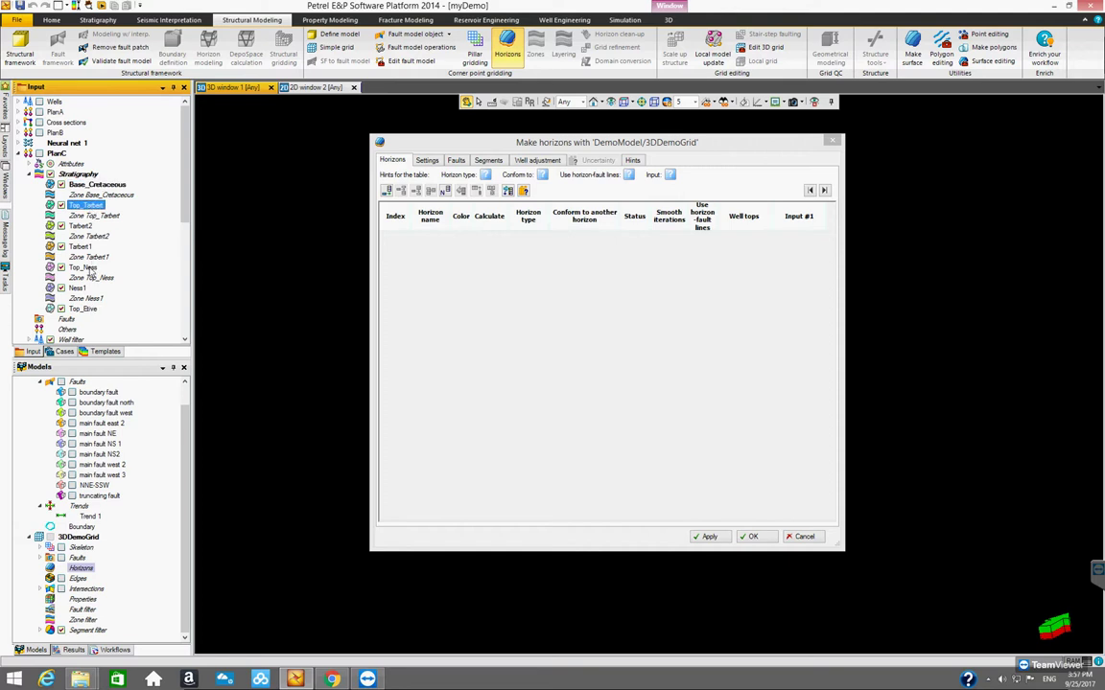
{"action": "left_click", "coordinate": [84, 309]}
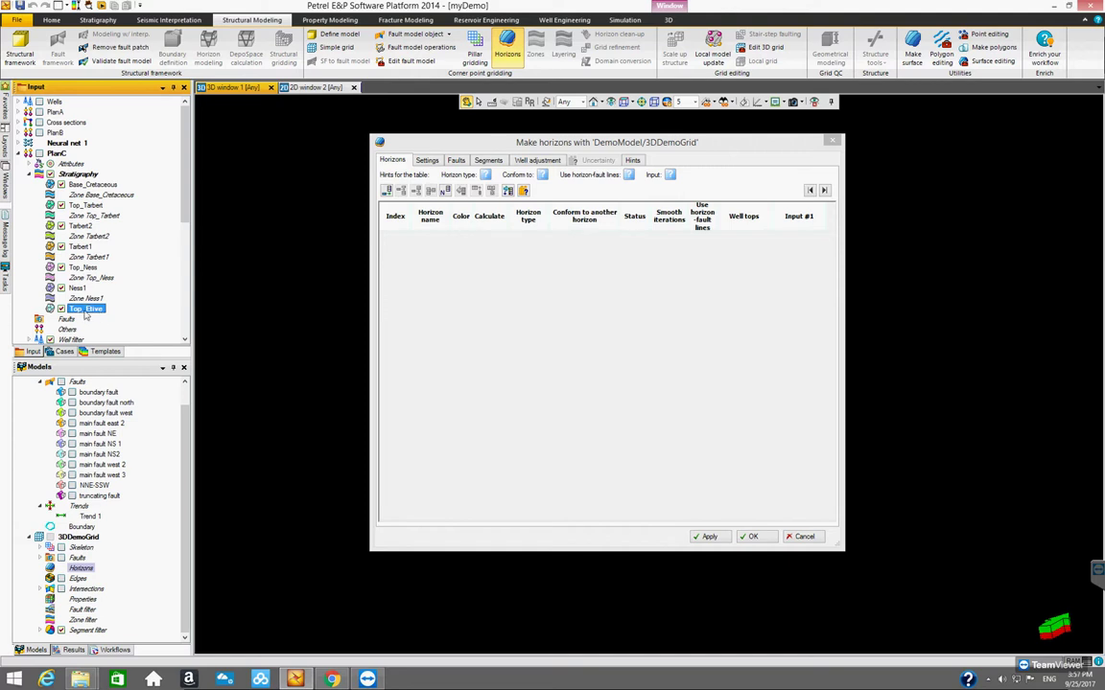
{"action": "left_click", "coordinate": [485, 150]}
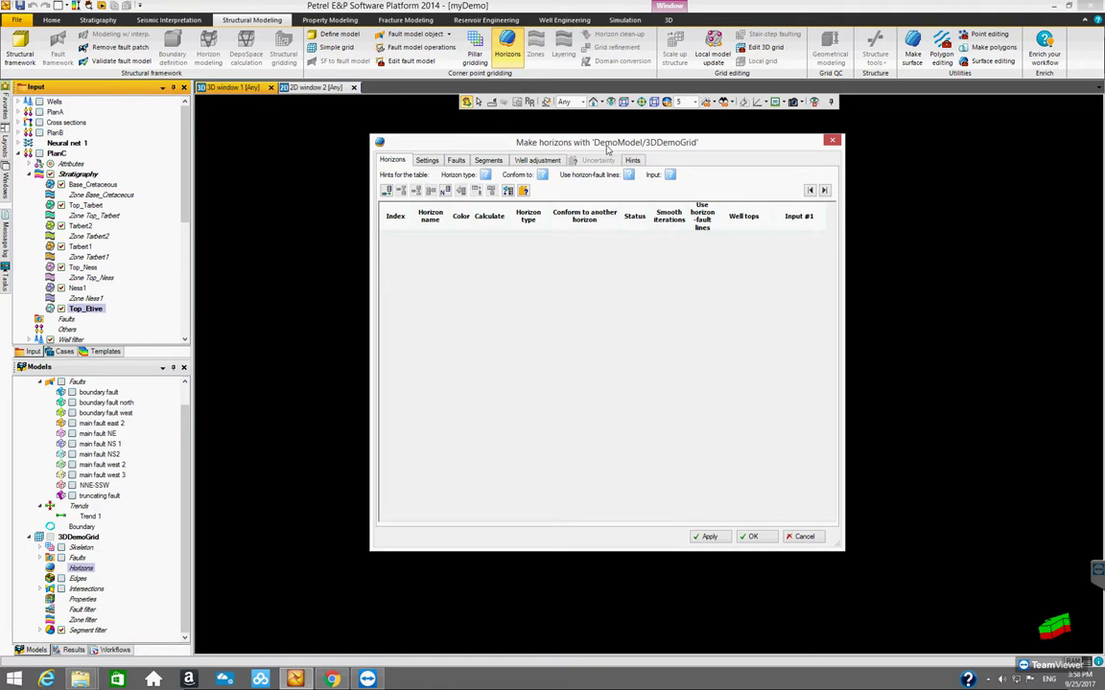
- Append four horizons to the Make horizons table, freeing temporary memory, and widen the dialog beside the object trees
{"action": "left_click_drag", "start_coordinate": [606, 148], "coordinate": [628, 152]}
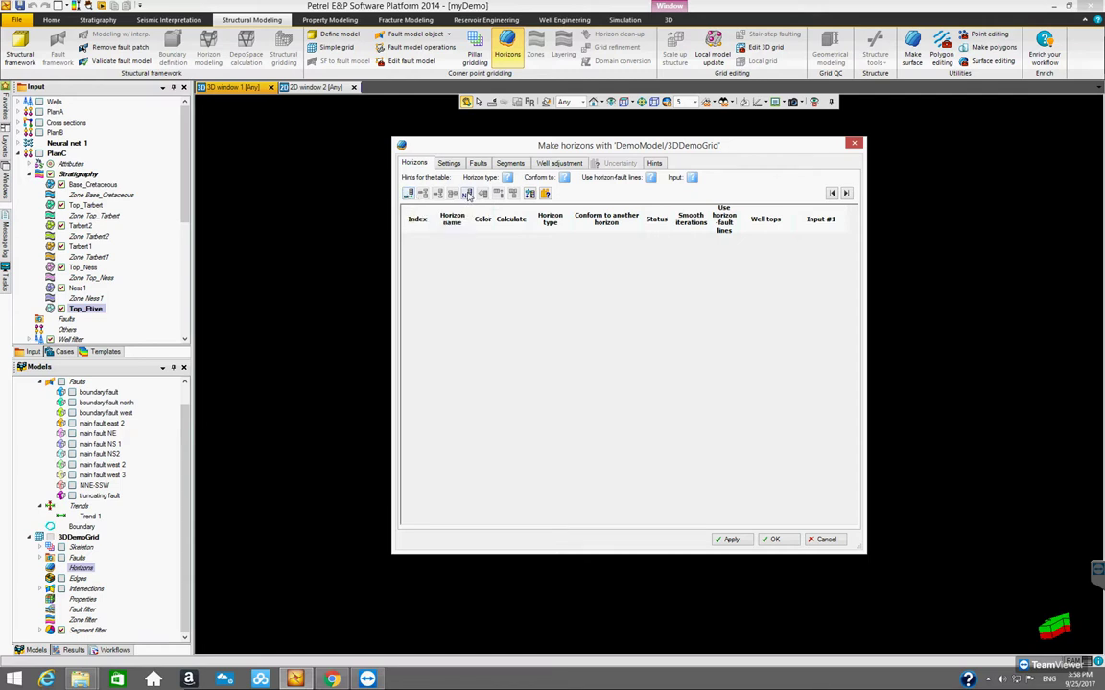
{"action": "left_click", "coordinate": [467, 194]}
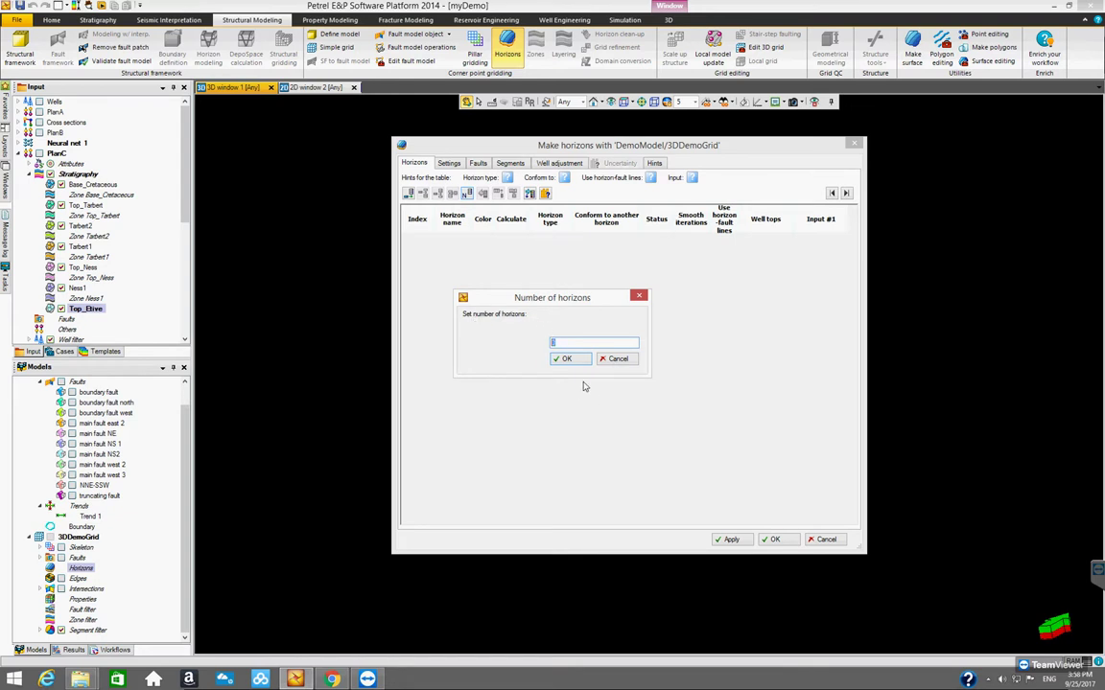
{"action": "left_click_drag", "start_coordinate": [548, 343], "coordinate": [568, 344]}
{"action": "left_click", "coordinate": [568, 359]}
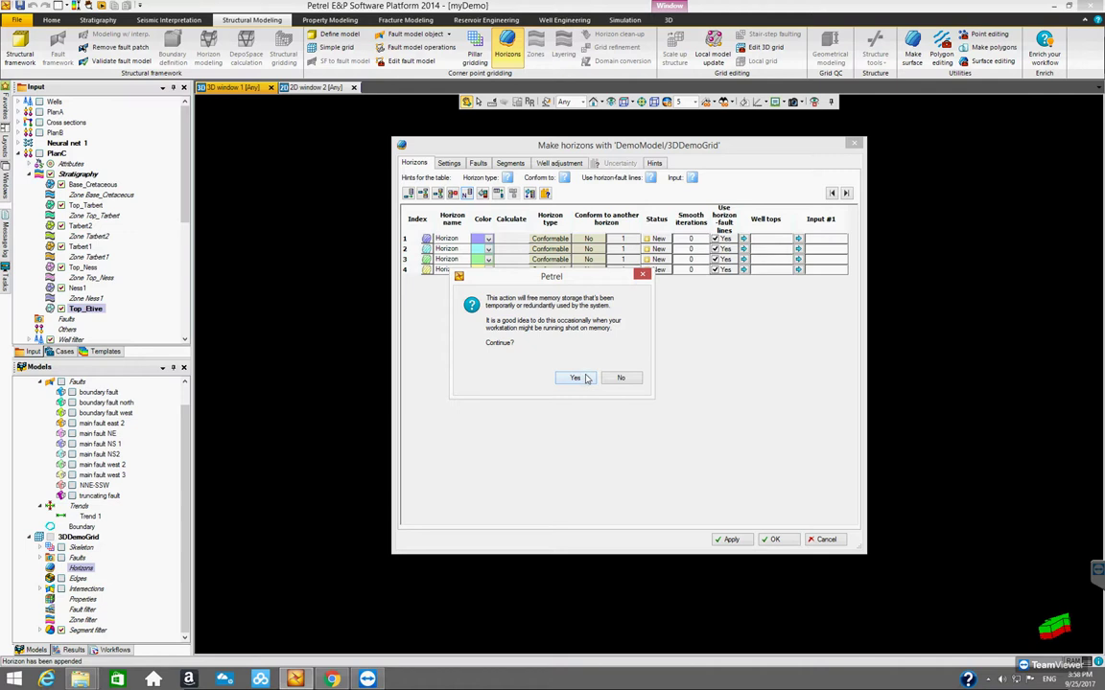
{"action": "left_click", "coordinate": [575, 378]}
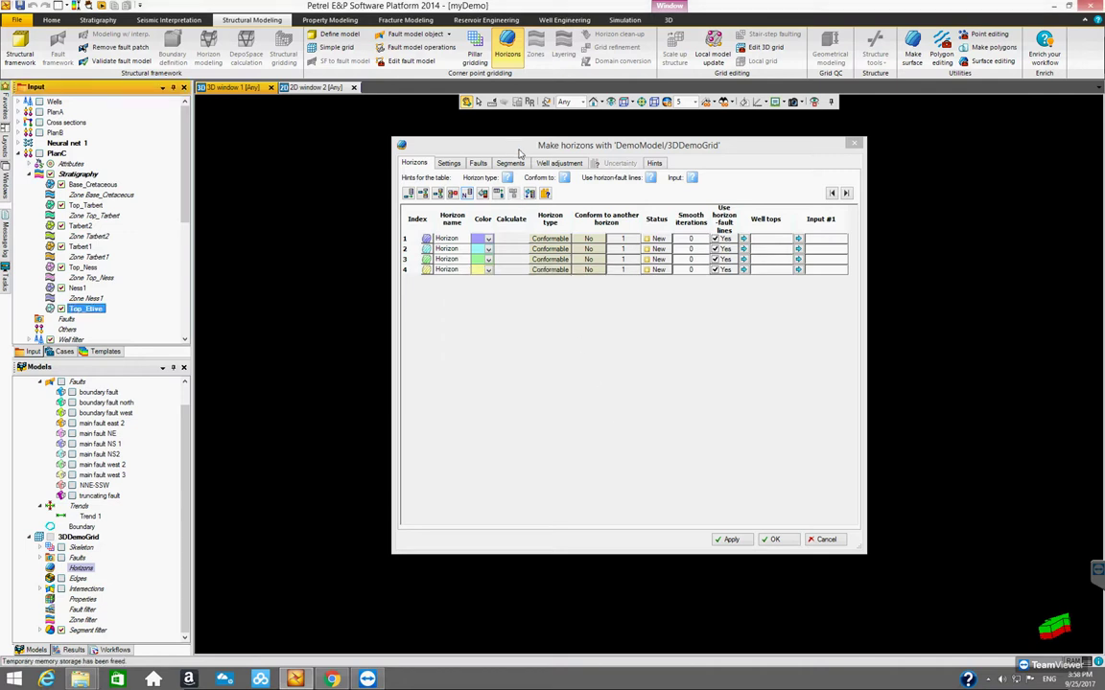
{"action": "left_click_drag", "start_coordinate": [518, 151], "coordinate": [445, 194]}
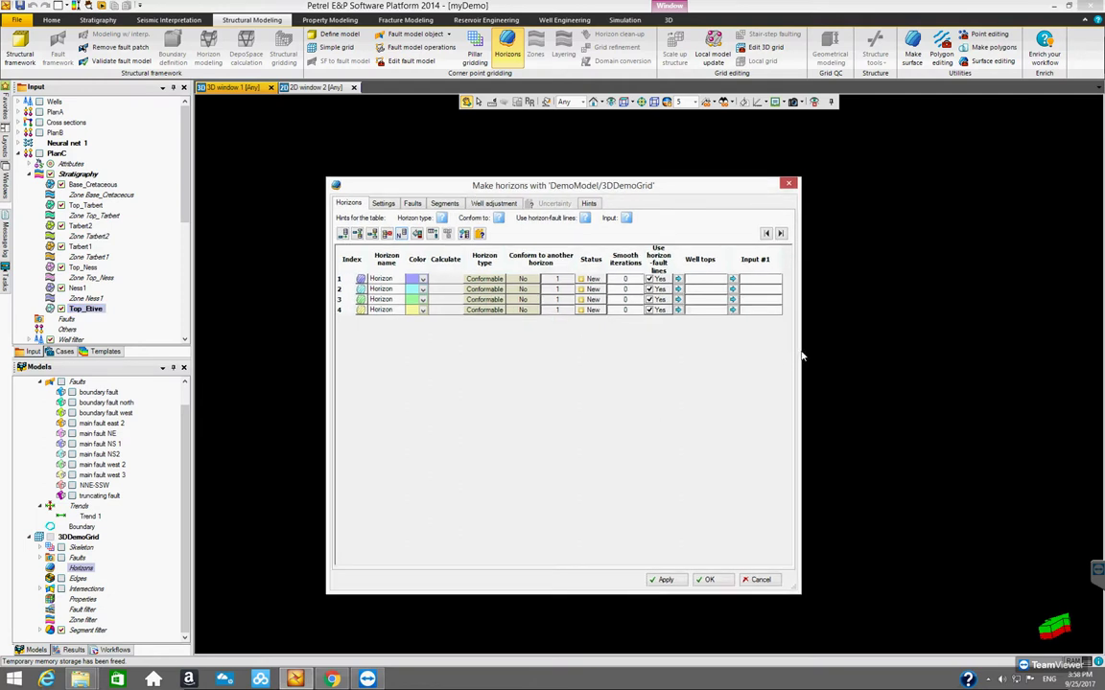
{"action": "left_click_drag", "start_coordinate": [800, 351], "coordinate": [950, 364]}
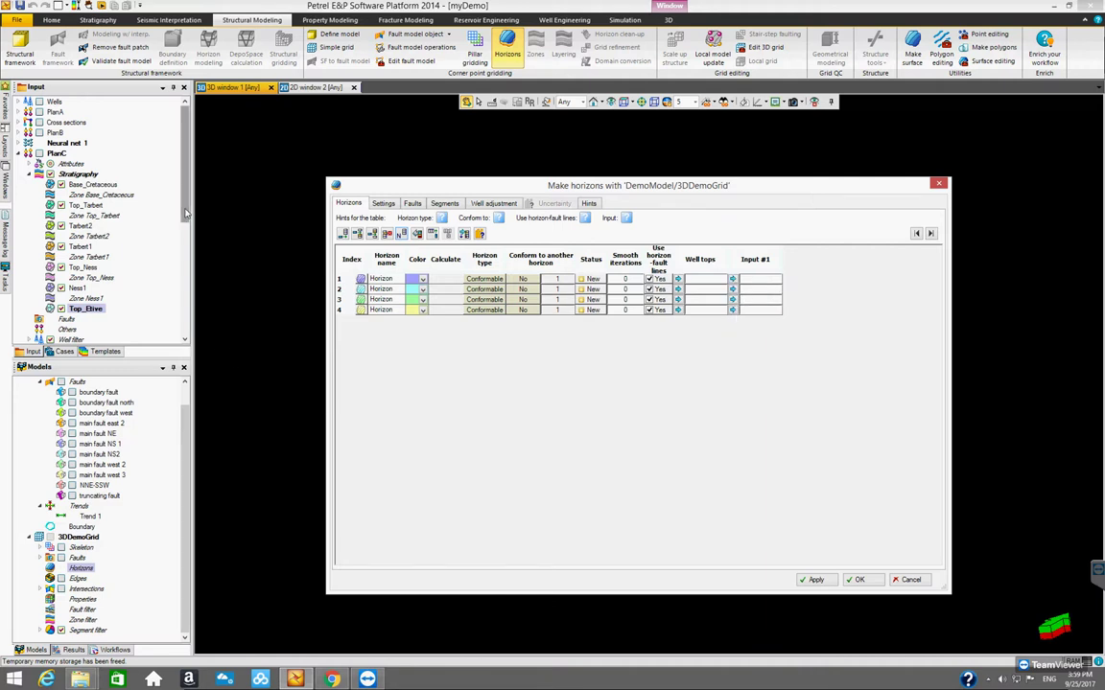
- Collapse the HorizonContoursDepth folder and assign the base and top tarbert depth surfaces as Input #1 of horizons 1 and 2
{"action": "scroll", "coordinate": [186, 212], "scroll_direction": "down", "scroll_amount": 5}
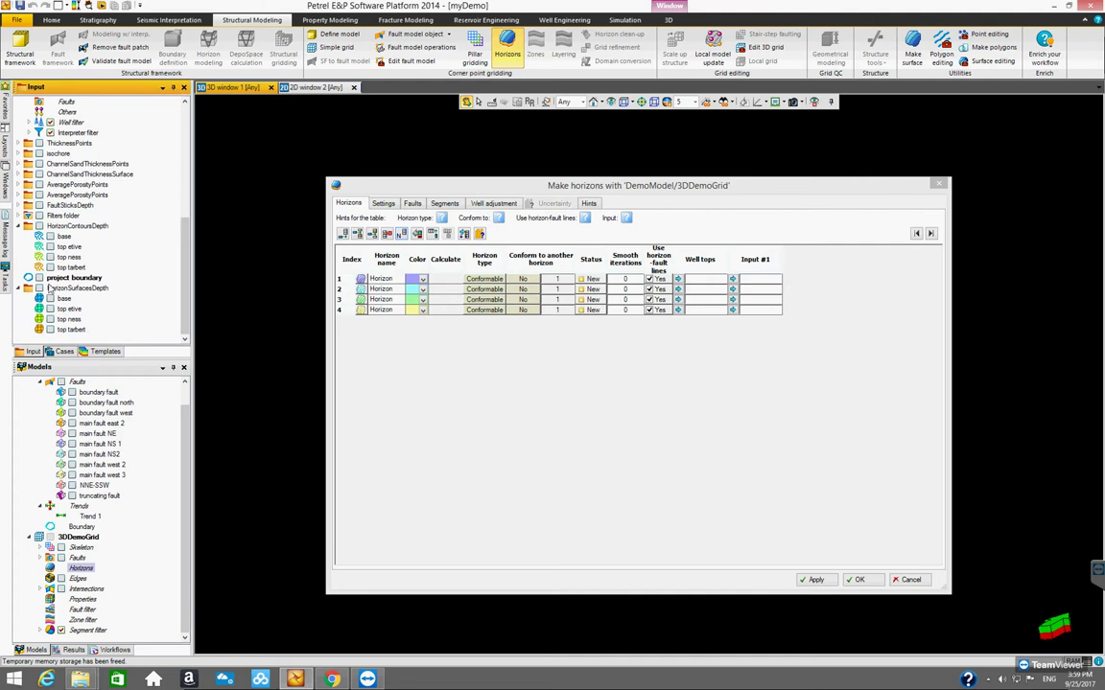
{"action": "left_click", "coordinate": [20, 226]}
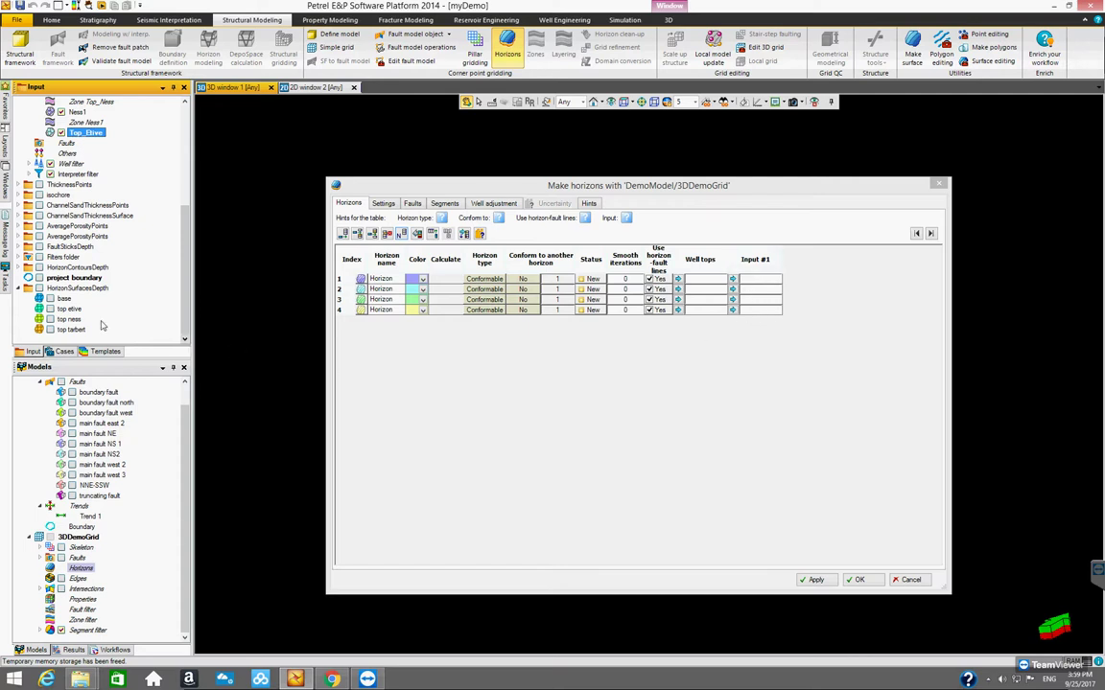
{"action": "left_click", "coordinate": [64, 299]}
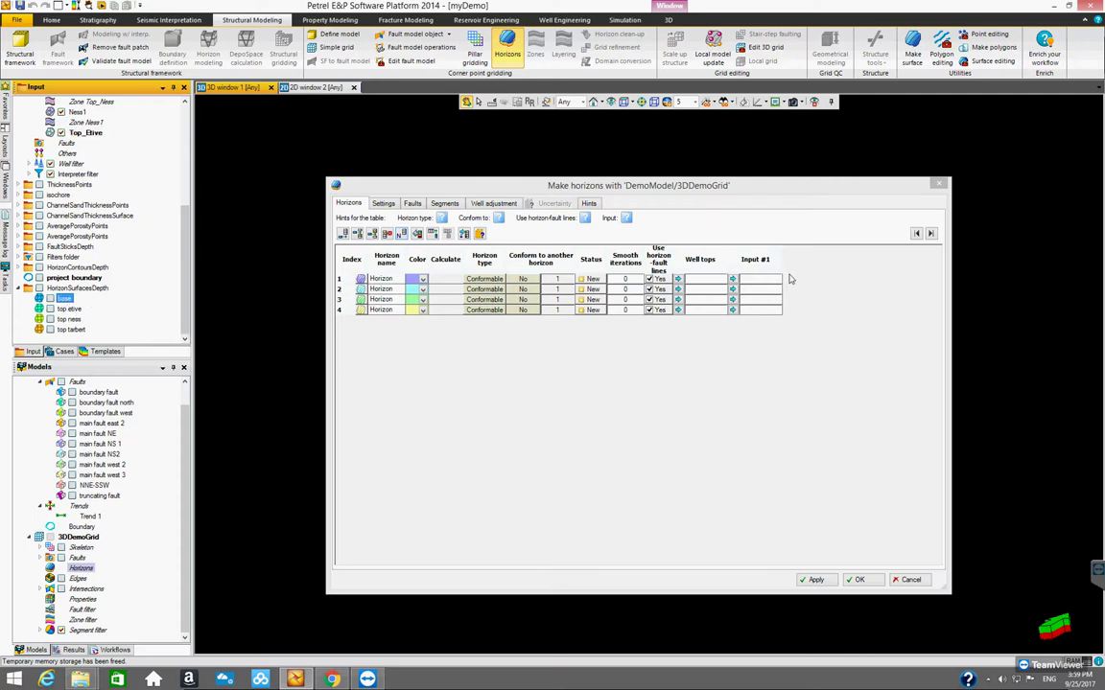
{"action": "left_click", "coordinate": [733, 279]}
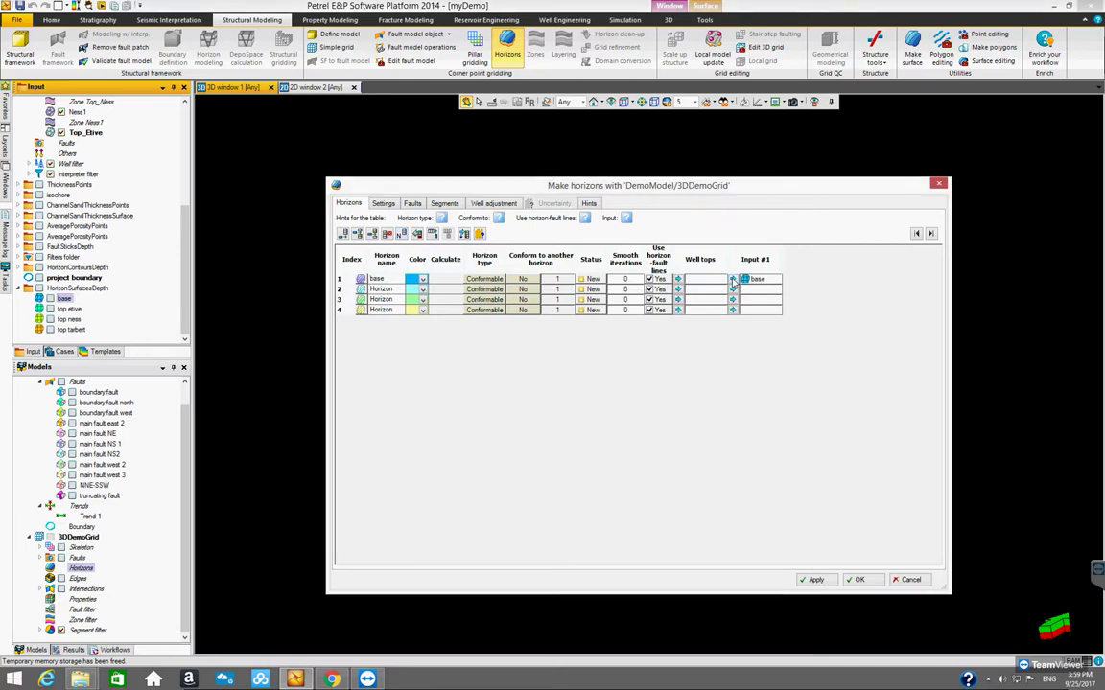
{"action": "left_click", "coordinate": [72, 330]}
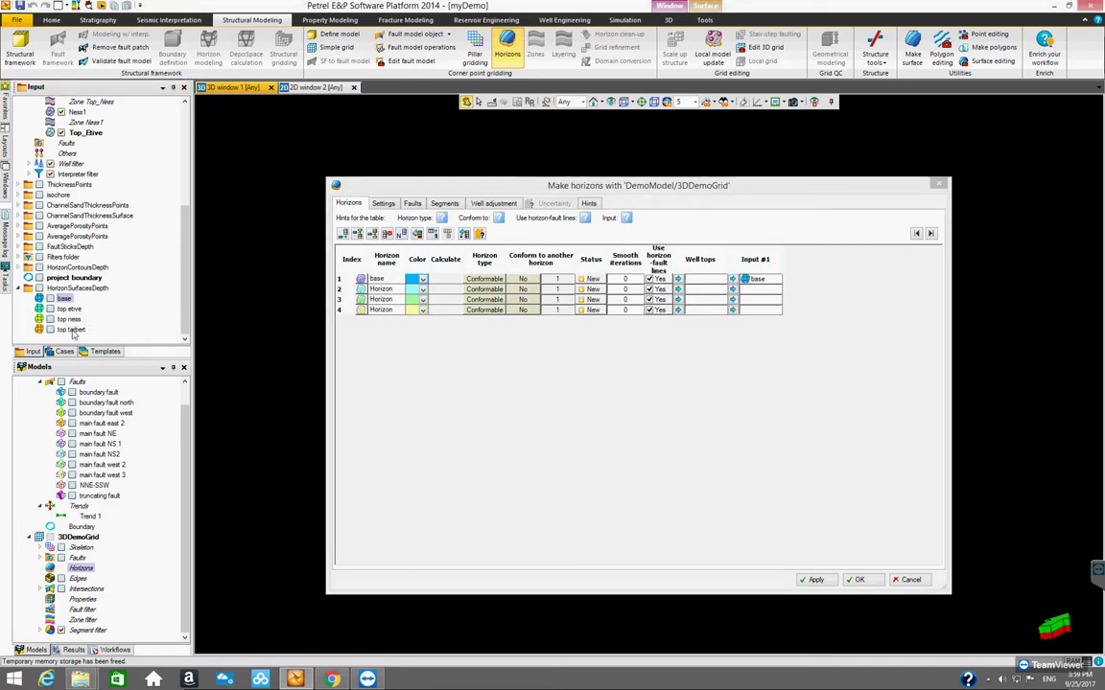
{"action": "left_click", "coordinate": [733, 289]}
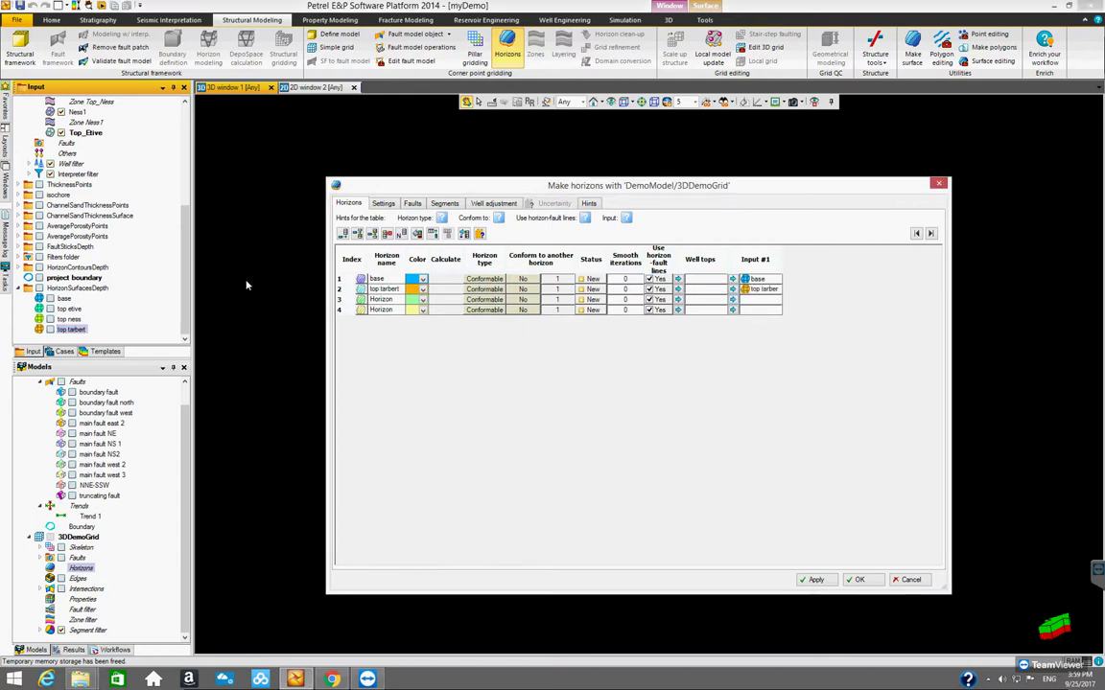
- Reorder the HorizonSurfacesDepth folder stratigraphically as base, top tarbert, top ness, top etive
{"action": "left_click", "coordinate": [77, 321], "text": "ctrl"}
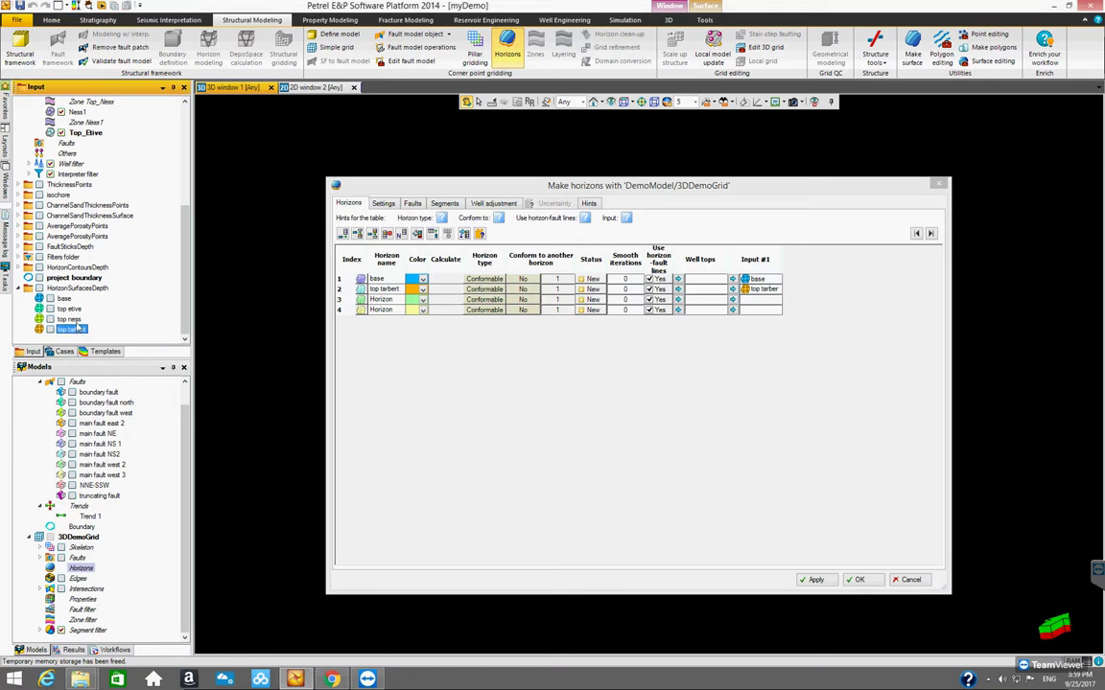
{"action": "left_click", "coordinate": [73, 310], "text": "ctrl"}
{"action": "left_click_drag", "start_coordinate": [82, 317], "coordinate": [88, 290]}
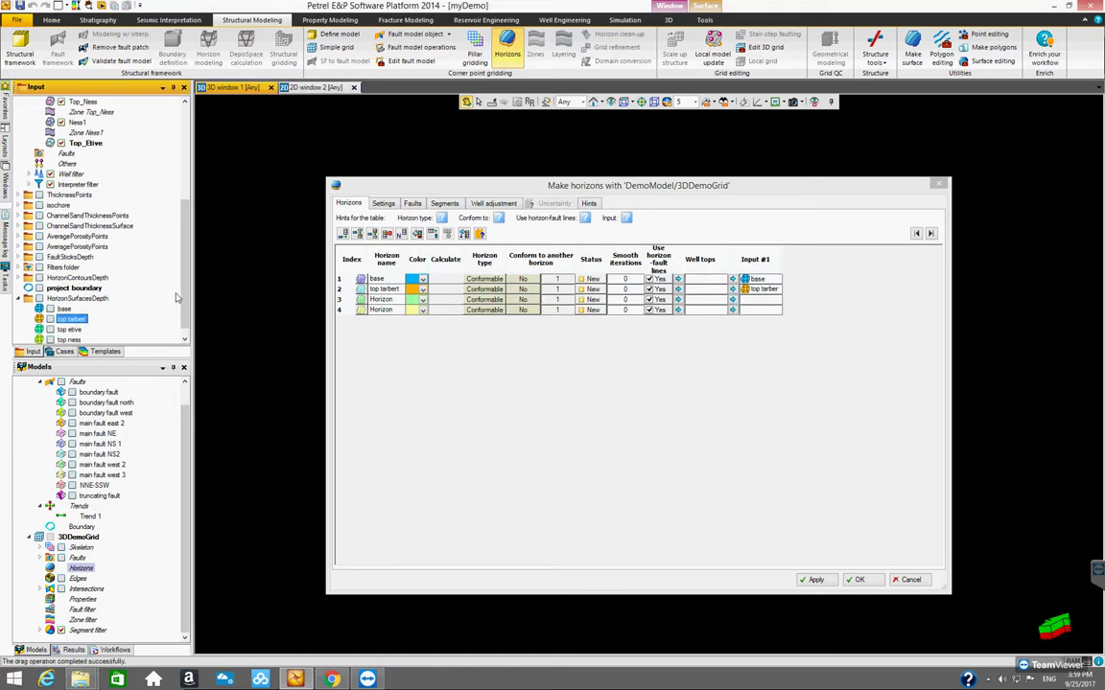
{"action": "scroll", "coordinate": [184, 292], "scroll_direction": "down", "scroll_amount": 1}
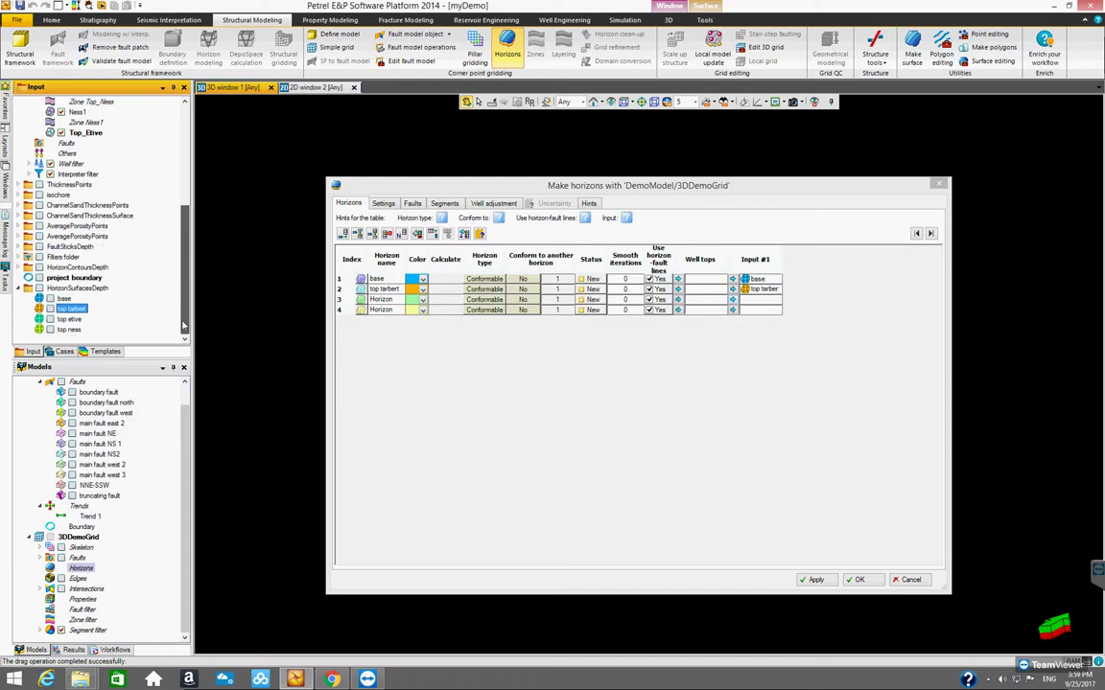
{"action": "left_click", "coordinate": [71, 330]}
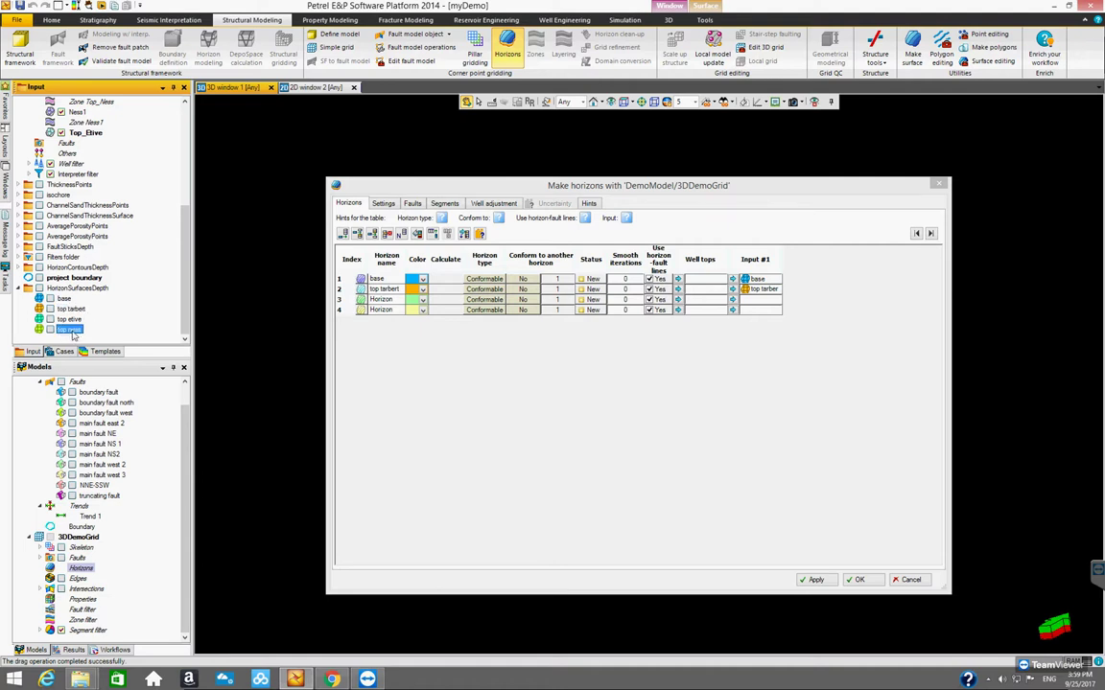
{"action": "left_click_drag", "start_coordinate": [72, 331], "coordinate": [106, 304]}
{"action": "scroll", "coordinate": [178, 288], "scroll_direction": "down", "scroll_amount": 1}
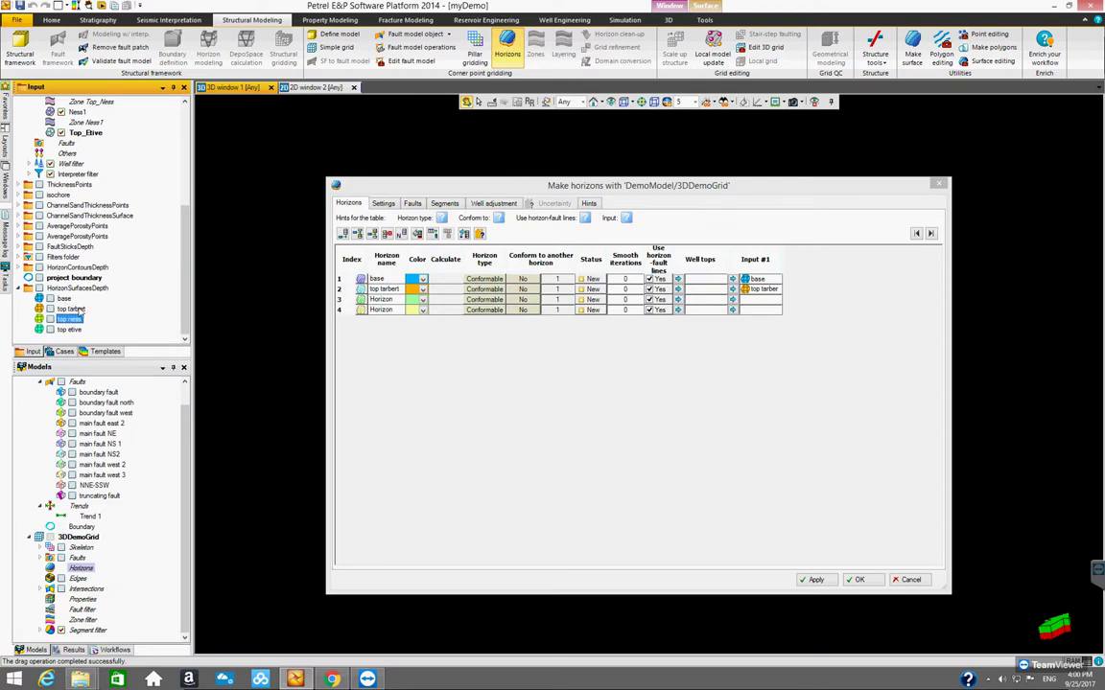
- Compare the surface order with PlanC's well tops, and fill Input #1 of horizons 3 and 4 with top ness and top etive together
{"action": "scroll", "coordinate": [164, 183], "scroll_direction": "up", "scroll_amount": 5}
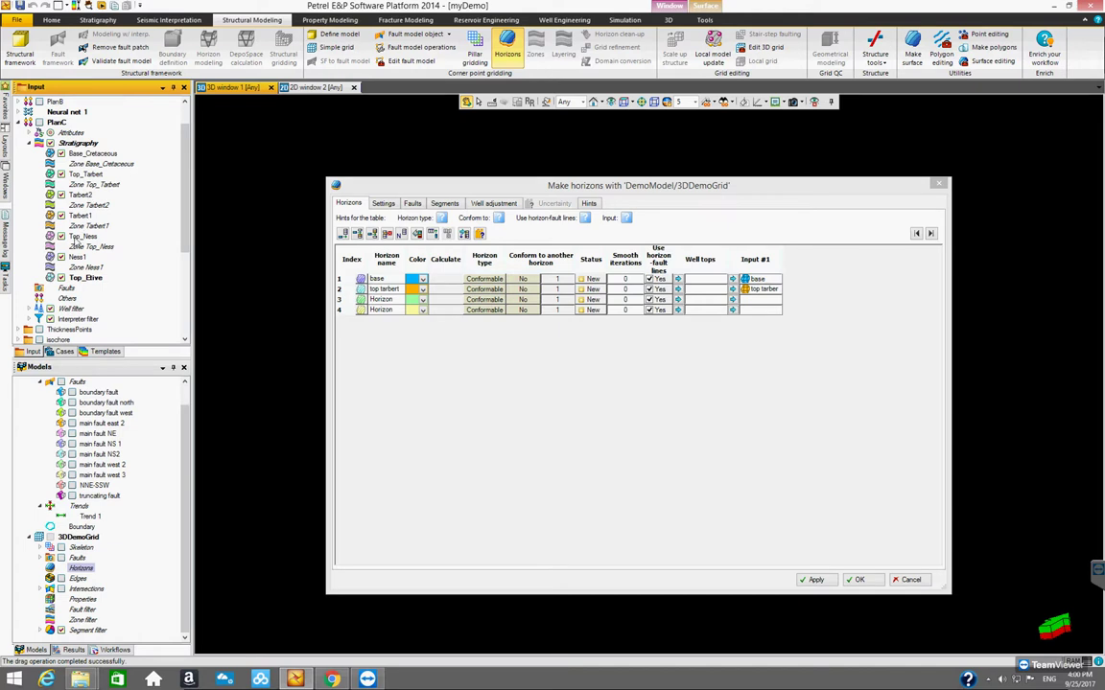
{"action": "scroll", "coordinate": [187, 232], "scroll_direction": "down", "scroll_amount": 1}
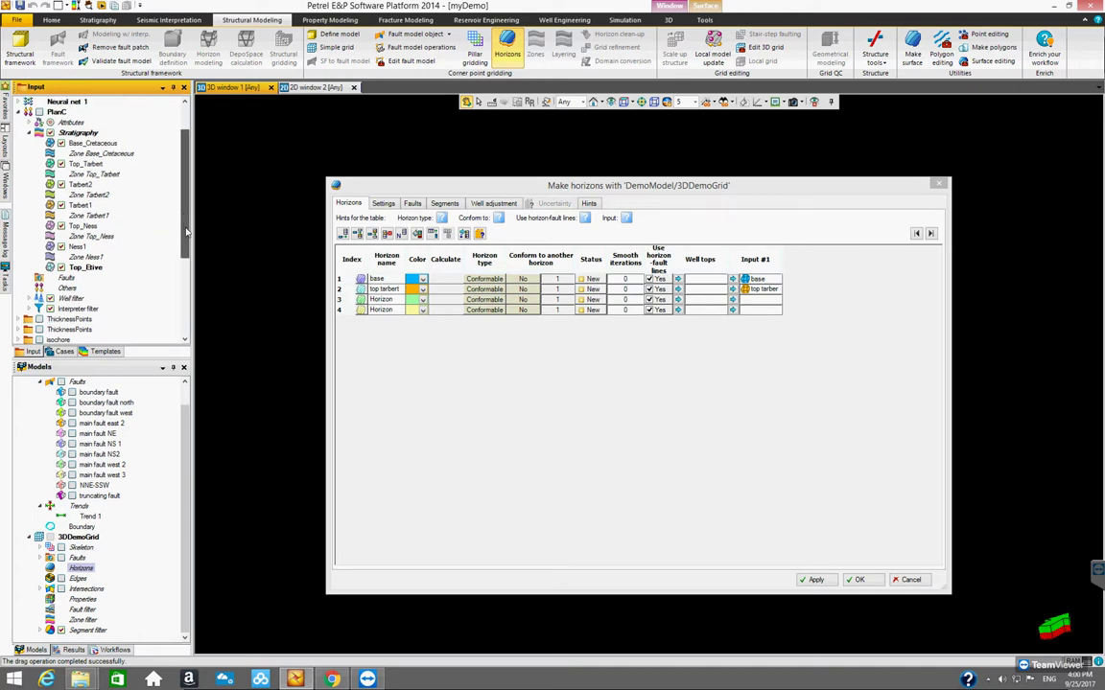
{"action": "left_click_drag", "start_coordinate": [187, 232], "coordinate": [177, 294]}
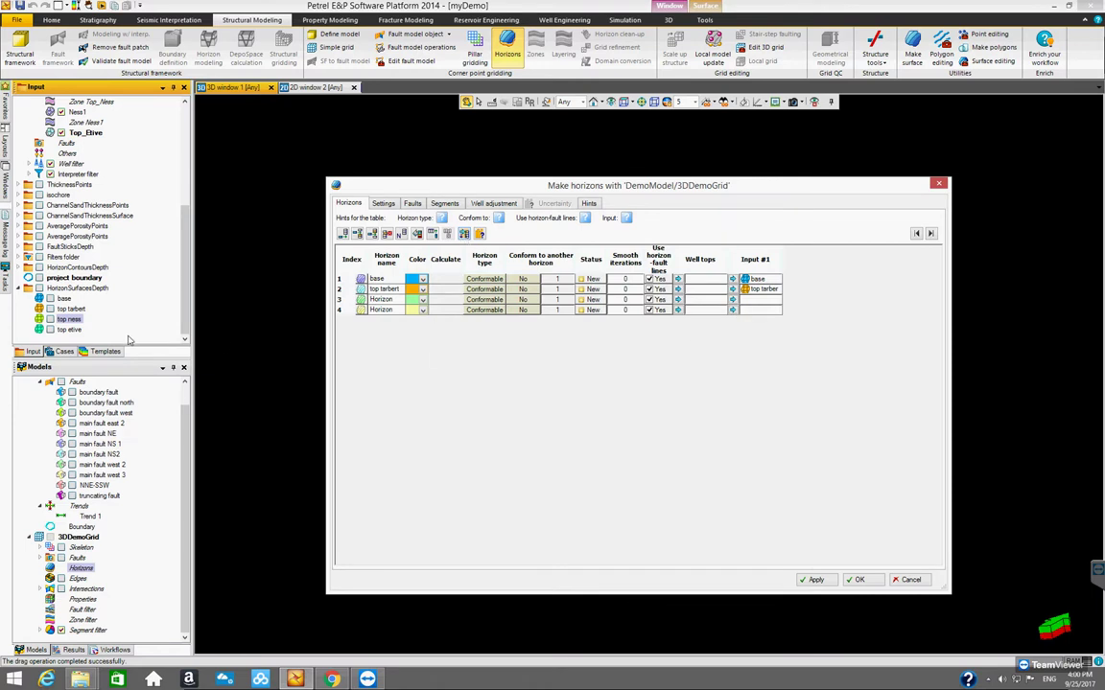
{"action": "left_click", "coordinate": [163, 326]}
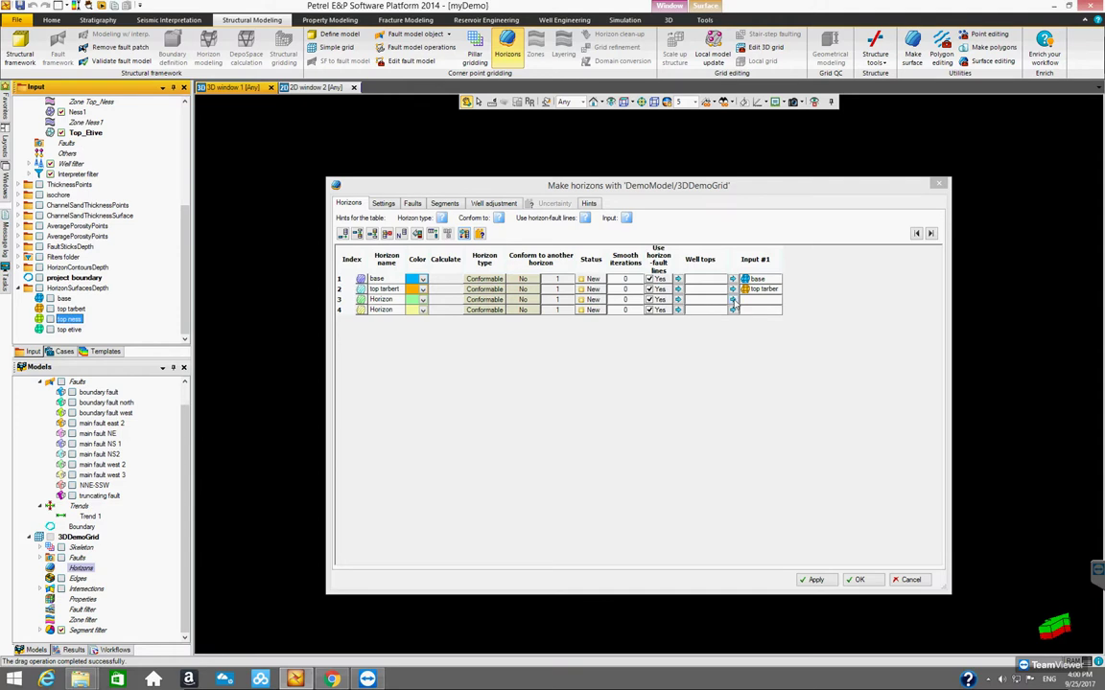
{"action": "left_click", "coordinate": [733, 300]}
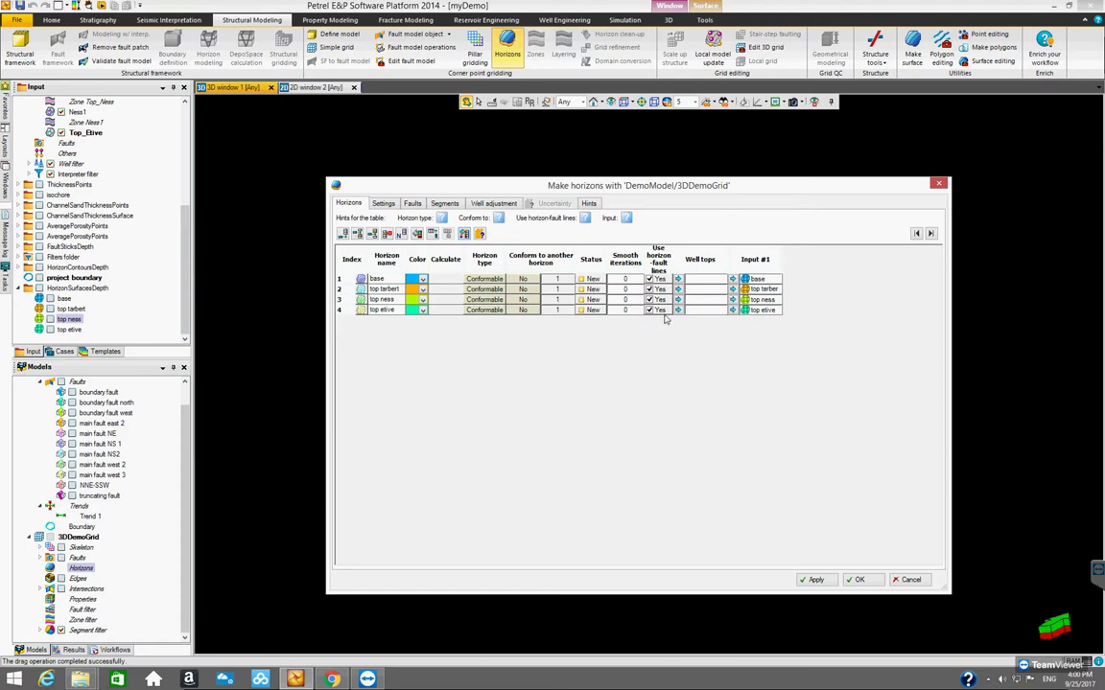
- Widen the Well tops column of the horizons table and collapse the HorizonSurfacesDepth folder
{"action": "left_click_drag", "start_coordinate": [727, 254], "coordinate": [806, 253]}
{"action": "left_click", "coordinate": [185, 255]}
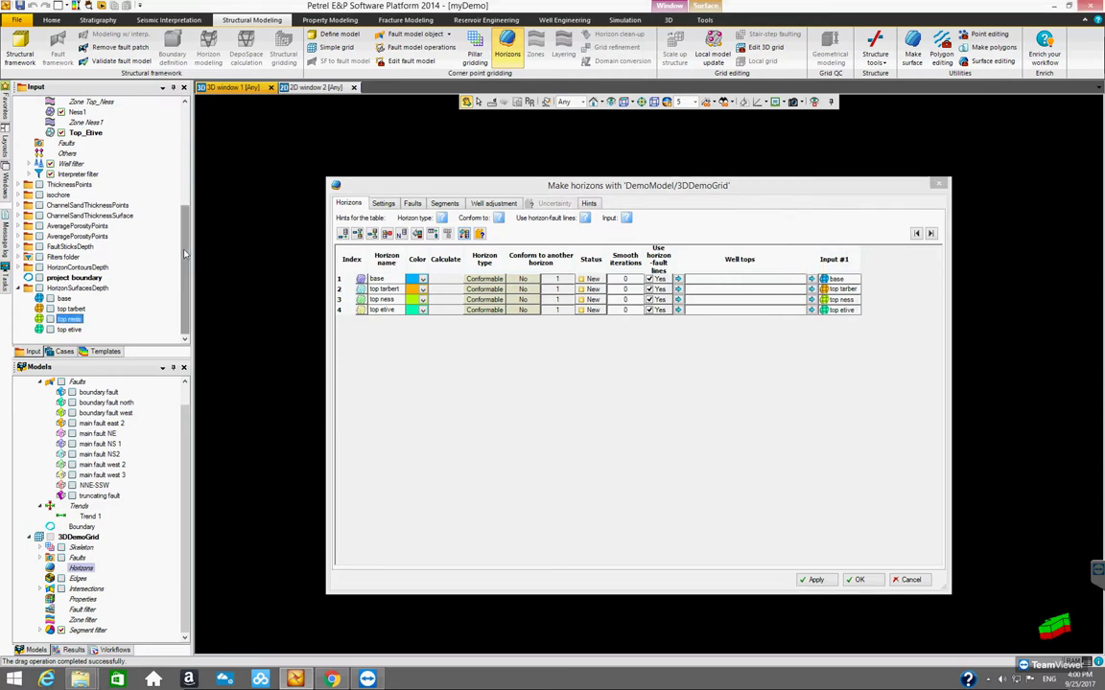
{"action": "left_click", "coordinate": [18, 289]}
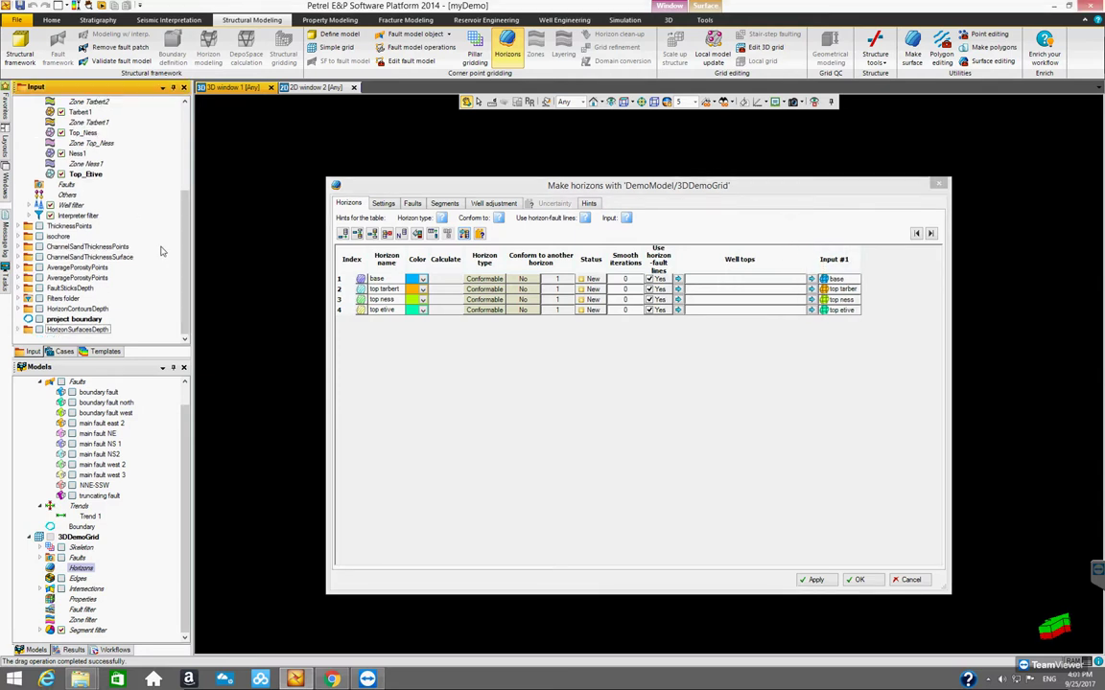
- Assign PlanC's Base_Cretaceous well top to the first horizon and widen the Horizon name column to show full names
{"action": "scroll", "coordinate": [82, 163], "scroll_direction": "up", "scroll_amount": 4}
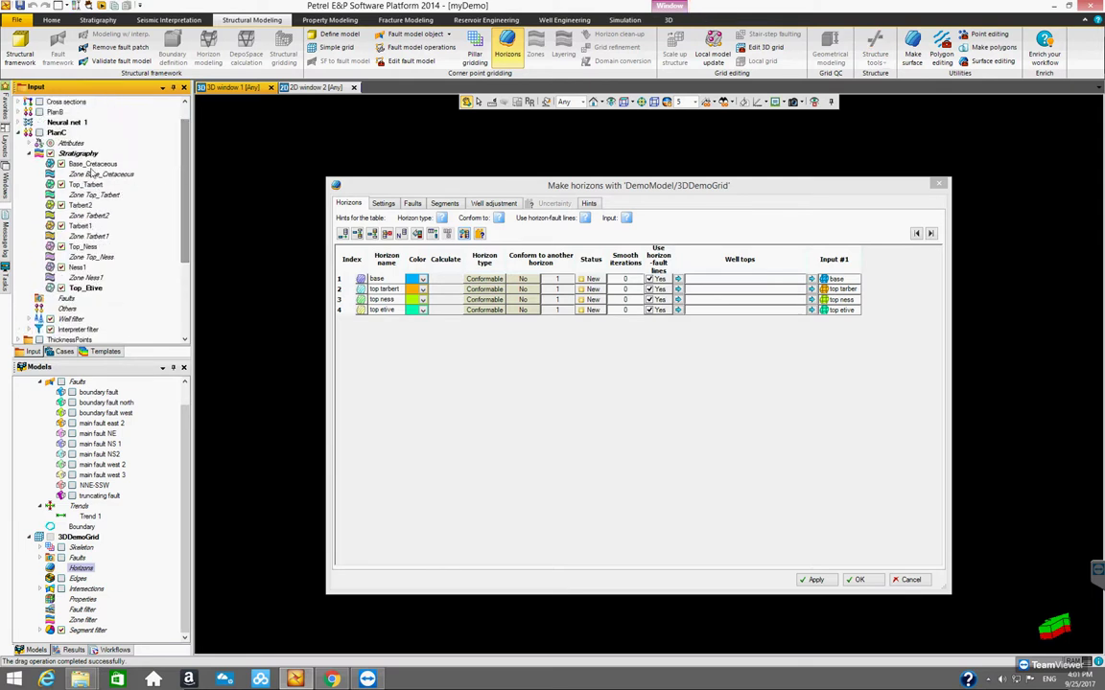
{"action": "left_click", "coordinate": [80, 154]}
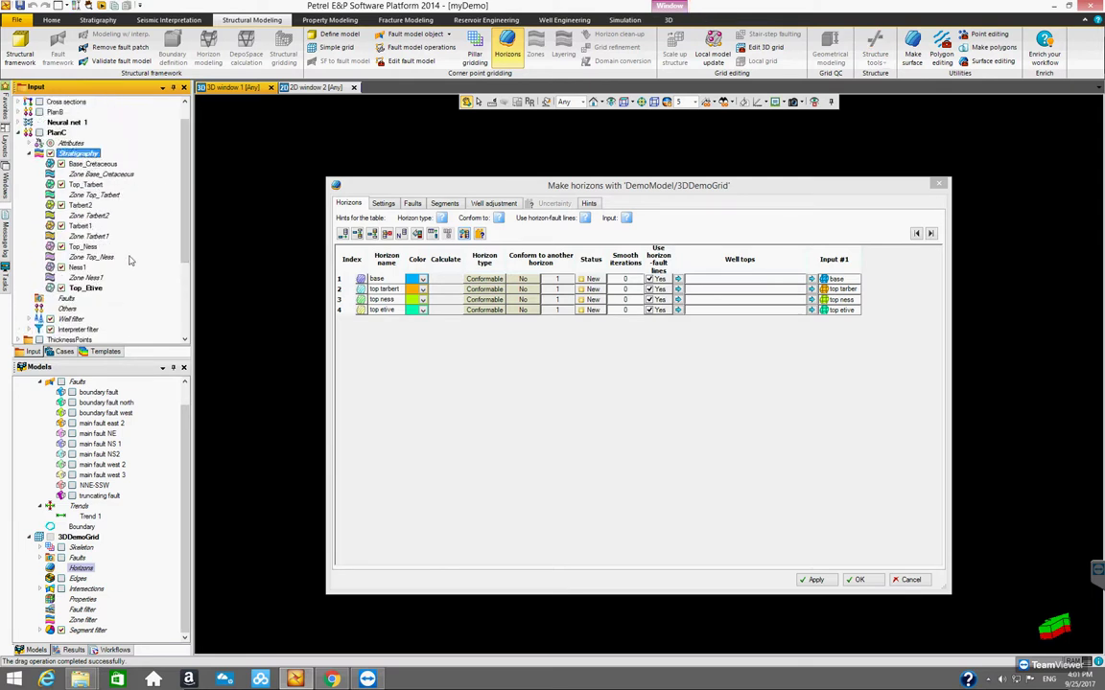
{"action": "left_click", "coordinate": [92, 164]}
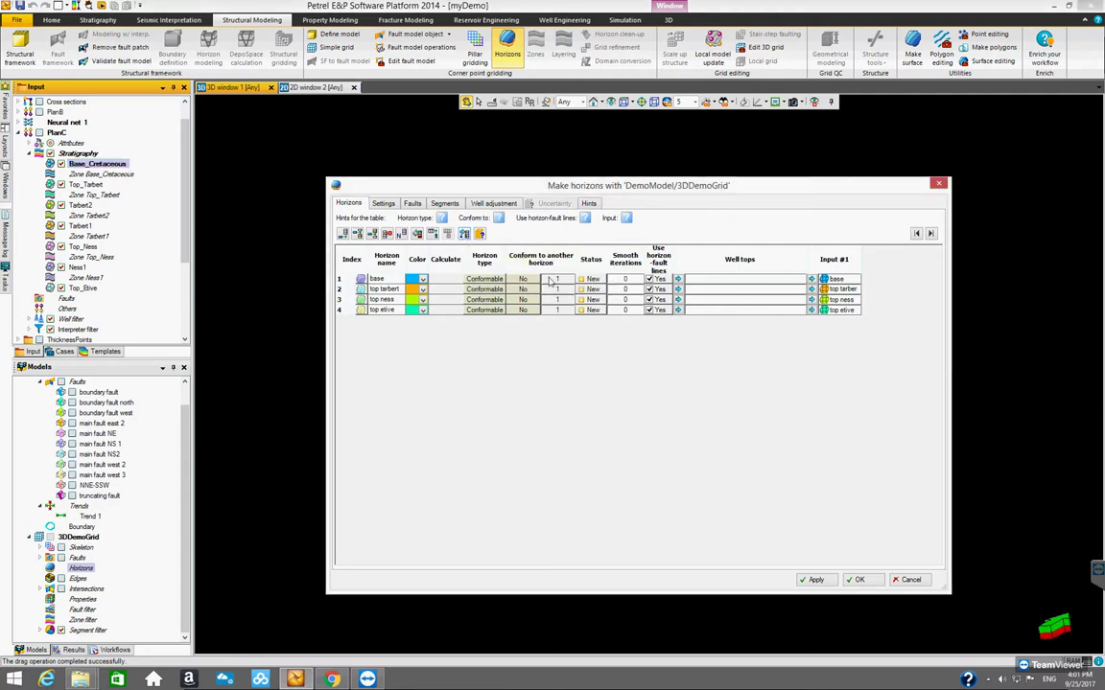
{"action": "left_click", "coordinate": [679, 279]}
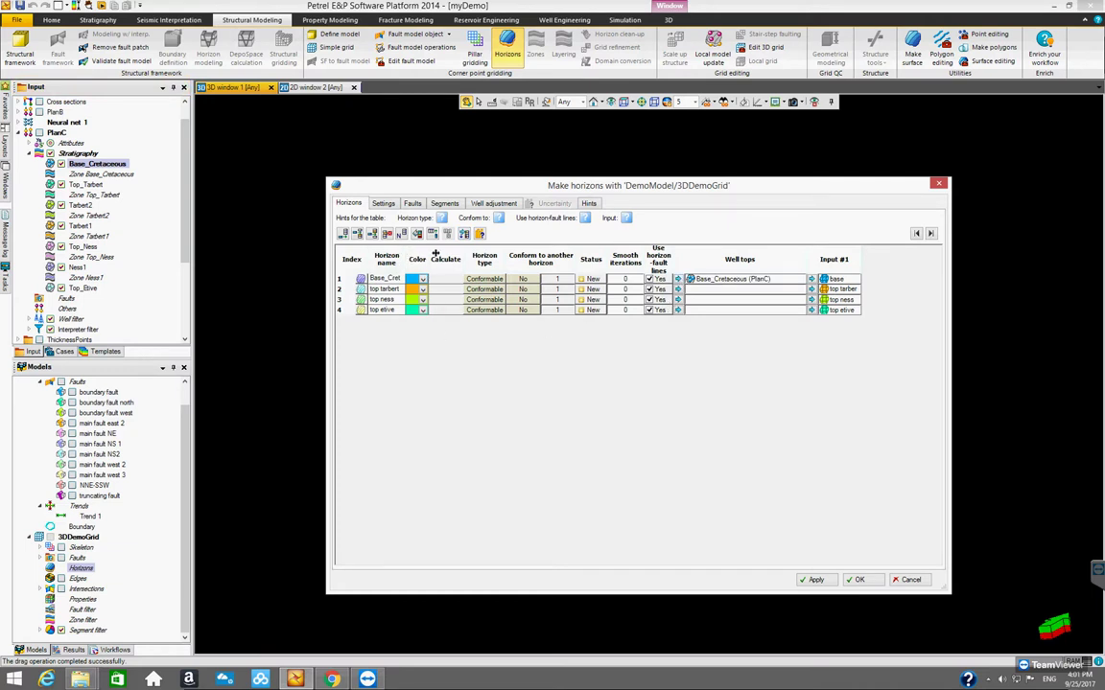
{"action": "left_click_drag", "start_coordinate": [434, 253], "coordinate": [436, 255]}
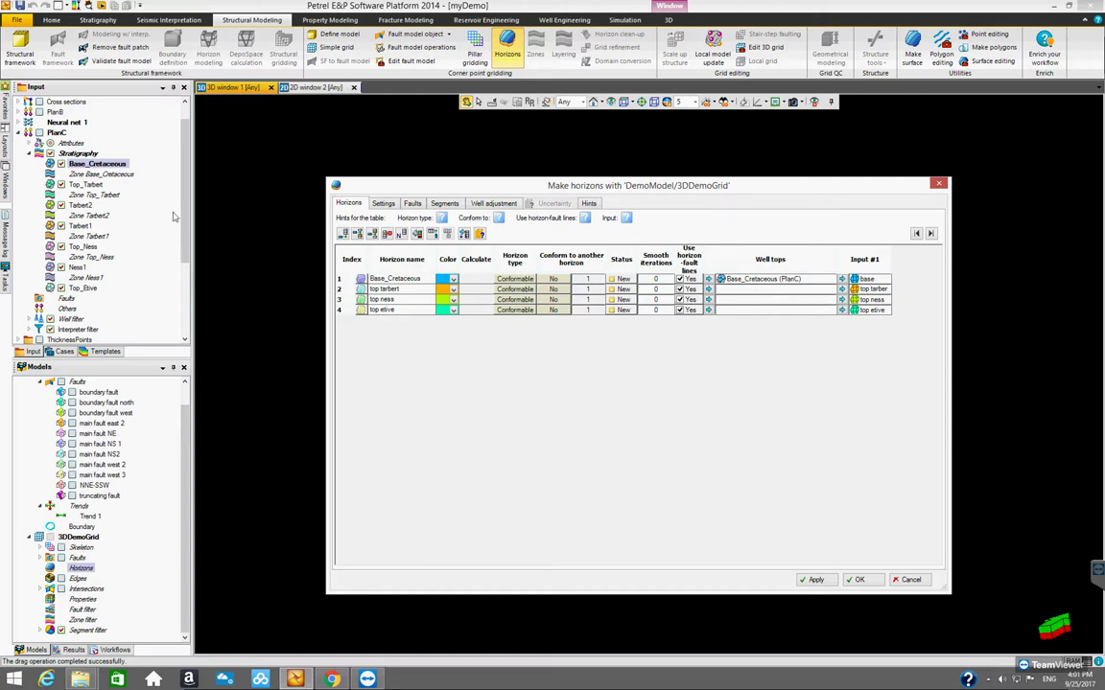
- Assign PlanC's Top_Tarbert, Top_Ness and Top_Etive well tops to horizons 2, 3 and 4 respectively
{"action": "left_click", "coordinate": [92, 187]}
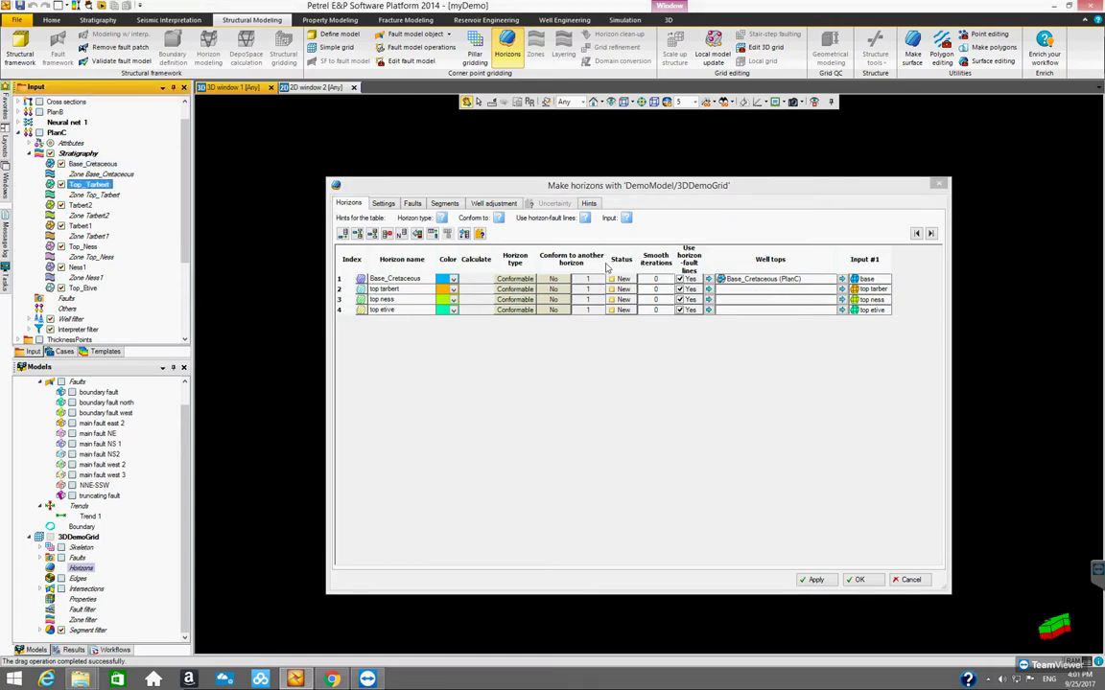
{"action": "left_click", "coordinate": [708, 289]}
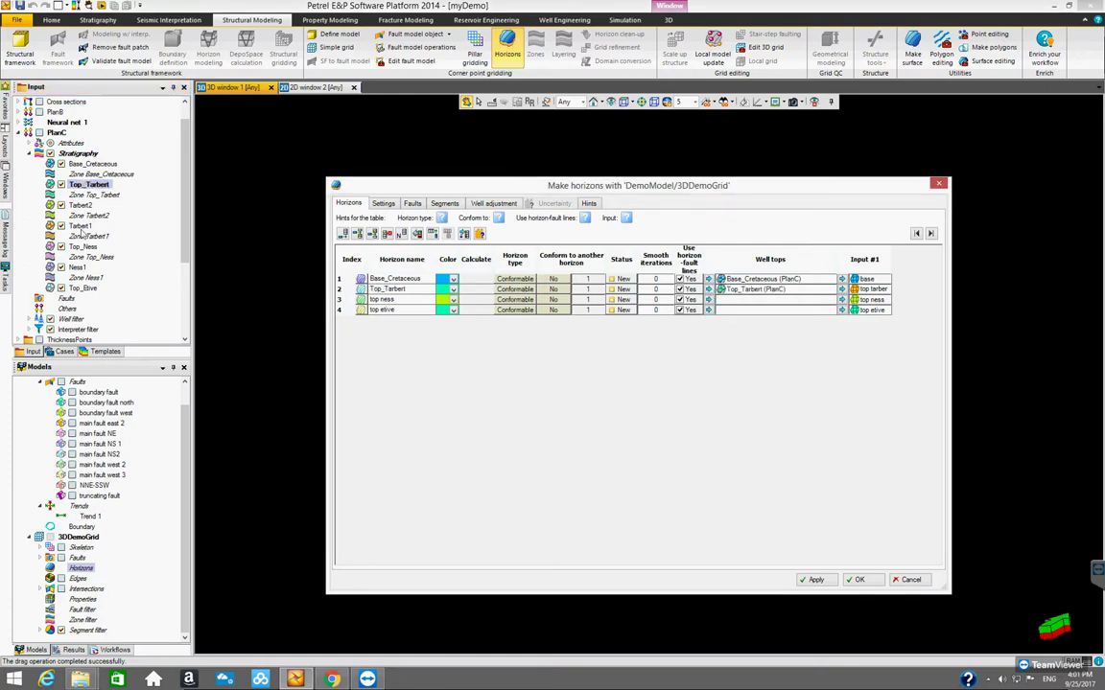
{"action": "left_click", "coordinate": [83, 248]}
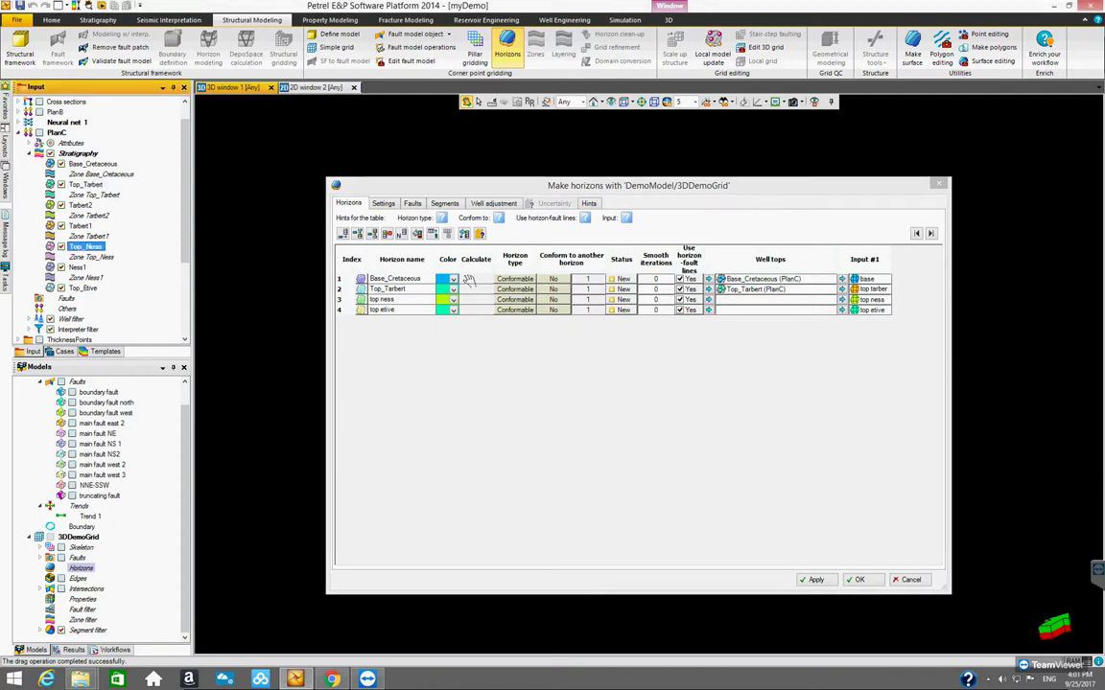
{"action": "left_click", "coordinate": [708, 301]}
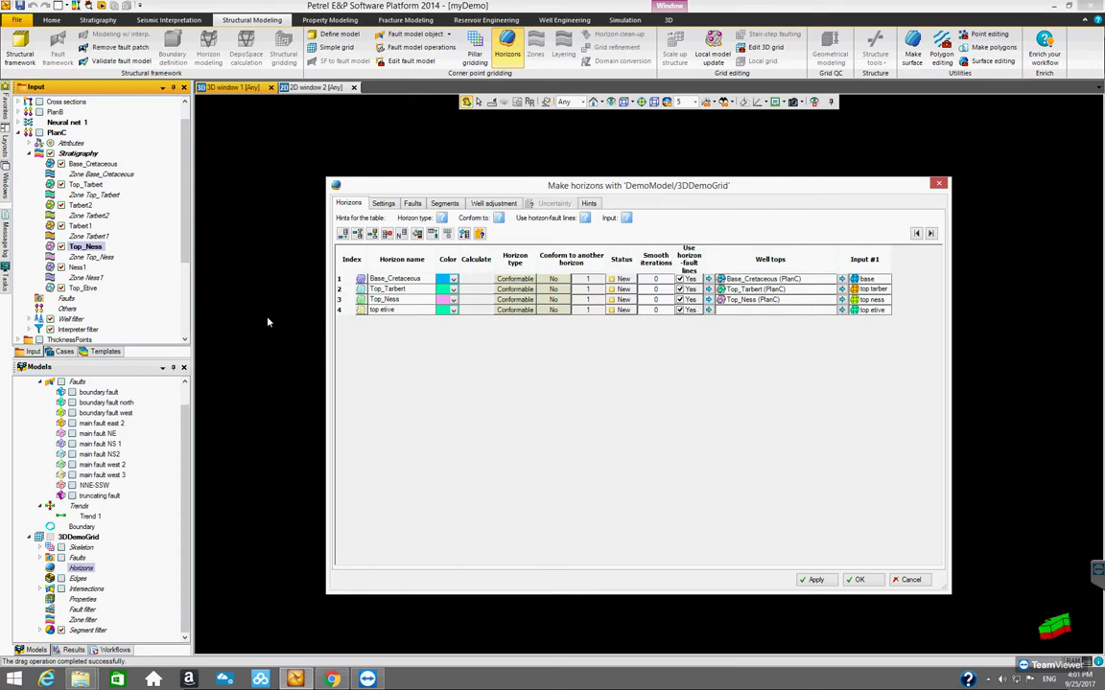
{"action": "left_click", "coordinate": [82, 289]}
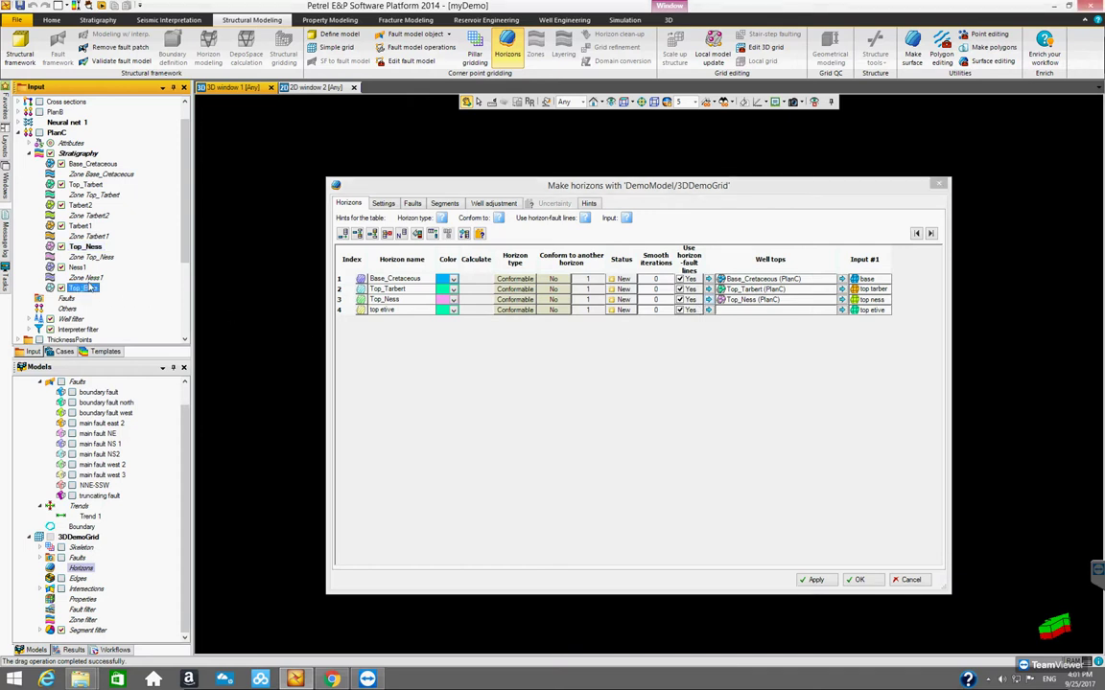
{"action": "left_click", "coordinate": [708, 311]}
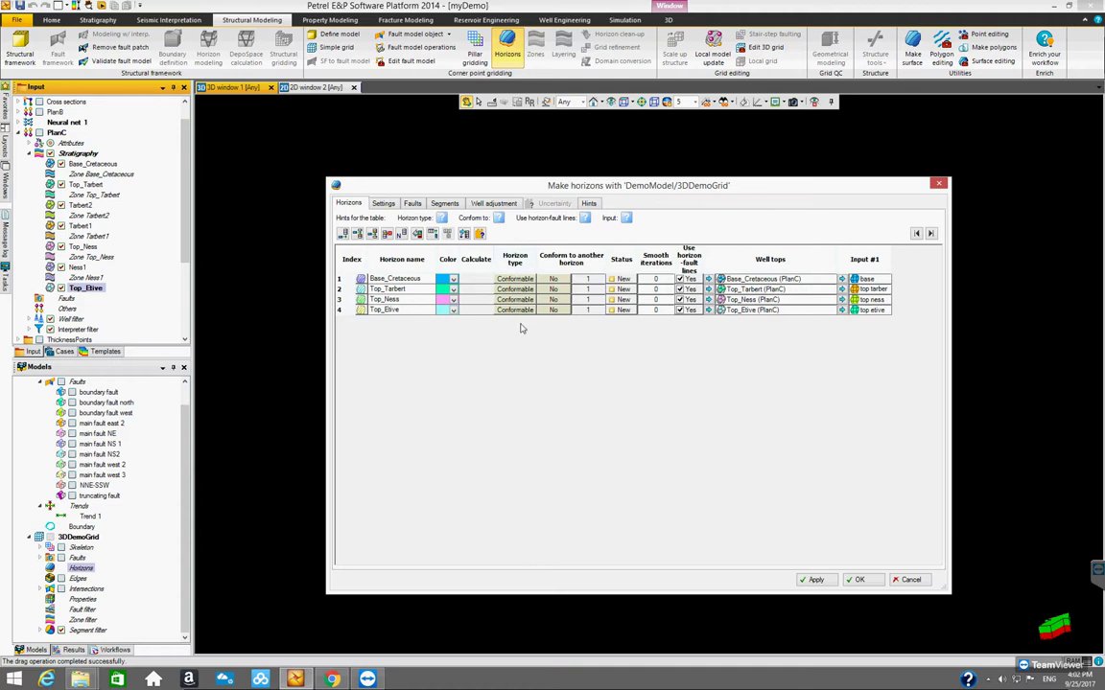
- Widen the Horizon type column and set the Base_Cretaceous horizon's type to Erosional
{"action": "left_click_drag", "start_coordinate": [536, 250], "coordinate": [554, 251]}
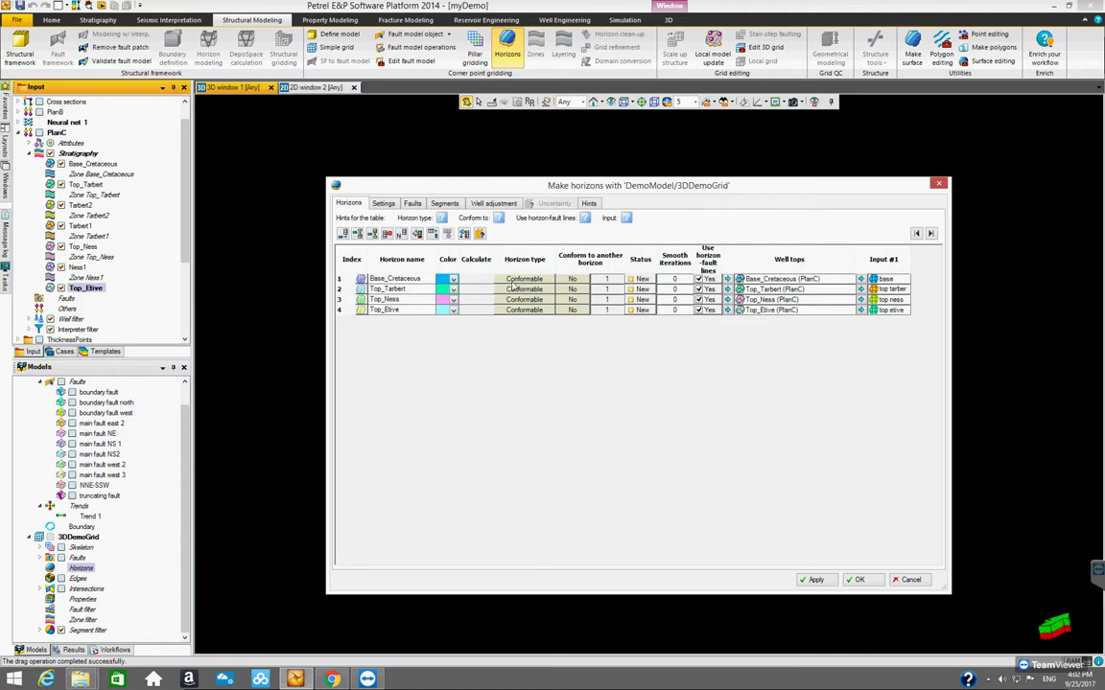
{"action": "left_click", "coordinate": [514, 279]}
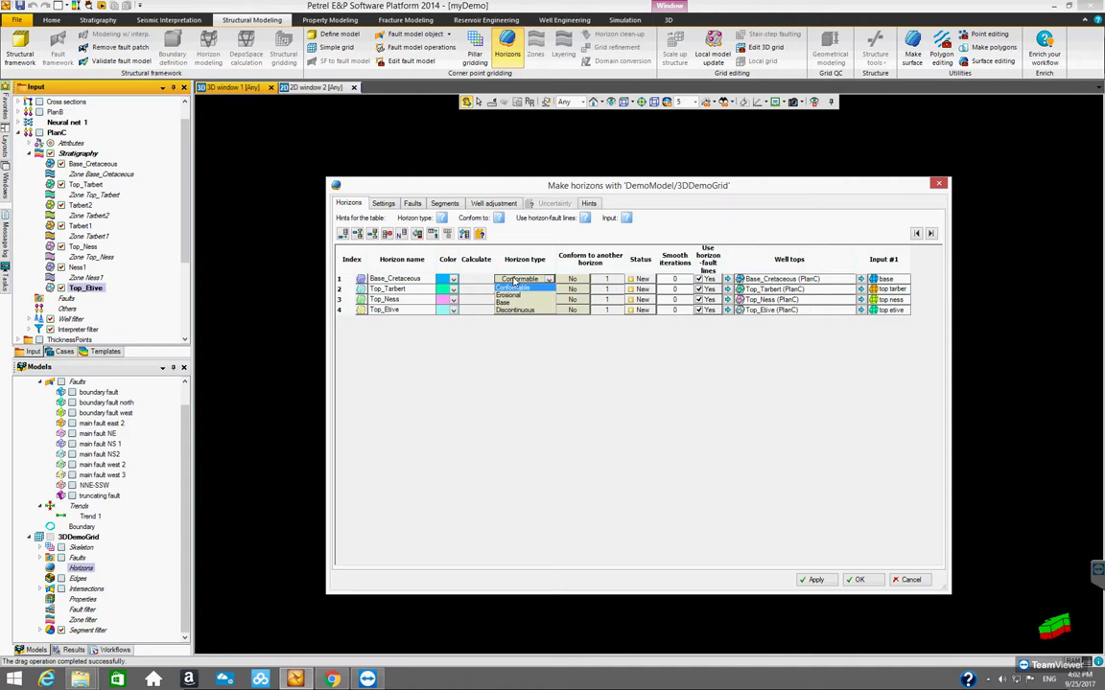
{"action": "left_click", "coordinate": [510, 294]}
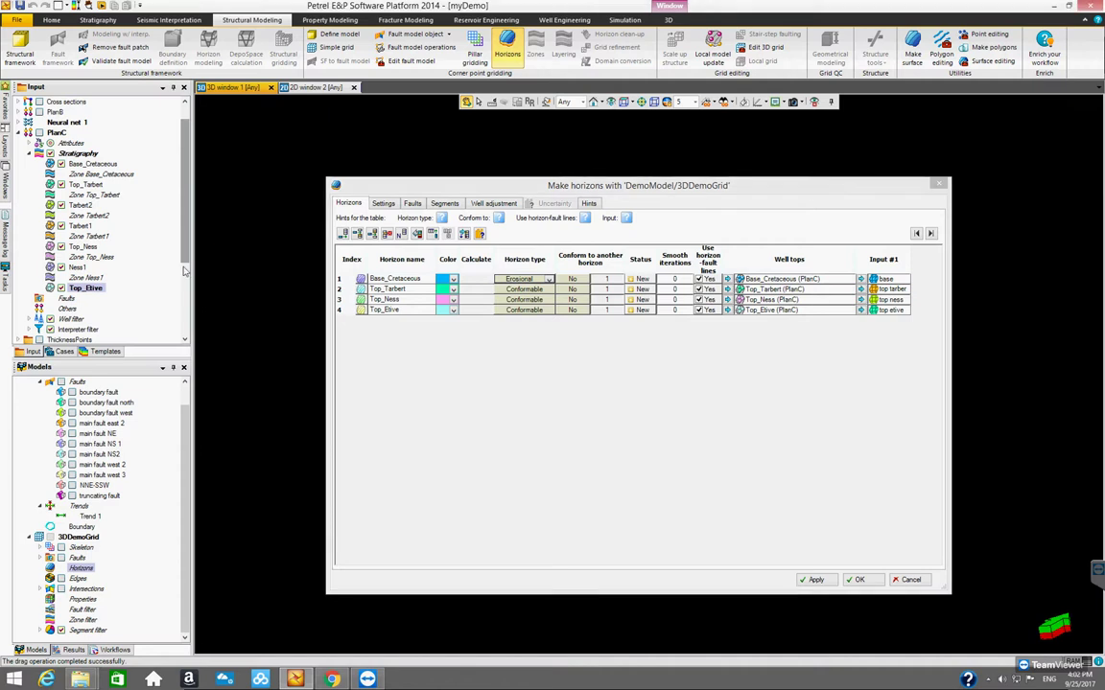
- Review the surfaces inside the HorizonSurfacesDepth folder and collapse the folder again
{"action": "scroll", "coordinate": [96, 307], "scroll_direction": "down", "scroll_amount": 4}
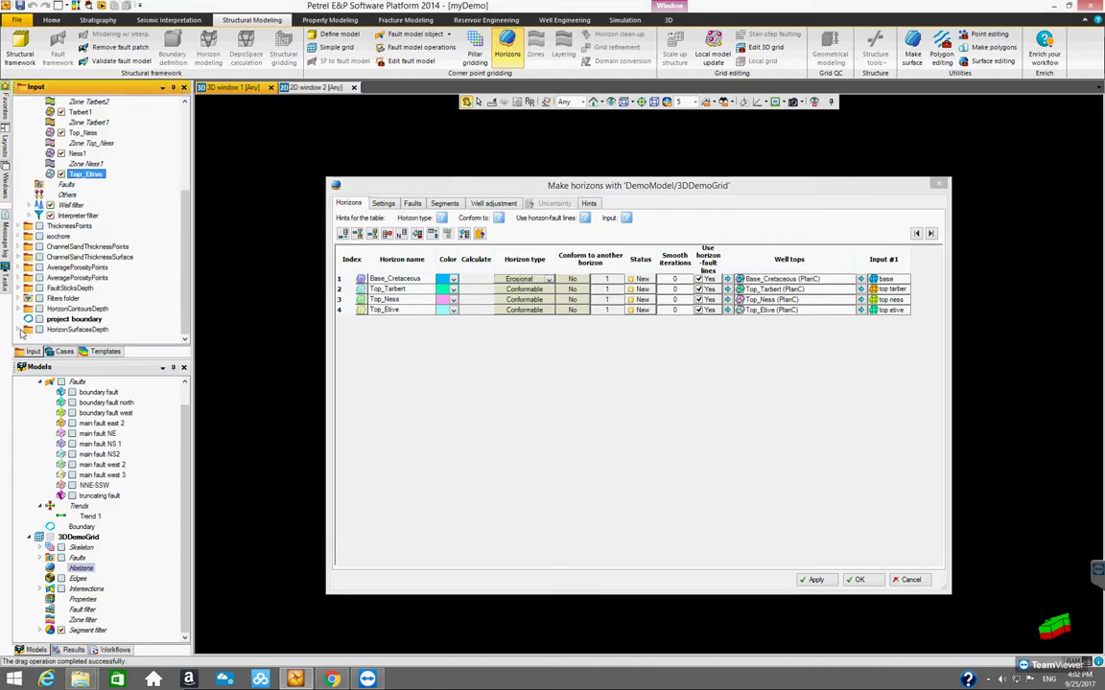
{"action": "left_click", "coordinate": [18, 329]}
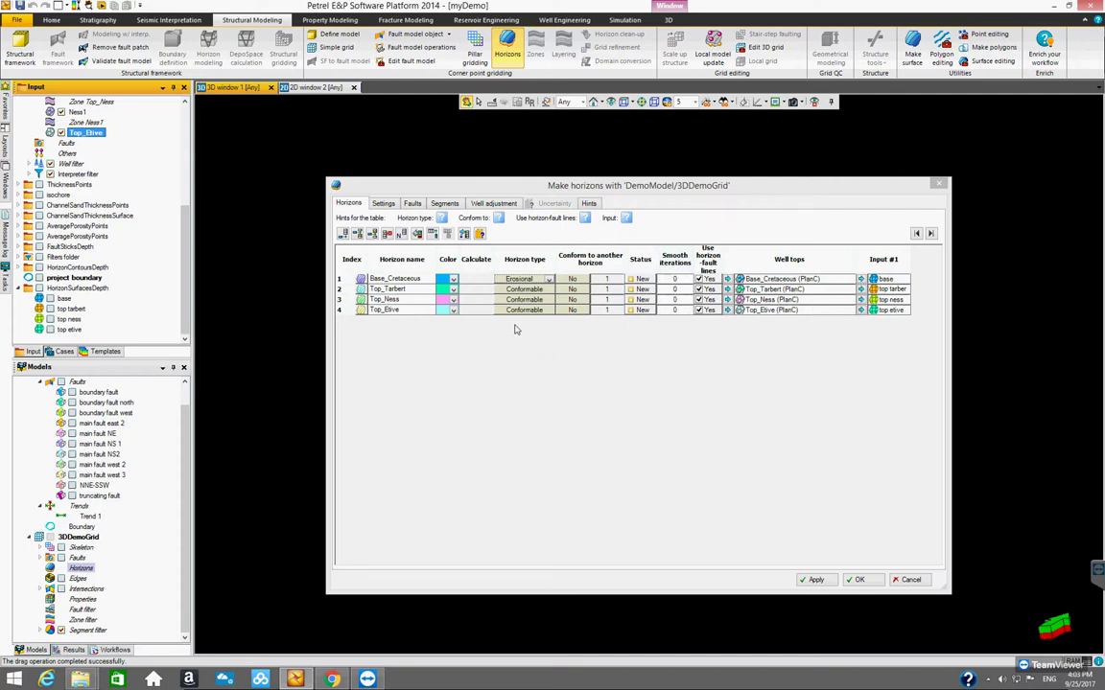
{"action": "left_click", "coordinate": [23, 288]}
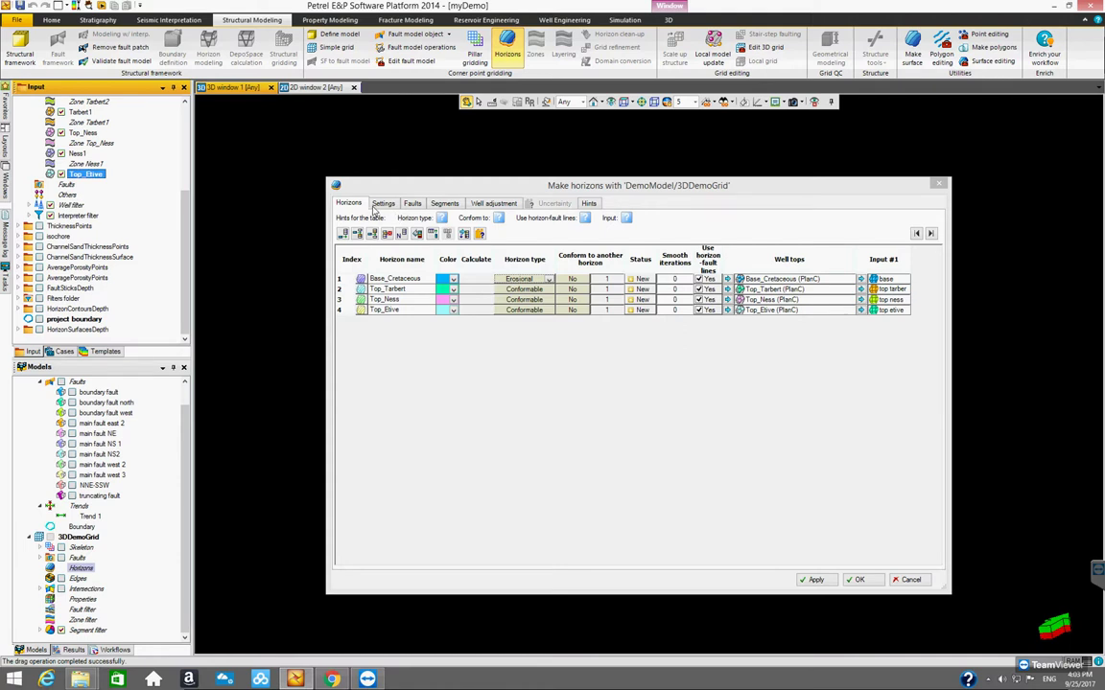
- Examine the Make horizons calculation settings and the default distance and displacement settings of the individual faults
{"action": "left_click", "coordinate": [383, 205]}
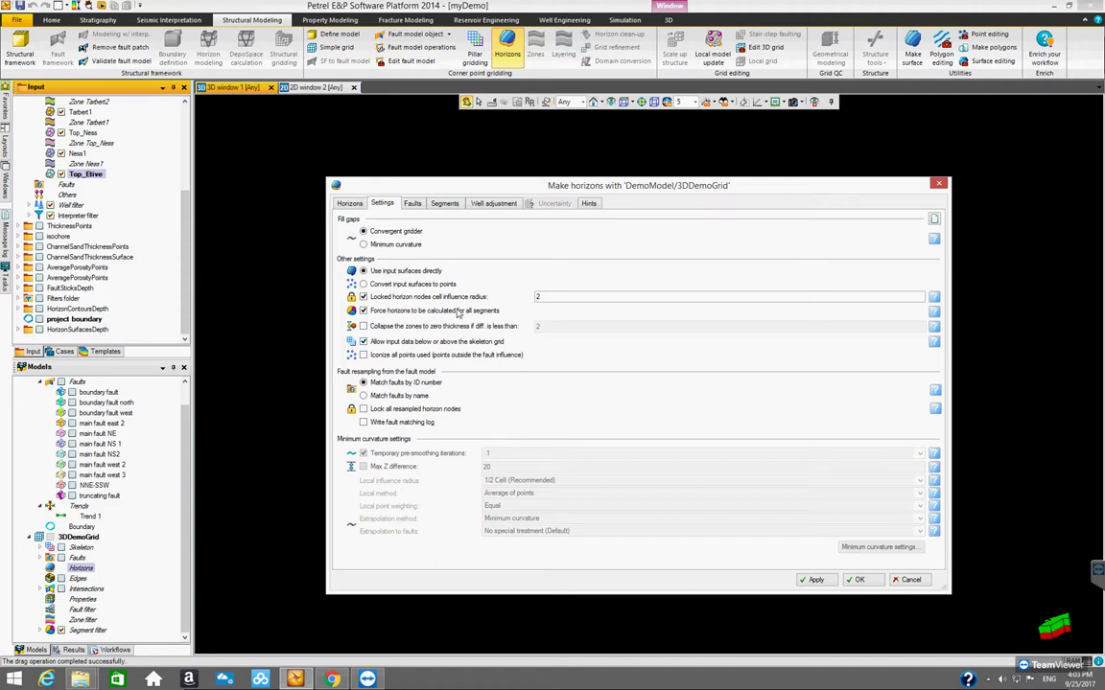
{"action": "left_click", "coordinate": [413, 204]}
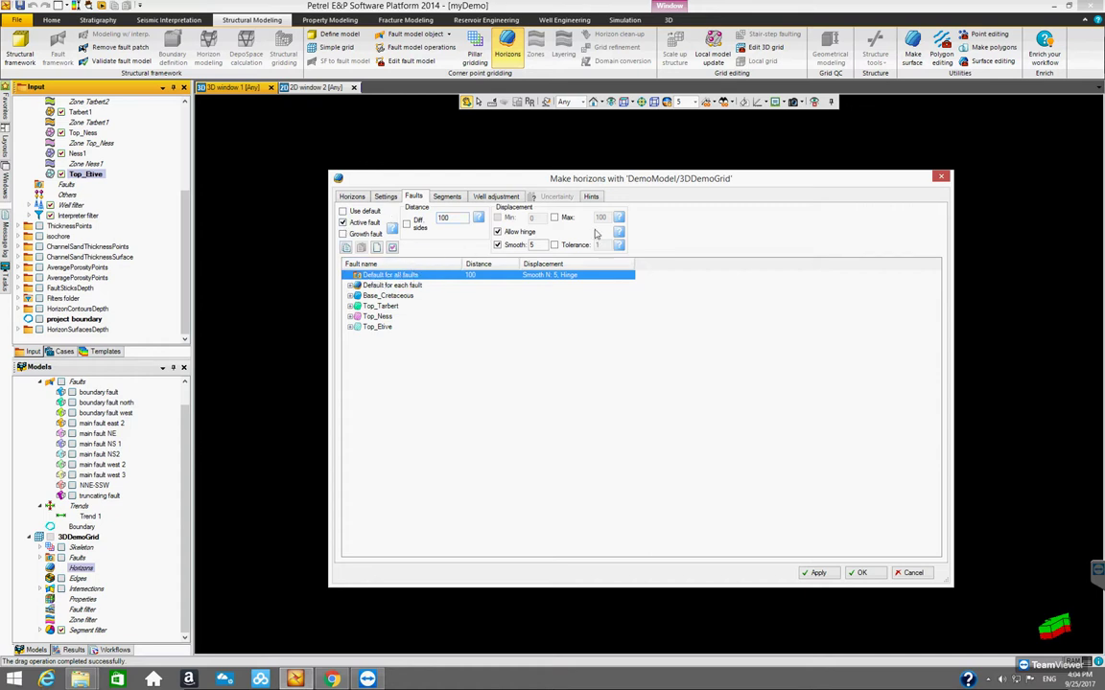
{"action": "left_click", "coordinate": [351, 288]}
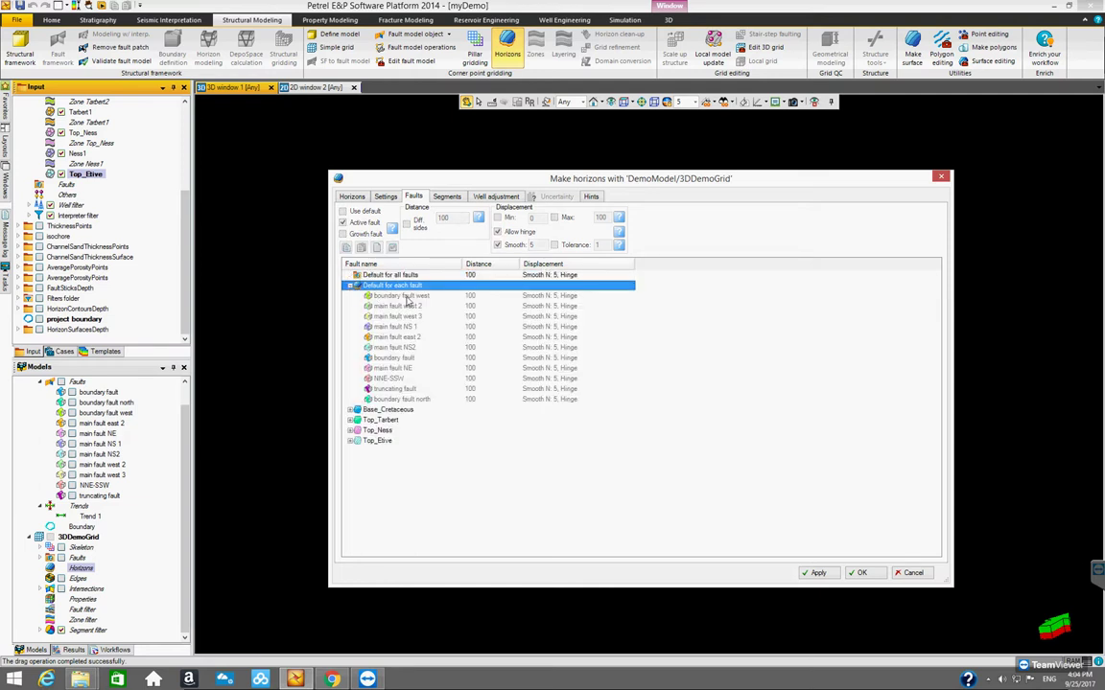
{"action": "left_click", "coordinate": [408, 296]}
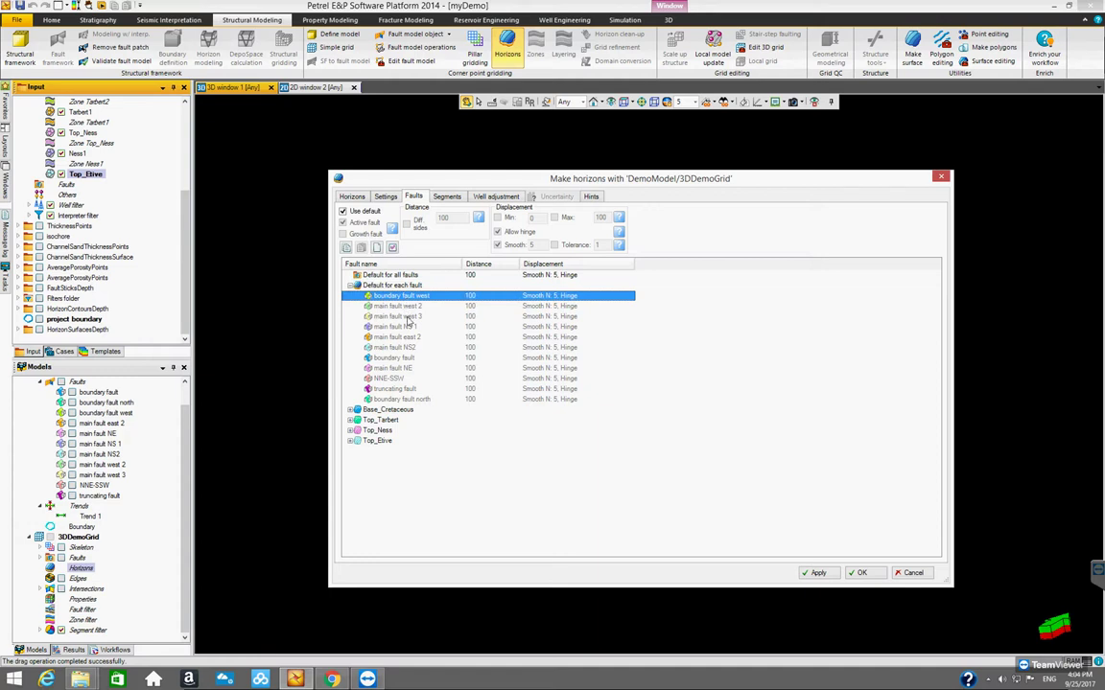
{"action": "key", "text": "Down"}
{"action": "key", "text": "Down"}
{"action": "key", "text": "Down"}
{"action": "key", "text": "Down"}
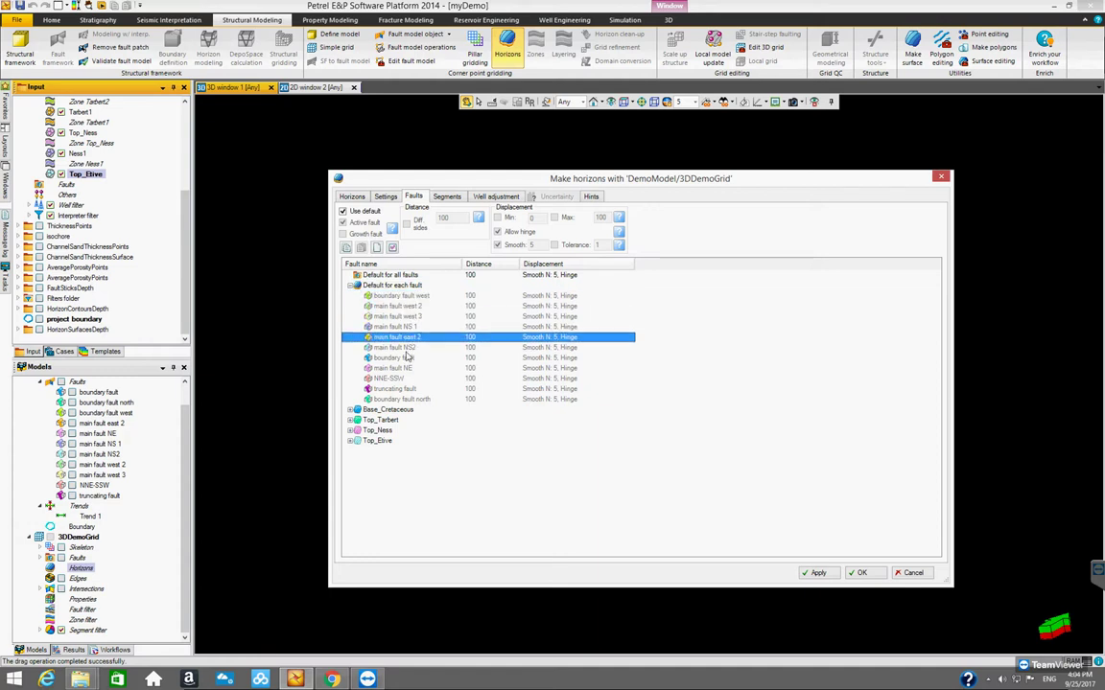
{"action": "left_click", "coordinate": [403, 369]}
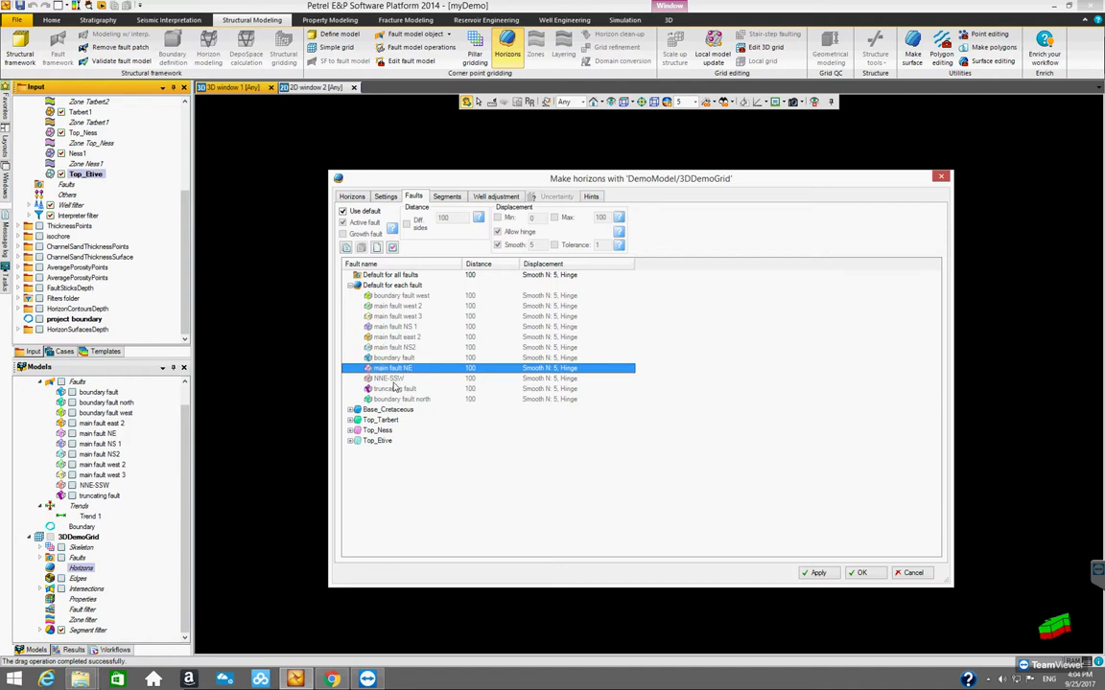
- Try overriding the default settings of the NNE-SSW fault with a distance of 50, and restore its default
{"action": "key", "text": "Down"}
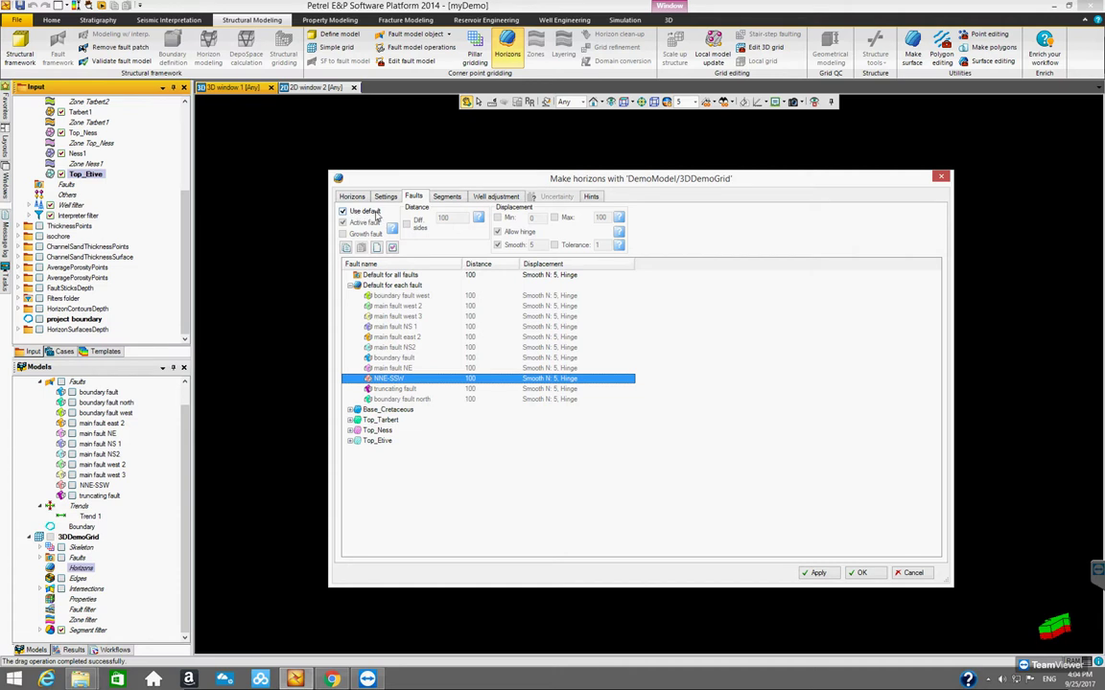
{"action": "left_click", "coordinate": [342, 212]}
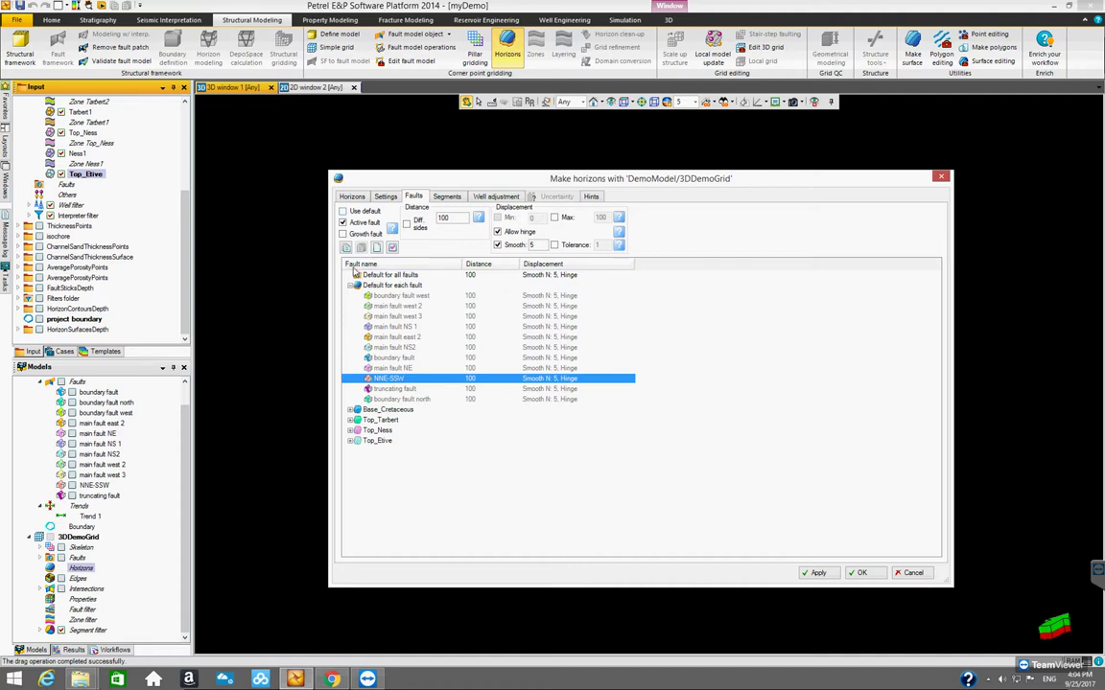
{"action": "left_click", "coordinate": [498, 232]}
{"action": "left_click", "coordinate": [343, 211]}
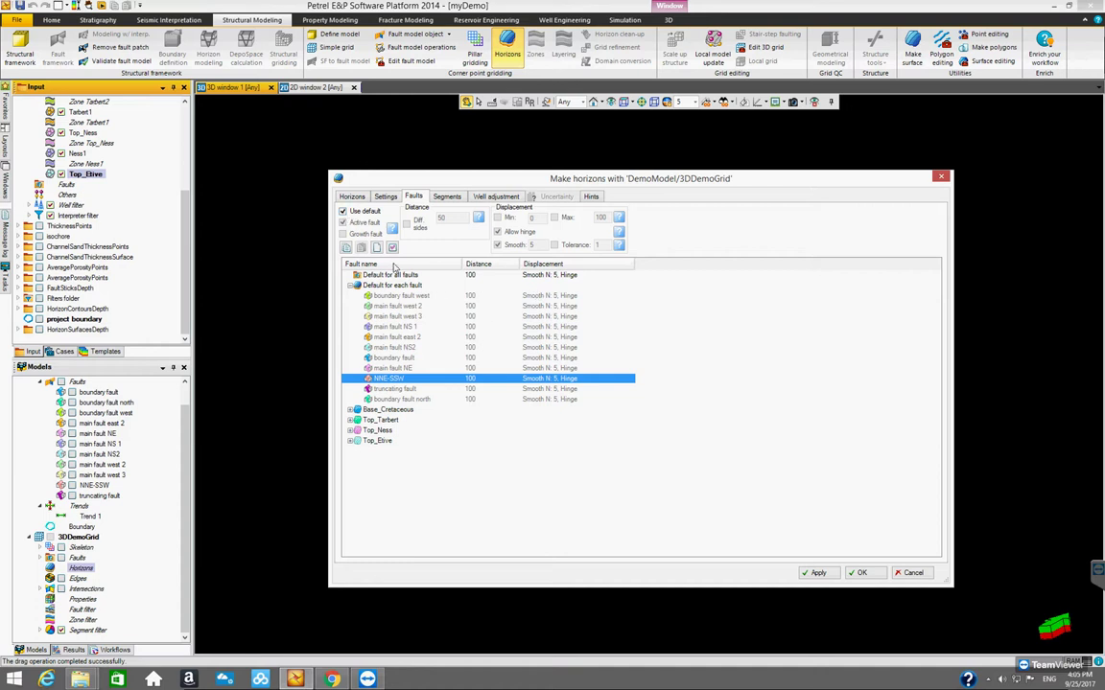
- Compare the settings for all faults, for each individual fault, and for boundary fault west under the Base_Cretaceous horizon
{"action": "left_click", "coordinate": [388, 276]}
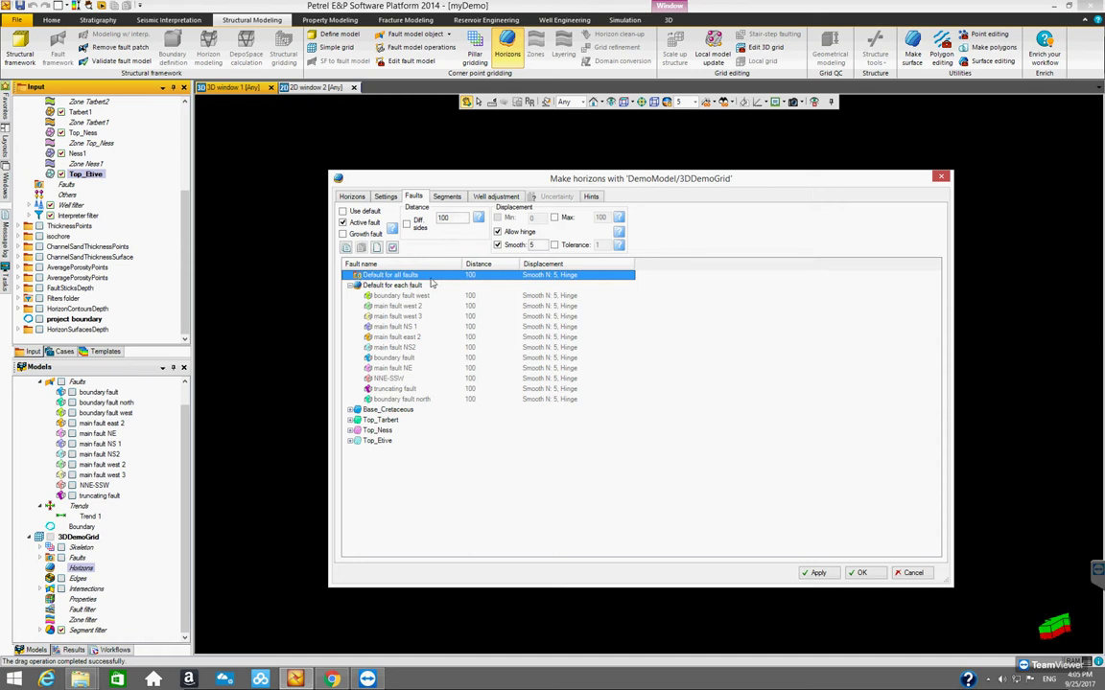
{"action": "left_click", "coordinate": [385, 358]}
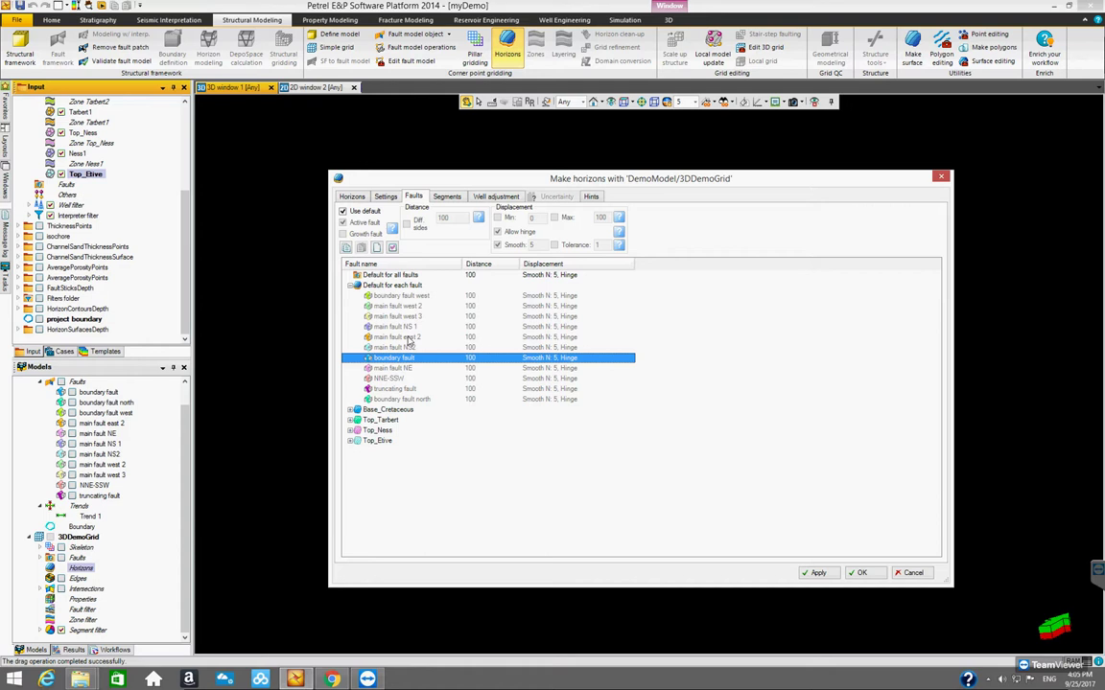
{"action": "left_click", "coordinate": [408, 338]}
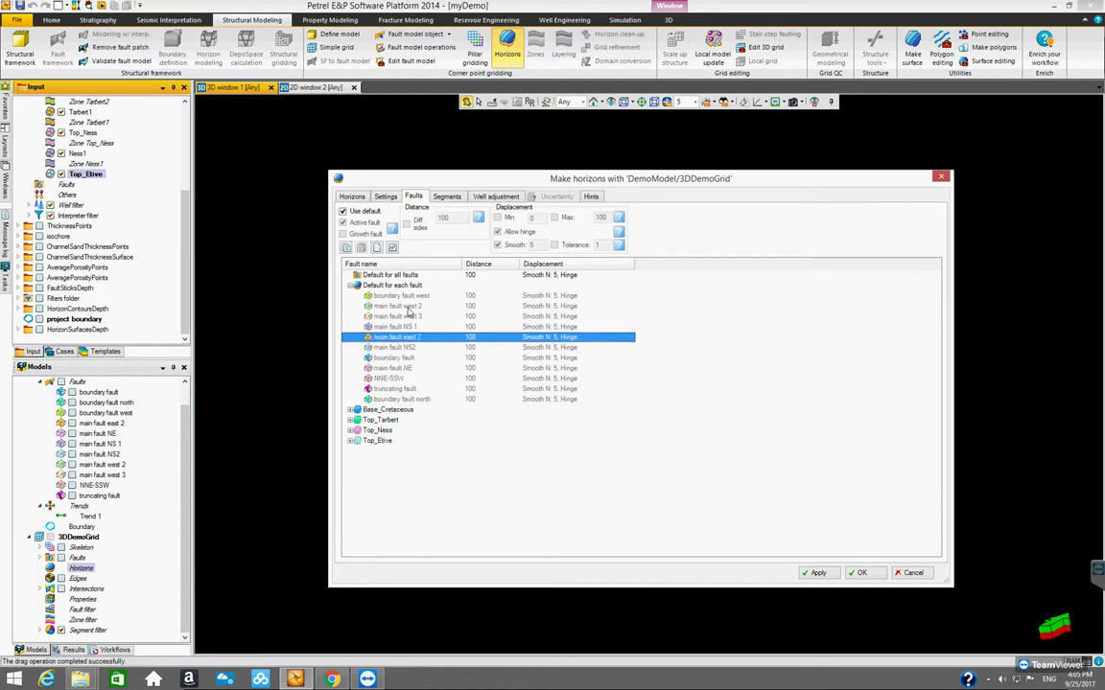
{"action": "left_click", "coordinate": [408, 306]}
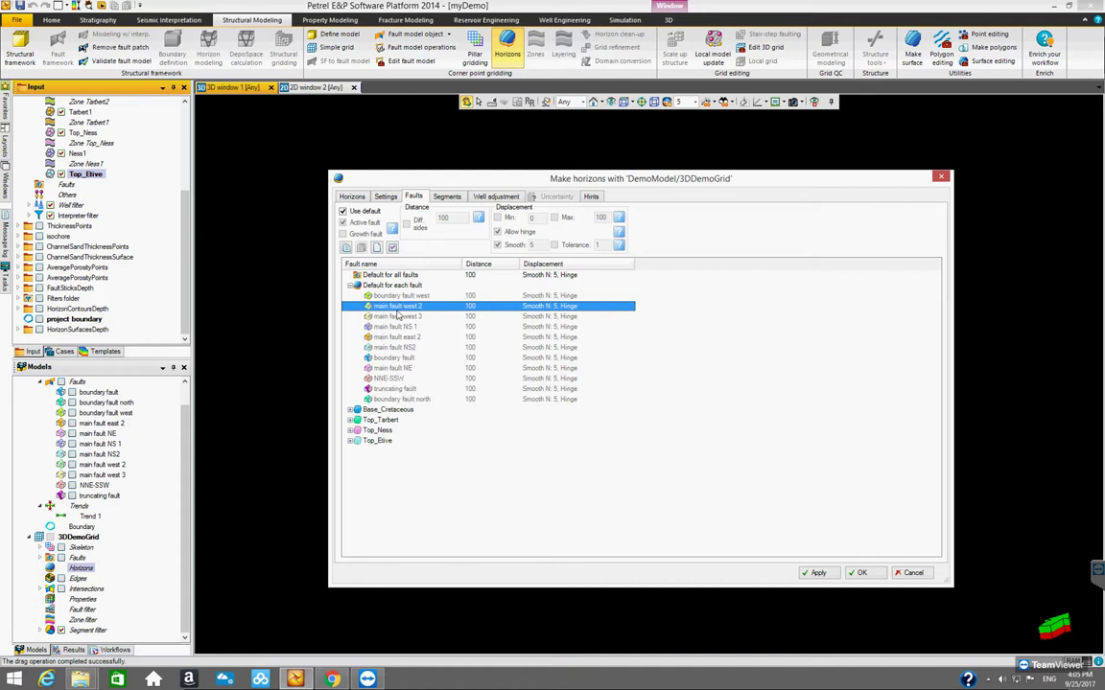
{"action": "left_click", "coordinate": [350, 286]}
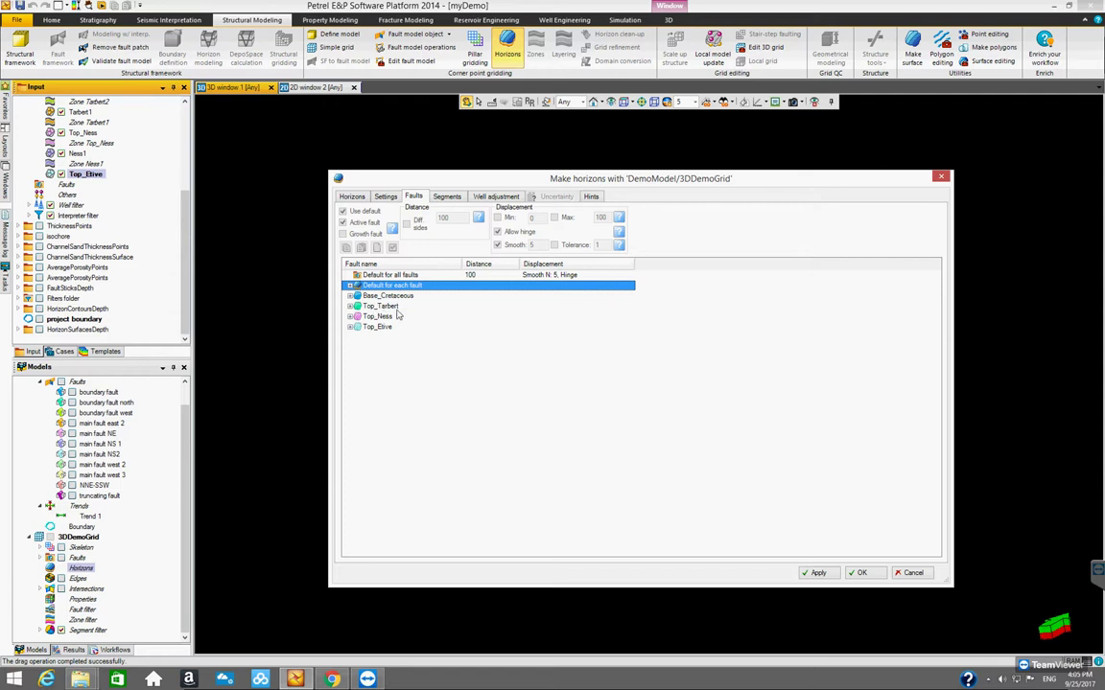
{"action": "left_click", "coordinate": [351, 287]}
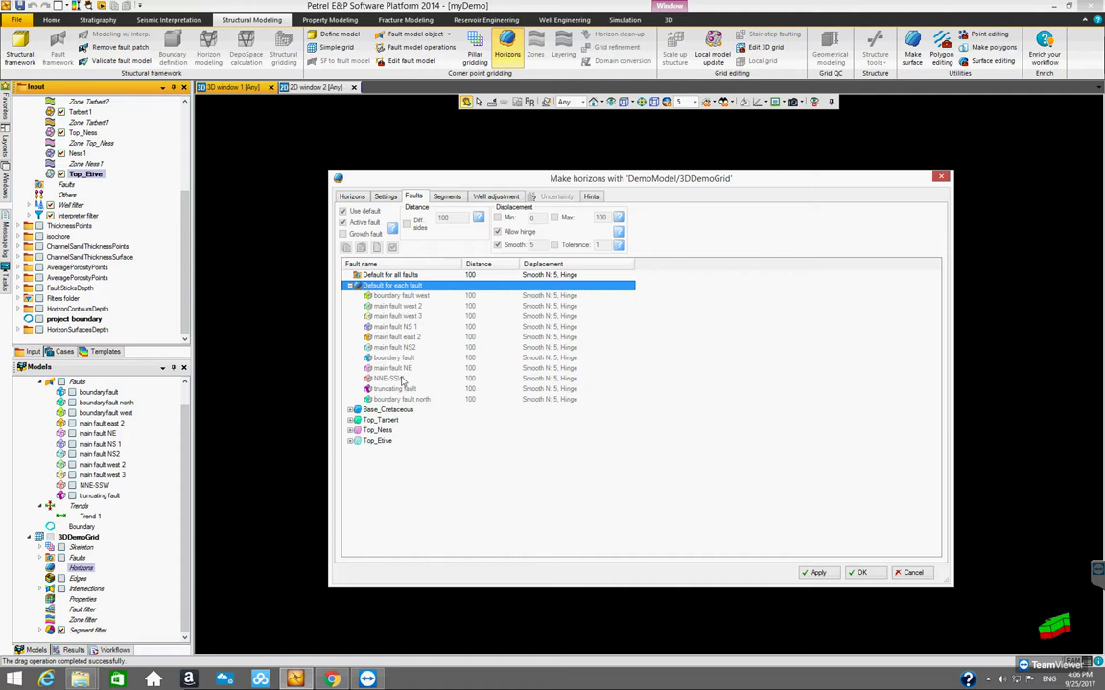
{"action": "left_click", "coordinate": [350, 286]}
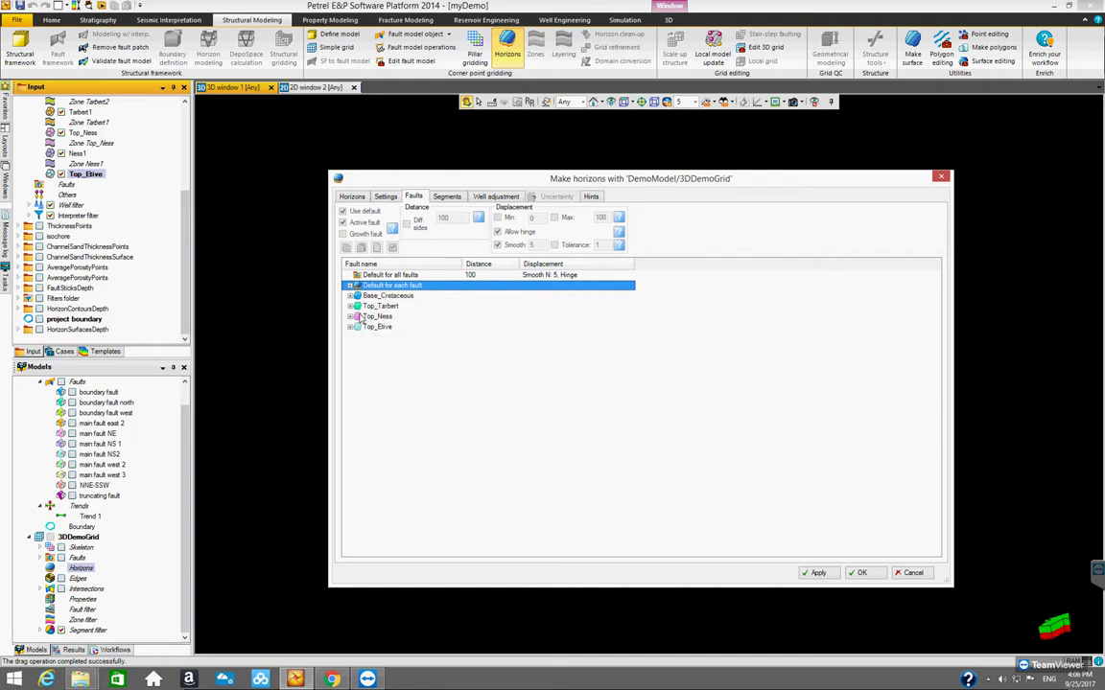
{"action": "double_click", "coordinate": [385, 295]}
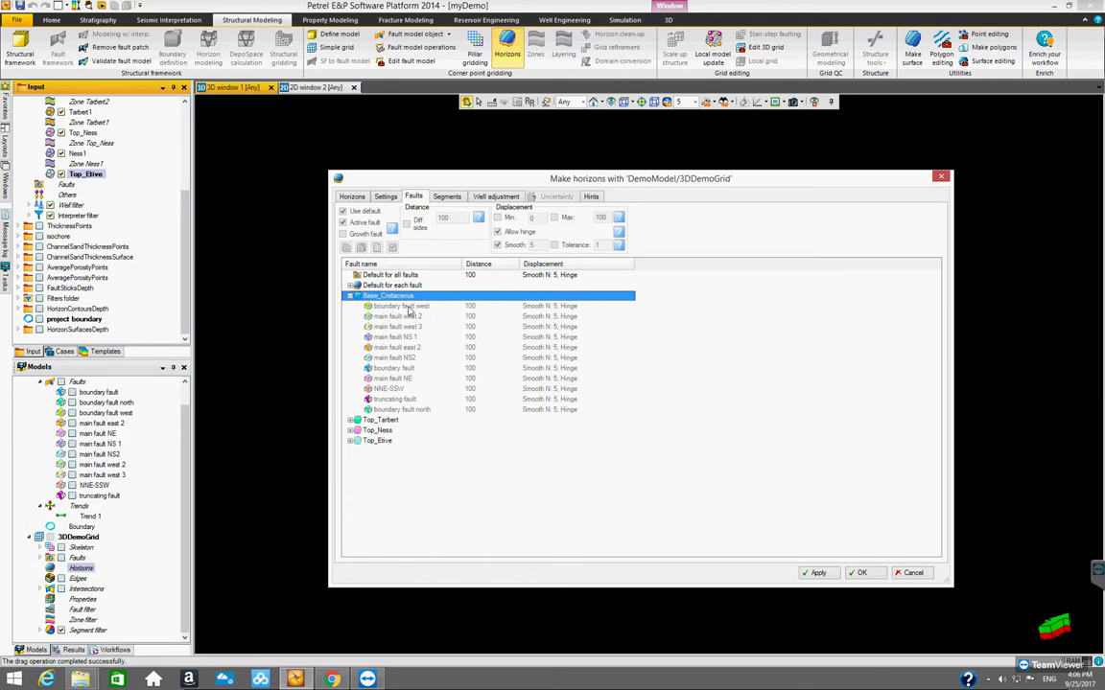
{"action": "left_click", "coordinate": [378, 305]}
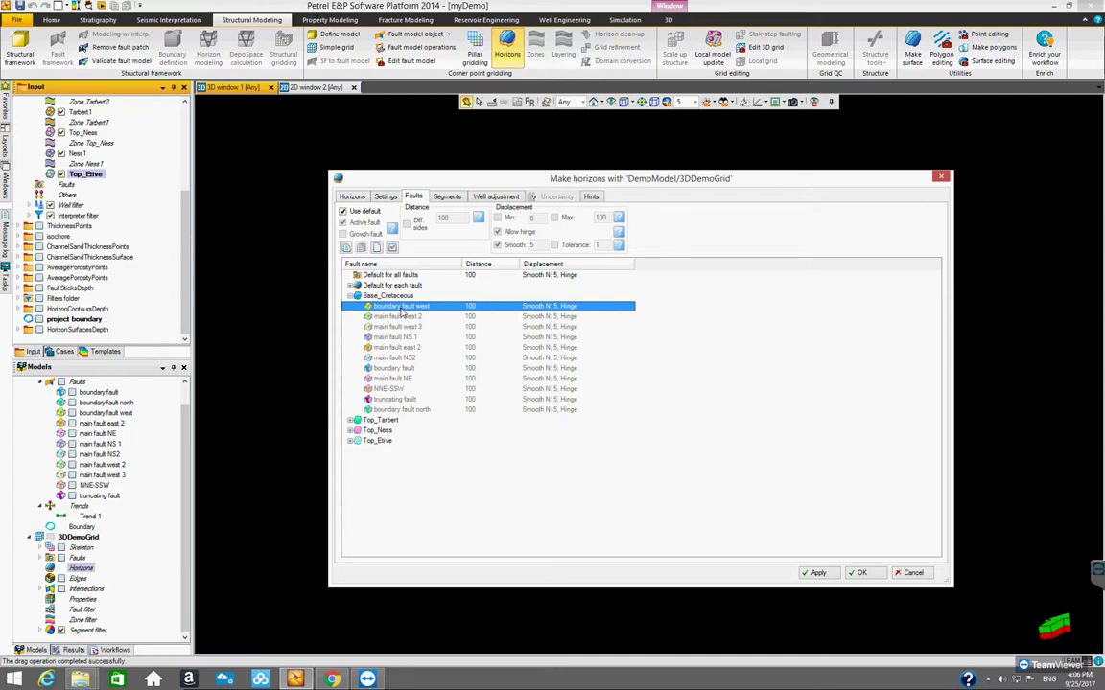
- Move the Make horizons dialog clear of the 3D view and display the base surface from HorizonSurfacesDepth
{"action": "left_click_drag", "start_coordinate": [393, 177], "coordinate": [488, 192]}
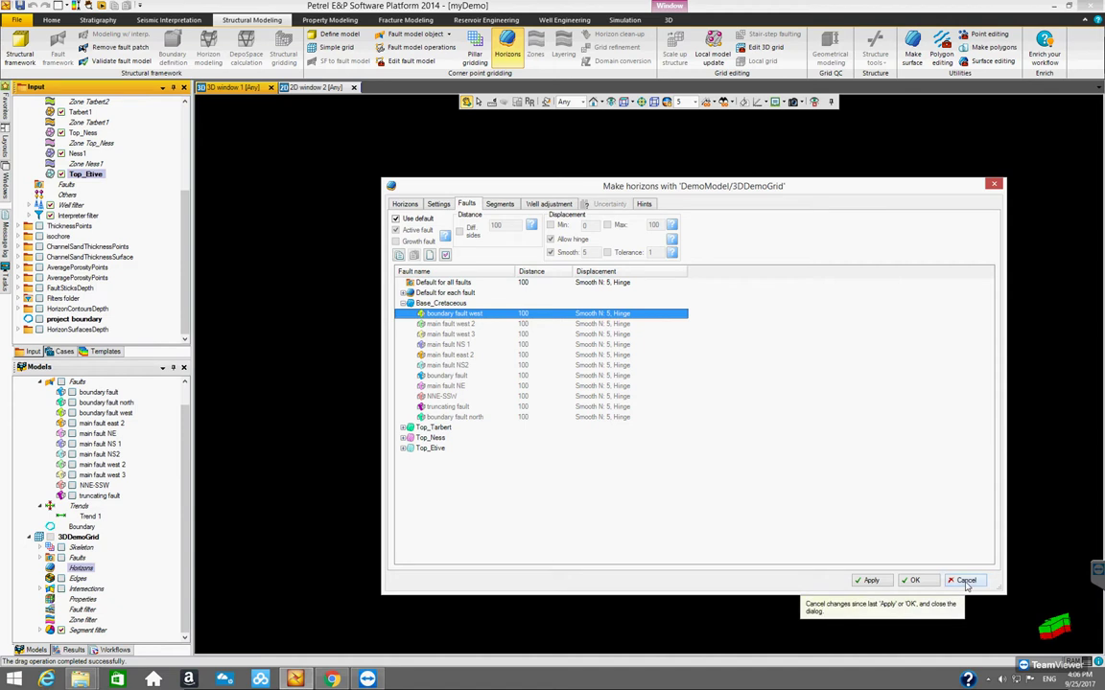
{"action": "left_click_drag", "start_coordinate": [723, 190], "coordinate": [638, 403]}
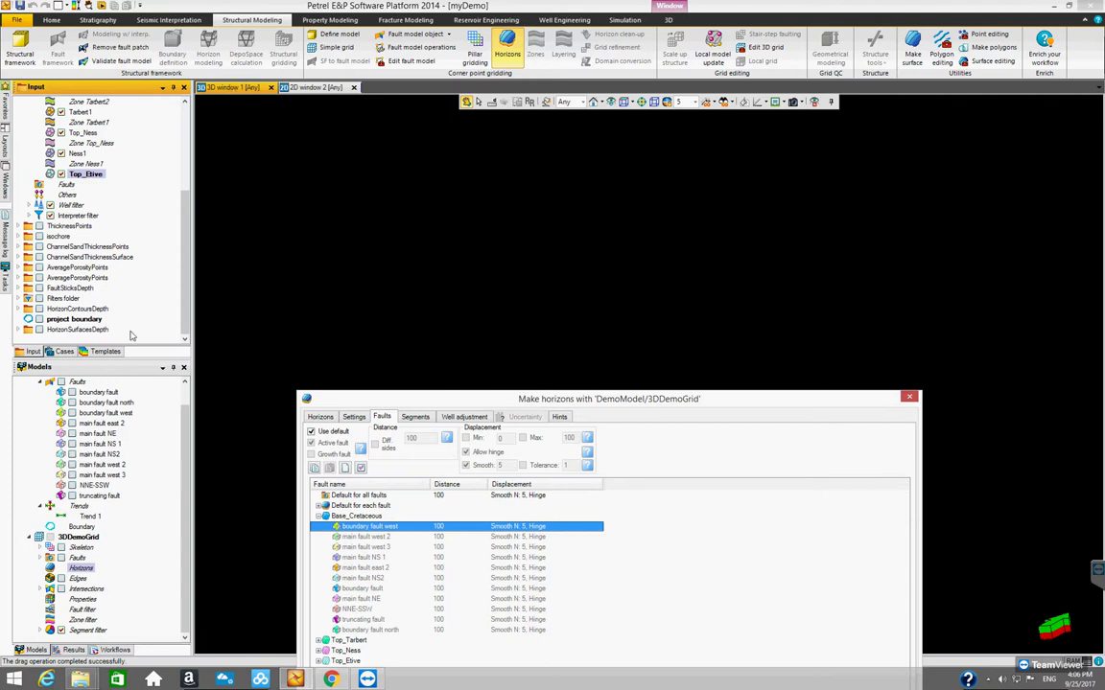
{"action": "left_click", "coordinate": [18, 329]}
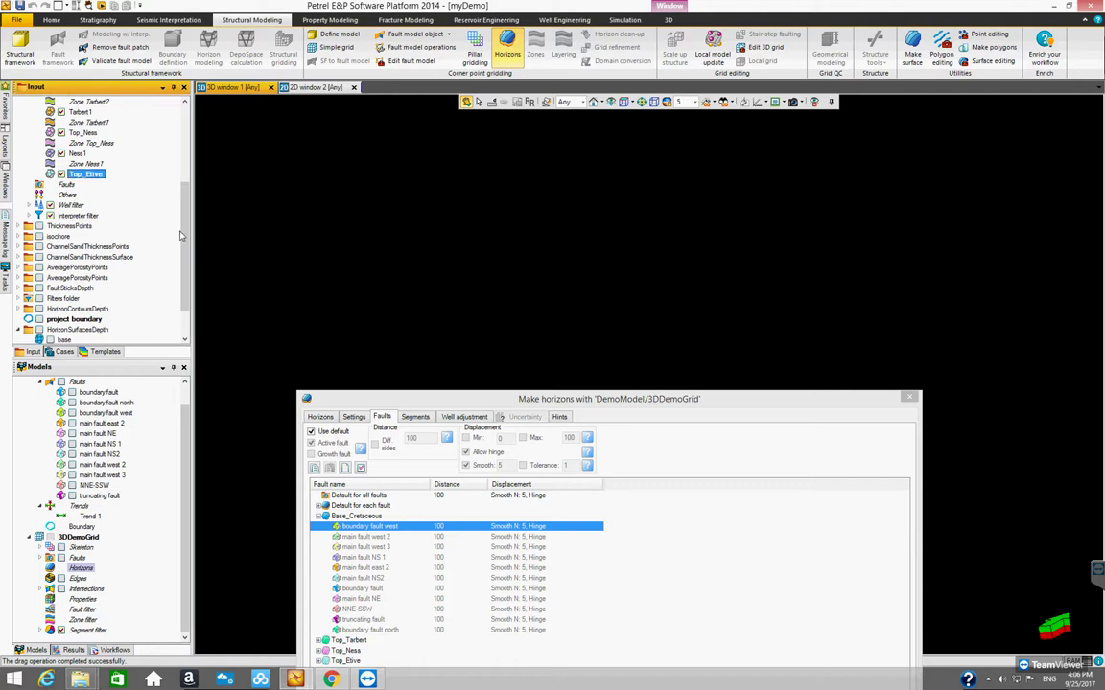
{"action": "scroll", "coordinate": [186, 342], "scroll_direction": "down", "scroll_amount": 2}
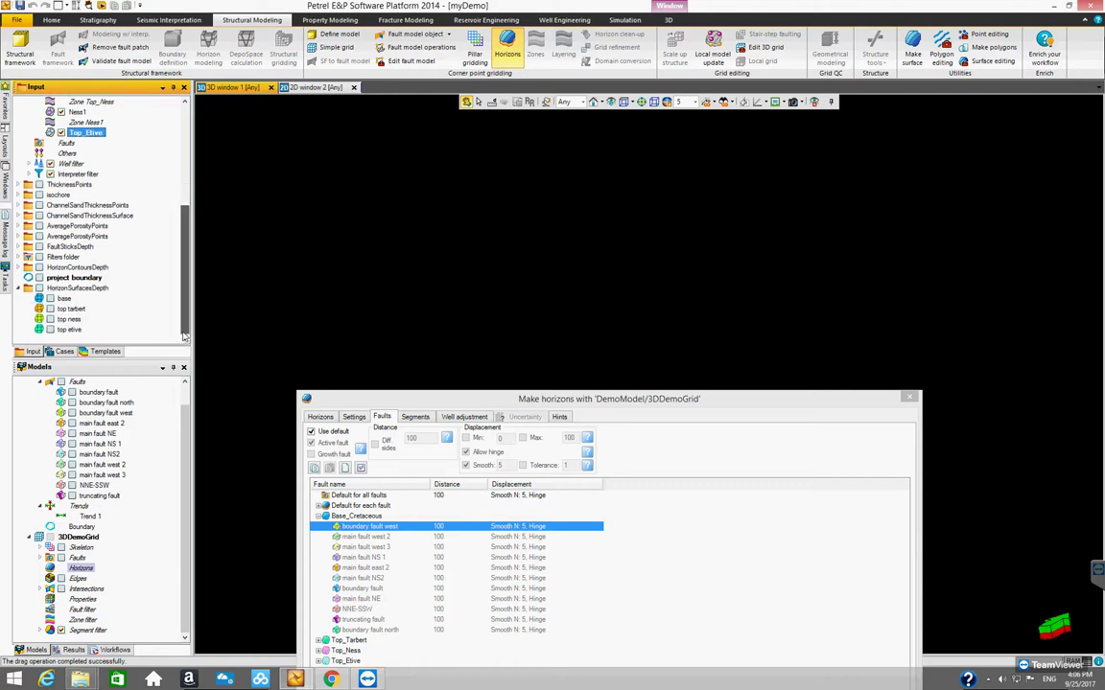
{"action": "left_click", "coordinate": [50, 298]}
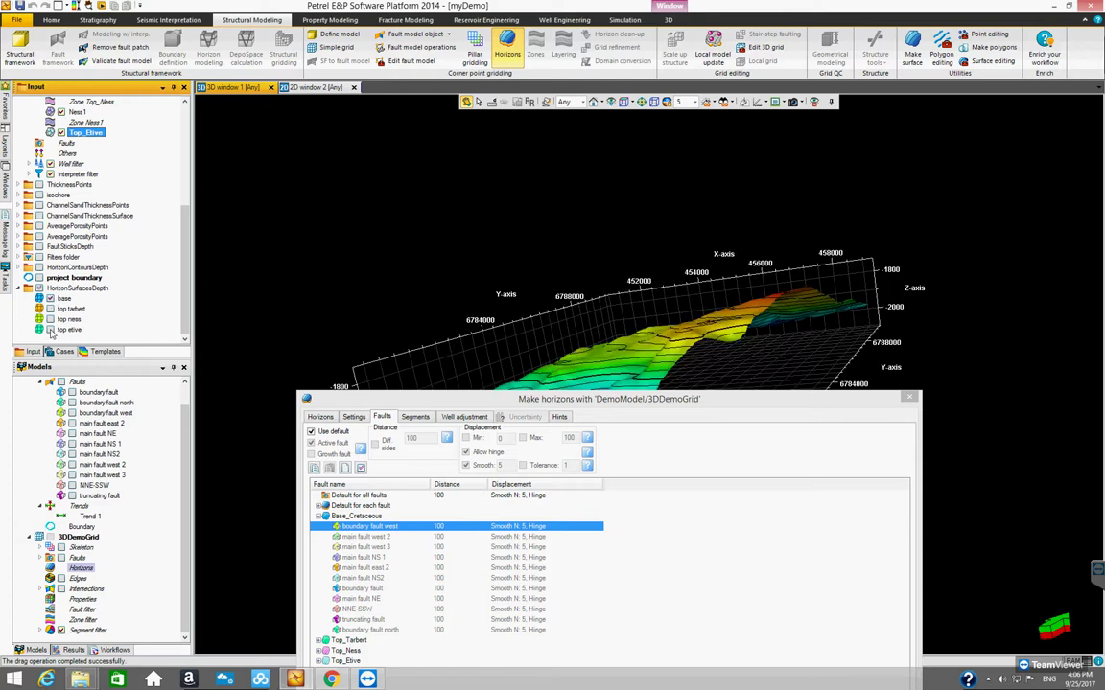
- Display the top etive surface together with the base surface and examine from several sides how the two relate
{"action": "left_click", "coordinate": [50, 329]}
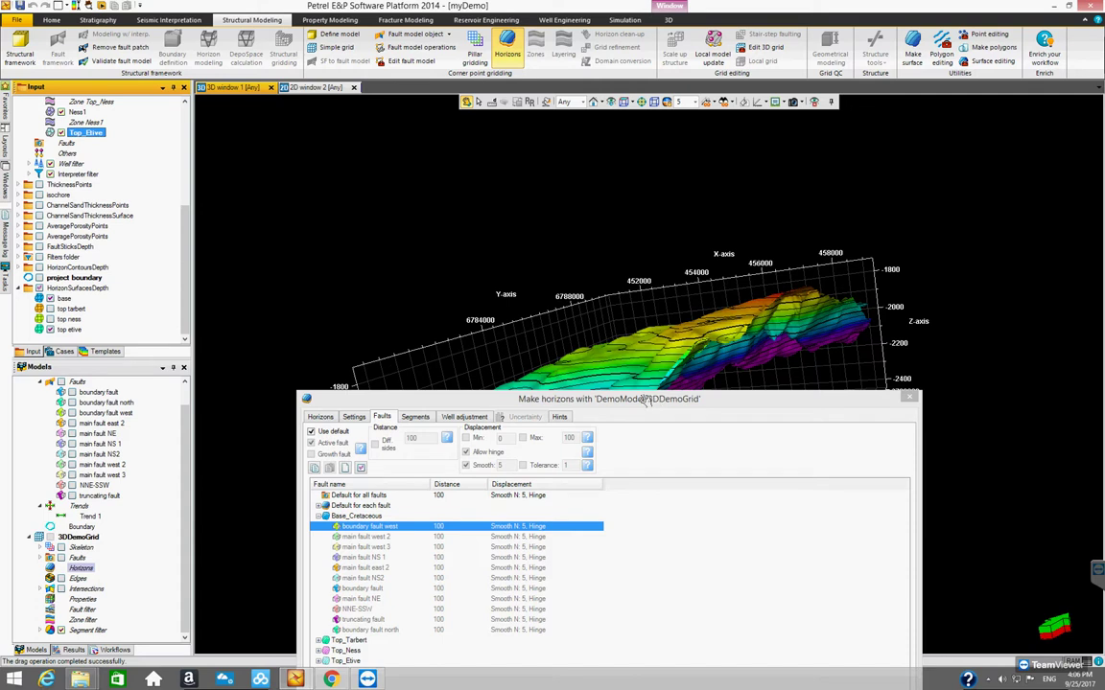
{"action": "left_click_drag", "start_coordinate": [627, 398], "coordinate": [658, 559]}
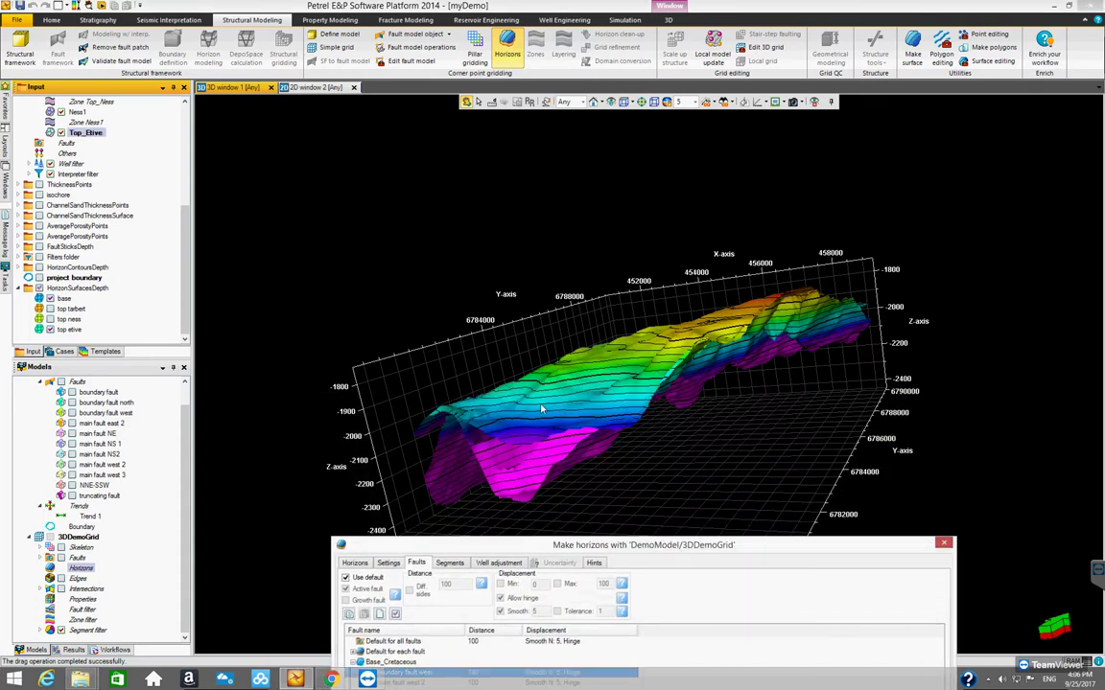
{"action": "left_click_drag", "start_coordinate": [756, 472], "coordinate": [557, 418]}
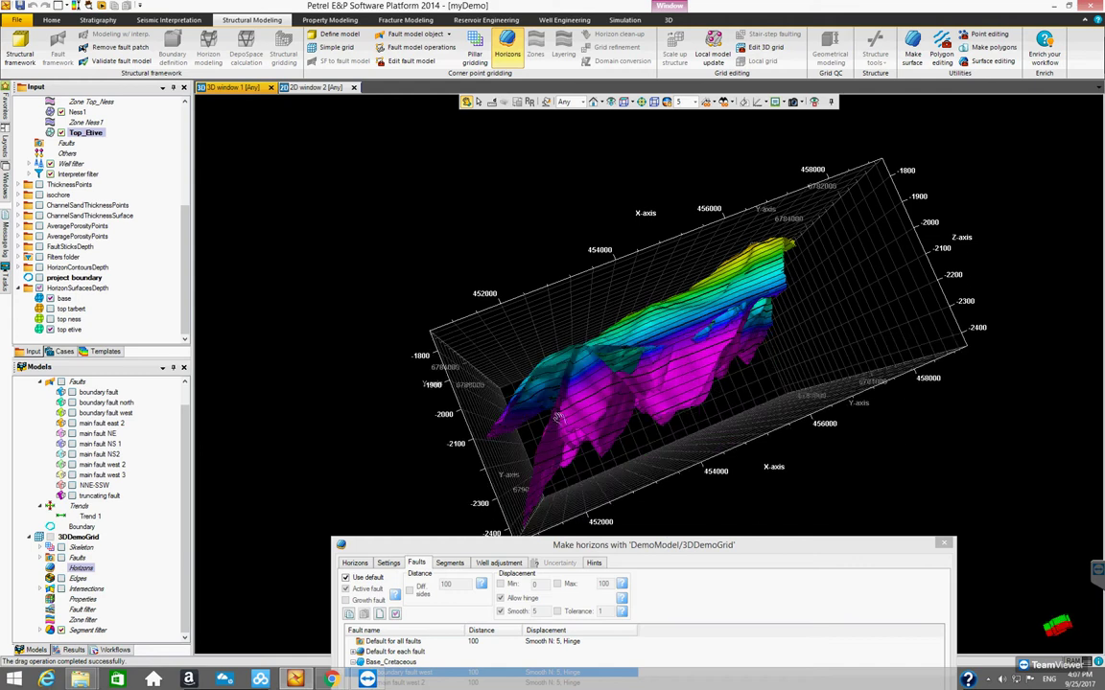
{"action": "left_click_drag", "start_coordinate": [715, 372], "coordinate": [632, 392]}
{"action": "left_click_drag", "start_coordinate": [668, 430], "coordinate": [552, 452]}
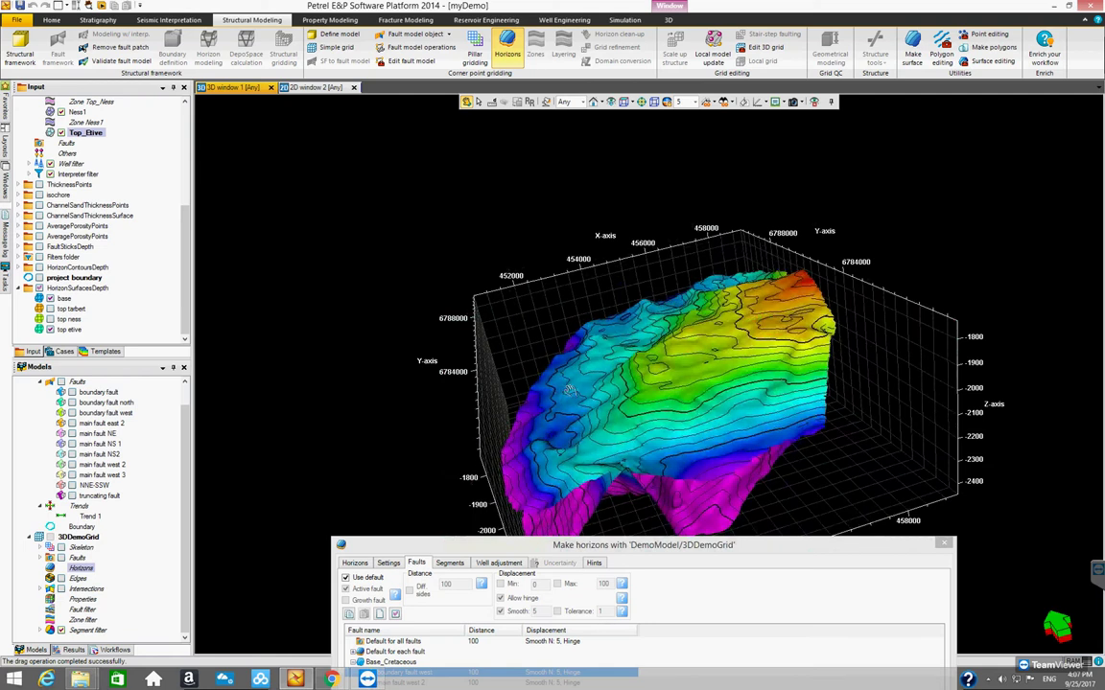
{"action": "left_click_drag", "start_coordinate": [594, 391], "coordinate": [616, 383]}
{"action": "left_click_drag", "start_coordinate": [676, 363], "coordinate": [592, 493]}
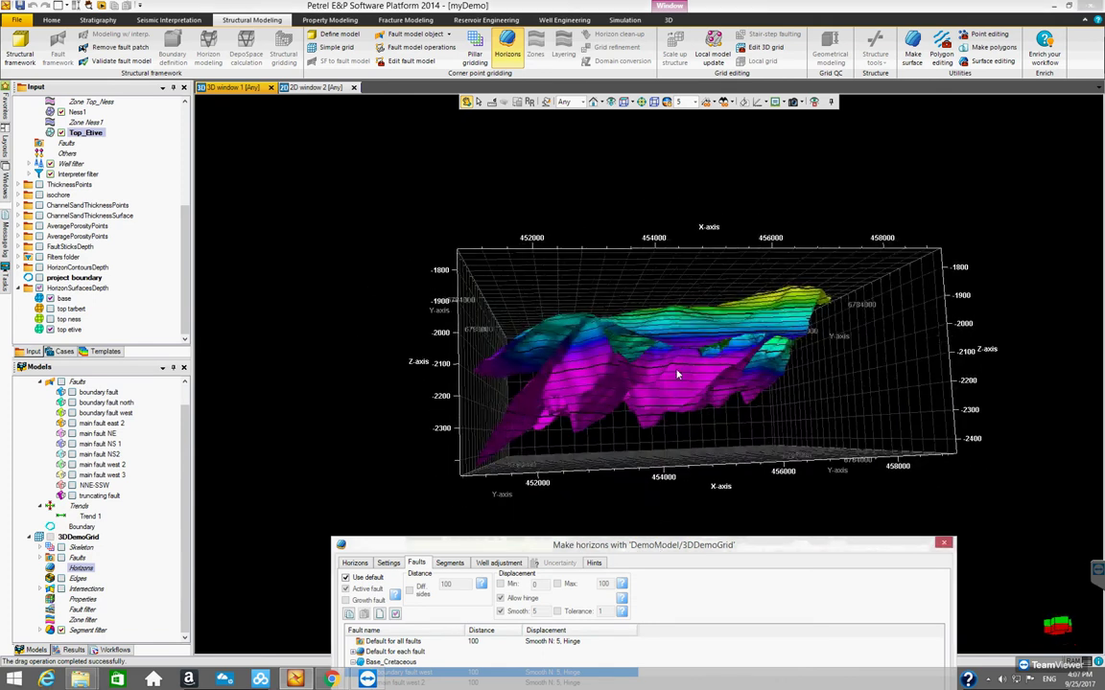
- Override the defaults for all faults under the Base_Cretaceous horizon and make them inactive
{"action": "left_click_drag", "start_coordinate": [655, 547], "coordinate": [677, 203]}
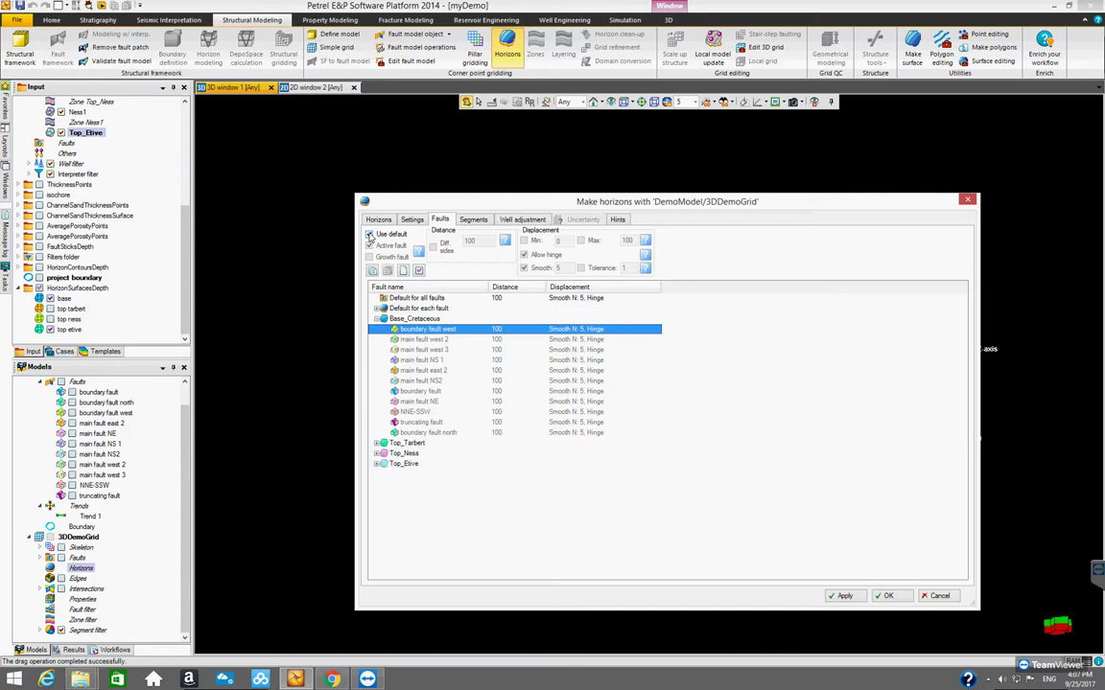
{"action": "left_click", "coordinate": [439, 433], "text": "shift"}
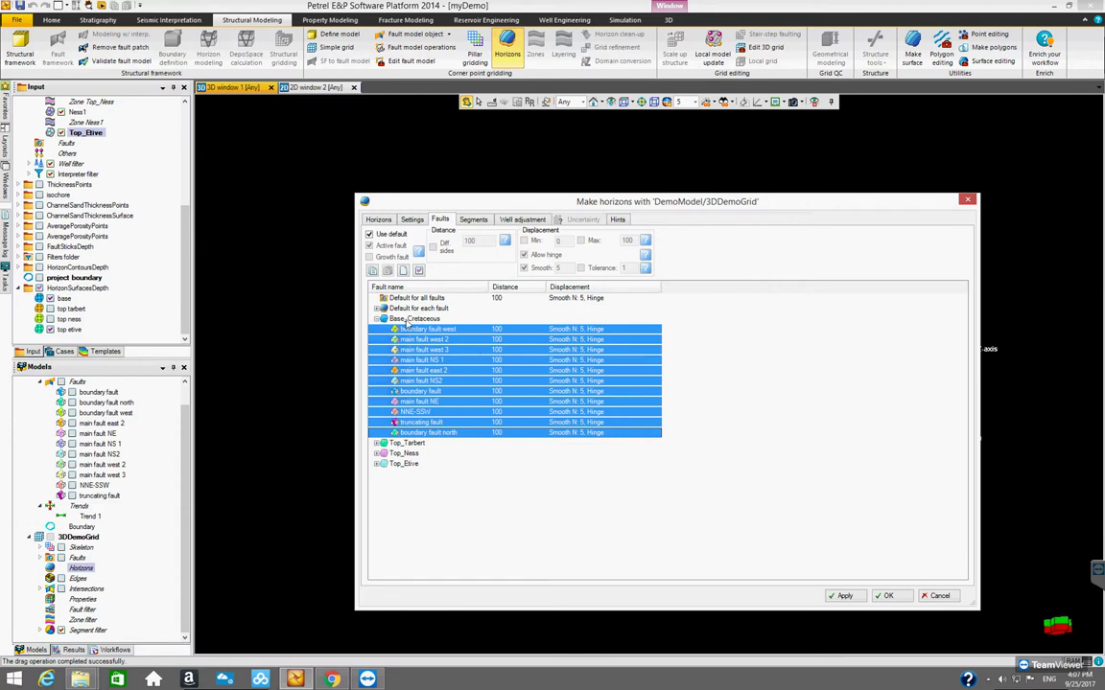
{"action": "left_click", "coordinate": [369, 235]}
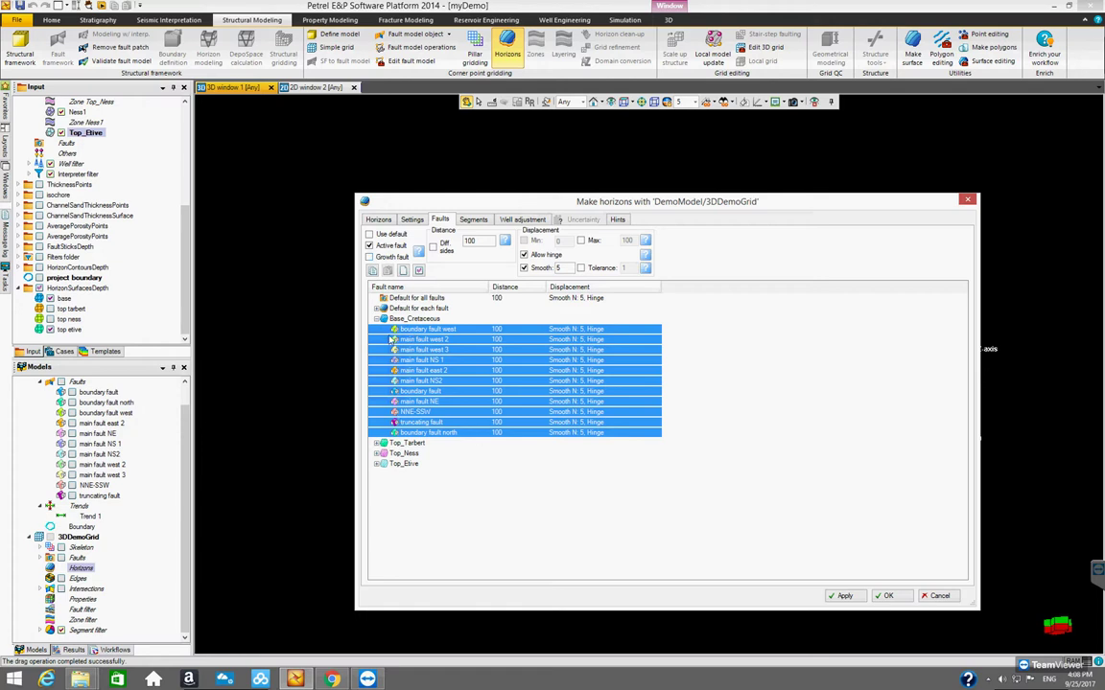
{"action": "left_click", "coordinate": [369, 246]}
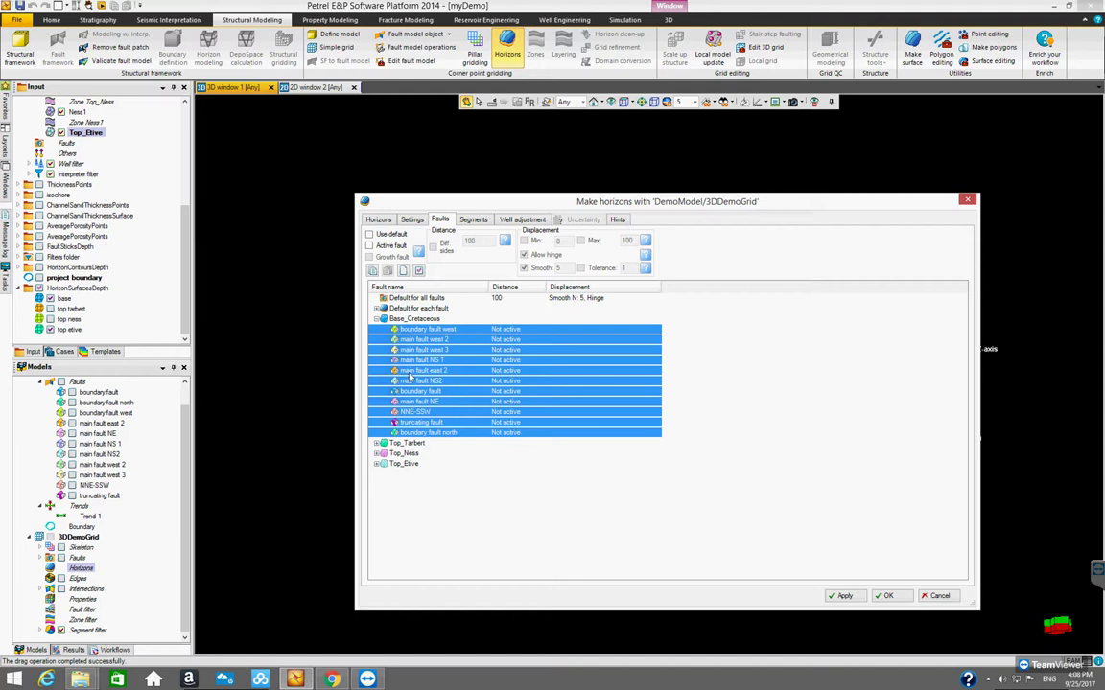
{"action": "left_click", "coordinate": [376, 318]}
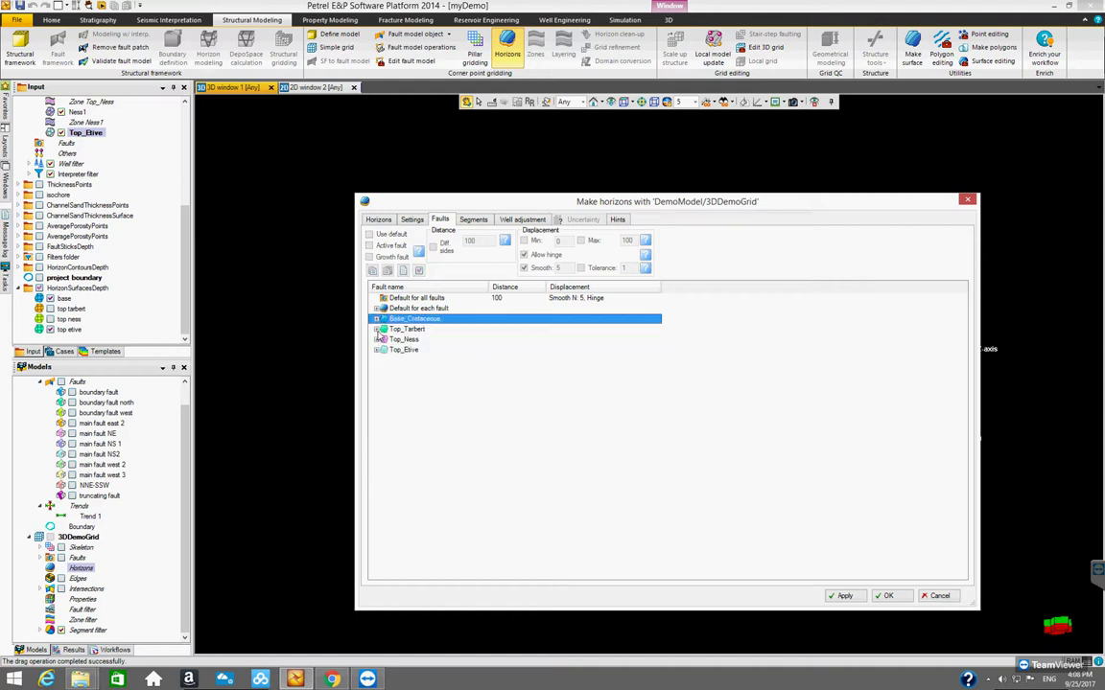
- Check the fault settings listed under the Top_Tarbert, Top_Ness and Top_Etive horizons
{"action": "left_click", "coordinate": [375, 329]}
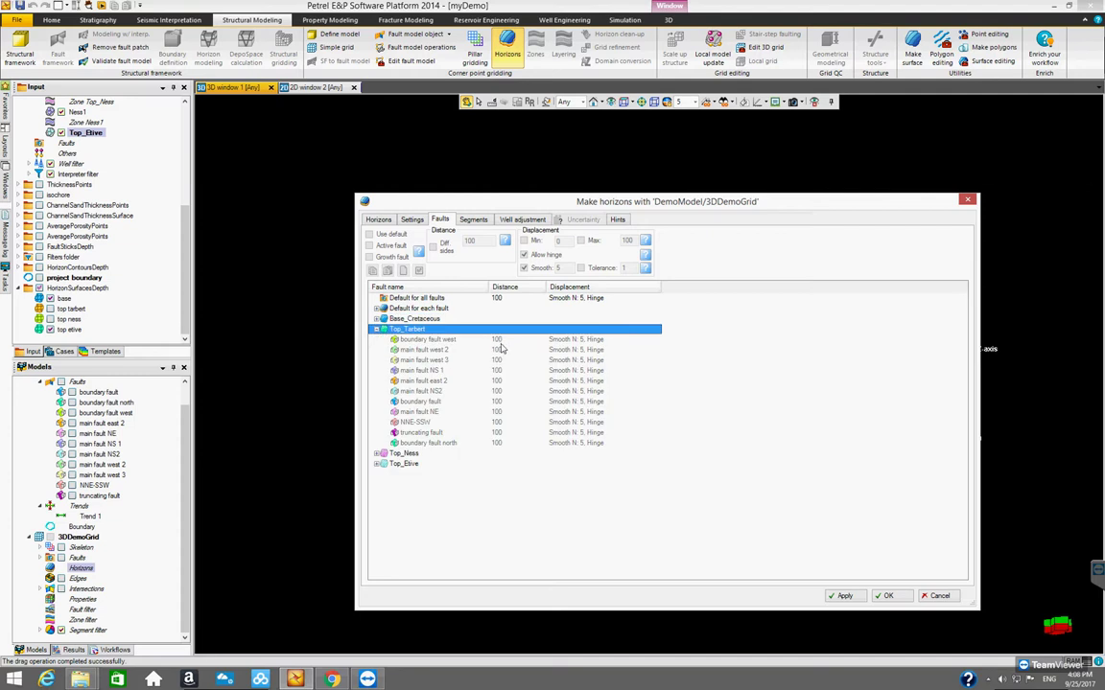
{"action": "left_click", "coordinate": [377, 329]}
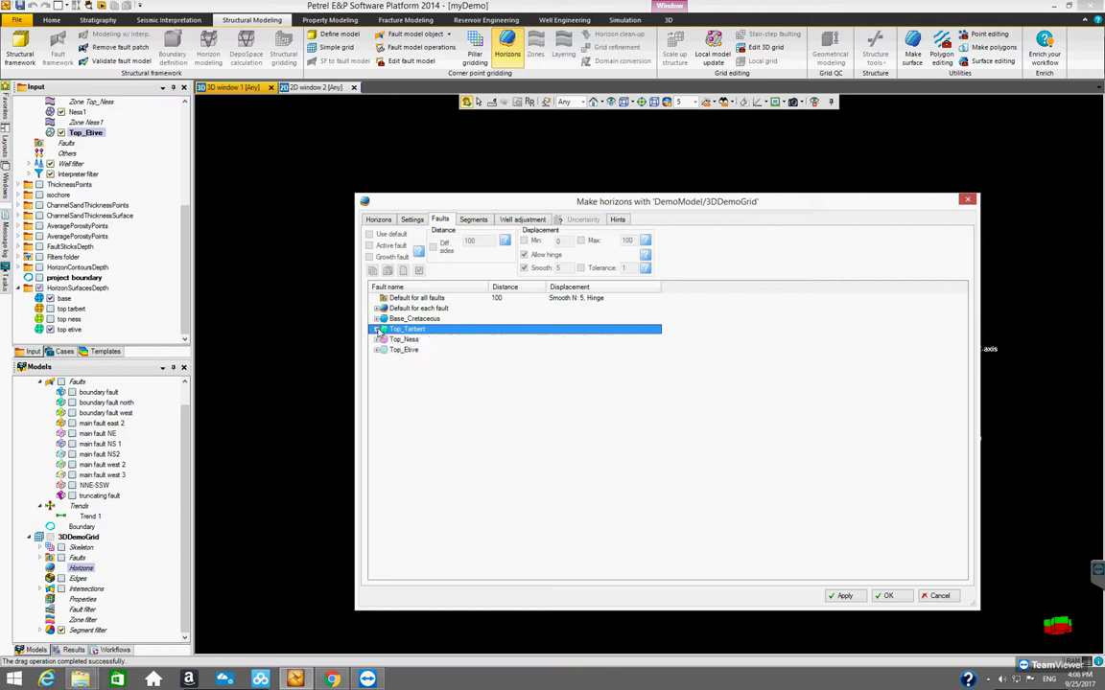
{"action": "left_click", "coordinate": [376, 340]}
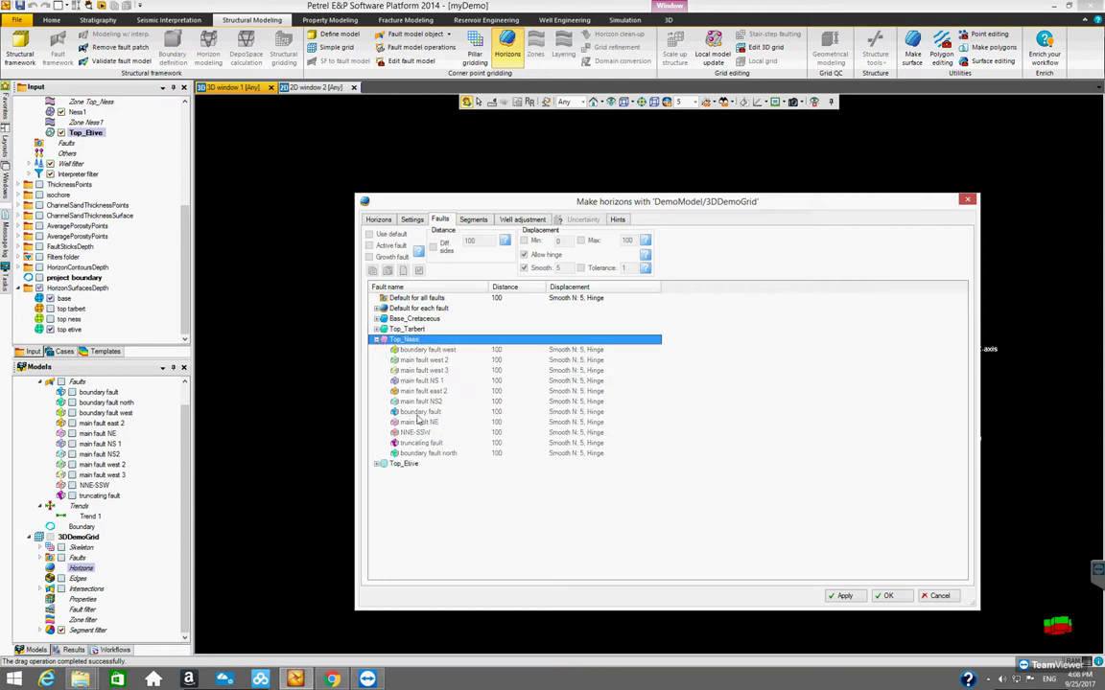
{"action": "left_click", "coordinate": [377, 340]}
{"action": "left_click", "coordinate": [377, 350]}
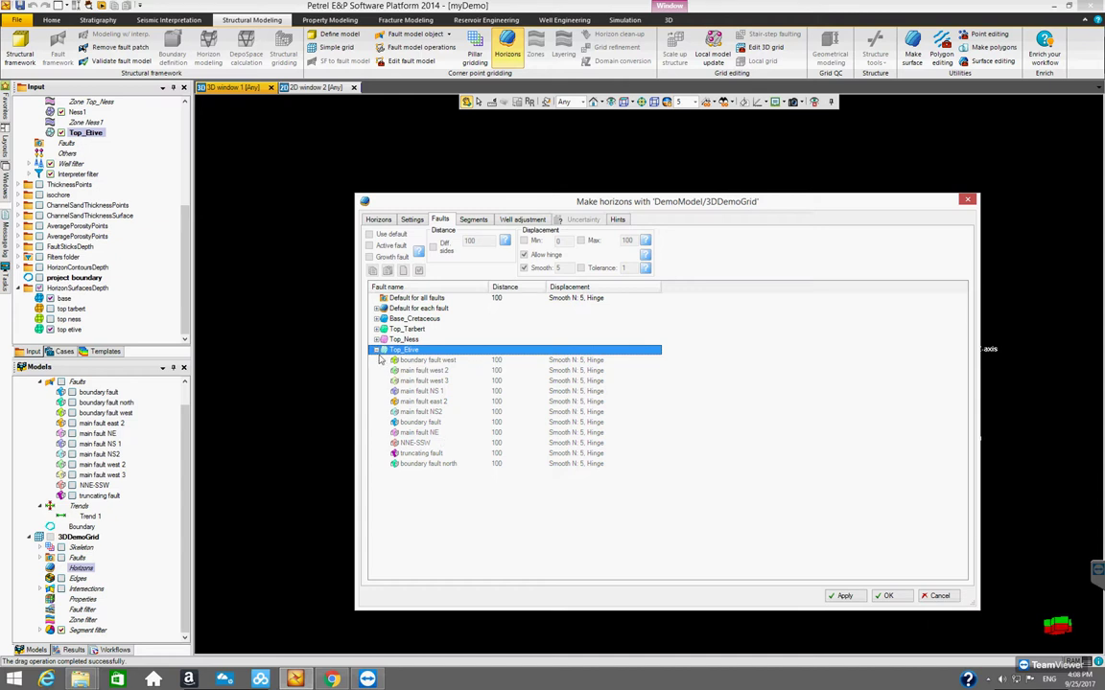
{"action": "left_click", "coordinate": [377, 351]}
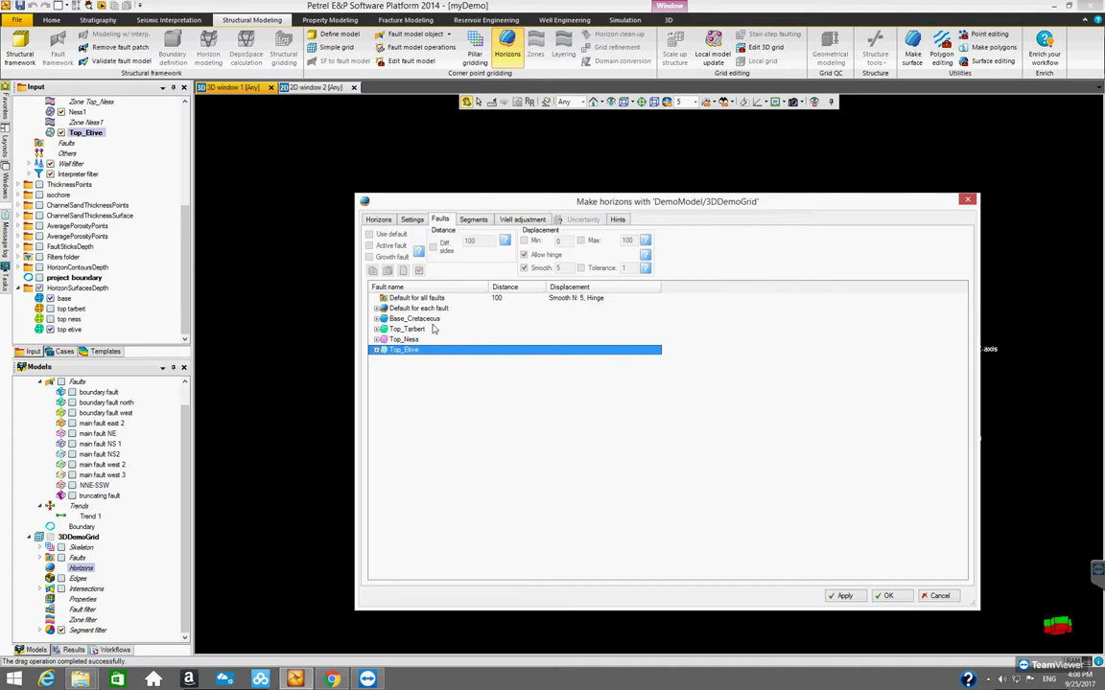
- Try separate front and back distances in the default for all faults, read the distance help, and restore the single distance
{"action": "left_click", "coordinate": [496, 297]}
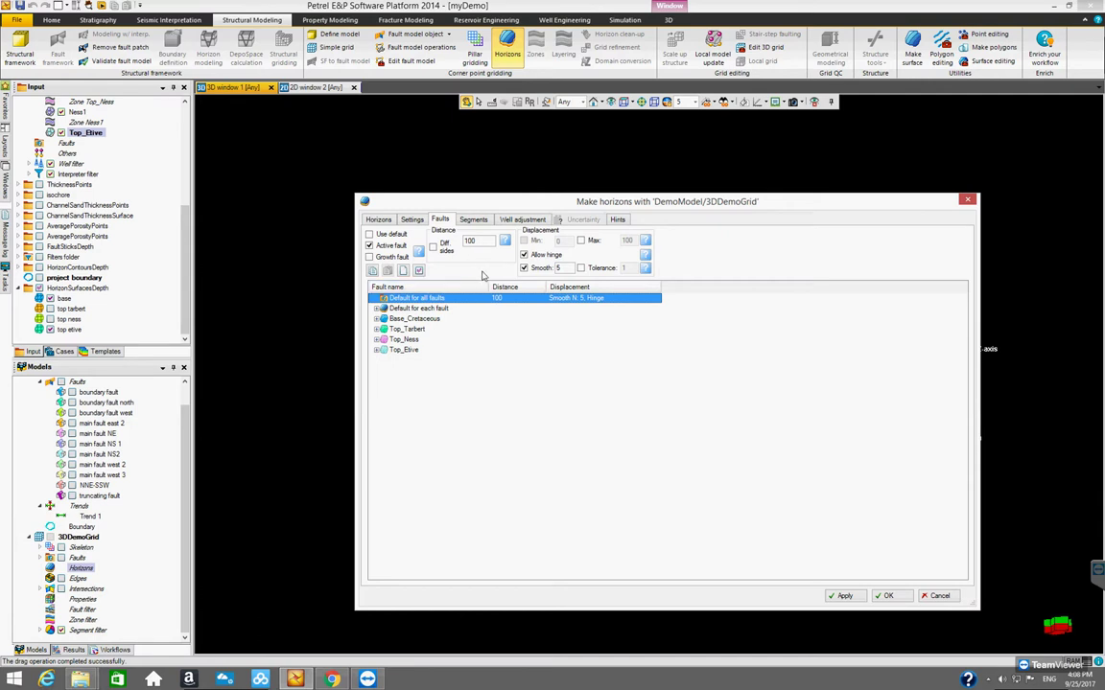
{"action": "left_click", "coordinate": [432, 248]}
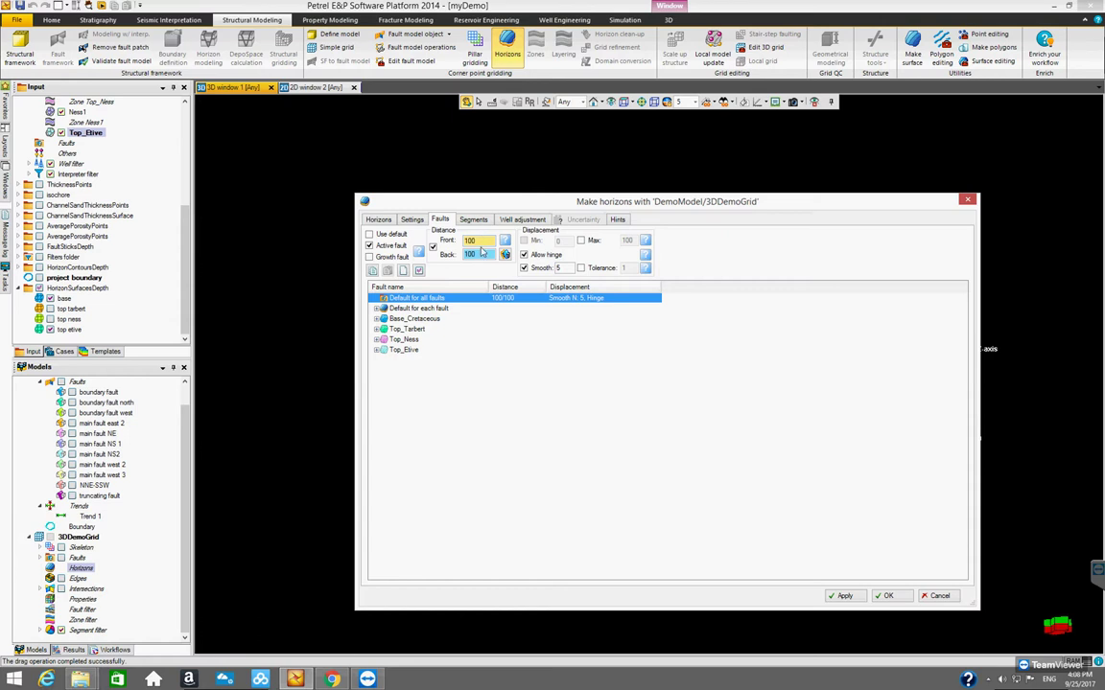
{"action": "mouse_move", "coordinate": [505, 243]}
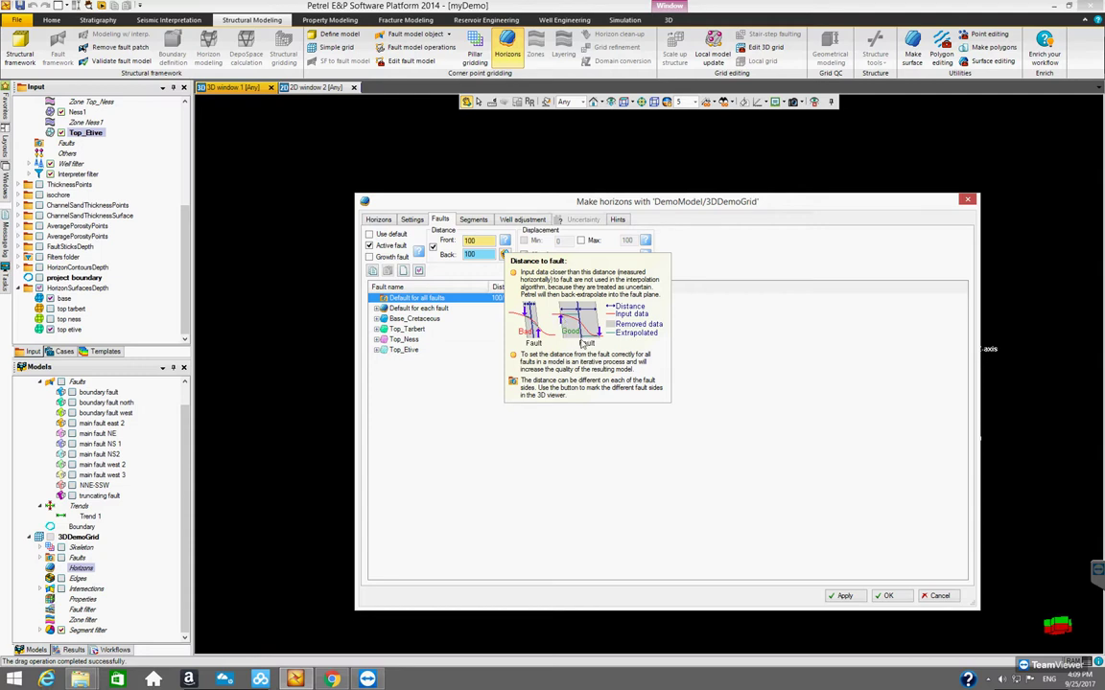
{"action": "left_click", "coordinate": [472, 253]}
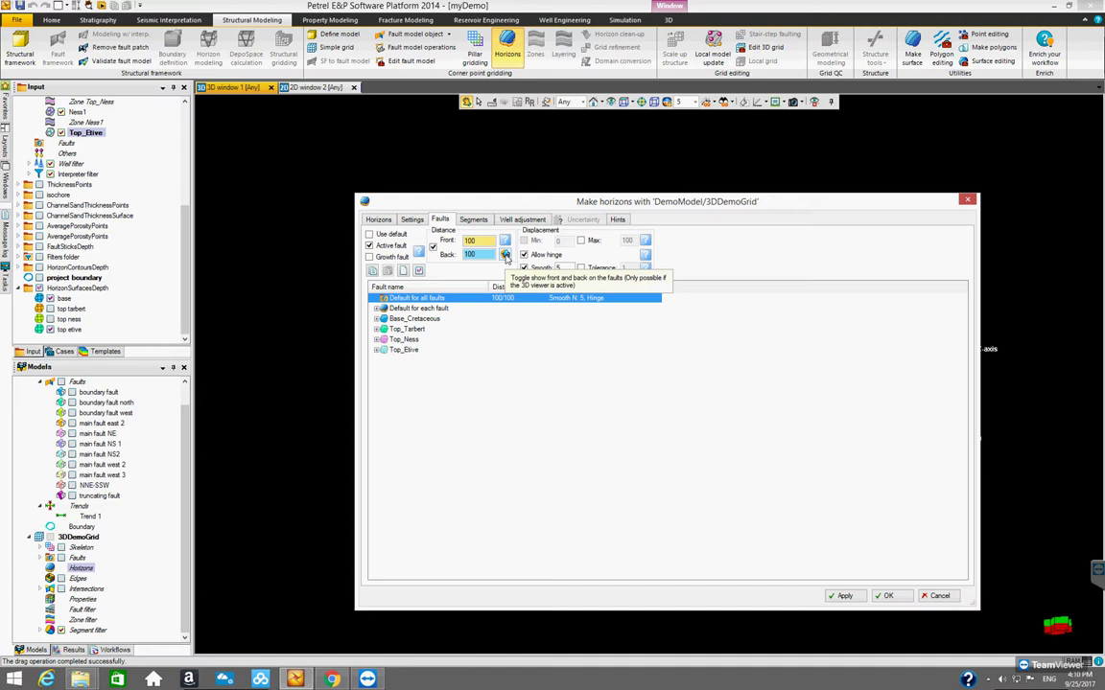
{"action": "left_click", "coordinate": [505, 256]}
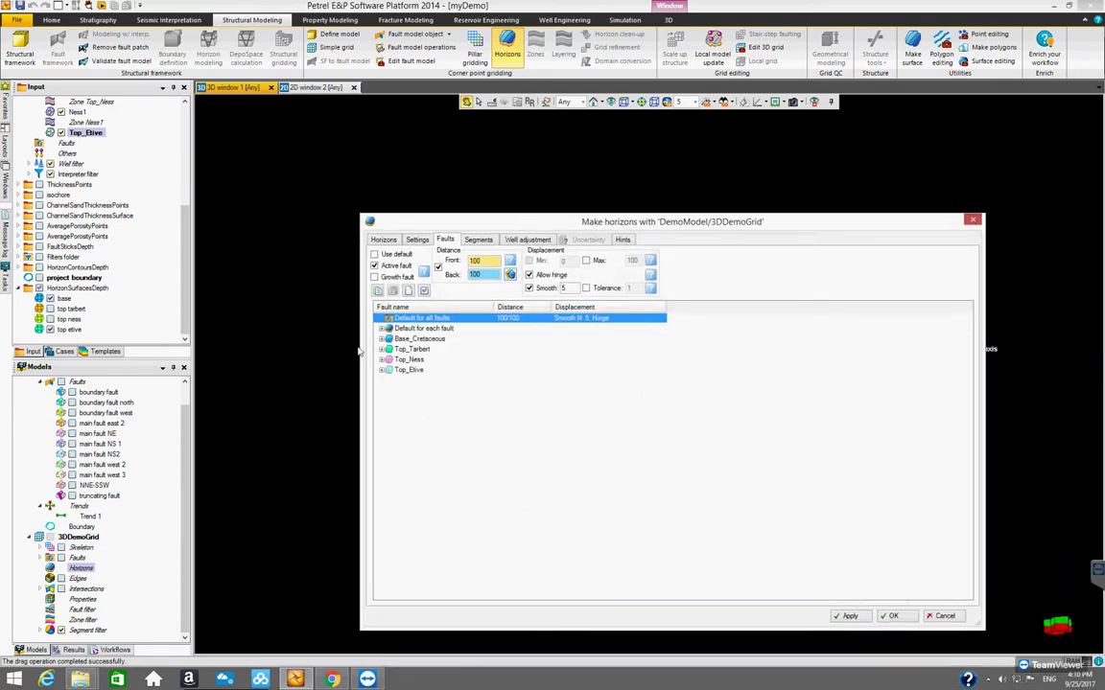
{"action": "double_click", "coordinate": [476, 275]}
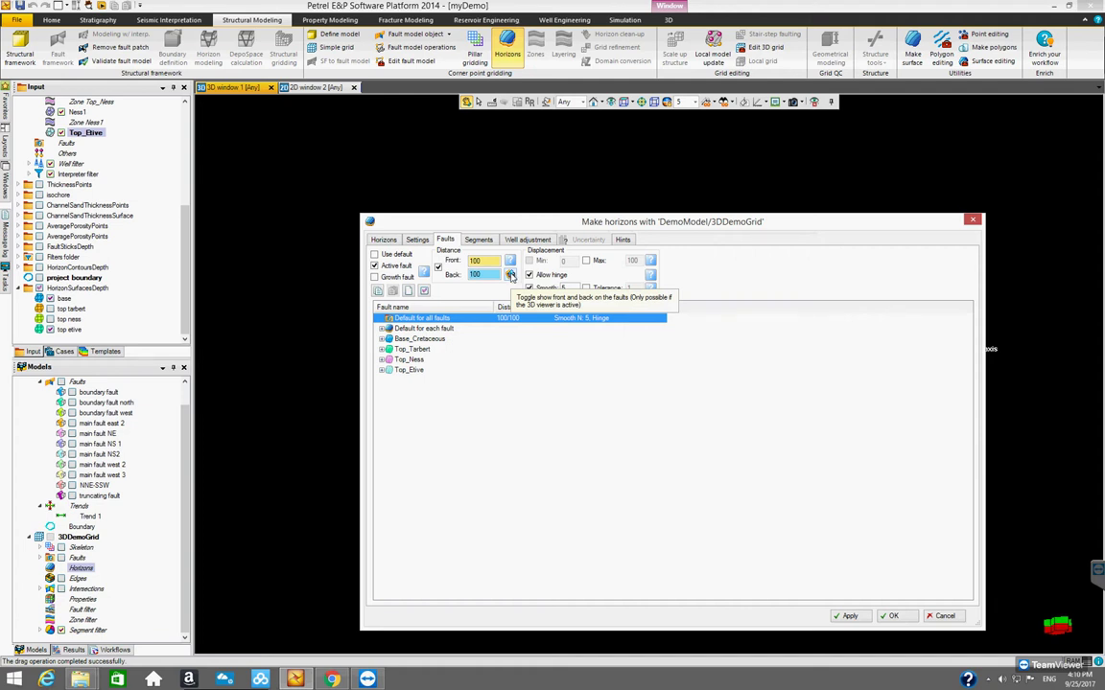
{"action": "left_click", "coordinate": [510, 275]}
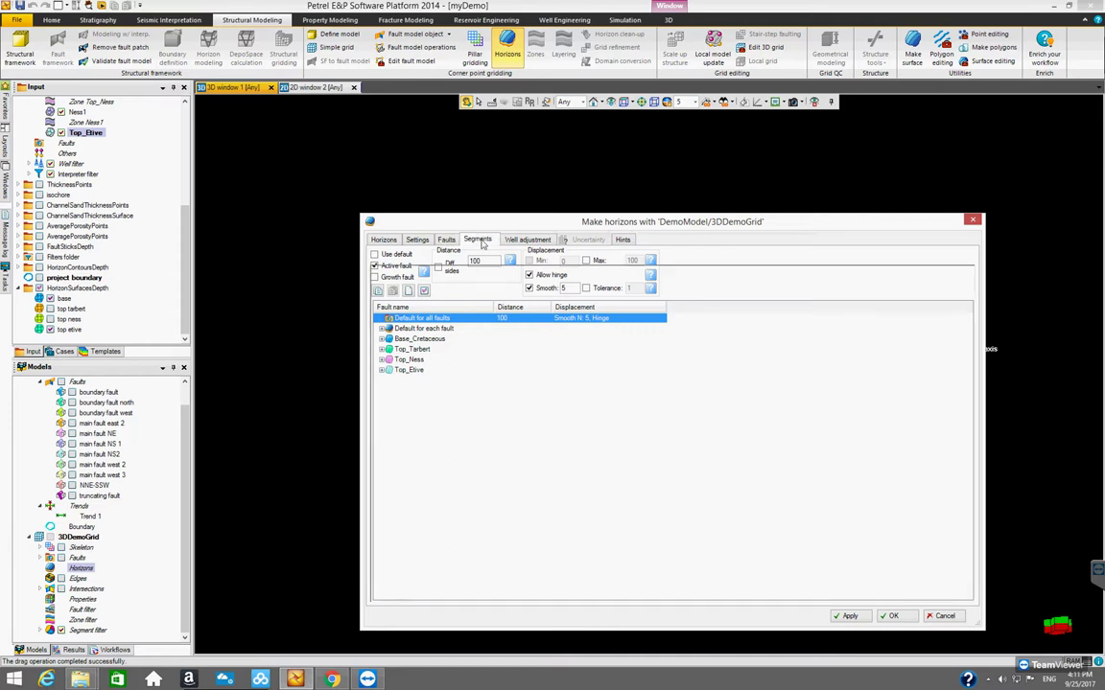
- Review the segment and well adjustment settings, keeping the Across segments method, and run Make horizons
{"action": "left_click", "coordinate": [479, 240]}
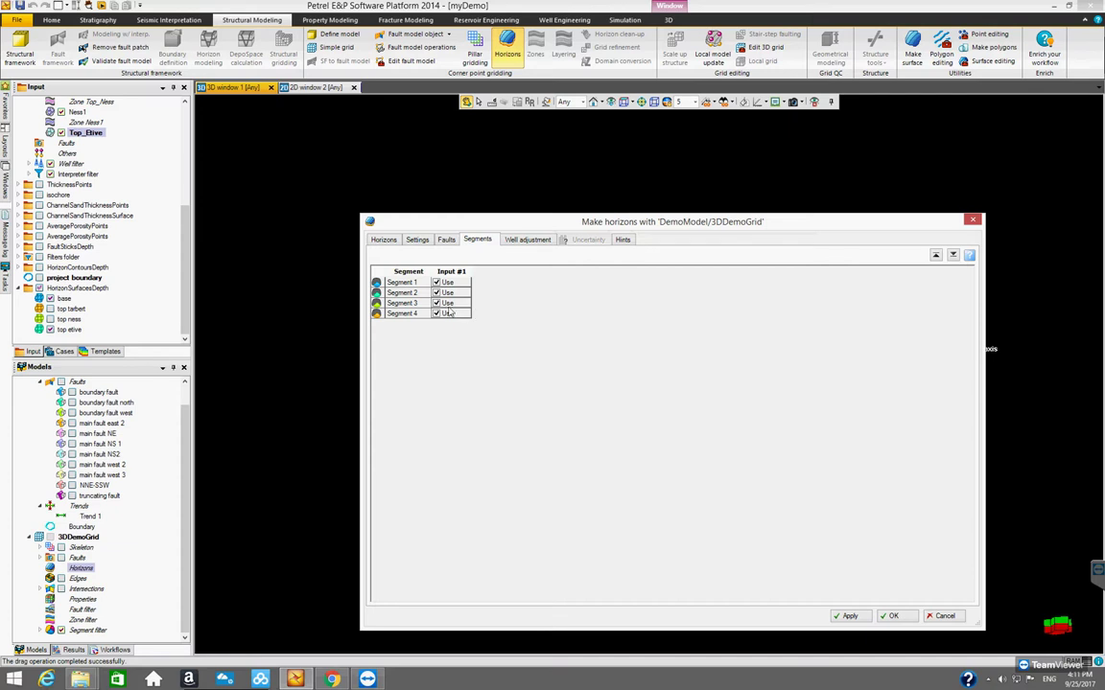
{"action": "left_click", "coordinate": [526, 239]}
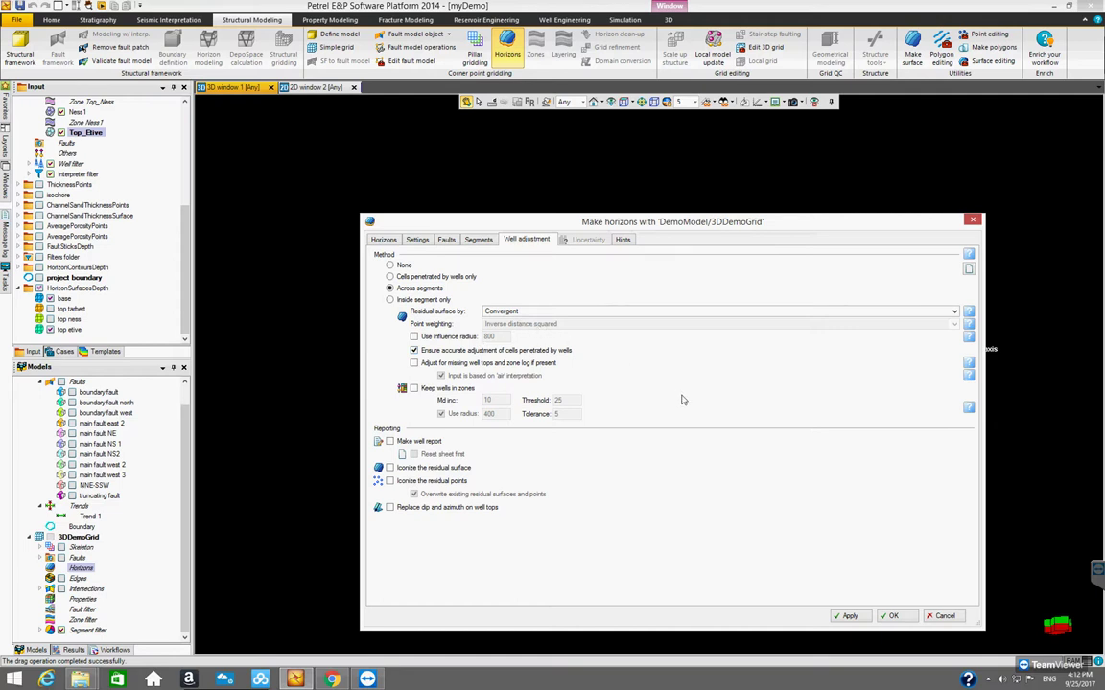
{"action": "left_click", "coordinate": [891, 616]}
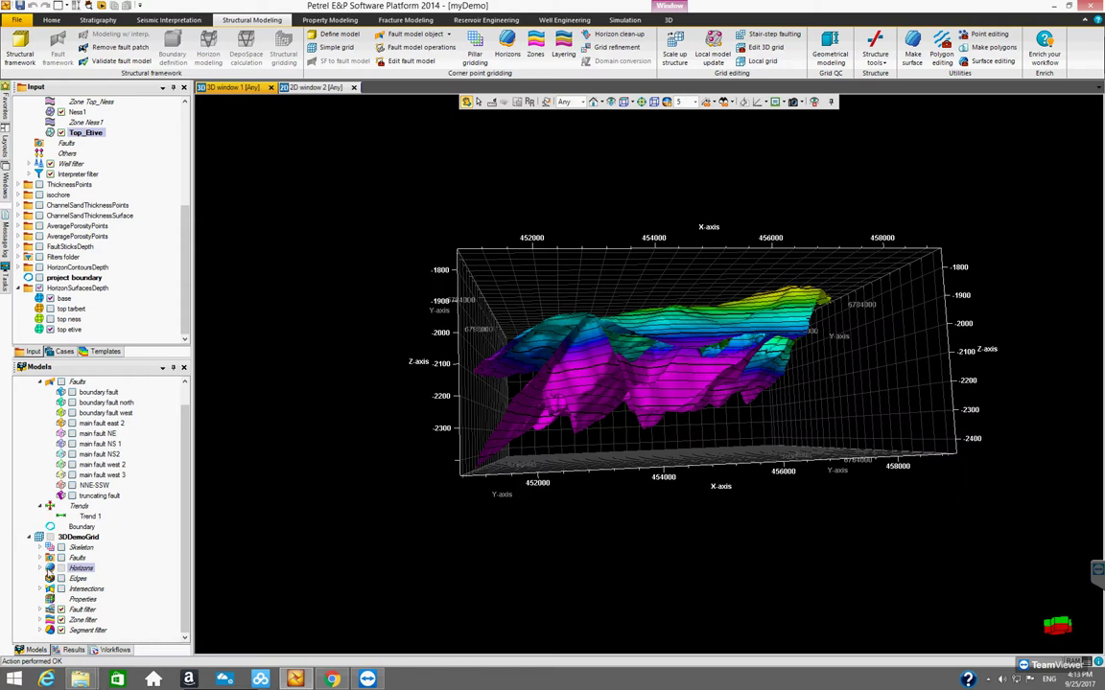
- List the horizons of 3DDemoGrid, and hide and collapse the HorizonSurfacesDepth input surfaces
{"action": "left_click", "coordinate": [40, 569]}
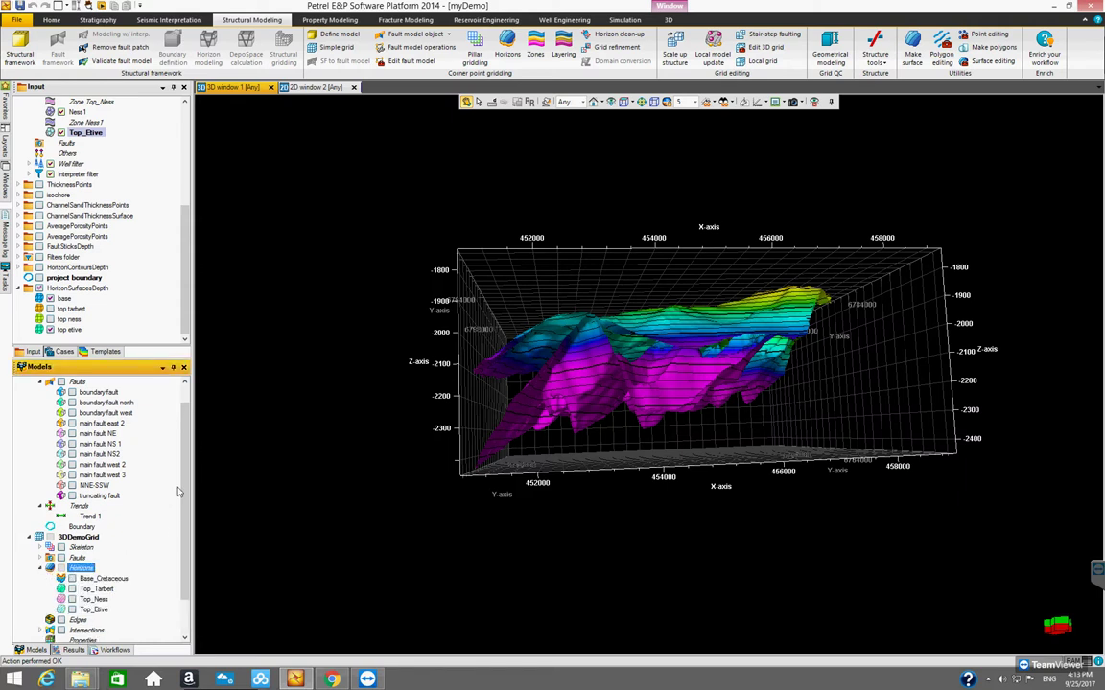
{"action": "left_click_drag", "start_coordinate": [184, 495], "coordinate": [184, 530]}
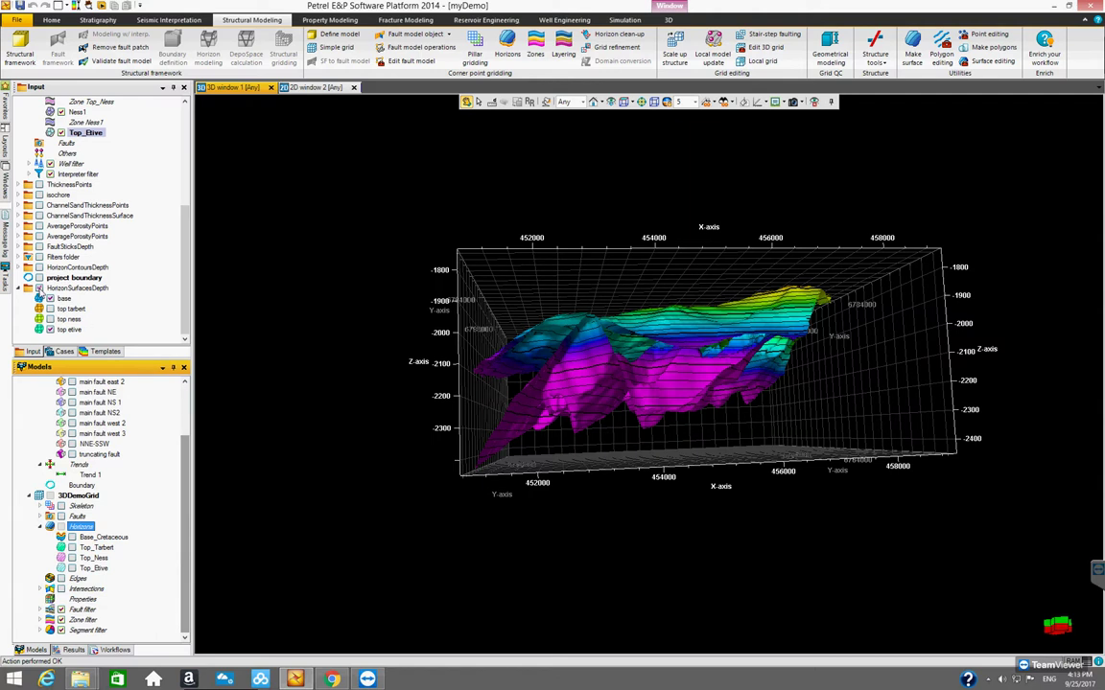
{"action": "left_click", "coordinate": [39, 288]}
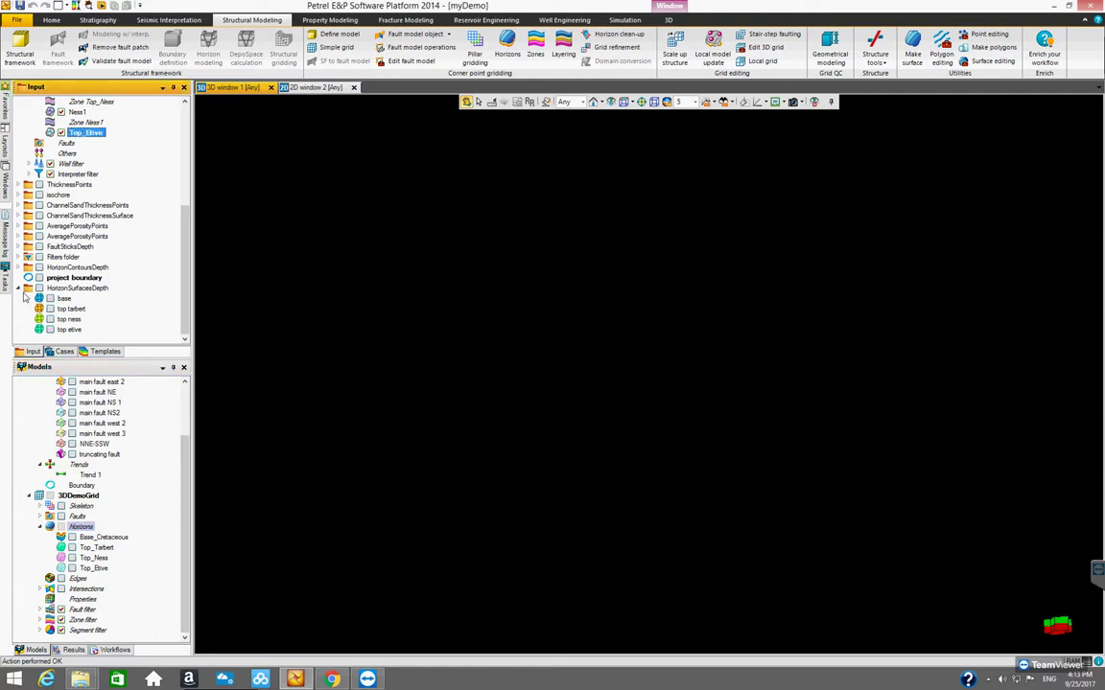
{"action": "left_click", "coordinate": [19, 288]}
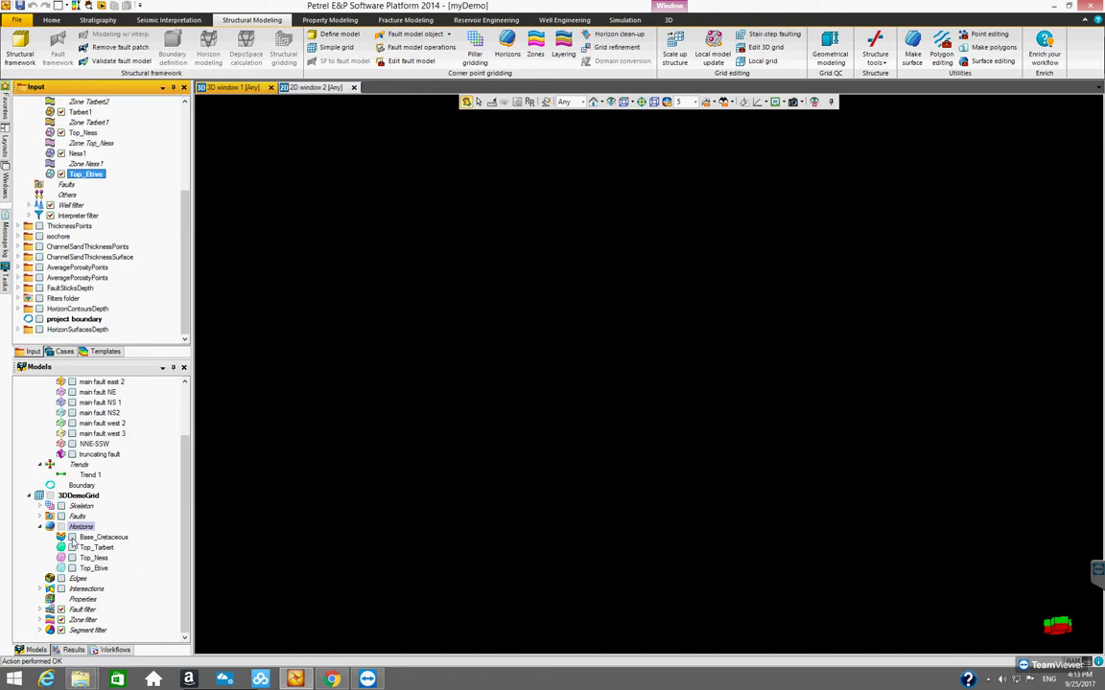
- Display the Base_Cretaceous and Top_Etive horizons of 3DDemoGrid and view them from the side
{"action": "left_click", "coordinate": [72, 538]}
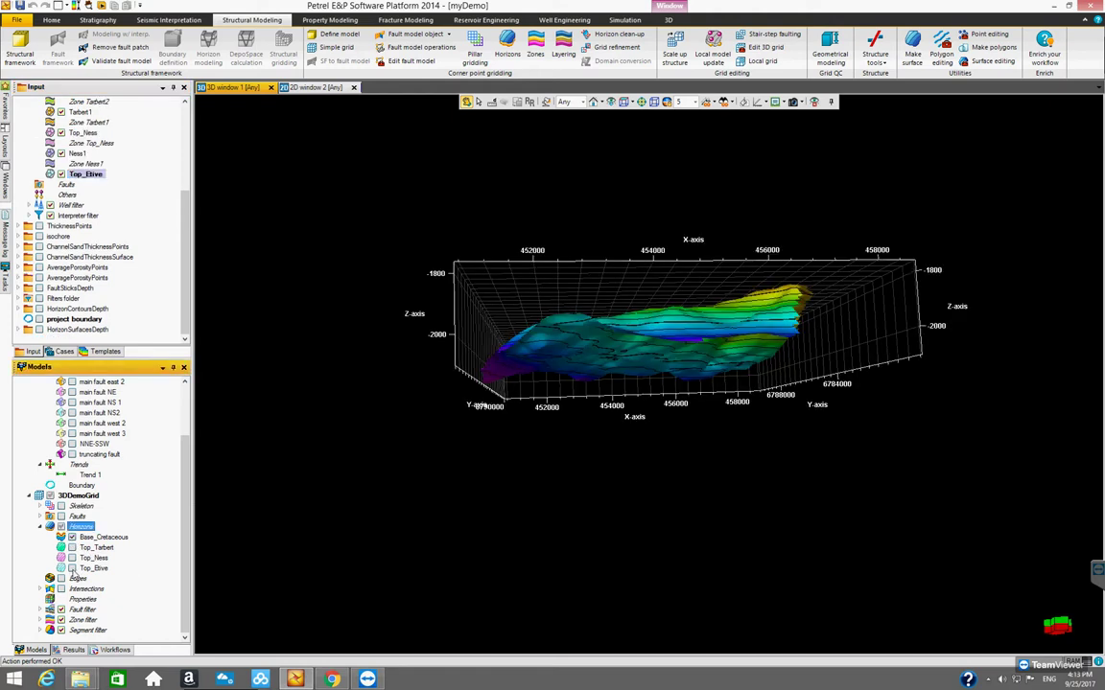
{"action": "left_click", "coordinate": [61, 516]}
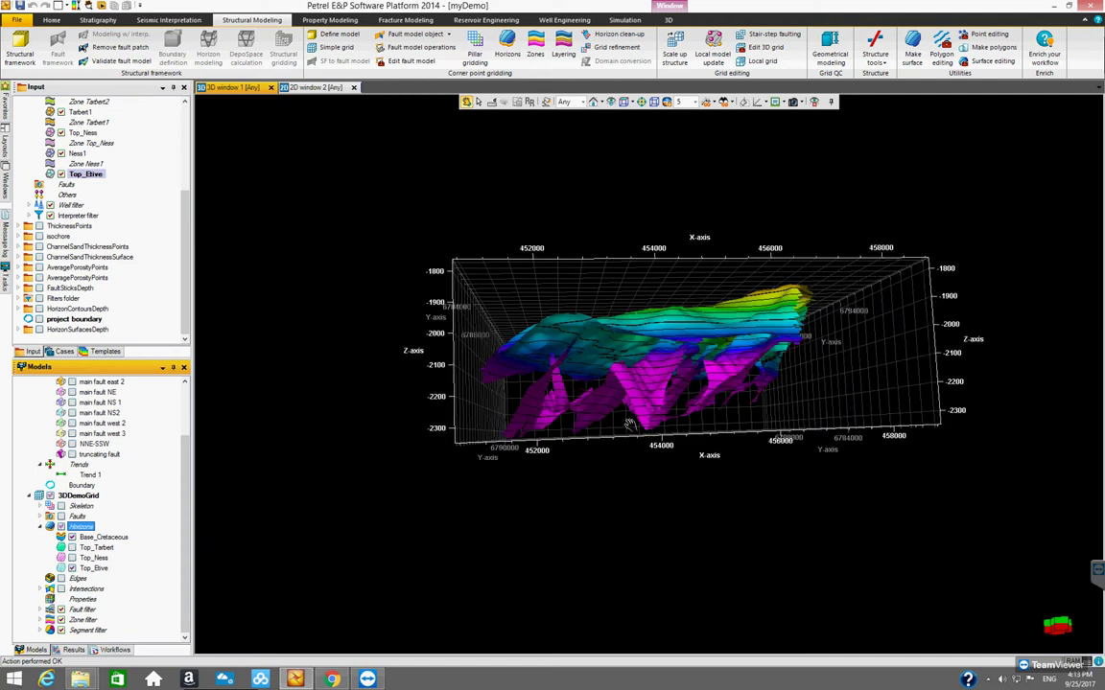
{"action": "left_click_drag", "start_coordinate": [669, 499], "coordinate": [593, 436]}
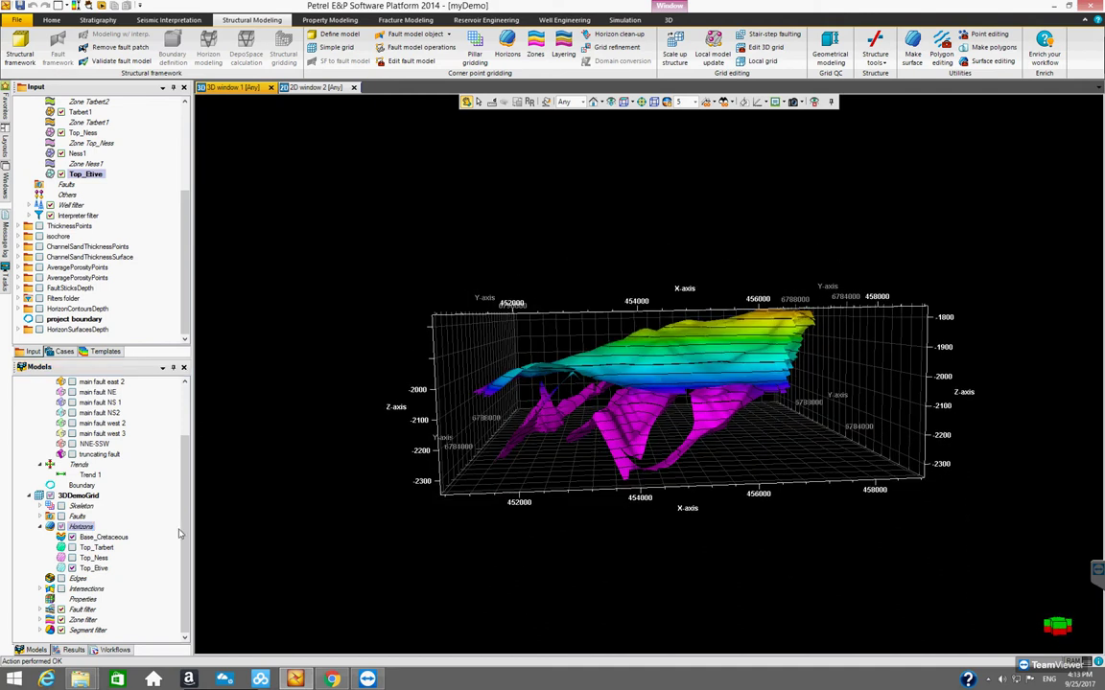
- Display the edges of 3DDemoGrid around the horizons and list the zones of its zone filter
{"action": "left_click", "coordinate": [61, 580]}
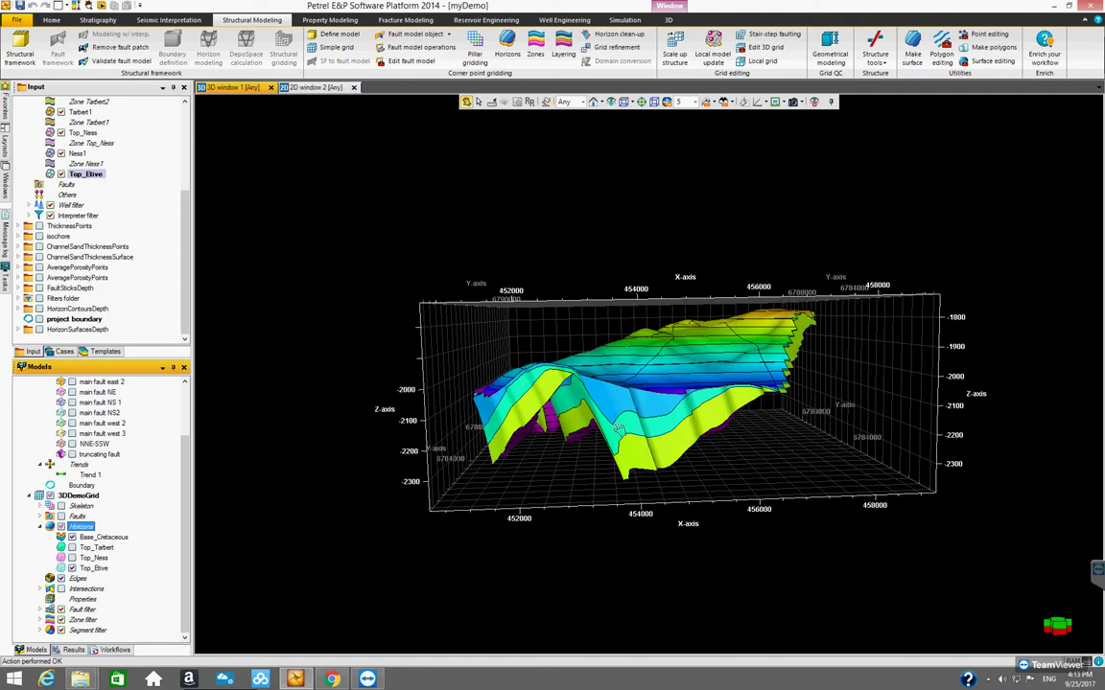
{"action": "left_click_drag", "start_coordinate": [671, 424], "coordinate": [700, 392]}
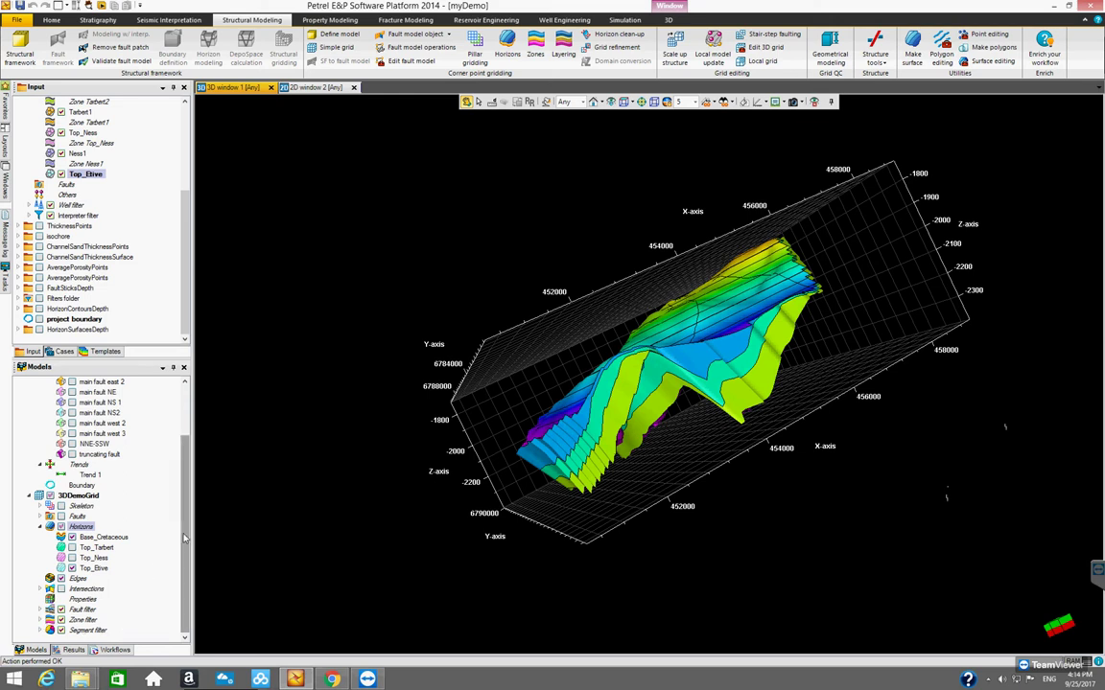
{"action": "left_click", "coordinate": [81, 527]}
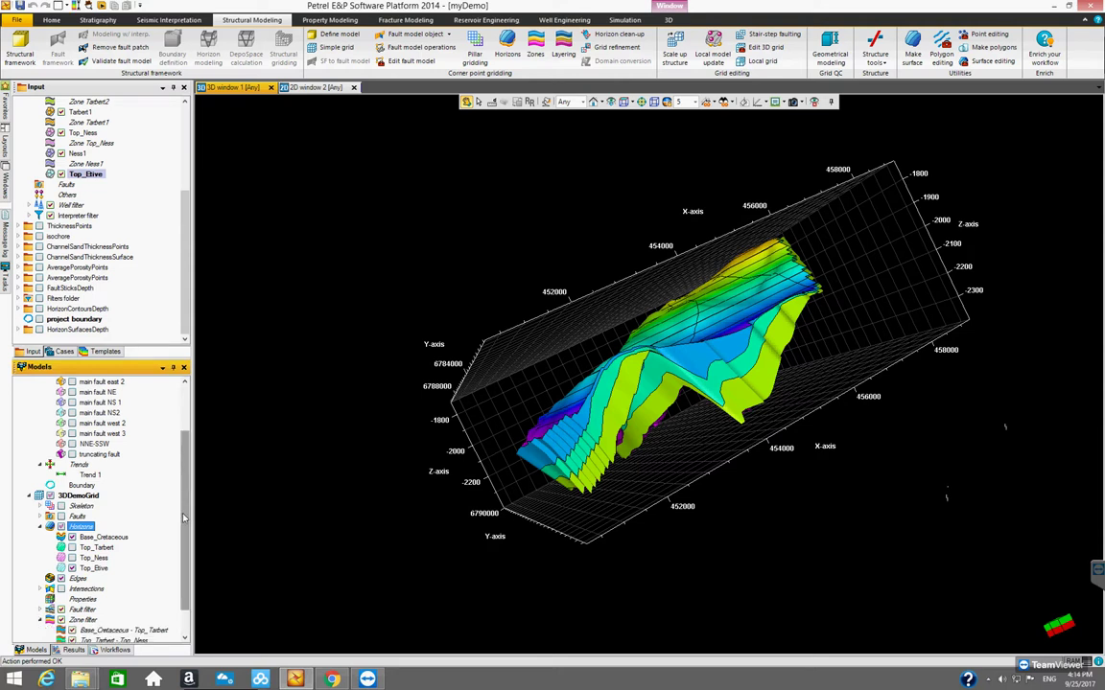
- Auto color all zones in the zone filter of 3DDemoGrid with new system-generated colors and view the recolored edges
{"action": "scroll", "coordinate": [159, 575], "scroll_direction": "down", "scroll_amount": 1}
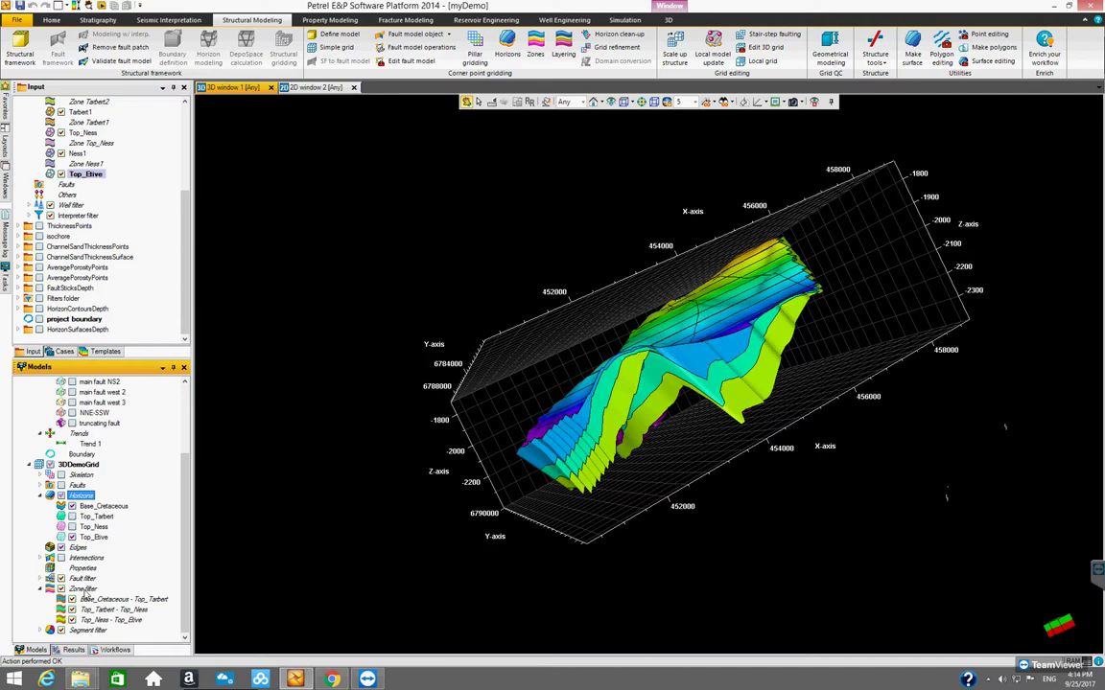
{"action": "right_click", "coordinate": [85, 589]}
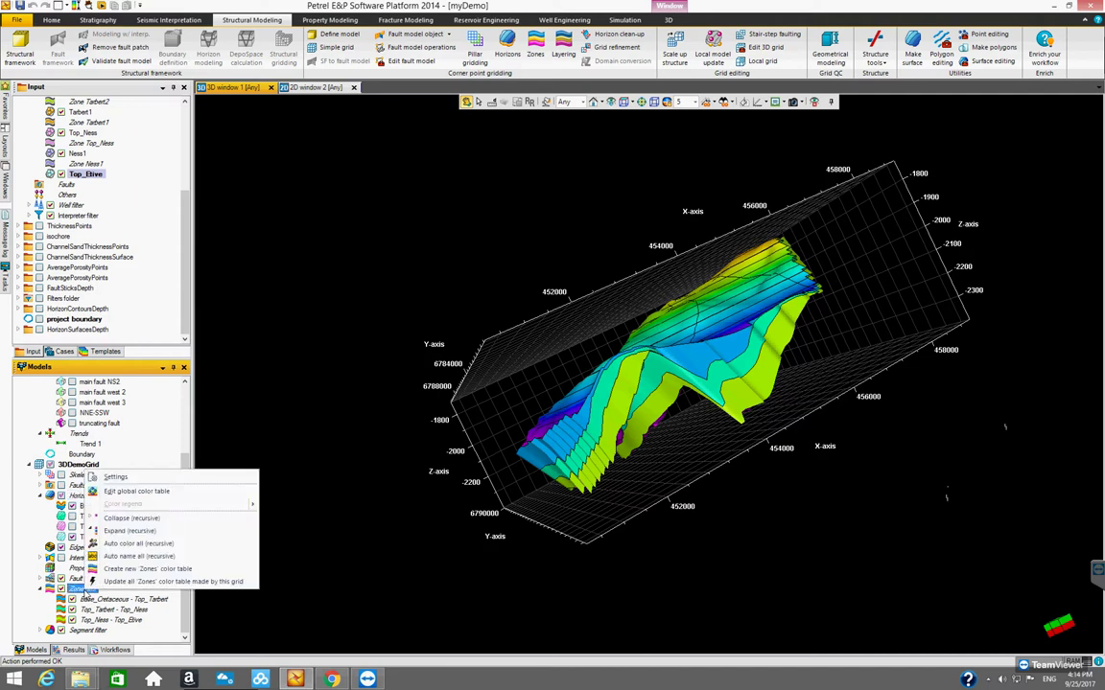
{"action": "left_click", "coordinate": [150, 545]}
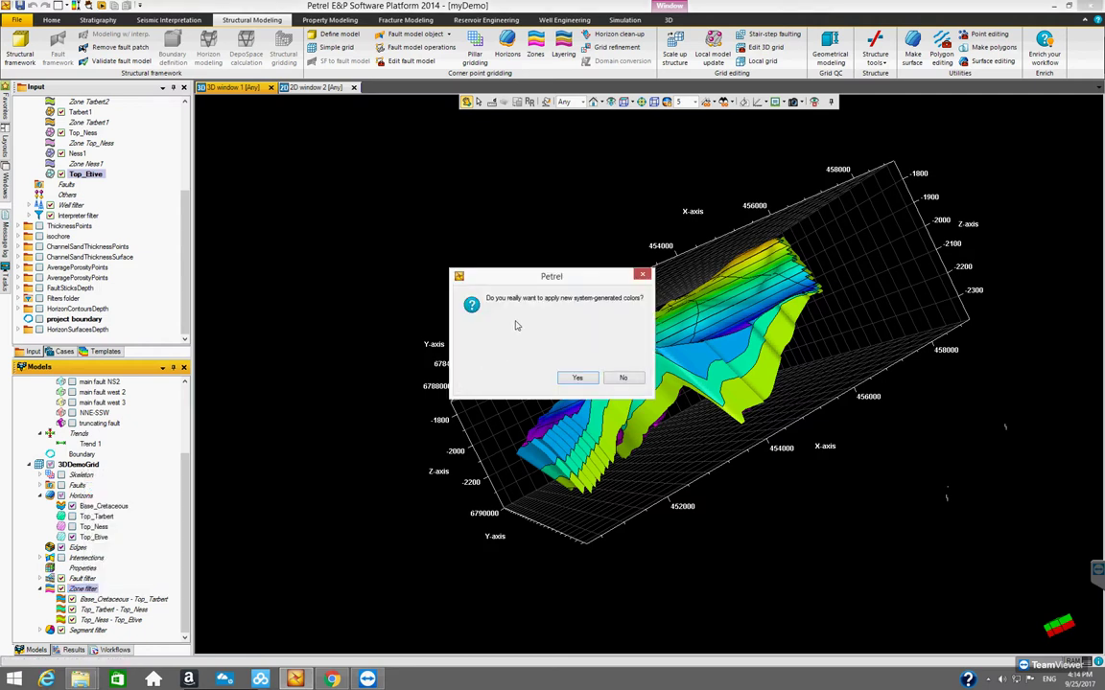
{"action": "left_click", "coordinate": [581, 377]}
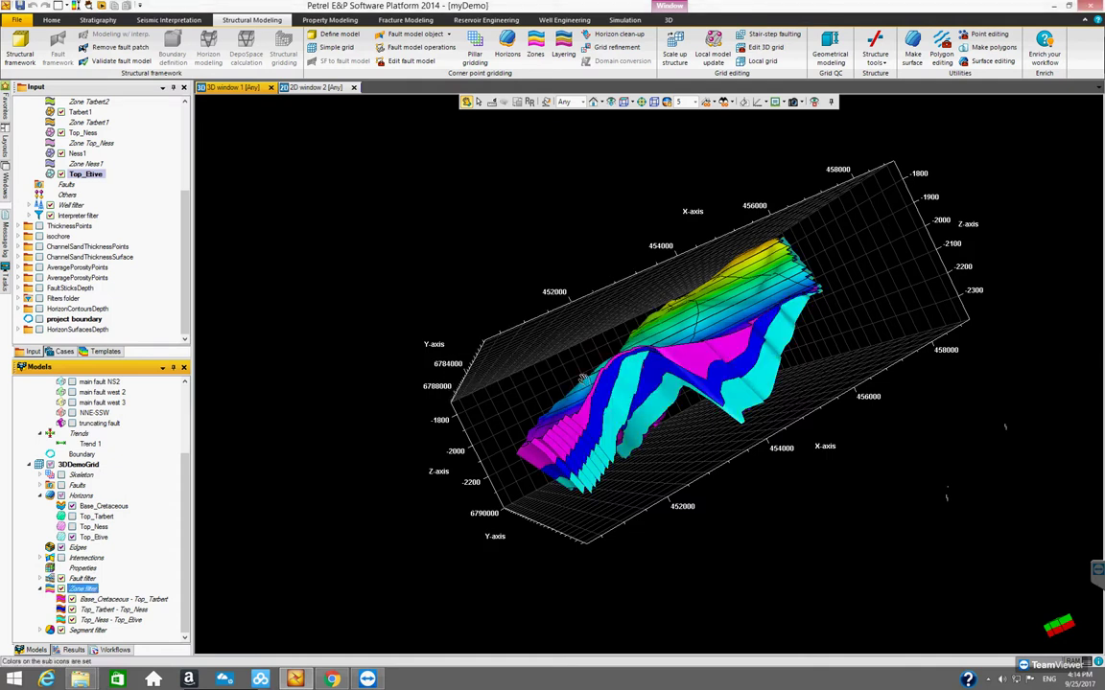
{"action": "left_click_drag", "start_coordinate": [604, 414], "coordinate": [710, 513]}
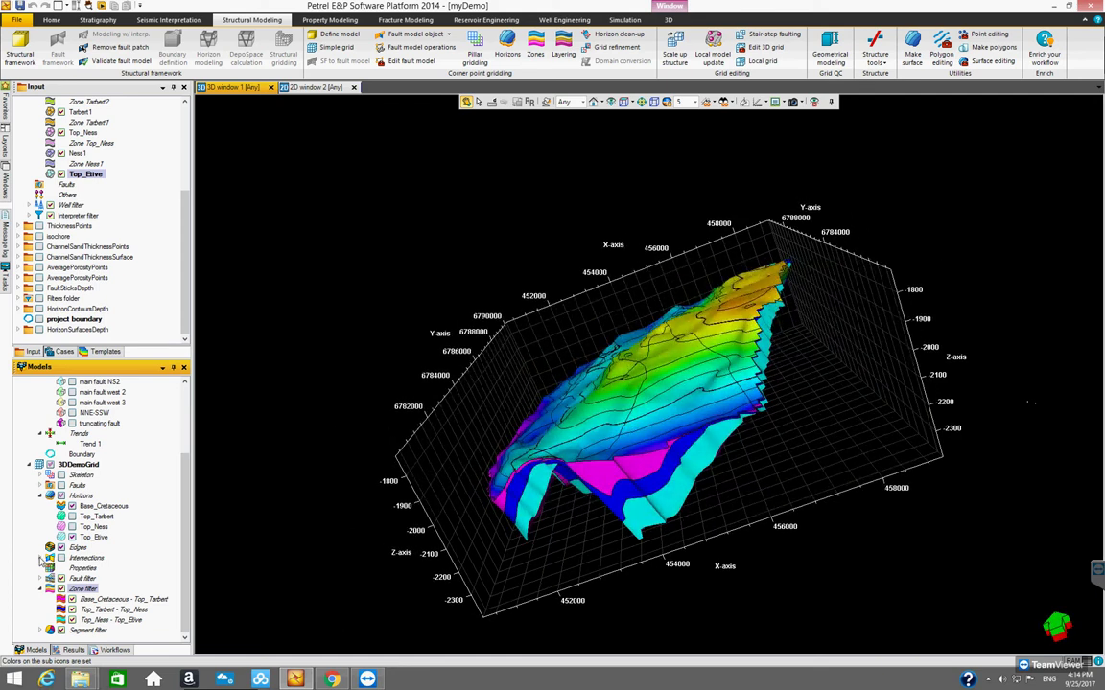
- List the intersections of 3DDemoGrid and display Grid I-direction 1
{"action": "left_click", "coordinate": [40, 559]}
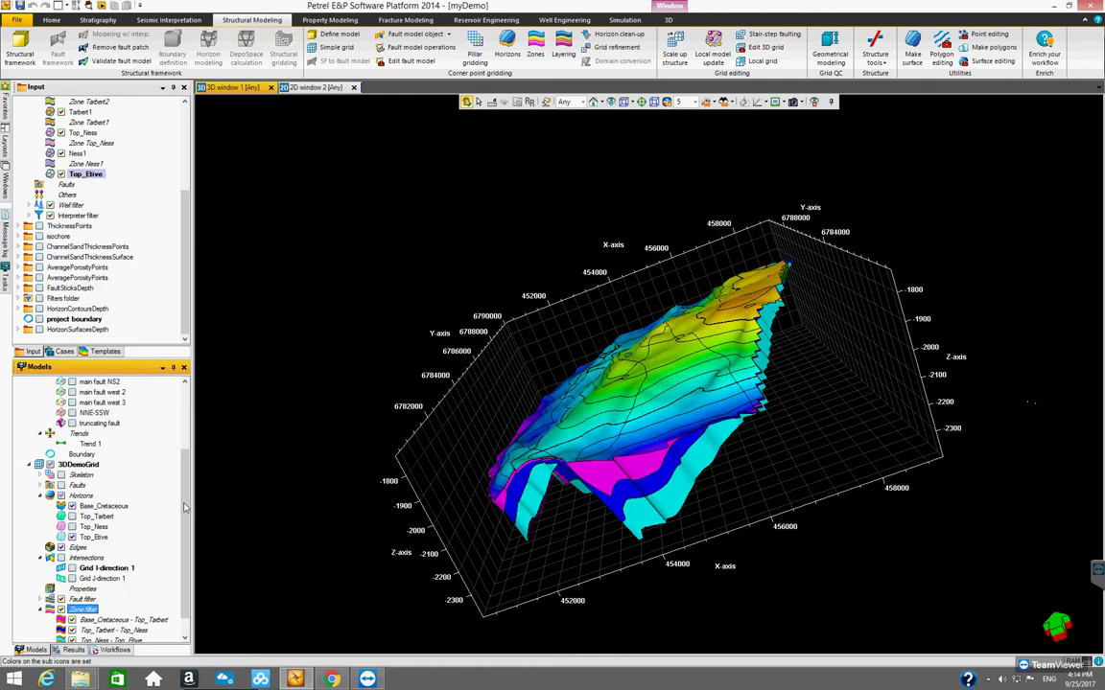
{"action": "scroll", "coordinate": [183, 542], "scroll_direction": "down", "scroll_amount": 1}
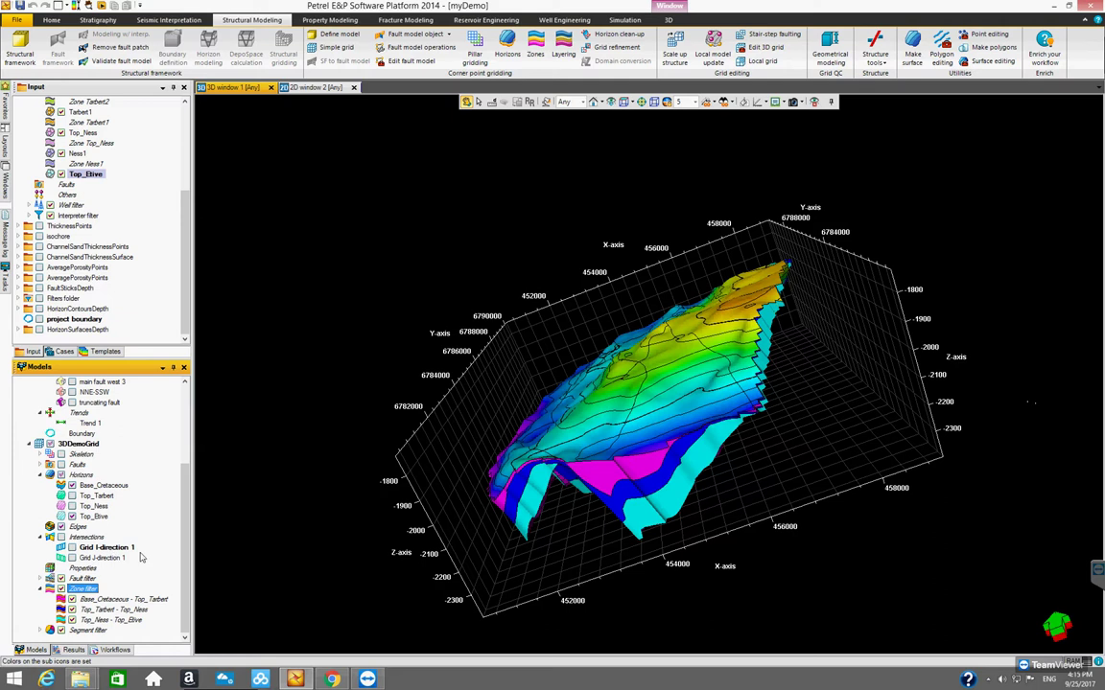
{"action": "left_click_drag", "start_coordinate": [531, 529], "coordinate": [610, 453]}
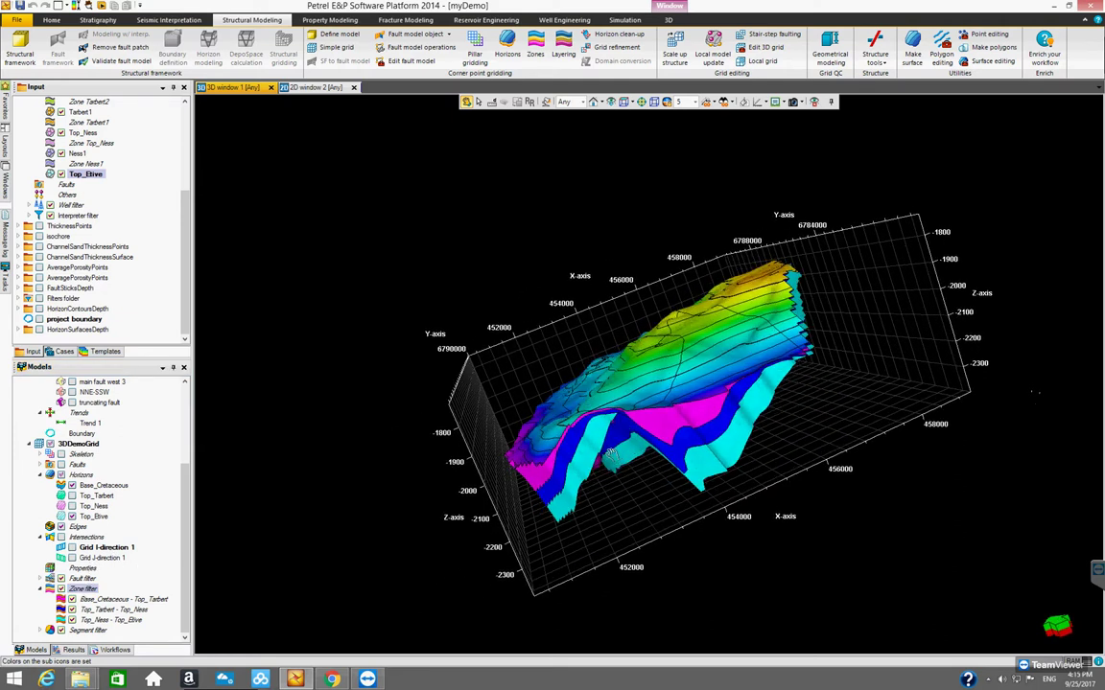
{"action": "left_click", "coordinate": [72, 547]}
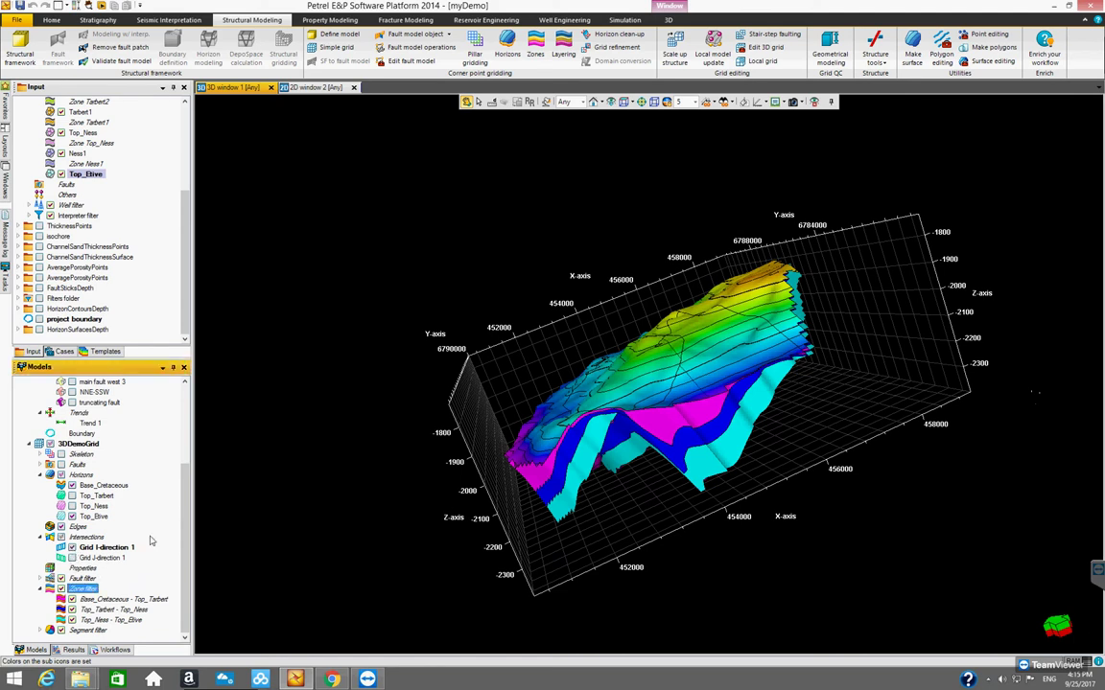
{"action": "left_click_drag", "start_coordinate": [643, 402], "coordinate": [182, 471]}
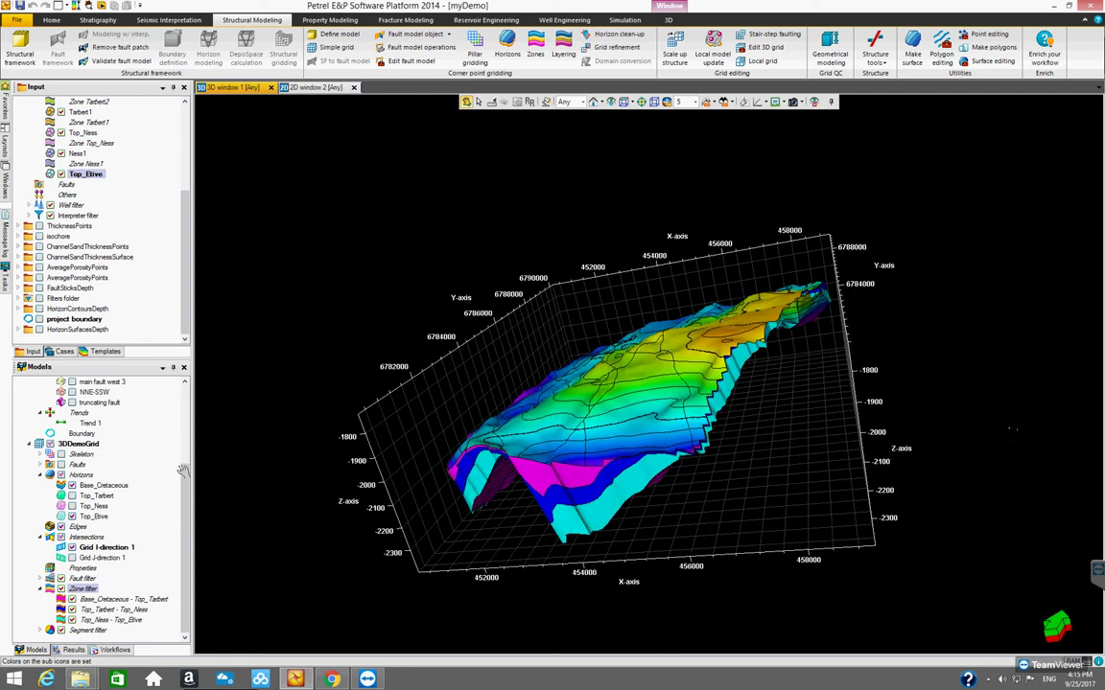
- Hide the horizons and edges of 3DDemoGrid and view the I-direction intersection on its own from several angles
{"action": "left_click", "coordinate": [60, 474]}
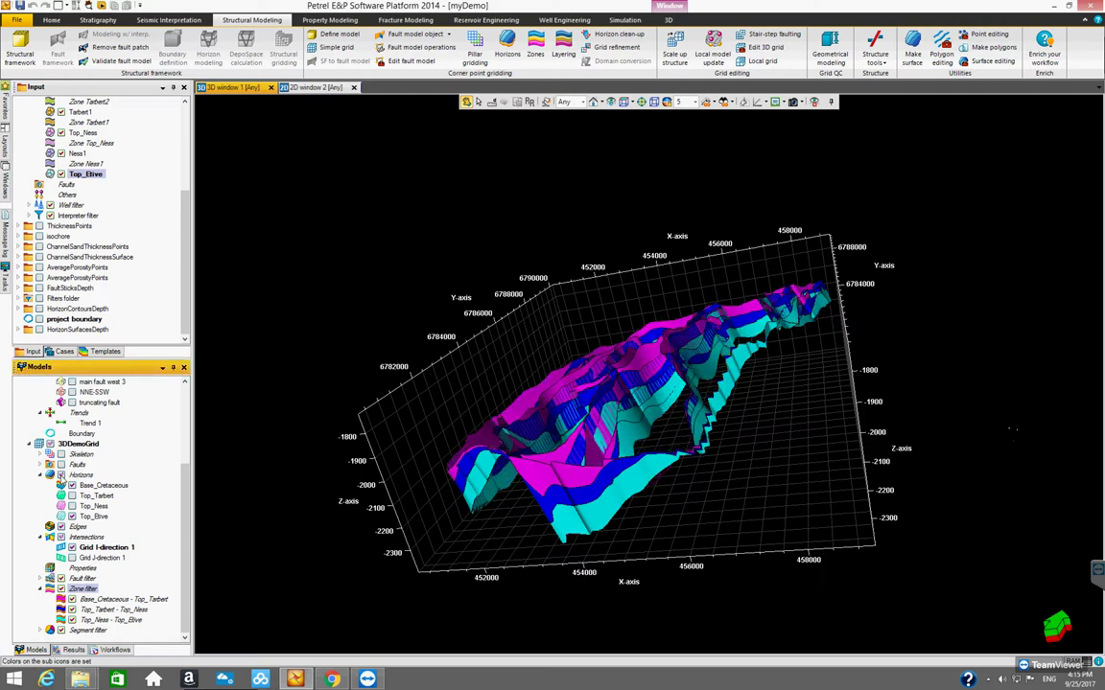
{"action": "left_click", "coordinate": [60, 527]}
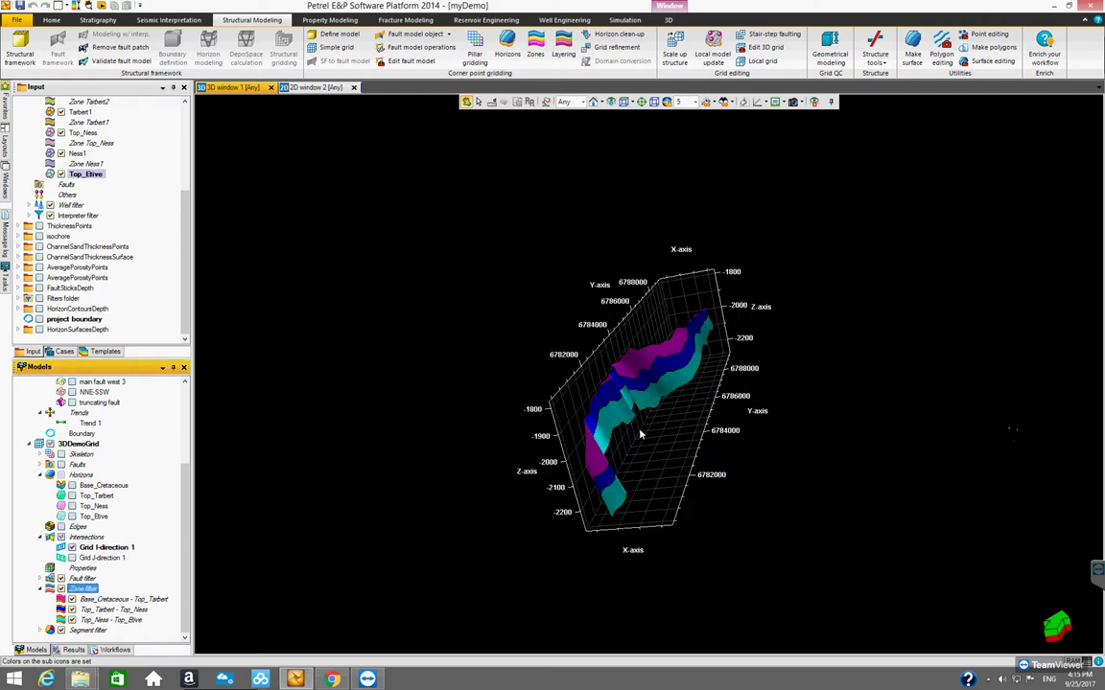
{"action": "left_click_drag", "start_coordinate": [534, 356], "coordinate": [585, 391]}
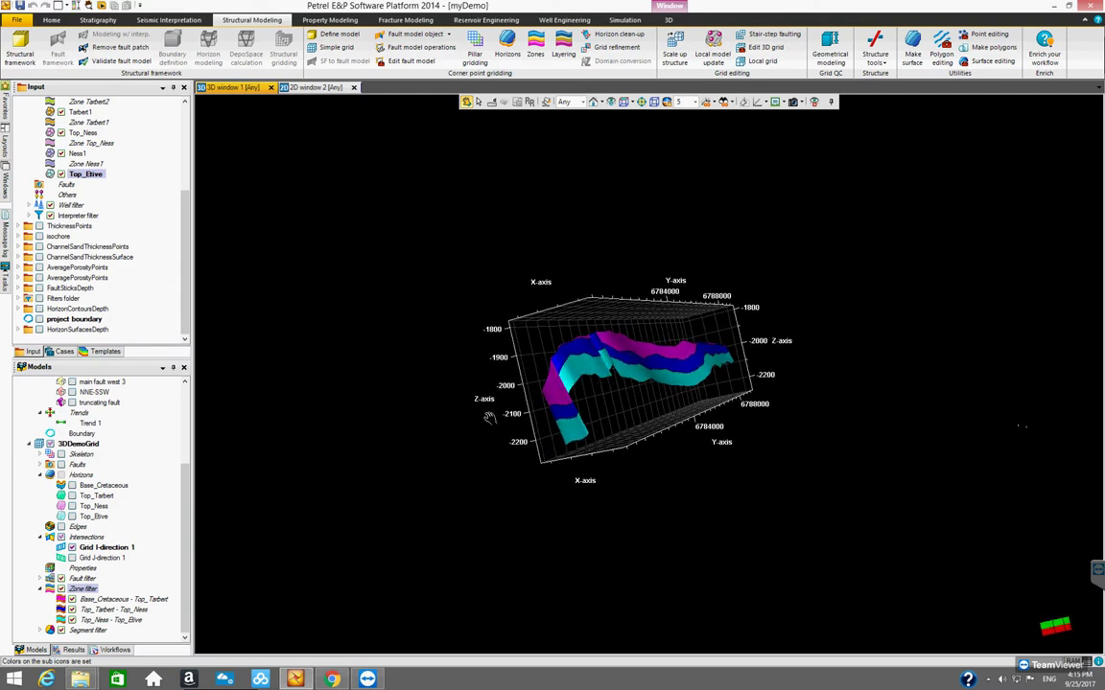
{"action": "left_click_drag", "start_coordinate": [515, 340], "coordinate": [522, 376]}
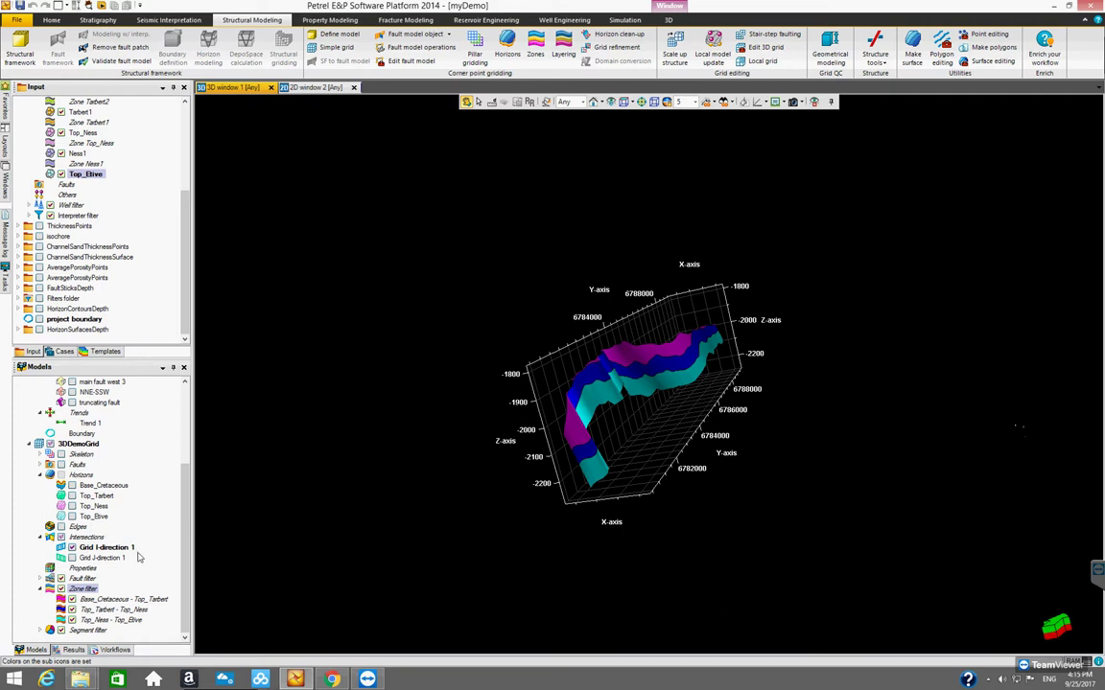
- Display the Grid J-direction 1 intersection as well and compare both intersections with the grid's faults shown and hidden
{"action": "left_click", "coordinate": [72, 558]}
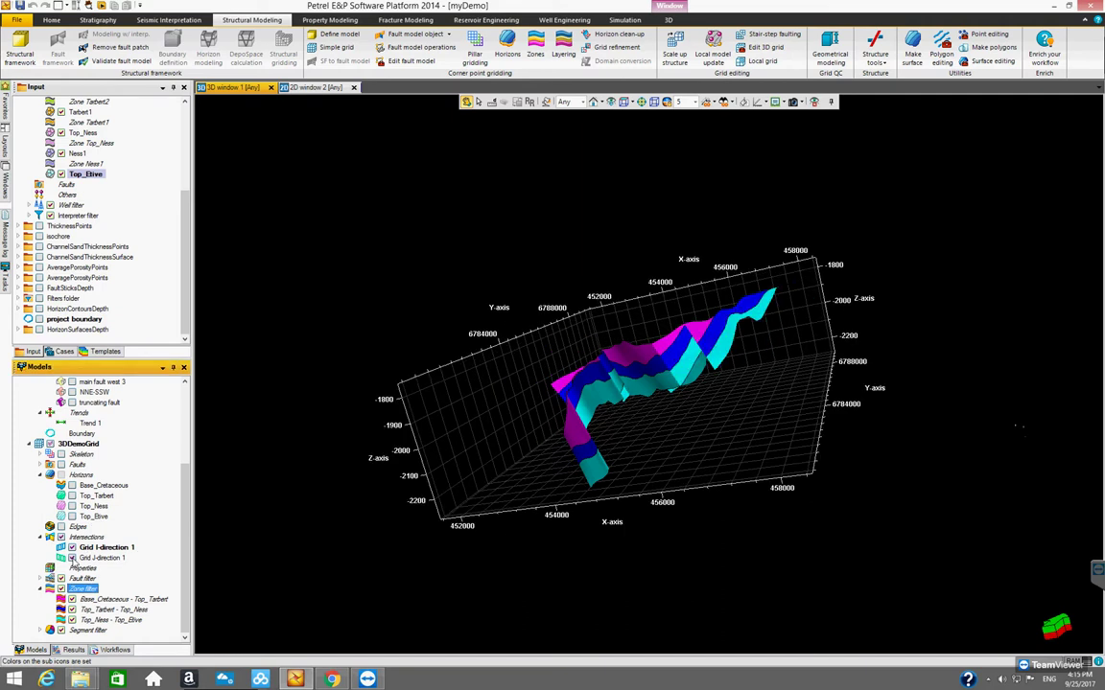
{"action": "left_click_drag", "start_coordinate": [551, 412], "coordinate": [383, 393]}
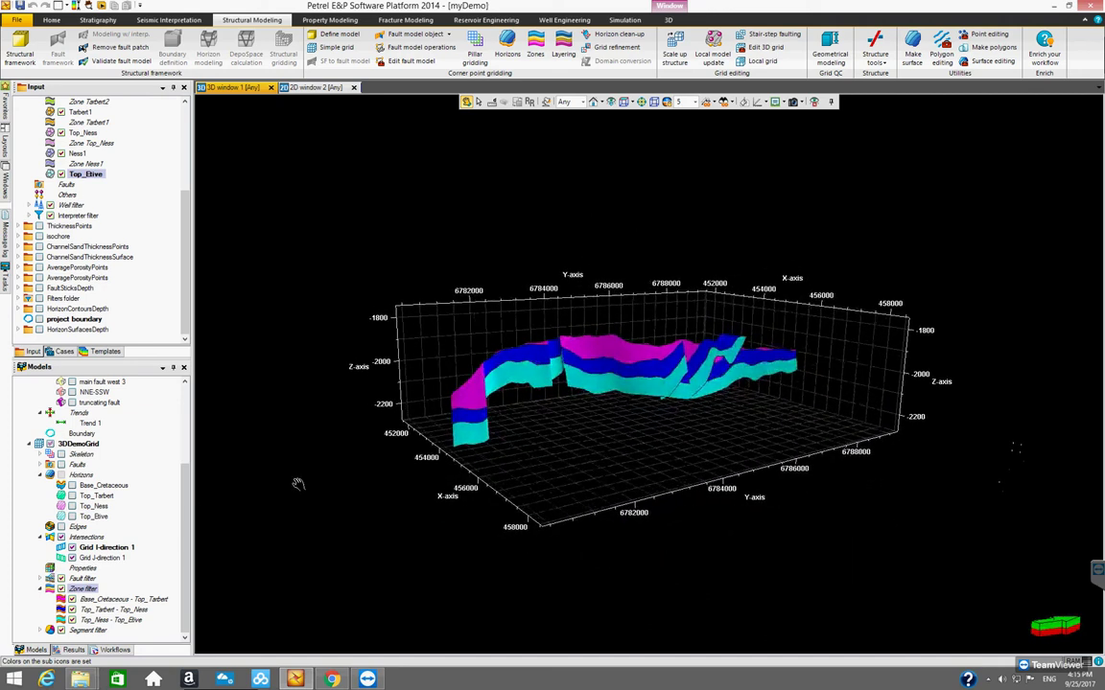
{"action": "left_click", "coordinate": [61, 466]}
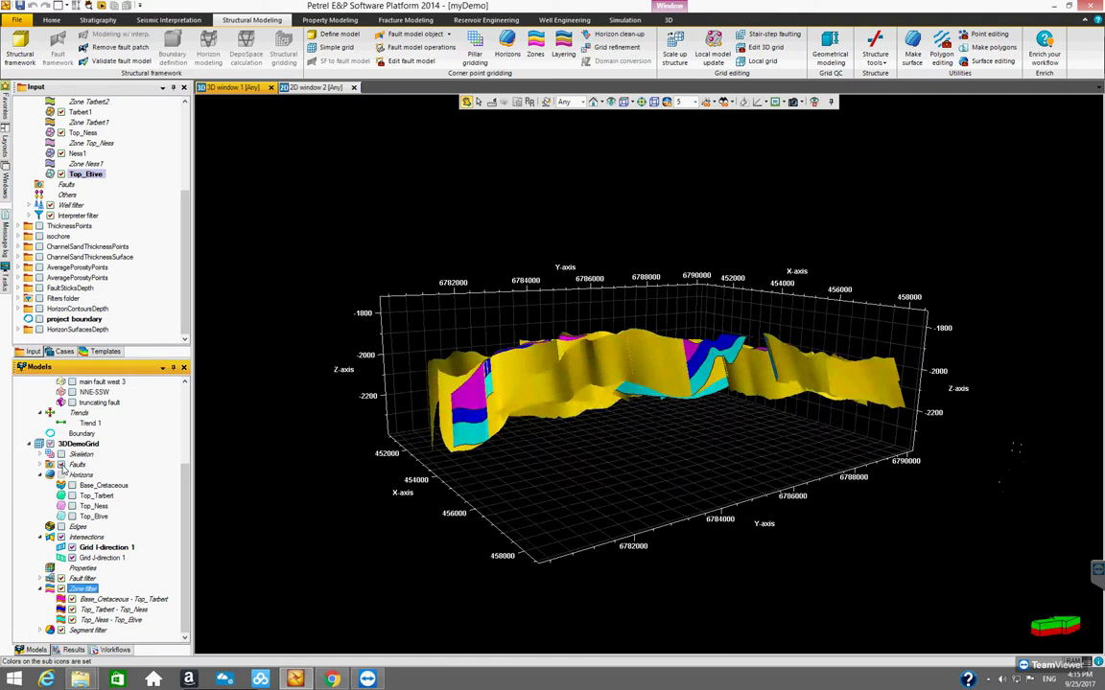
{"action": "left_click", "coordinate": [61, 465]}
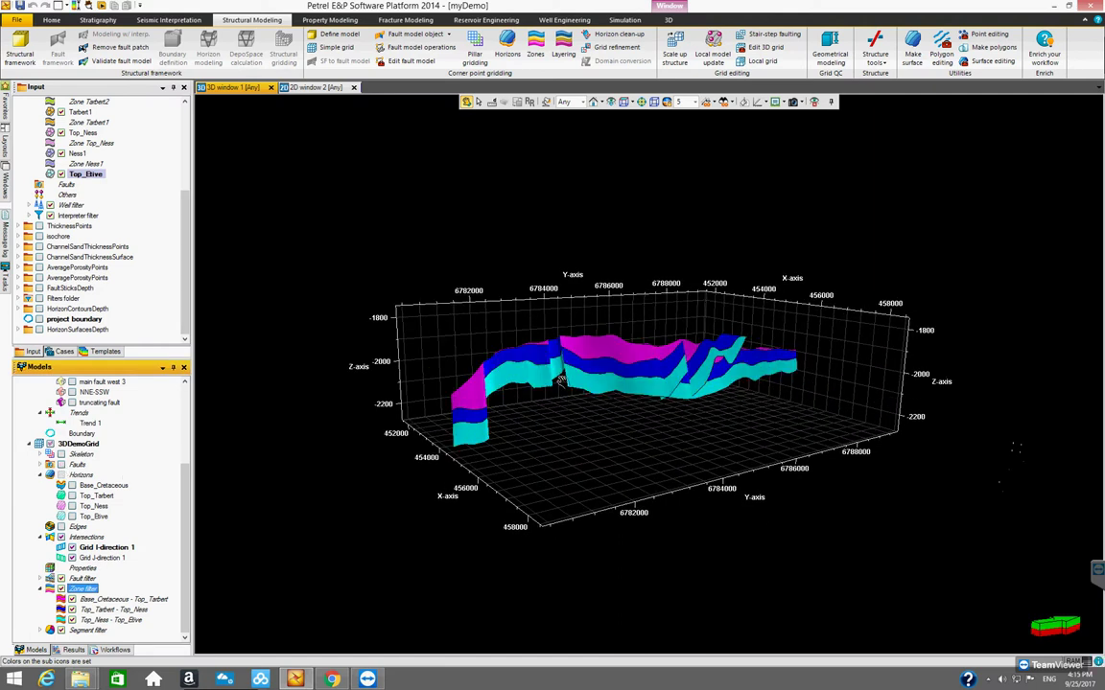
{"action": "left_click_drag", "start_coordinate": [628, 391], "coordinate": [446, 347]}
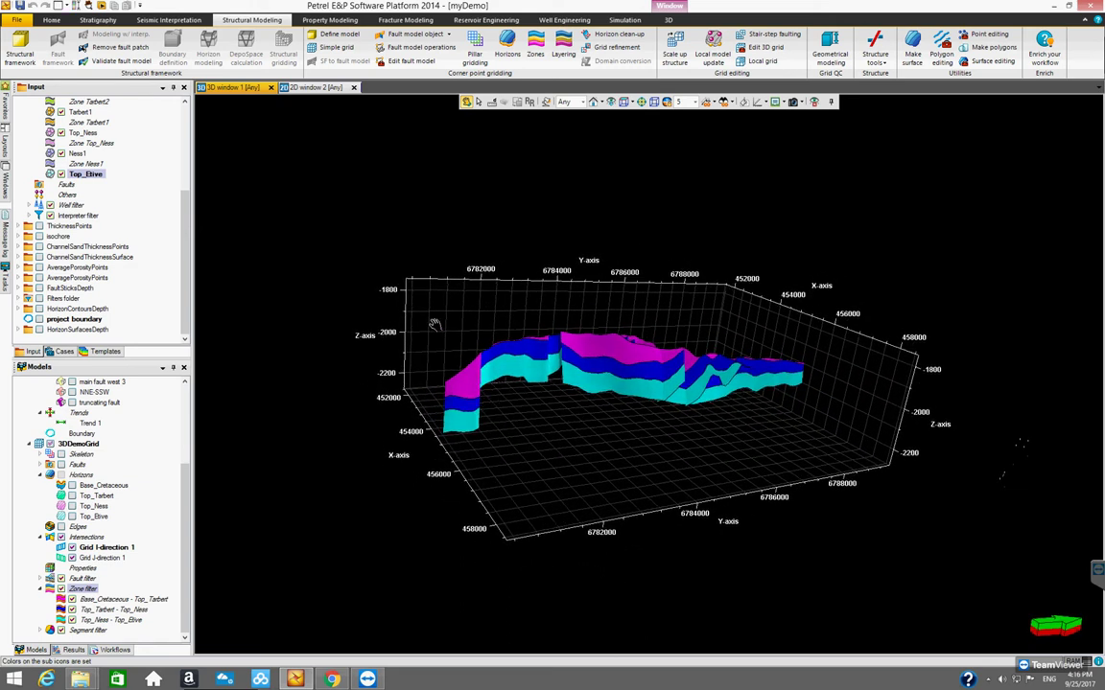
- Open the grid player and play the Grid I-direction 1 intersection forward through the grid
{"action": "left_click", "coordinate": [102, 5]}
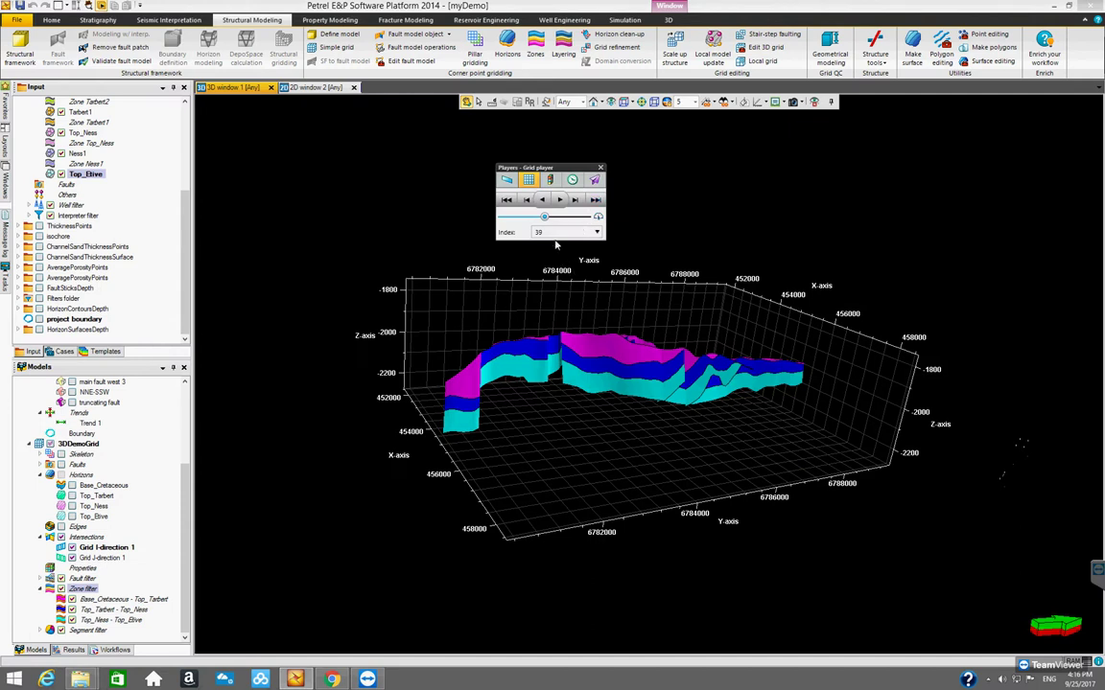
{"action": "left_click_drag", "start_coordinate": [584, 381], "coordinate": [552, 400]}
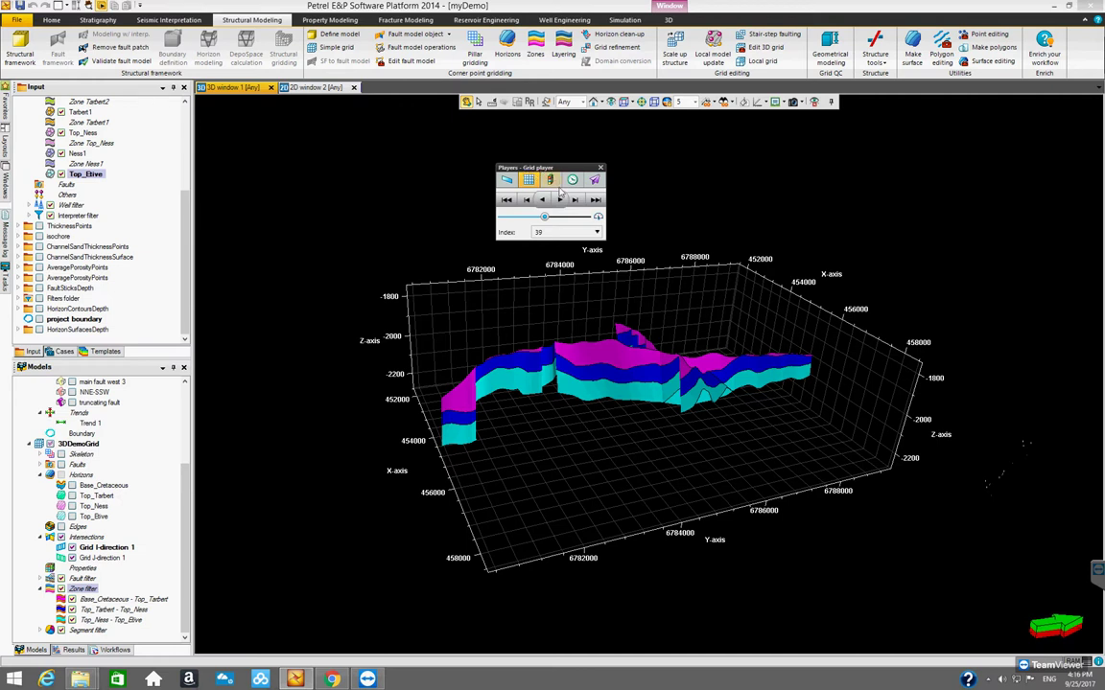
{"action": "left_click", "coordinate": [104, 547]}
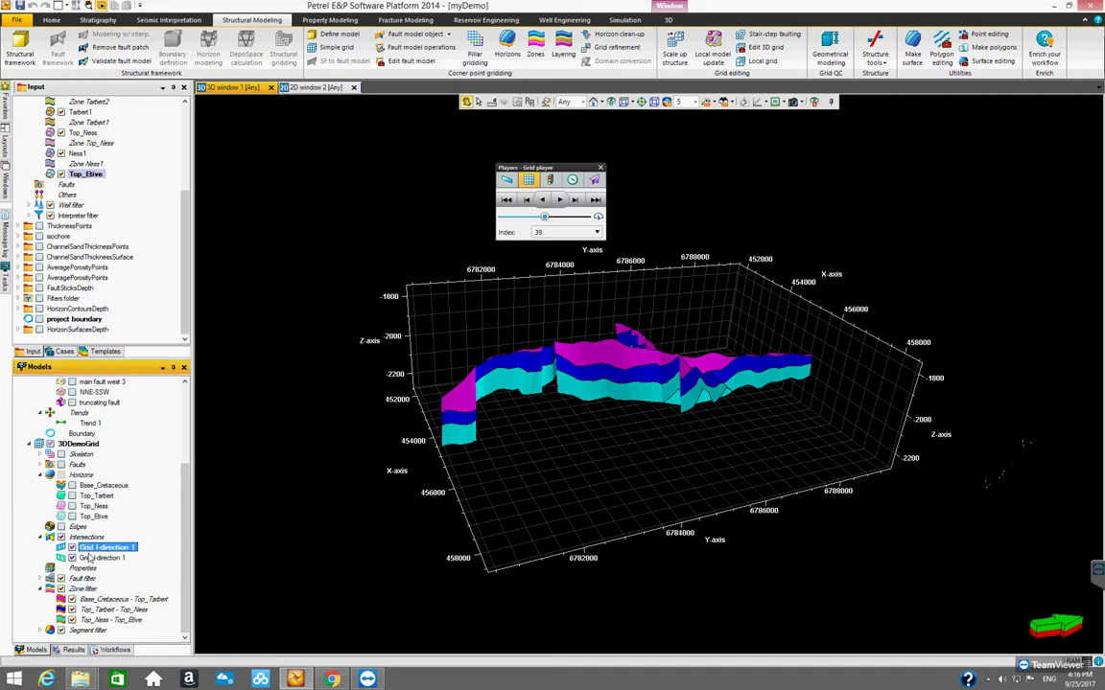
{"action": "left_click", "coordinate": [562, 200]}
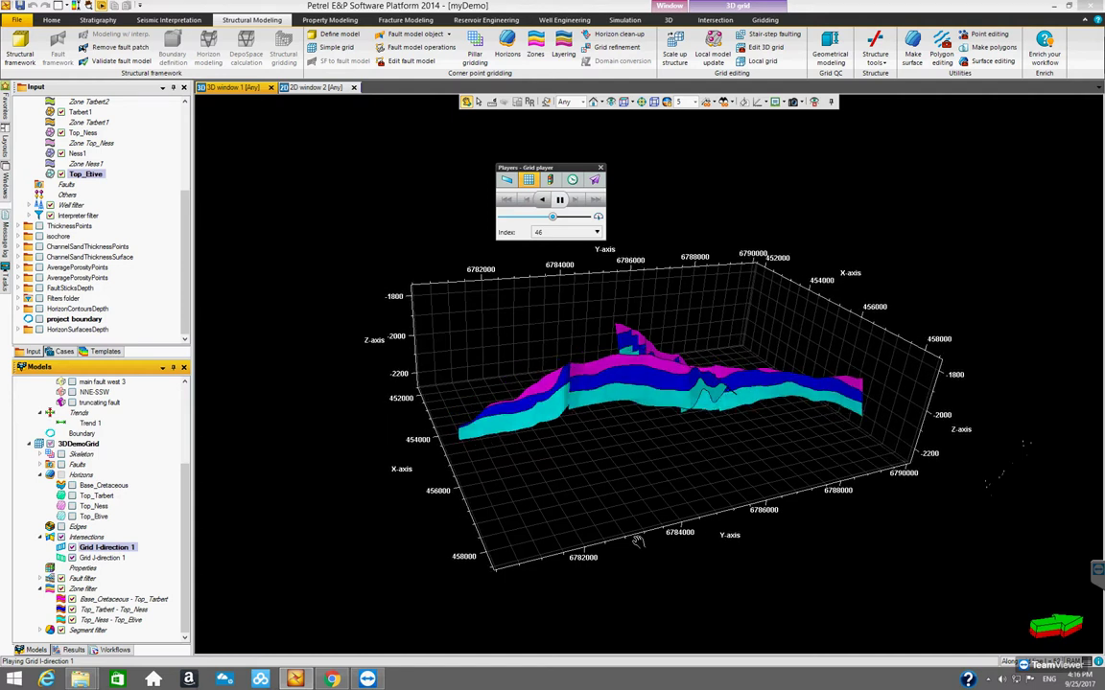
{"action": "left_click_drag", "start_coordinate": [580, 403], "coordinate": [619, 531]}
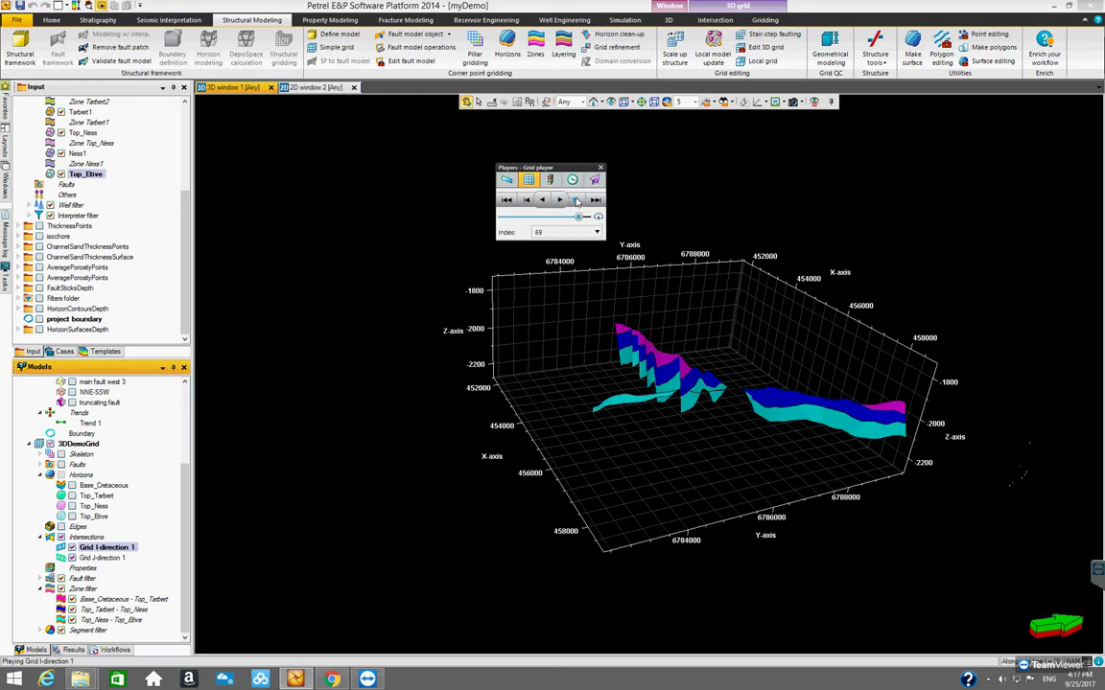
- Step the Grid I-direction 1 intersection forward and back with the grid player to inspect the zones
{"action": "left_click", "coordinate": [577, 201]}
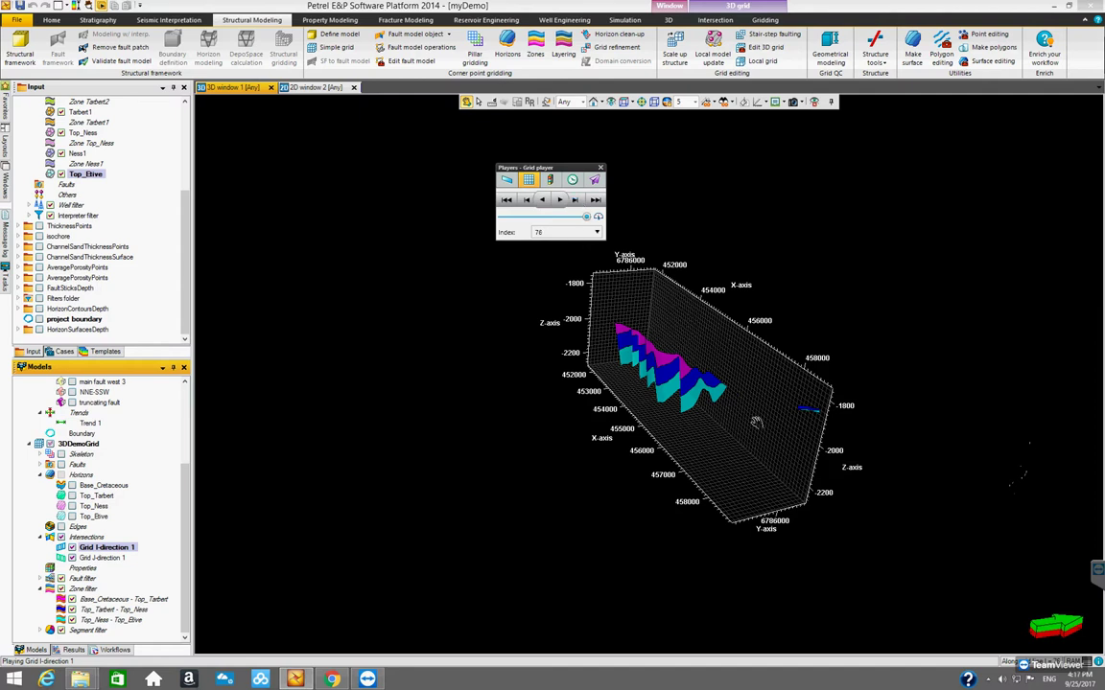
{"action": "left_click", "coordinate": [526, 202]}
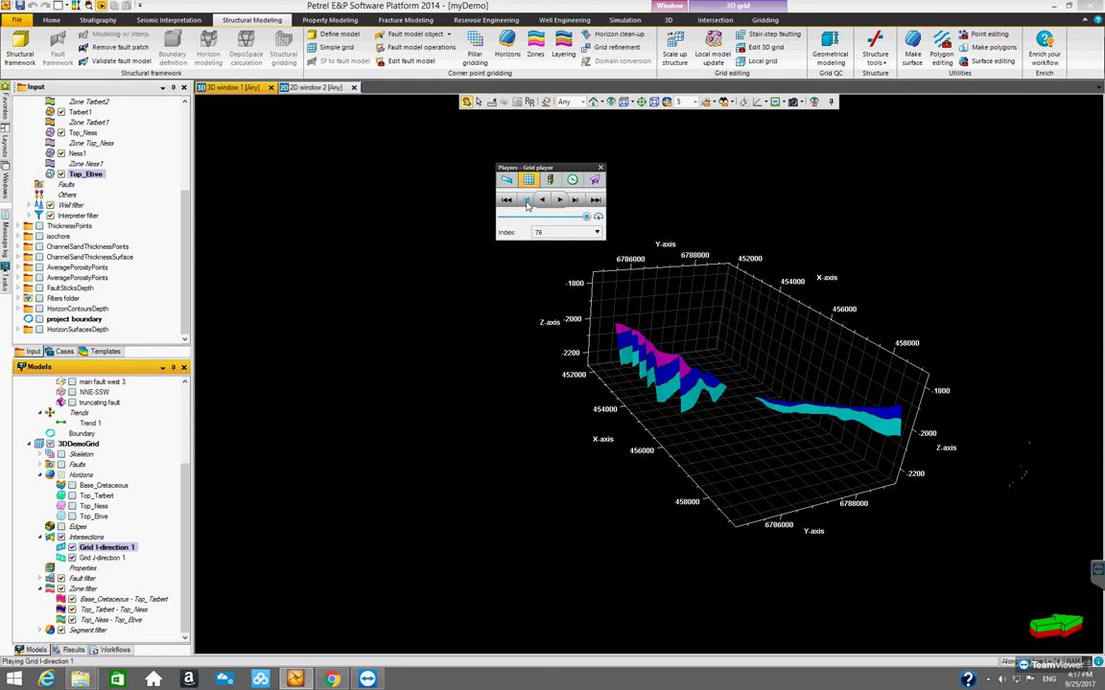
{"action": "left_click_drag", "start_coordinate": [475, 186], "coordinate": [460, 223]}
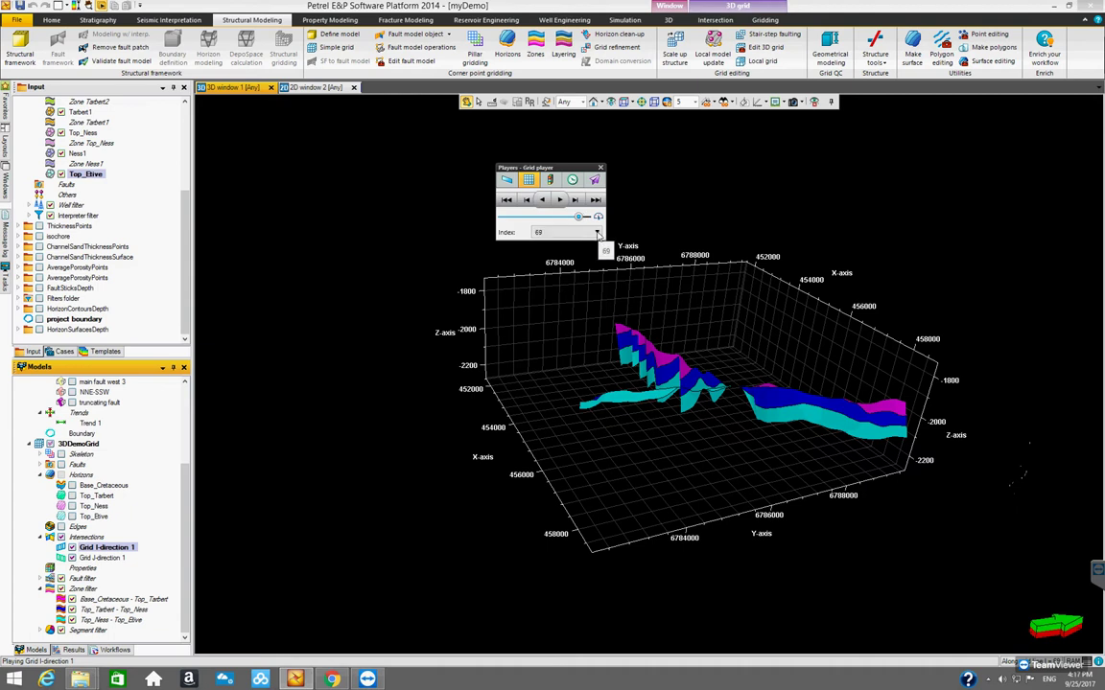
- Move the Grid I-direction 1 intersection to index 58, inspect it, and set its index to 42
{"action": "left_click", "coordinate": [597, 233]}
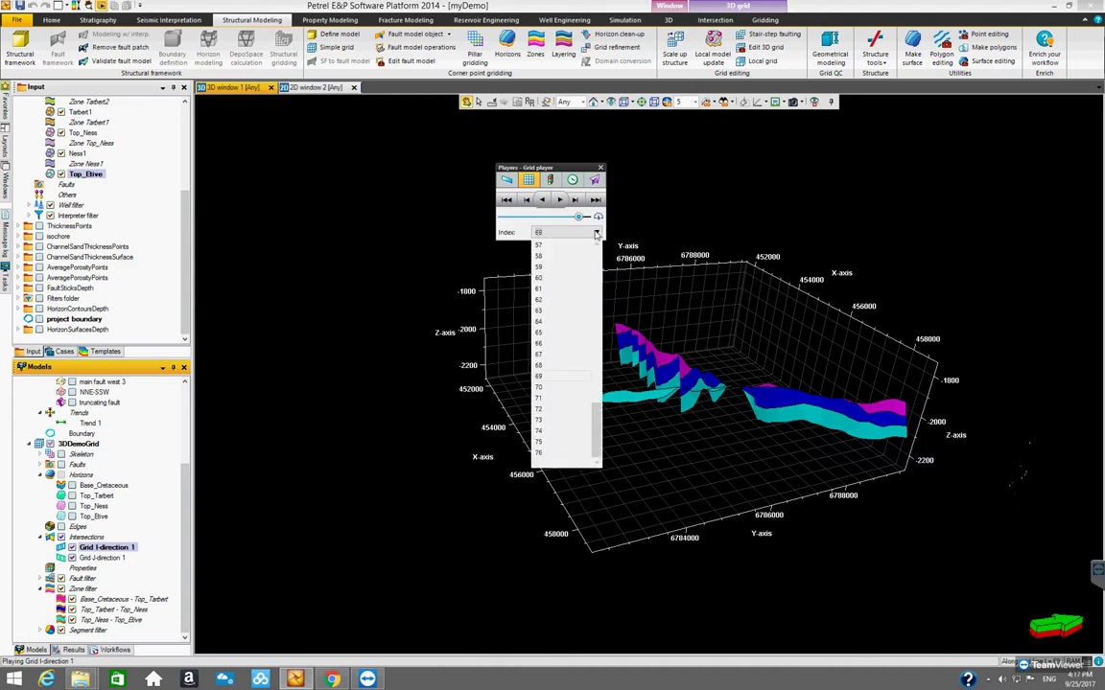
{"action": "left_click", "coordinate": [543, 256]}
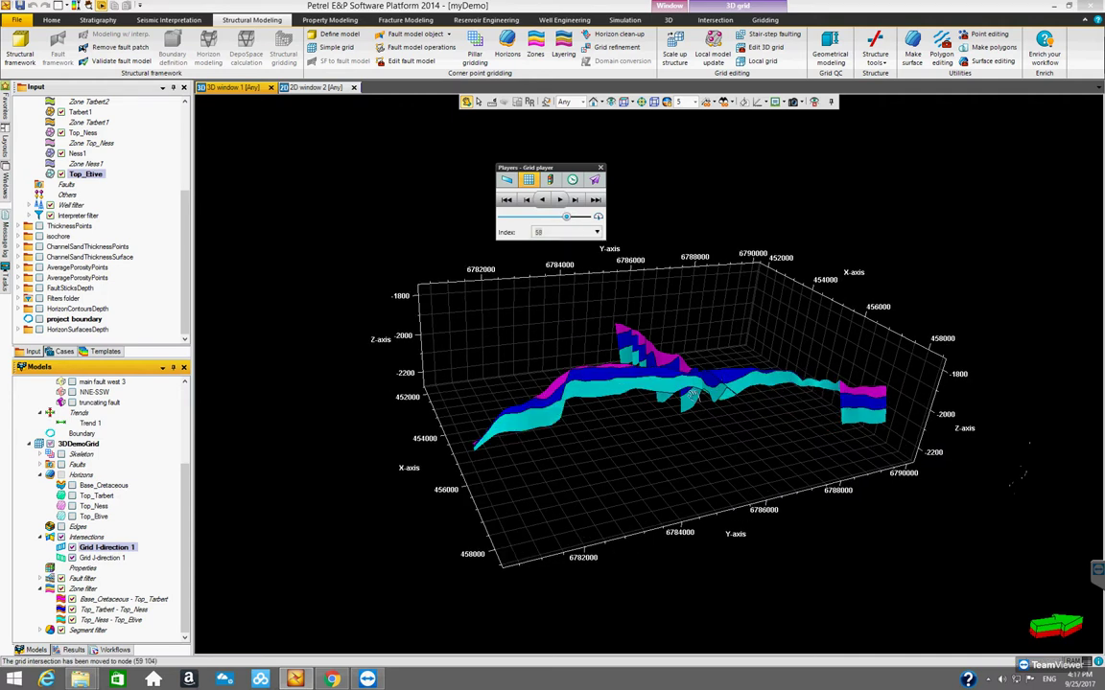
{"action": "left_click_drag", "start_coordinate": [781, 435], "coordinate": [677, 362]}
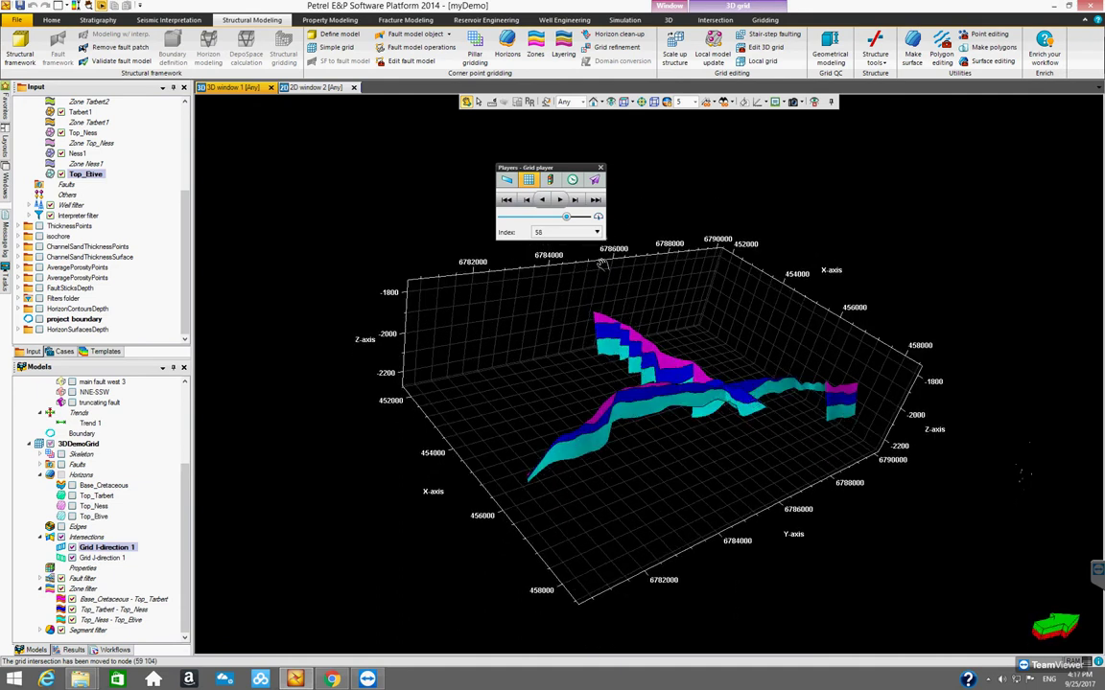
{"action": "left_click", "coordinate": [596, 234]}
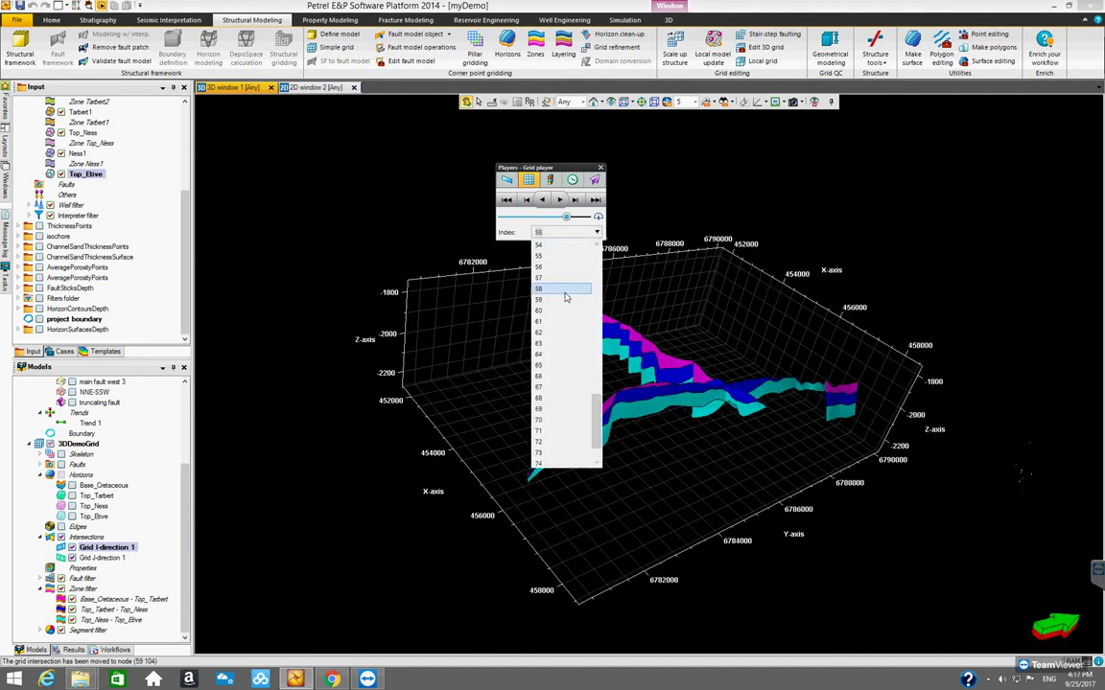
{"action": "scroll", "coordinate": [565, 293], "scroll_direction": "up", "scroll_amount": 4}
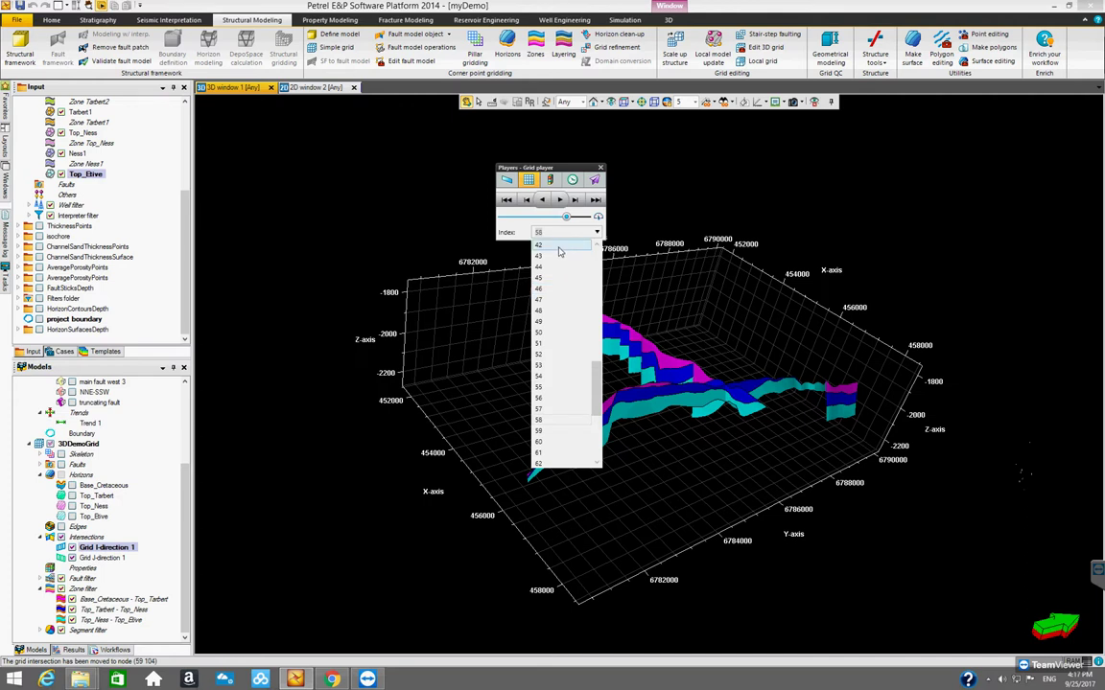
{"action": "left_click", "coordinate": [578, 263]}
{"action": "left_click_drag", "start_coordinate": [572, 436], "coordinate": [518, 450]}
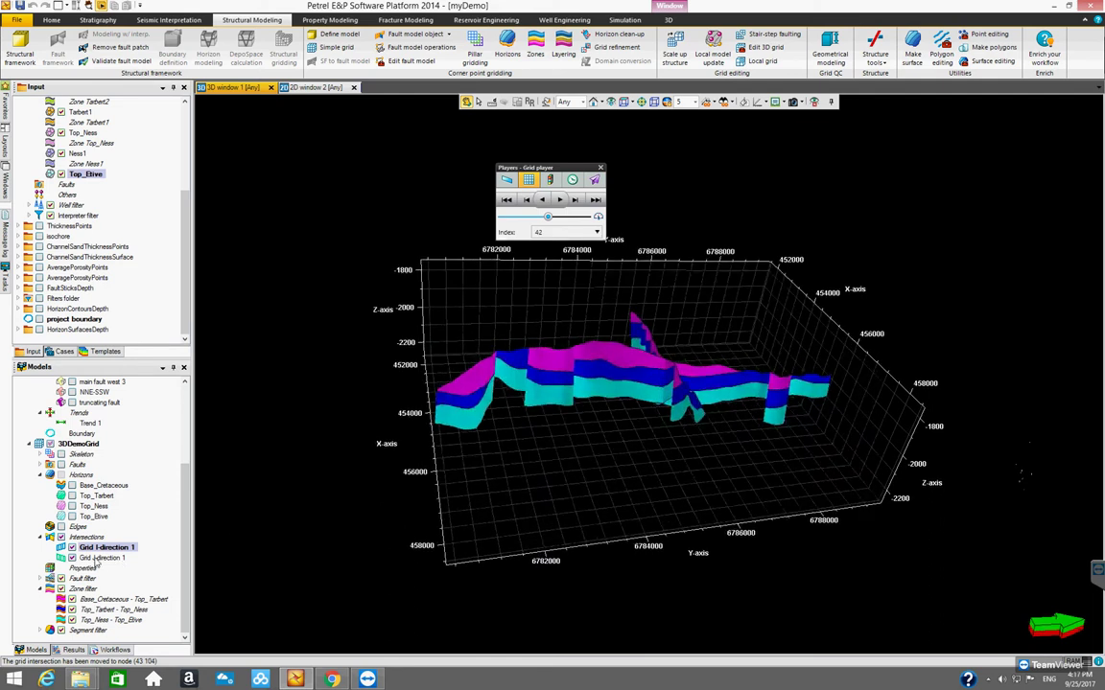
- Play the Grid J-direction 1 intersection forward through the 3D grid, stop it at index 58, and close the grid player
{"action": "left_click", "coordinate": [101, 558]}
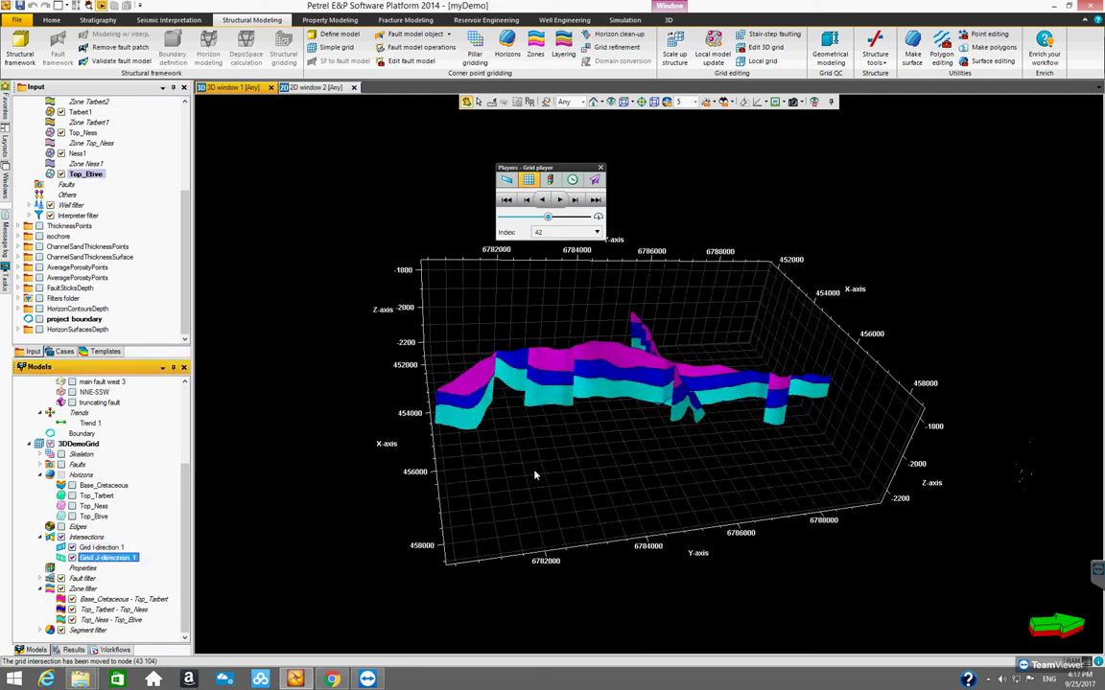
{"action": "left_click_drag", "start_coordinate": [672, 499], "coordinate": [791, 506]}
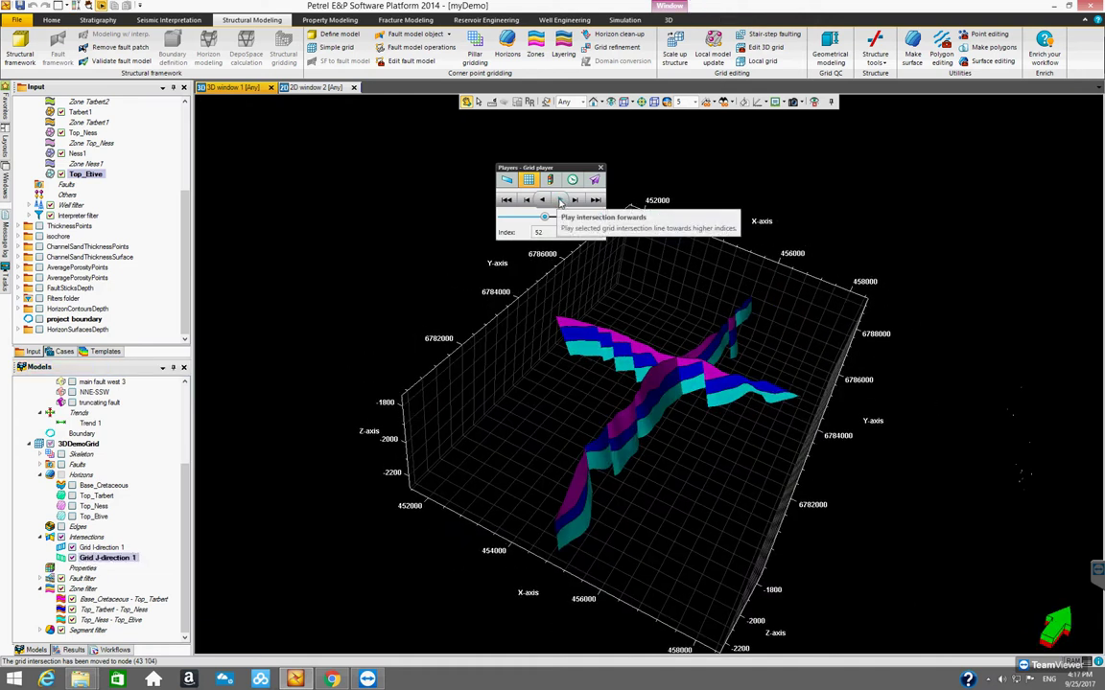
{"action": "left_click", "coordinate": [561, 201]}
{"action": "left_click_drag", "start_coordinate": [485, 370], "coordinate": [591, 452]}
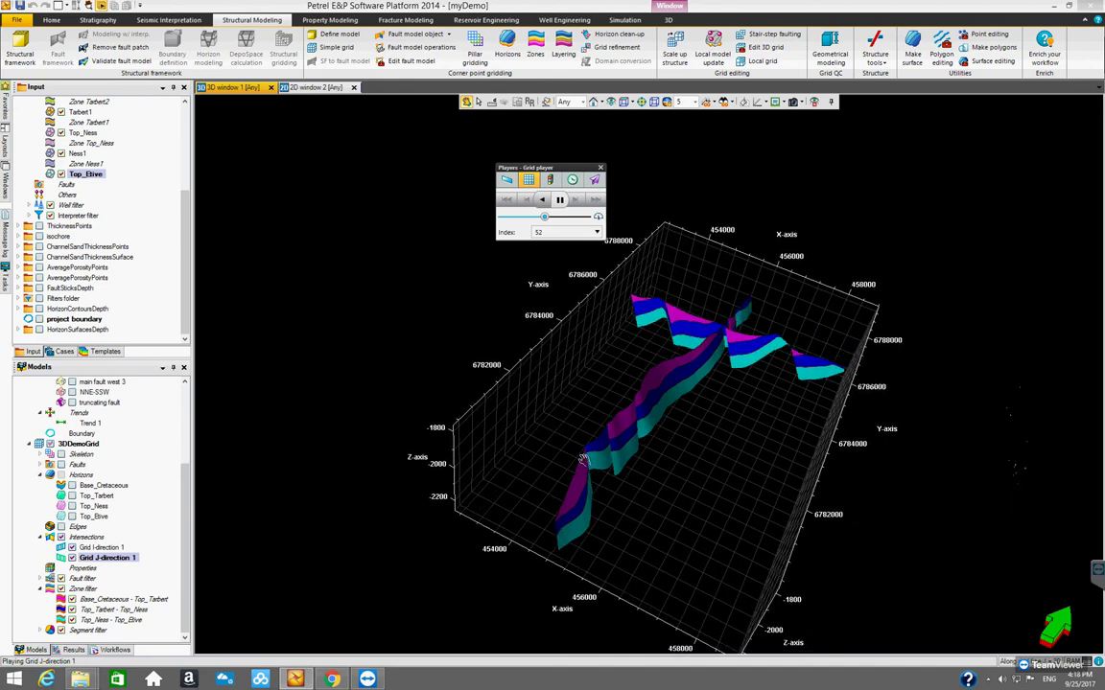
{"action": "left_click", "coordinate": [561, 199]}
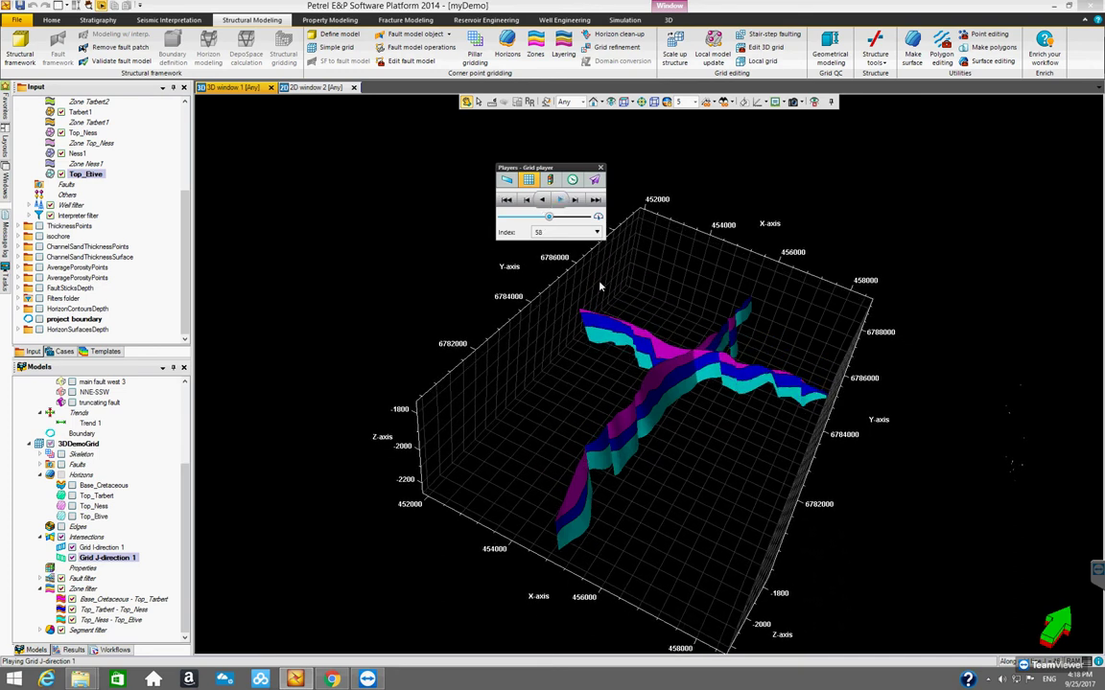
{"action": "left_click", "coordinate": [600, 169]}
- Start editing the 3D grid with the tool options shown and activate the Manipulate horizon line nodes tool
{"action": "left_click_drag", "start_coordinate": [654, 346], "coordinate": [681, 454]}
{"action": "scroll", "coordinate": [679, 460], "scroll_direction": "up", "scroll_amount": 5}
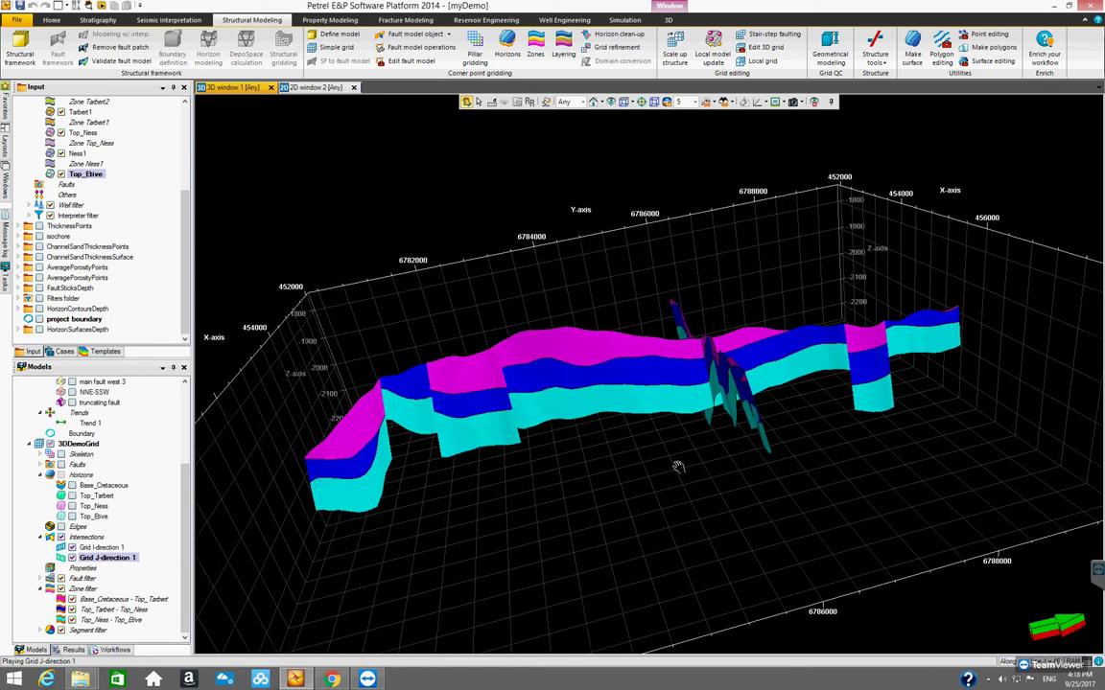
{"action": "scroll", "coordinate": [677, 467], "scroll_direction": "up", "scroll_amount": 2}
{"action": "mouse_move", "coordinate": [592, 400]}
{"action": "left_mouse_down"}
{"action": "mouse_move", "coordinate": [646, 358]}
{"action": "mouse_move", "coordinate": [673, 363]}
{"action": "mouse_move", "coordinate": [671, 449]}
{"action": "mouse_move", "coordinate": [614, 412]}
{"action": "mouse_move", "coordinate": [654, 377]}
{"action": "mouse_move", "coordinate": [577, 372]}
{"action": "mouse_move", "coordinate": [625, 365]}
{"action": "mouse_move", "coordinate": [671, 381]}
{"action": "mouse_move", "coordinate": [647, 353]}
{"action": "mouse_move", "coordinate": [778, 419]}
{"action": "mouse_move", "coordinate": [792, 442]}
{"action": "mouse_move", "coordinate": [703, 379]}
{"action": "mouse_move", "coordinate": [451, 419]}
{"action": "mouse_move", "coordinate": [487, 387]}
{"action": "mouse_move", "coordinate": [582, 380]}
{"action": "left_mouse_up"}
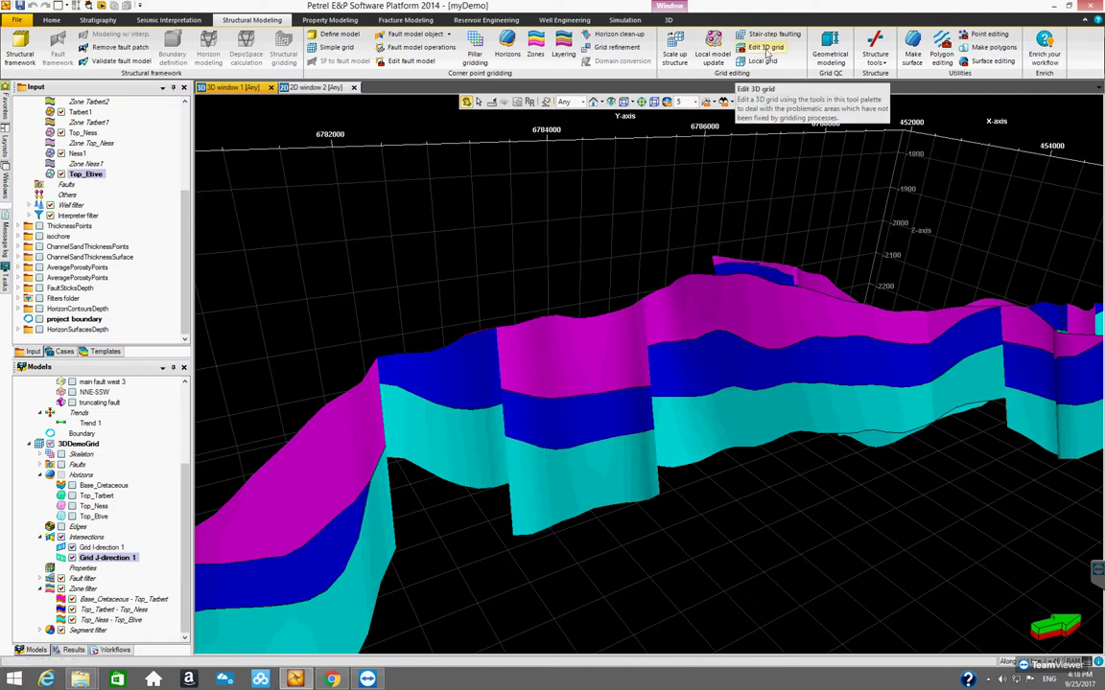
{"action": "left_click", "coordinate": [766, 51]}
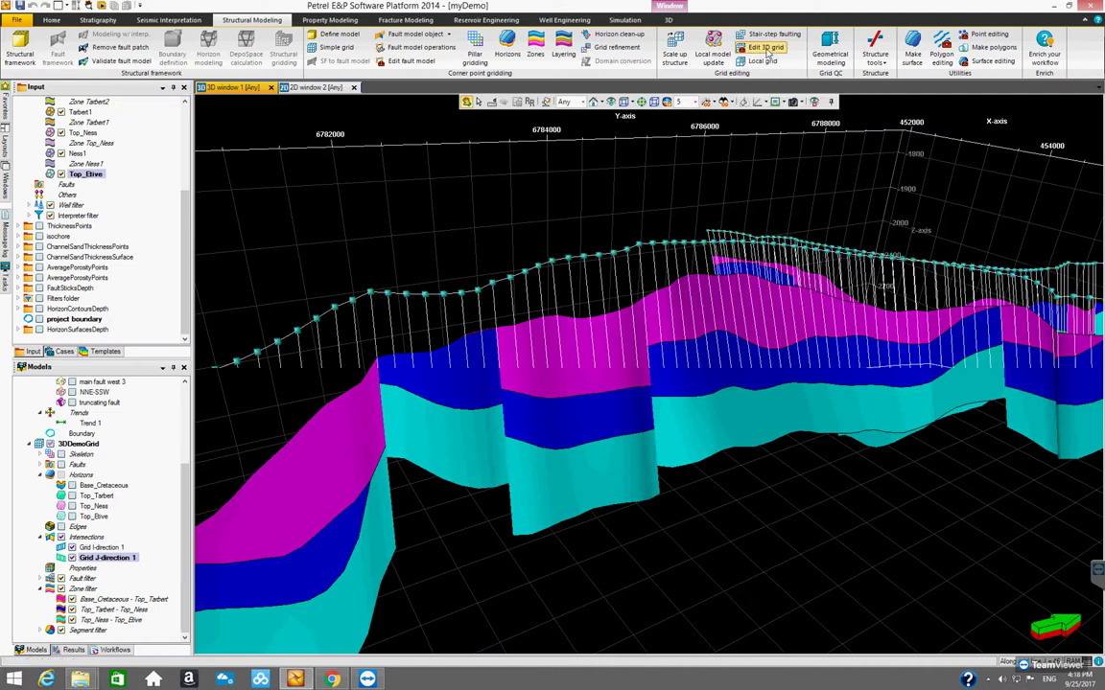
{"action": "left_click", "coordinate": [411, 189]}
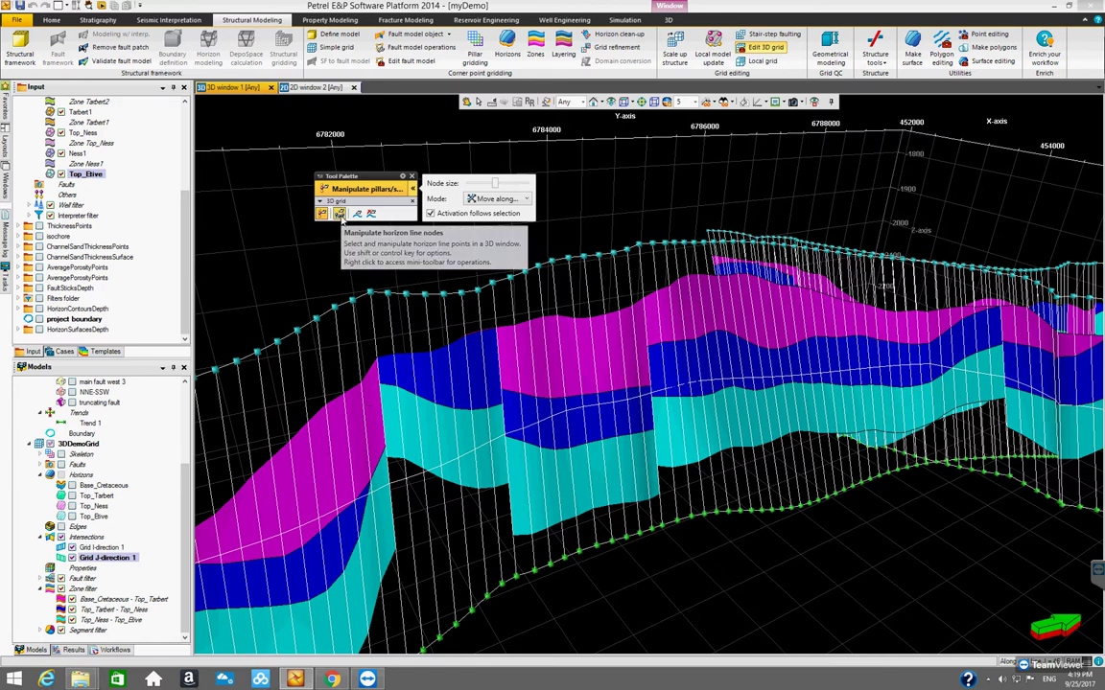
{"action": "left_click", "coordinate": [340, 214]}
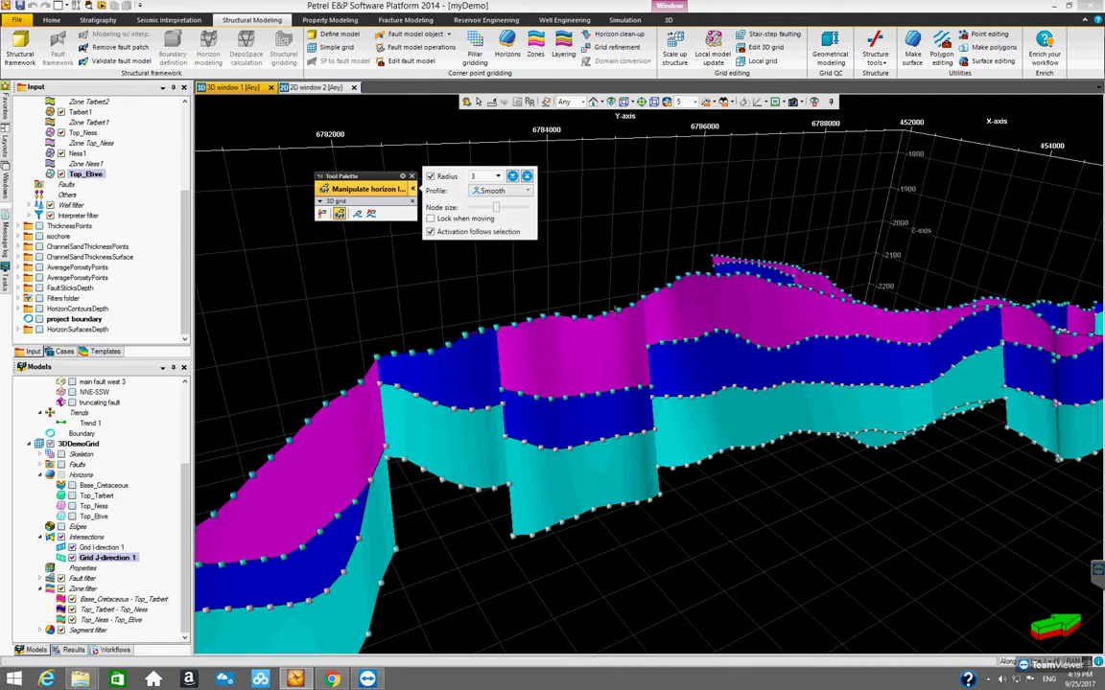
- Adjust the Top_Tarbert horizon nodes along Grid I-direction 1 near Y 6782000, using radius 3 and the Smooth profile
{"action": "left_click", "coordinate": [482, 331]}
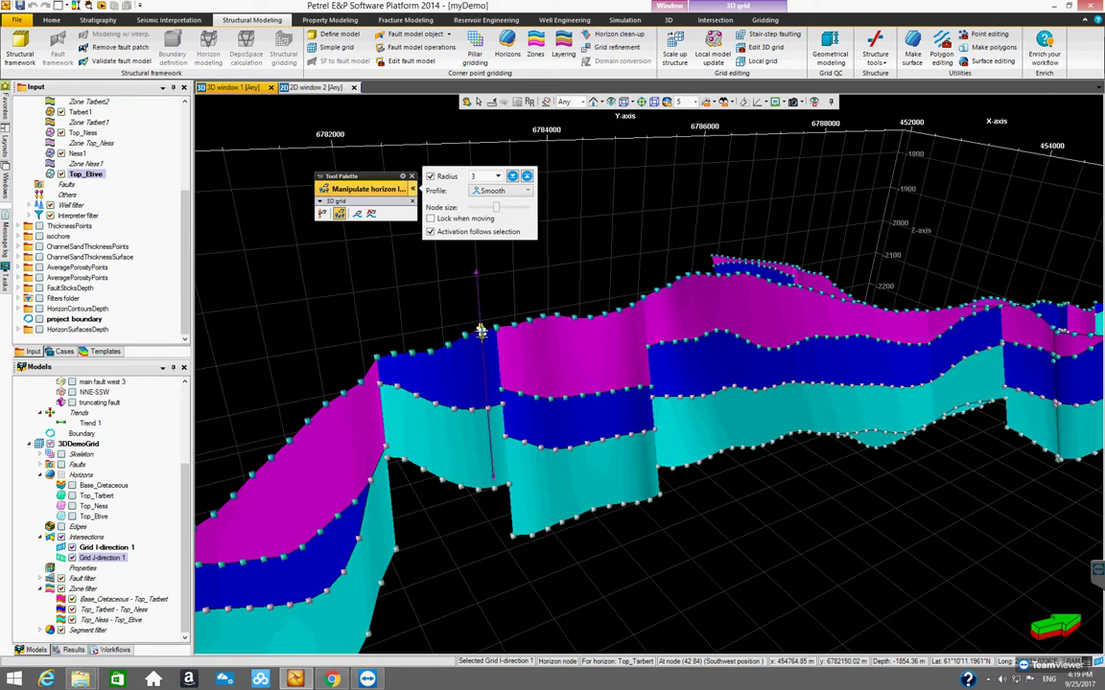
{"action": "left_click", "coordinate": [481, 331]}
{"action": "left_click_drag", "start_coordinate": [481, 334], "coordinate": [481, 335]}
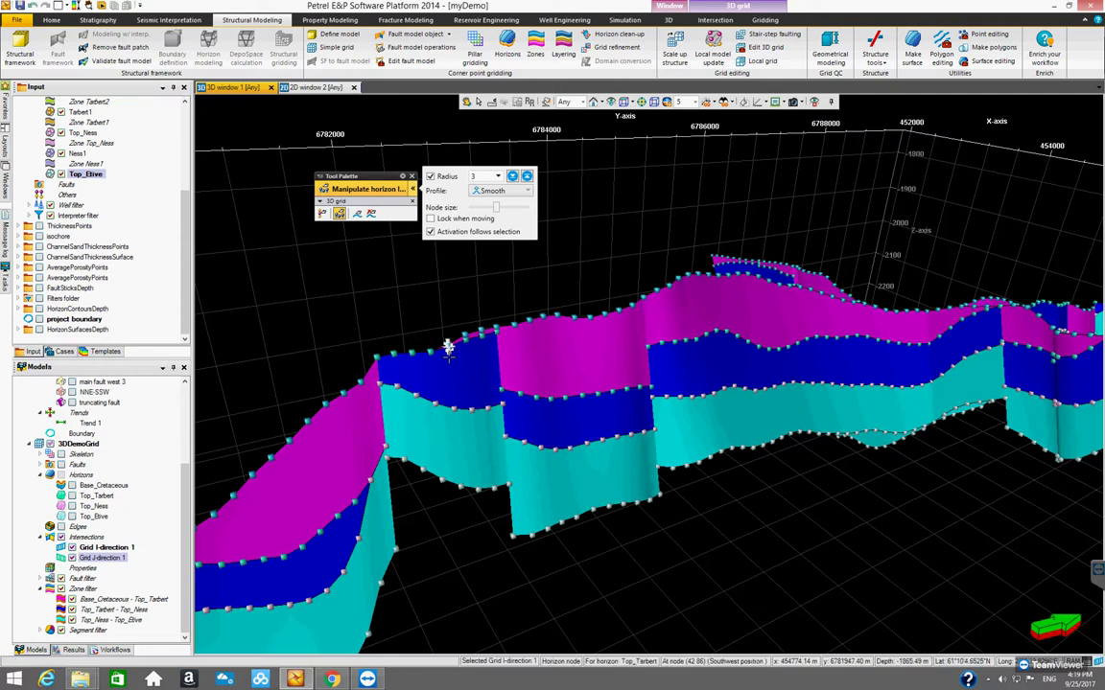
{"action": "left_click_drag", "start_coordinate": [447, 347], "coordinate": [409, 360]}
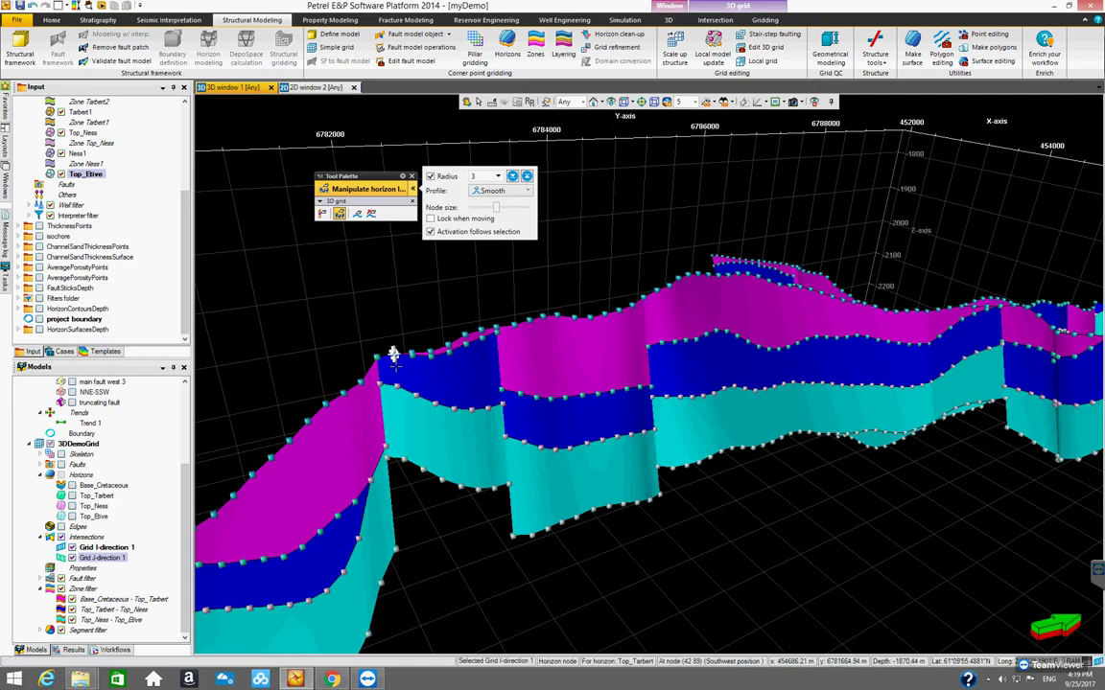
{"action": "left_click_drag", "start_coordinate": [394, 355], "coordinate": [393, 362]}
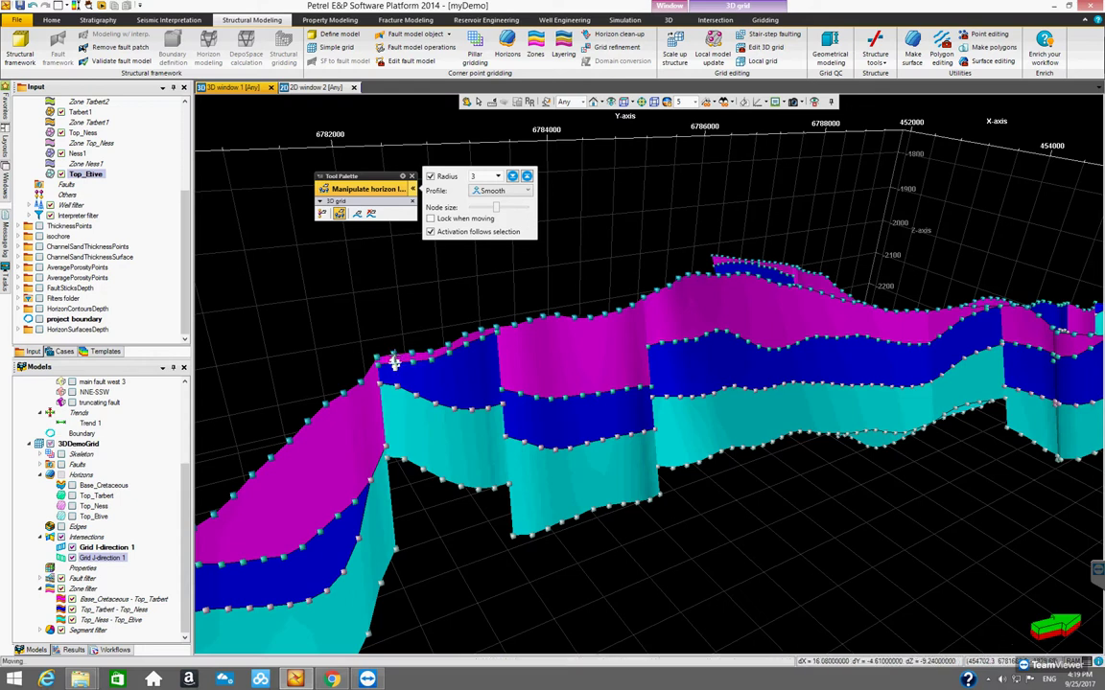
{"action": "left_click_drag", "start_coordinate": [393, 362], "coordinate": [393, 357]}
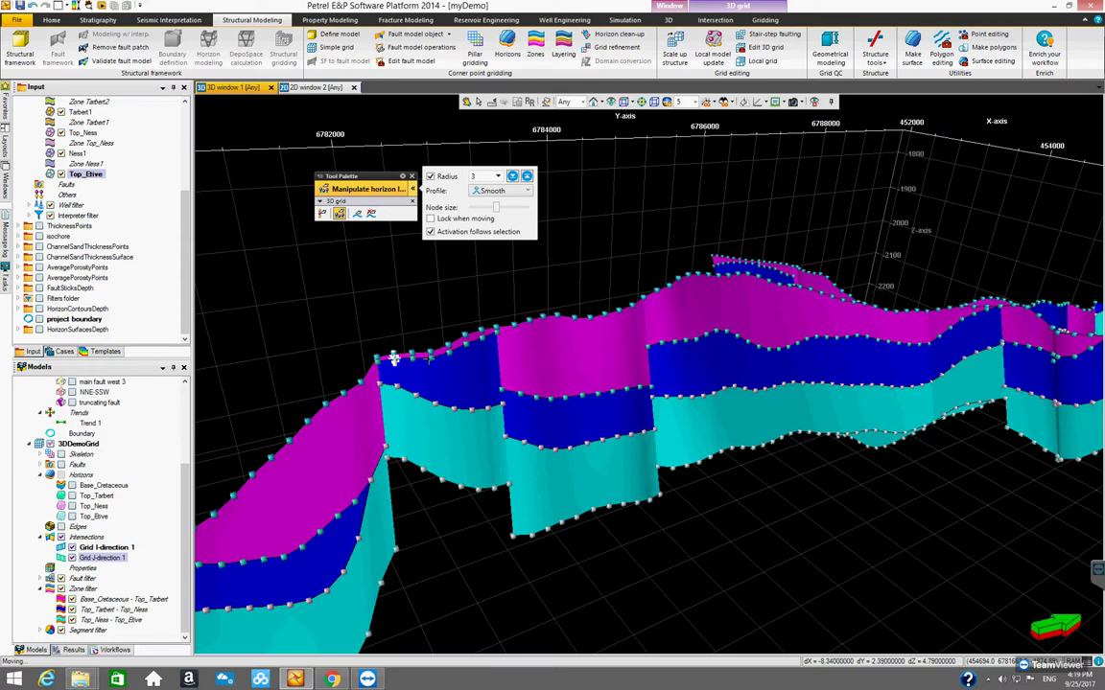
{"action": "left_click_drag", "start_coordinate": [393, 358], "coordinate": [395, 358]}
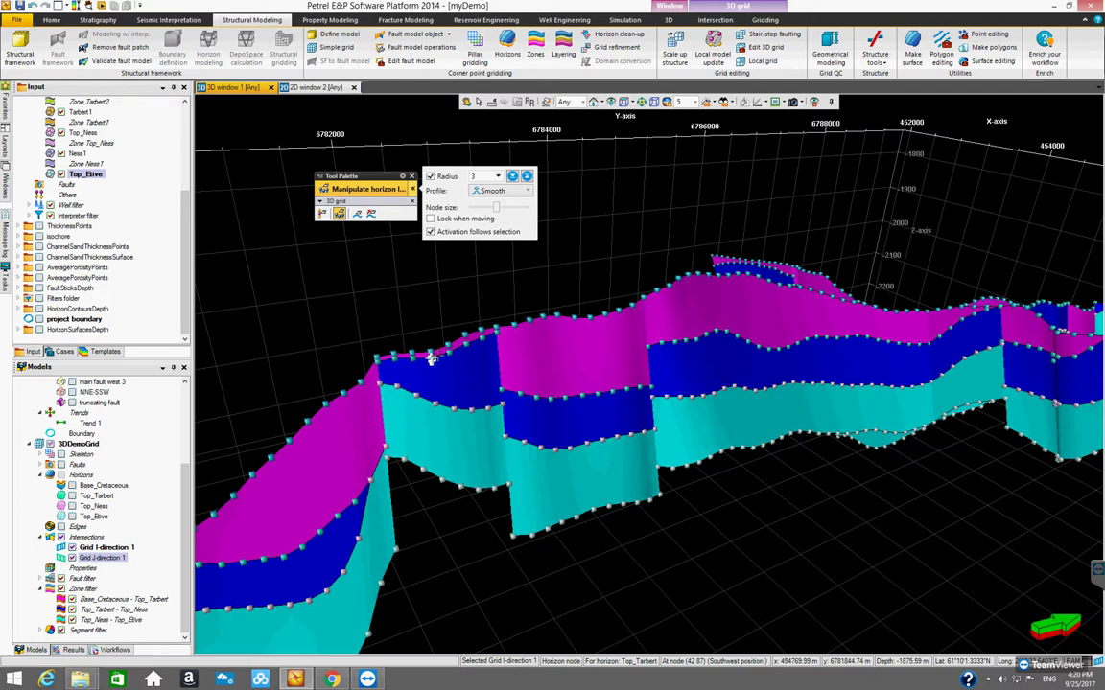
{"action": "left_click", "coordinate": [498, 176]}
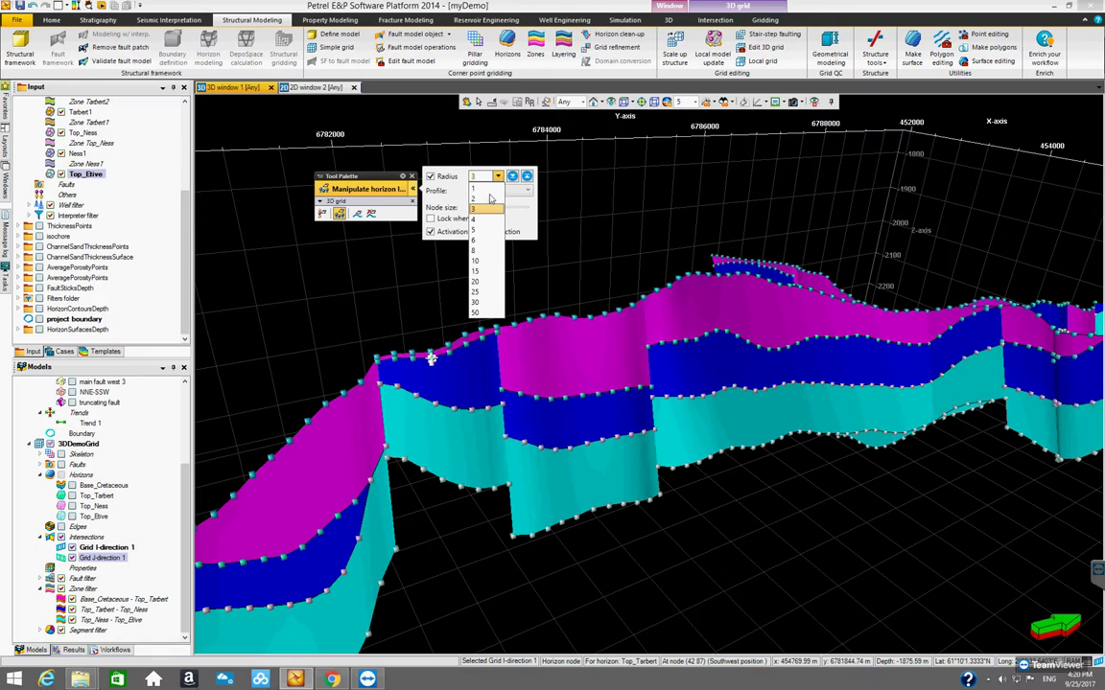
{"action": "left_click", "coordinate": [487, 207]}
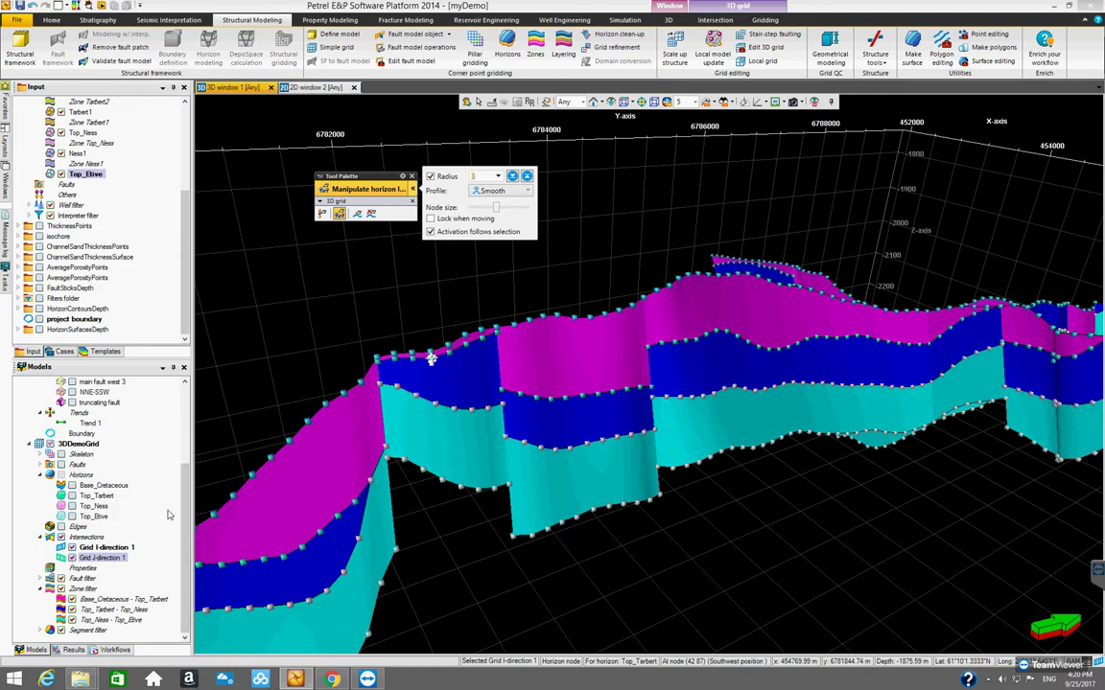
- Display the Base_Cretaceous horizon and hide the grid intersections
{"action": "left_click", "coordinate": [72, 485]}
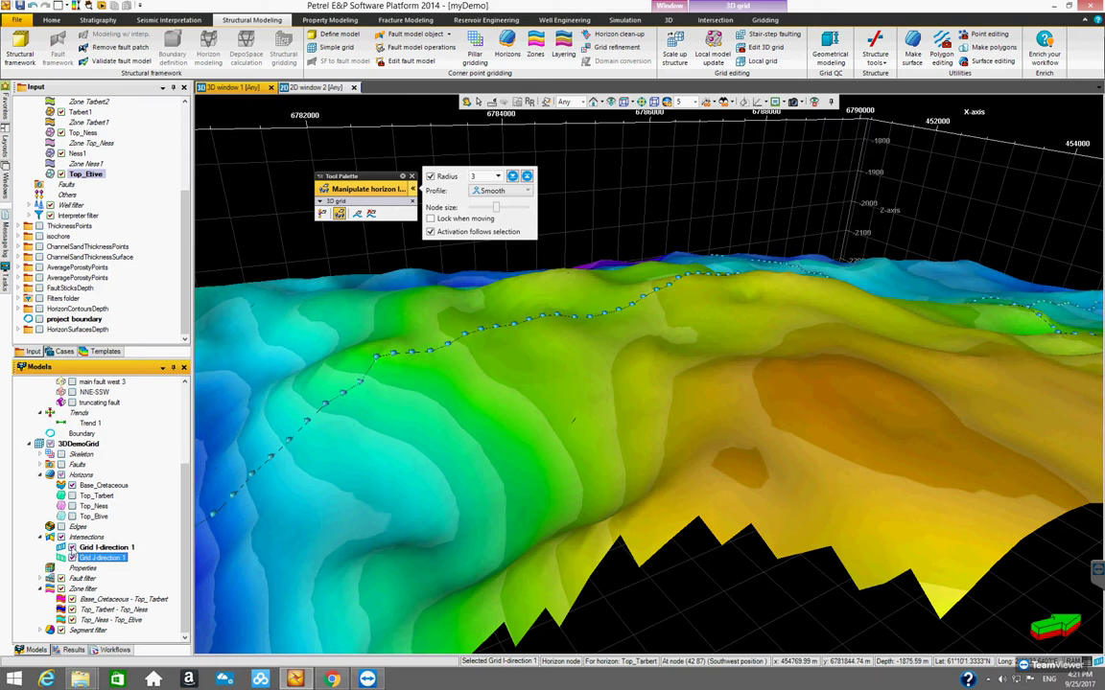
{"action": "left_click", "coordinate": [61, 537]}
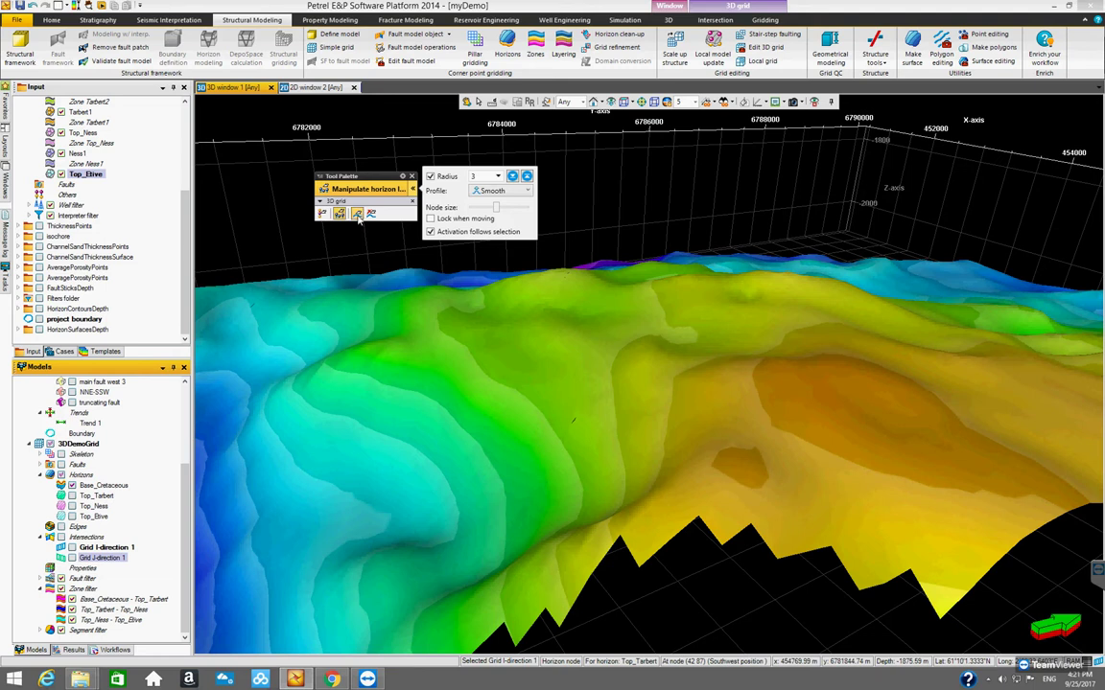
- Try smoothing a spot on Base_Cretaceous with Smooth area at radius 3, activate Peak remover, and undo the recent grid edits
{"action": "left_click", "coordinate": [356, 216]}
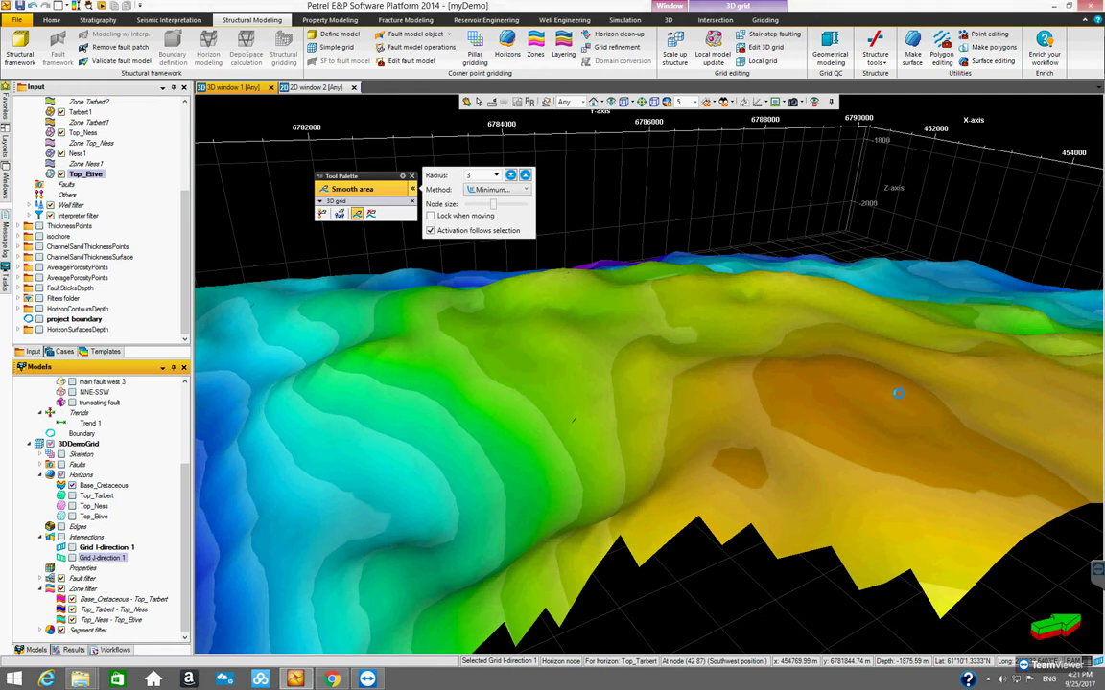
{"action": "left_click", "coordinate": [824, 352]}
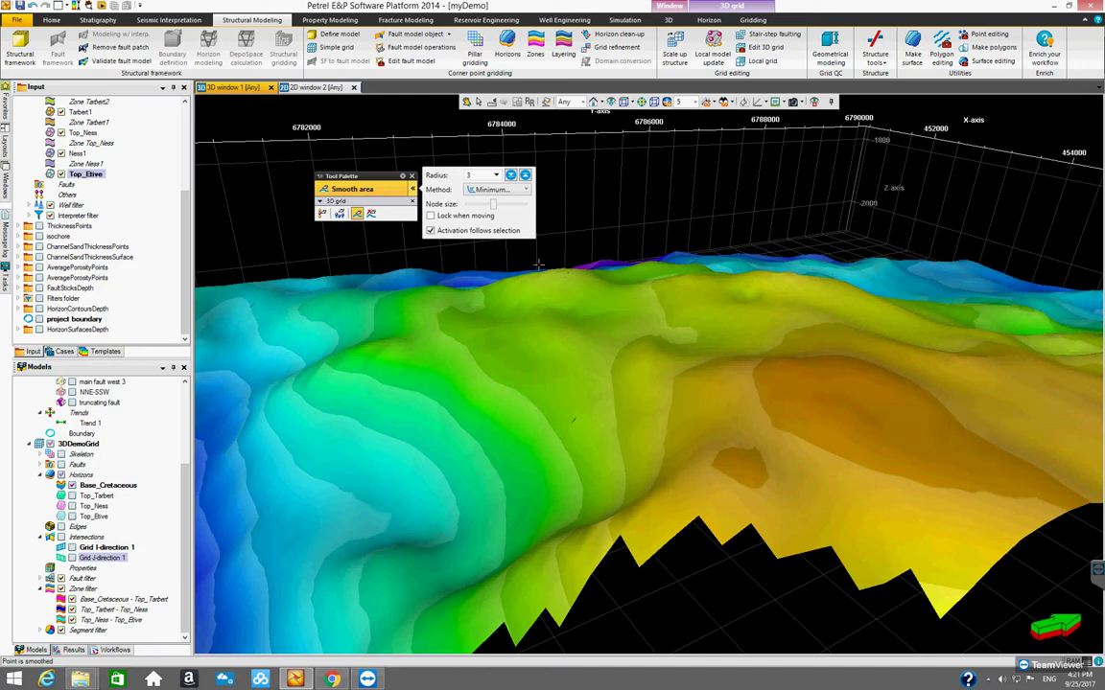
{"action": "left_click", "coordinate": [338, 213]}
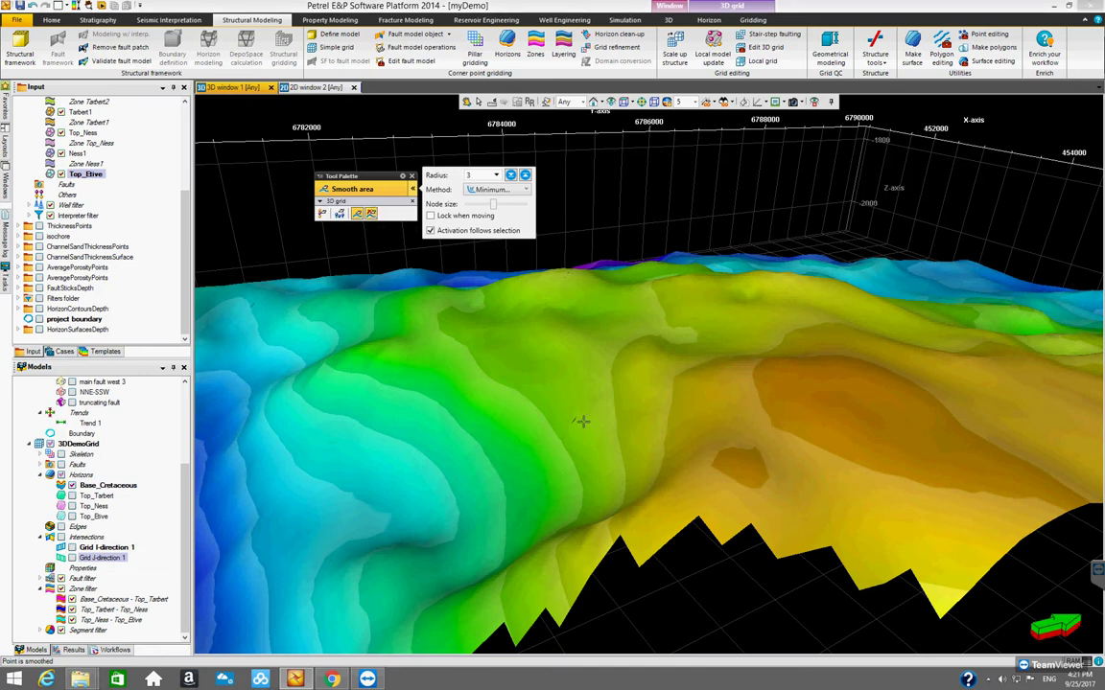
{"action": "key", "text": "p"}
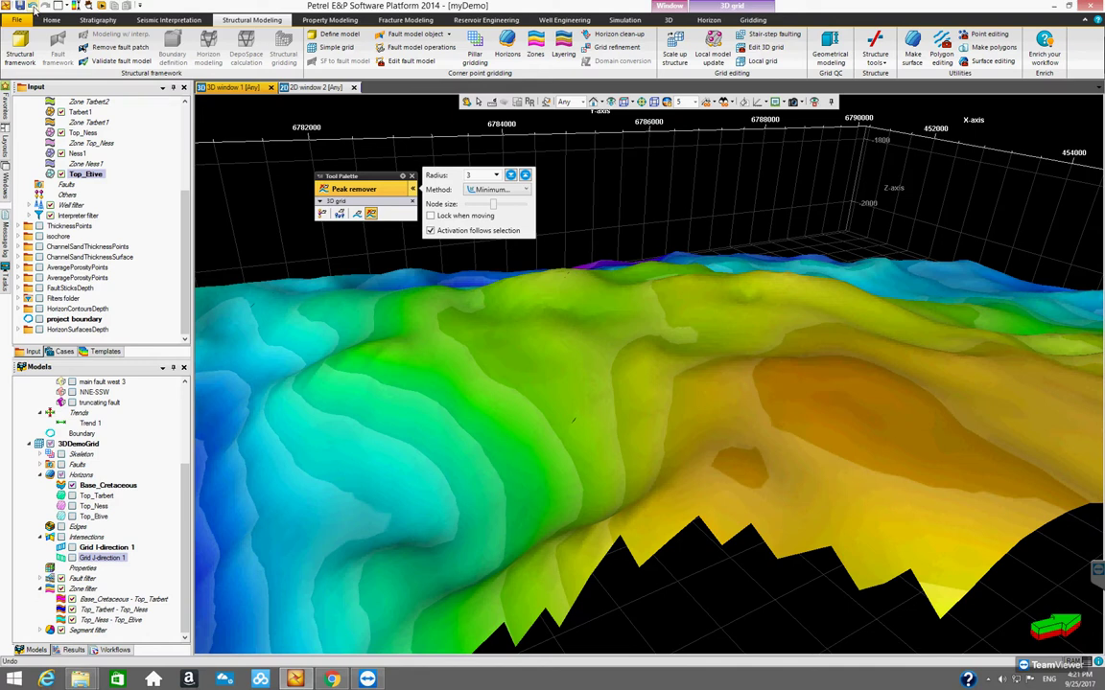
{"action": "left_click", "coordinate": [34, 7]}
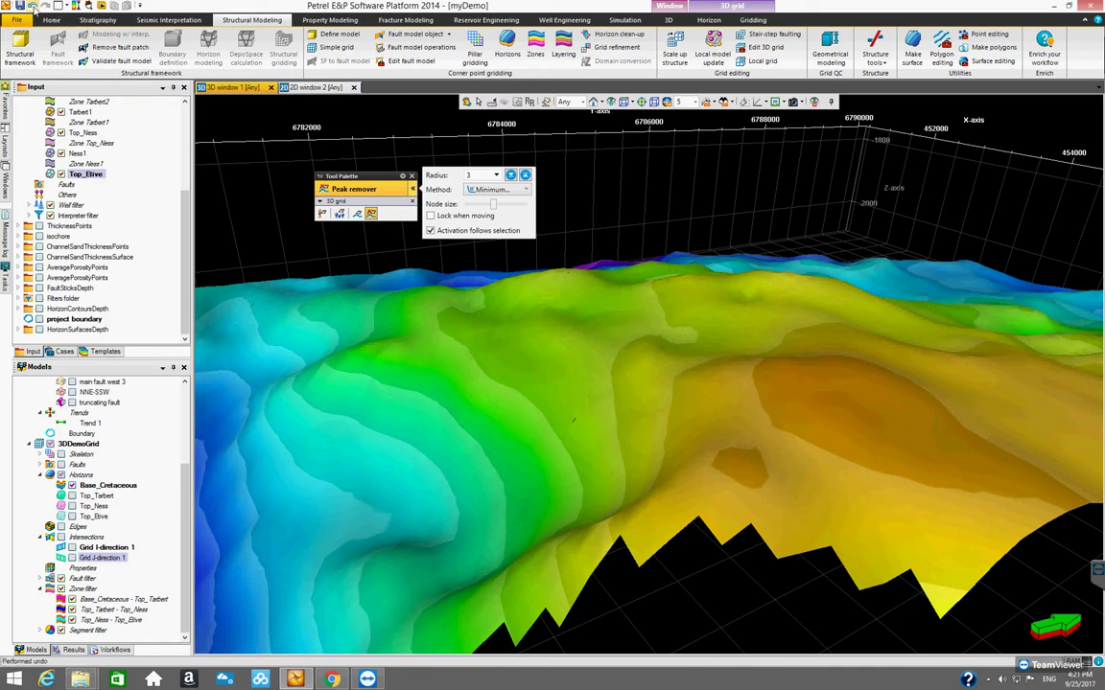
{"action": "left_click", "coordinate": [34, 7]}
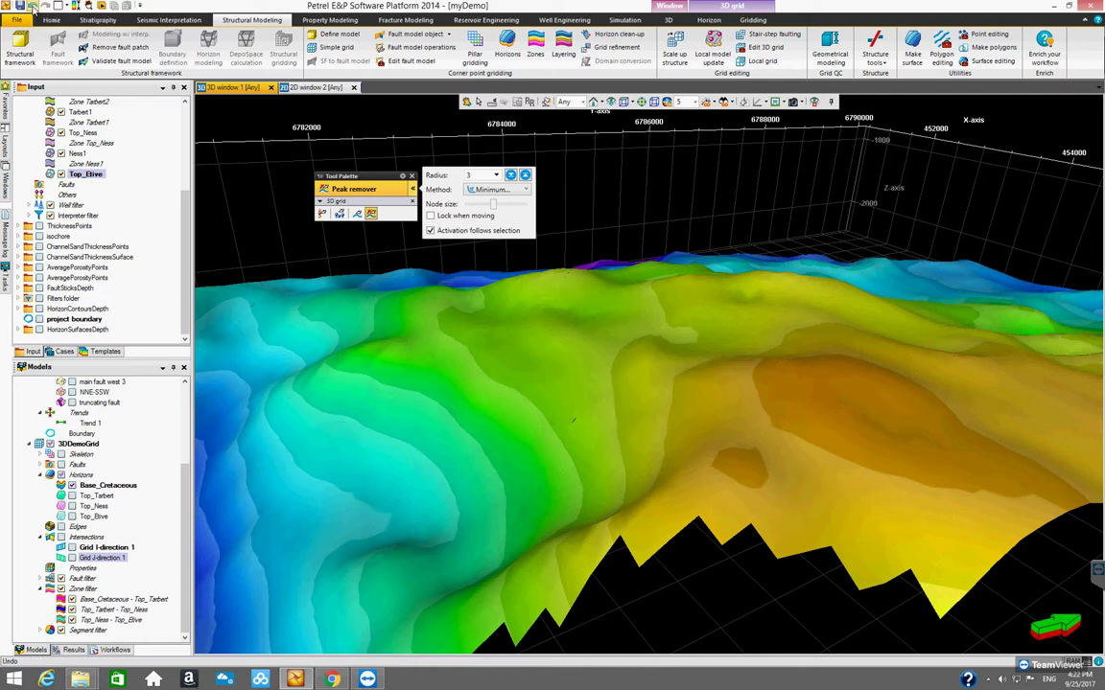
{"action": "left_click", "coordinate": [32, 6]}
- Return to view mode and close the 3D grid editing tool palette
{"action": "left_click", "coordinate": [467, 103]}
{"action": "key", "text": "Escape"}
{"action": "left_click", "coordinate": [412, 176]}
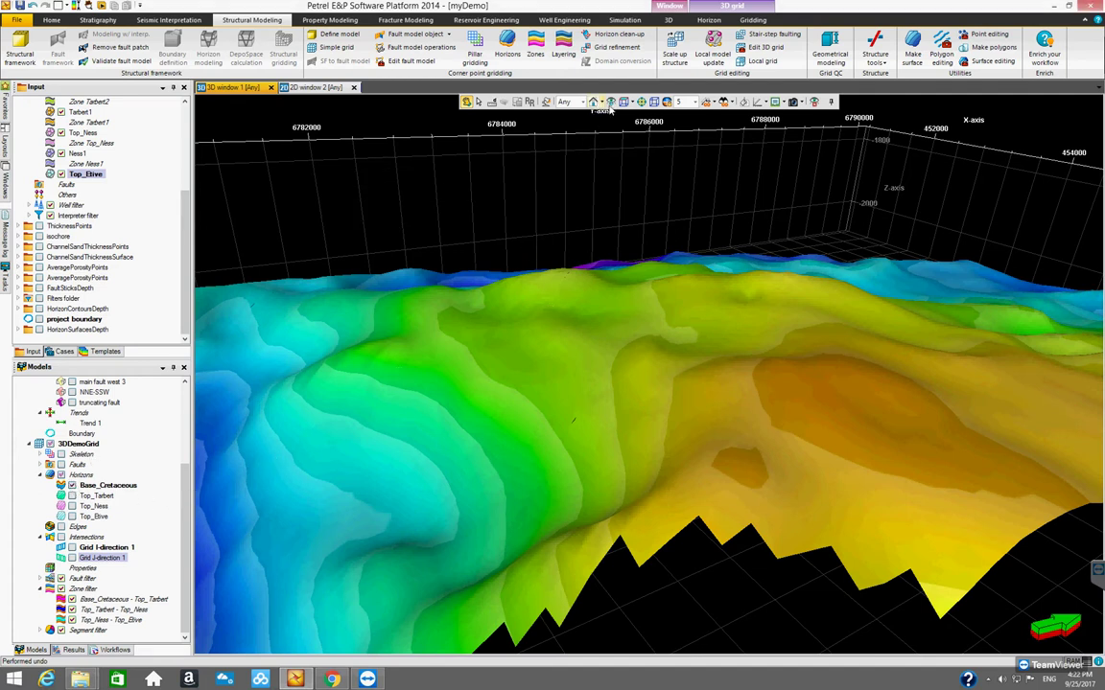
- Display the Top_Etive horizon and the grid edges together with Base_Cretaceous, and inspect the layered model from the side and below
{"action": "left_click", "coordinate": [610, 103]}
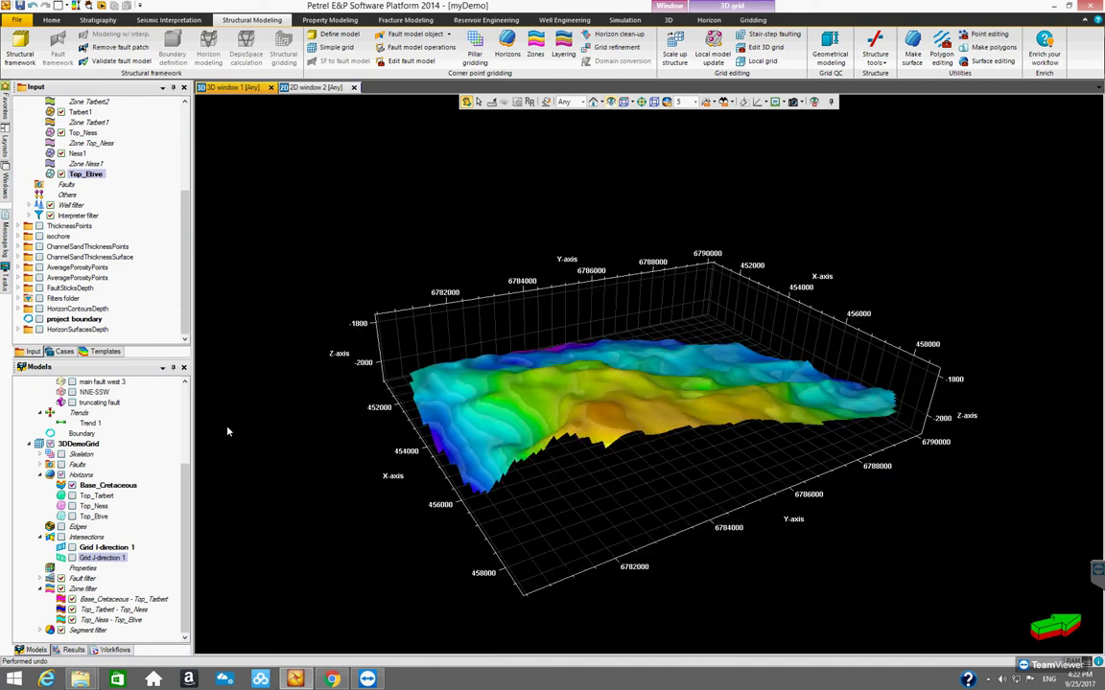
{"action": "left_click", "coordinate": [61, 475]}
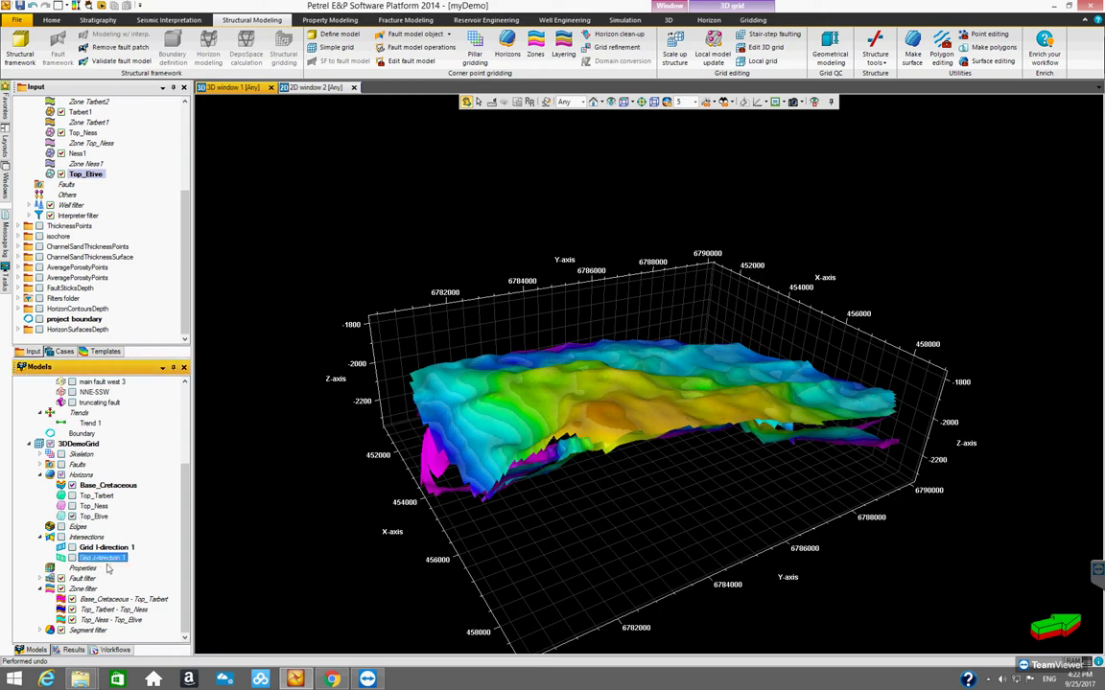
{"action": "left_click", "coordinate": [61, 526]}
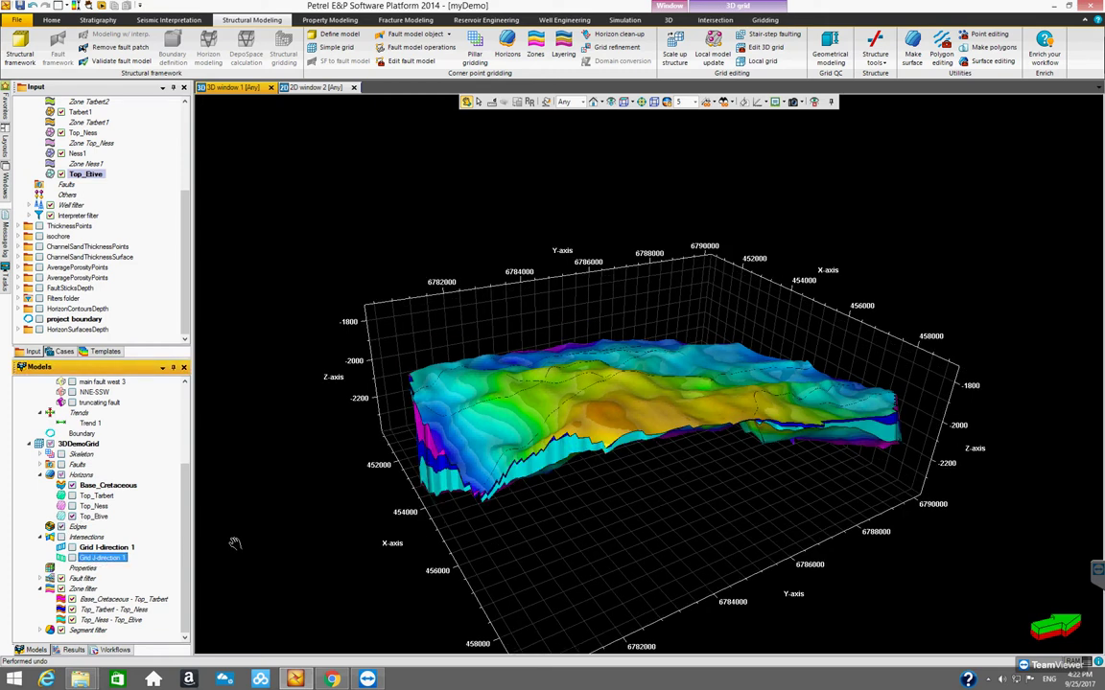
{"action": "left_click_drag", "start_coordinate": [593, 506], "coordinate": [595, 451]}
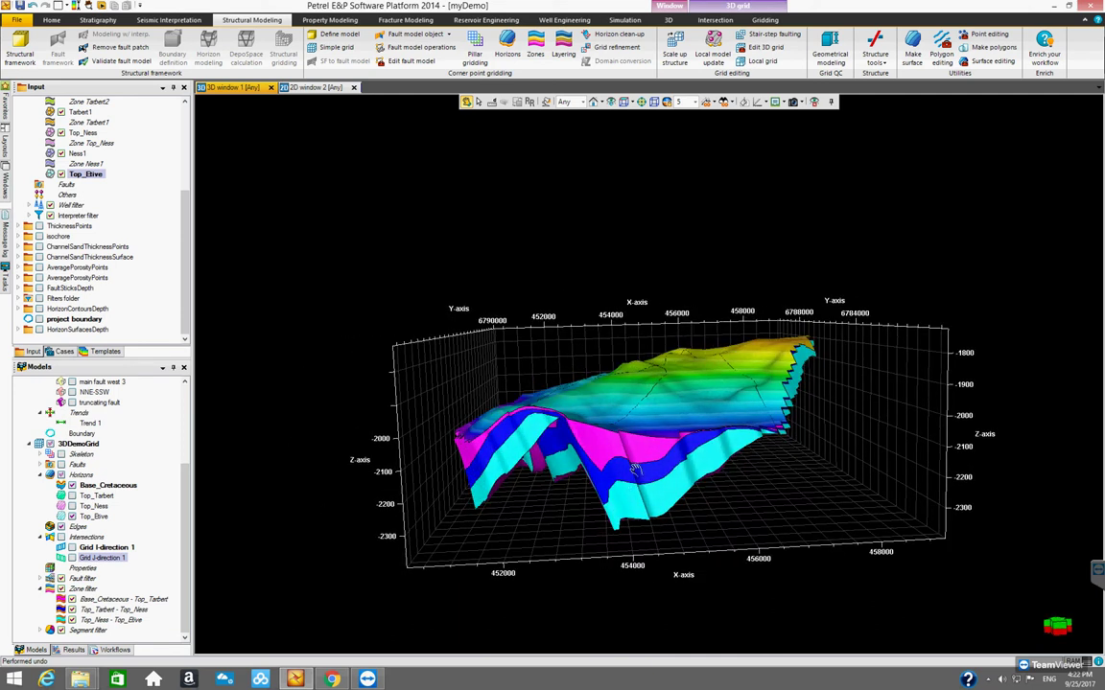
{"action": "left_click_drag", "start_coordinate": [748, 425], "coordinate": [575, 403]}
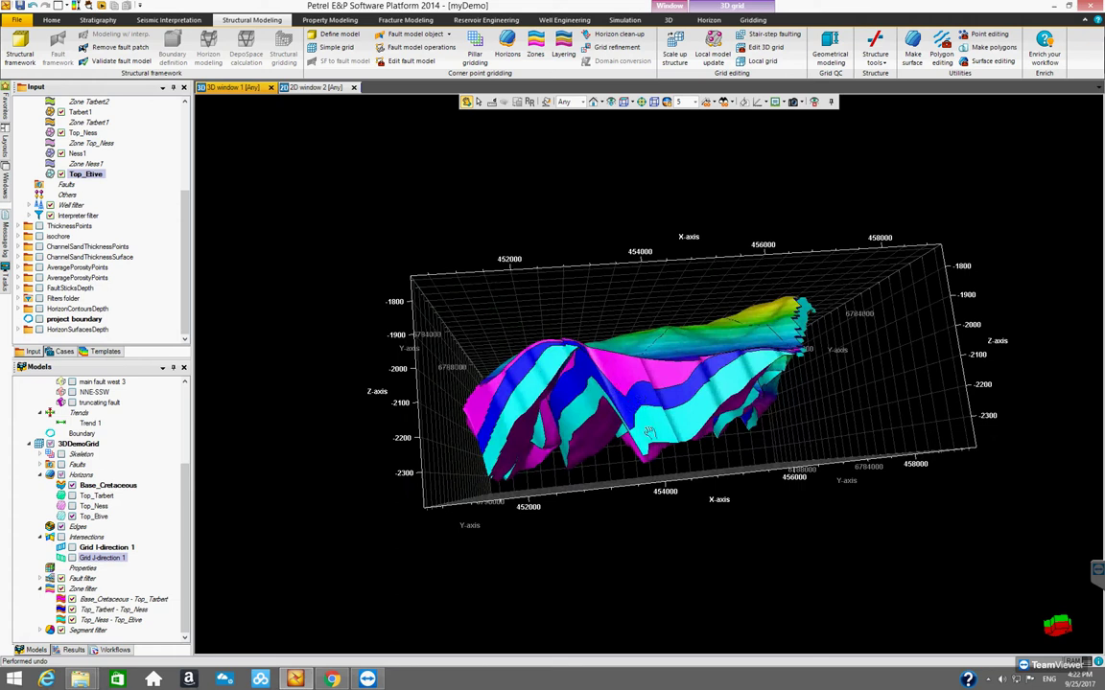
{"action": "left_click_drag", "start_coordinate": [645, 397], "coordinate": [360, 331]}
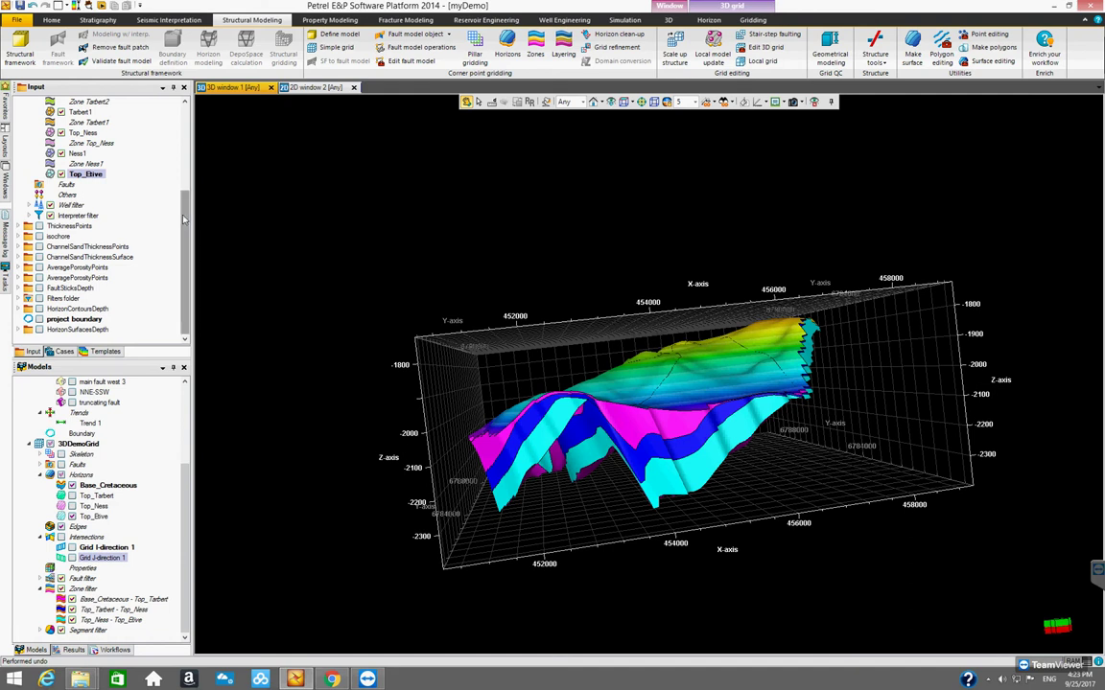
- Open the Make zones process for 3DDemoGrid, move its dialog clear of the input data and widen it
{"action": "scroll", "coordinate": [178, 211], "scroll_direction": "up", "scroll_amount": 3}
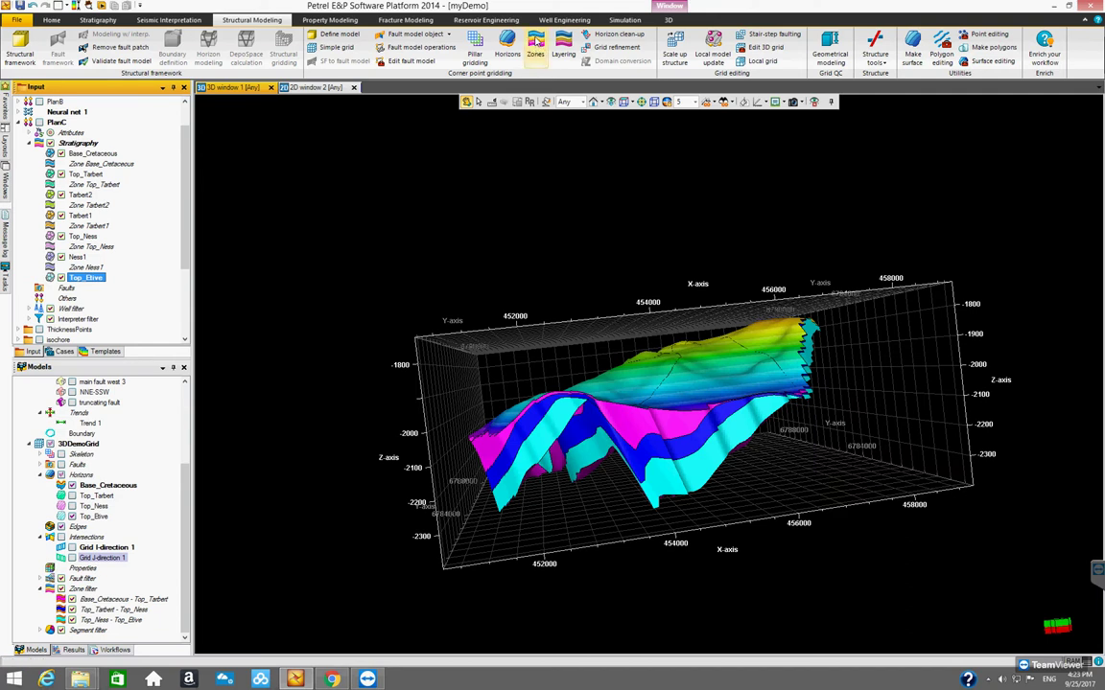
{"action": "left_click", "coordinate": [535, 46]}
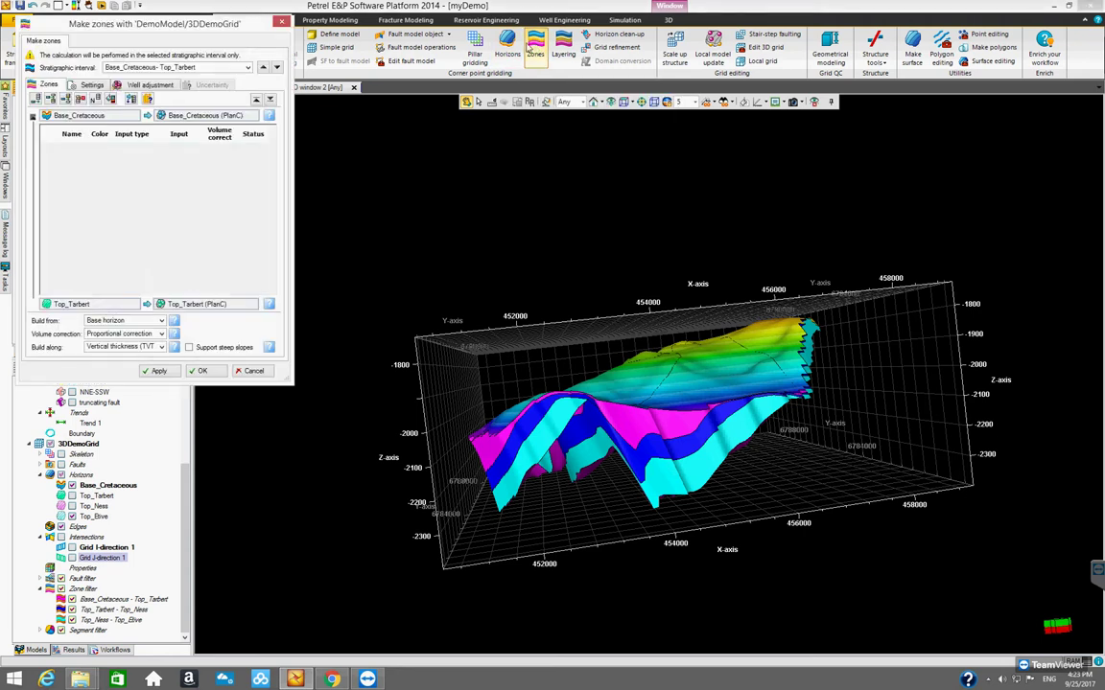
{"action": "left_click_drag", "start_coordinate": [169, 25], "coordinate": [276, 47]}
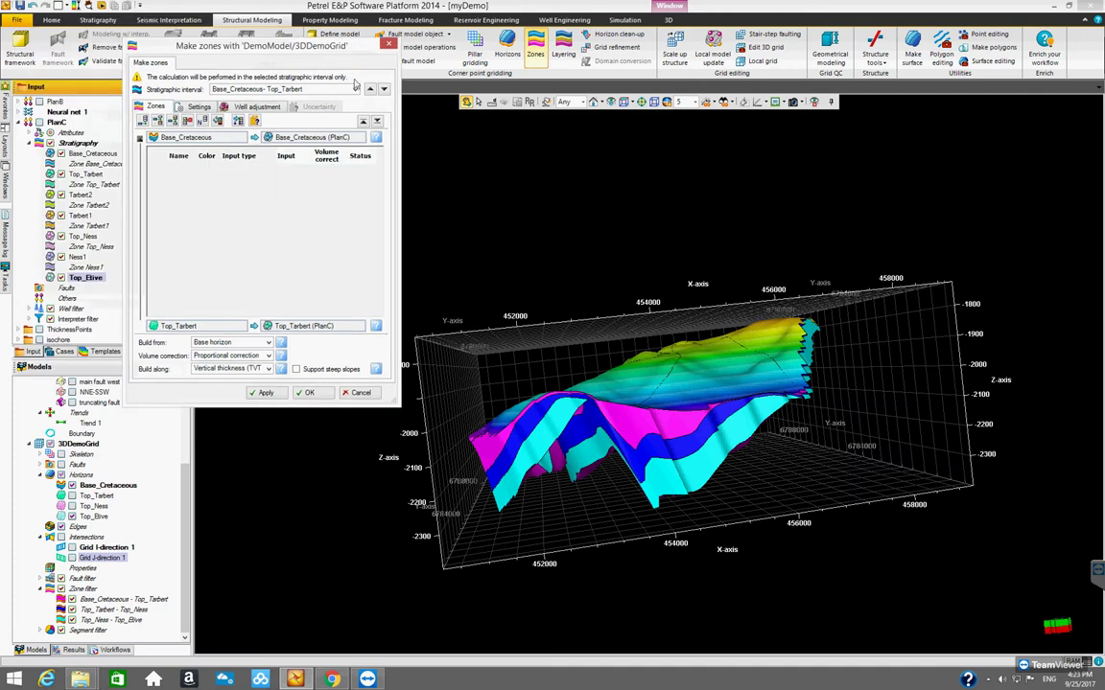
{"action": "left_click_drag", "start_coordinate": [355, 46], "coordinate": [599, 164]}
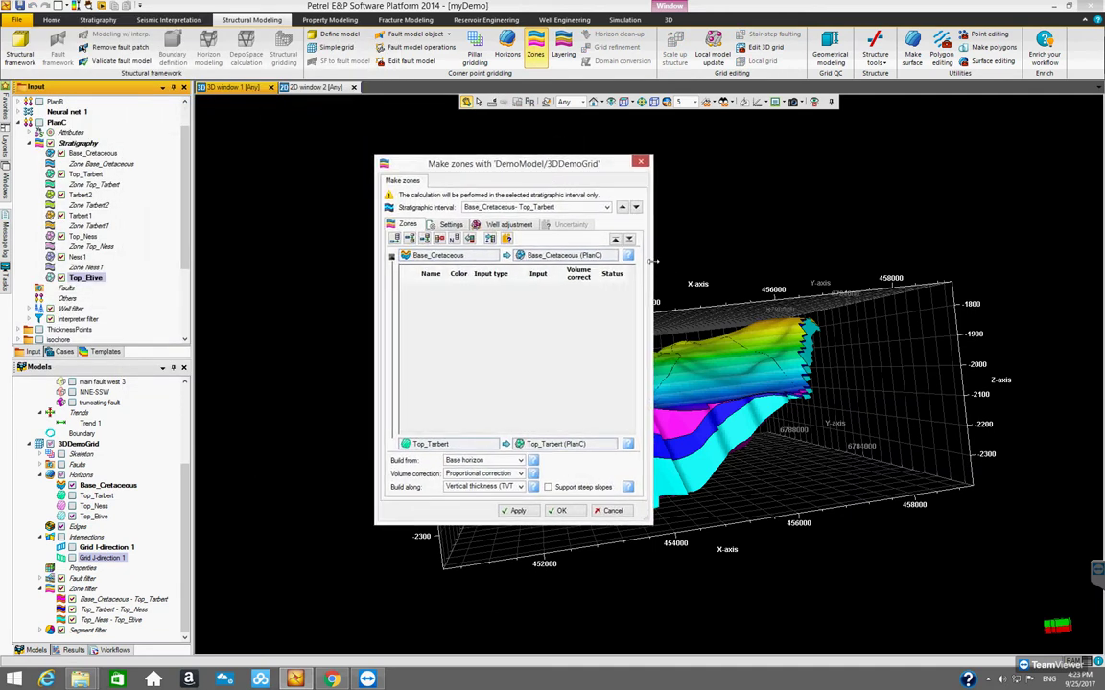
{"action": "left_click_drag", "start_coordinate": [659, 262], "coordinate": [817, 287]}
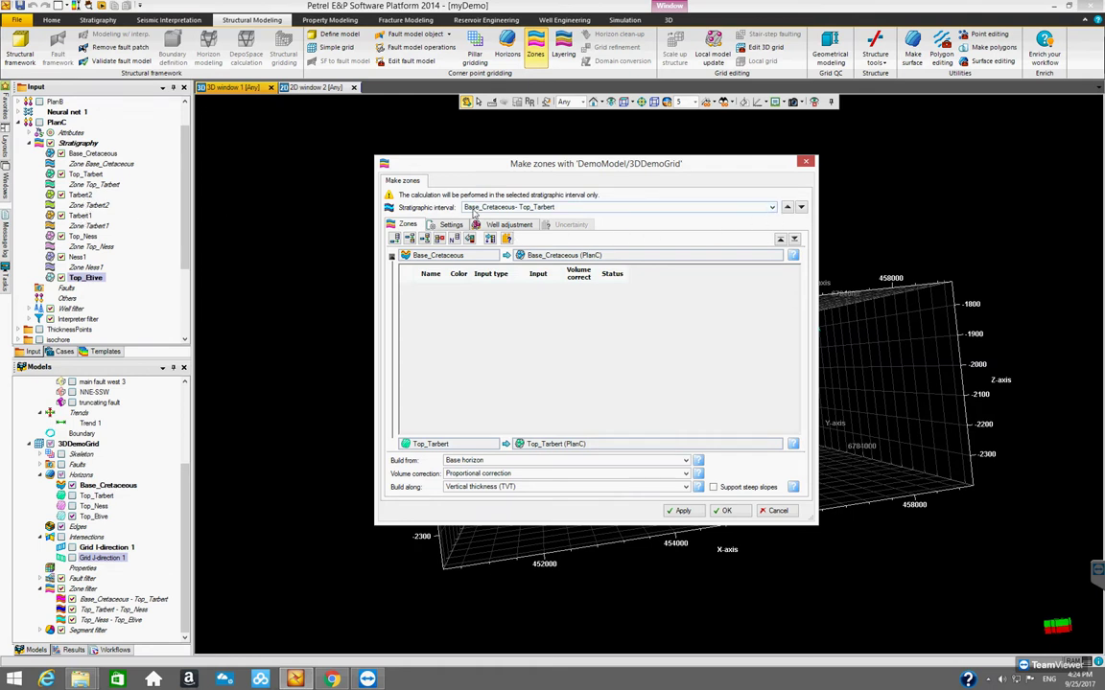
- Select the Top_Tarbert - Top_Ness stratigraphic interval and add three zones separated by two horizons
{"action": "left_click", "coordinate": [772, 209]}
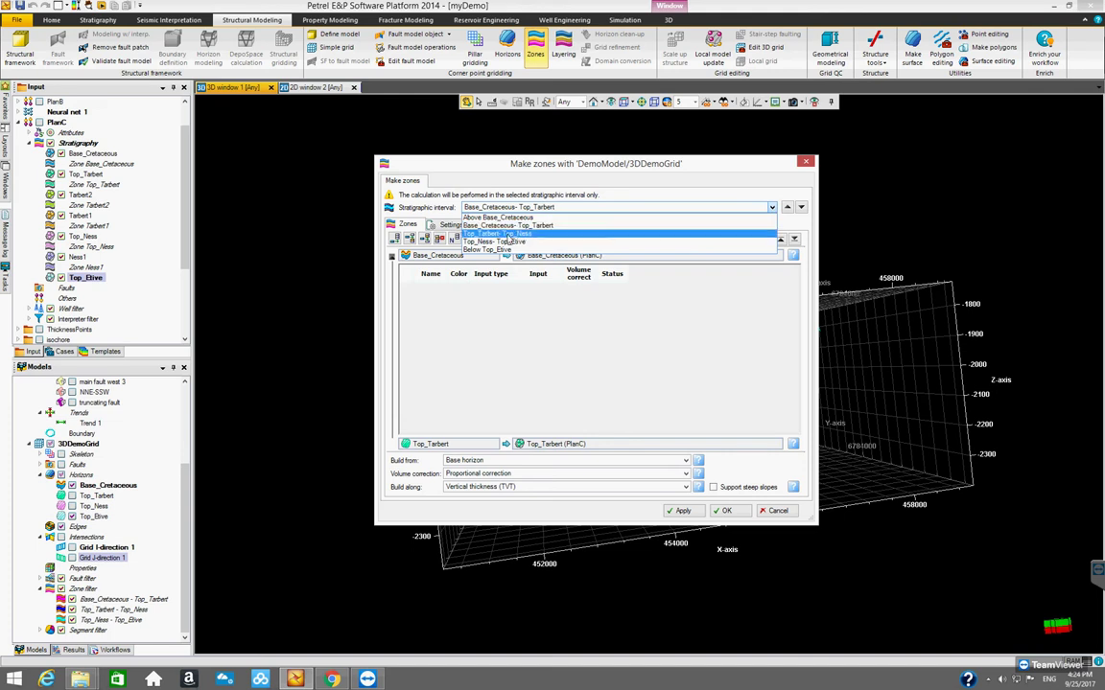
{"action": "left_click", "coordinate": [508, 234]}
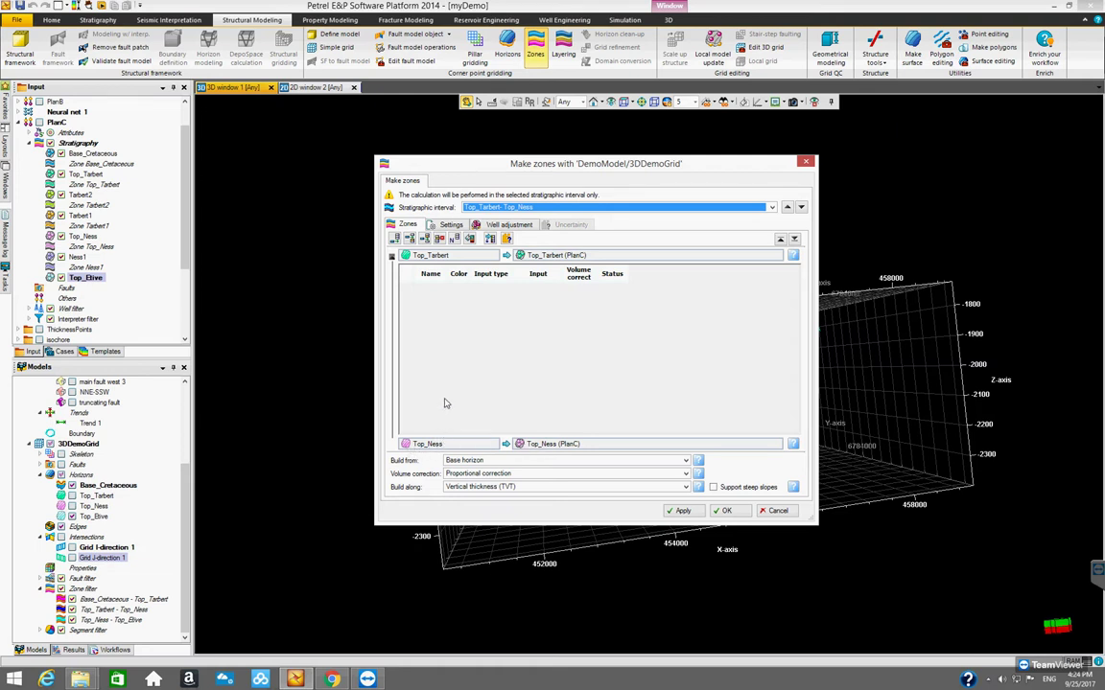
{"action": "left_click", "coordinate": [394, 239]}
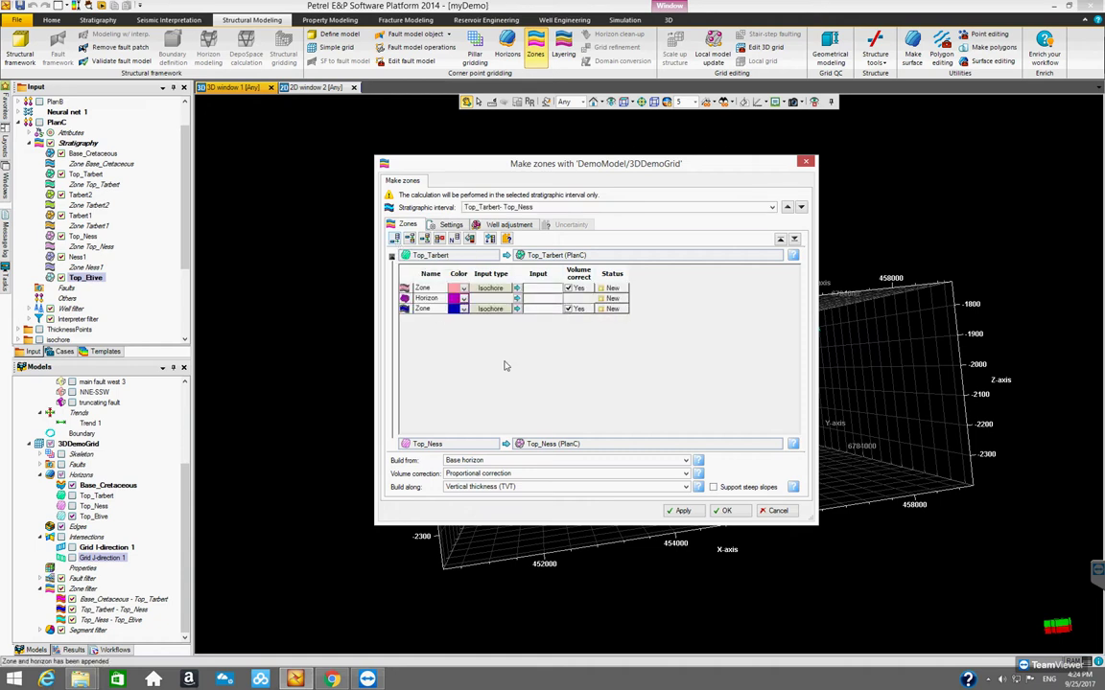
{"action": "left_click", "coordinate": [394, 240]}
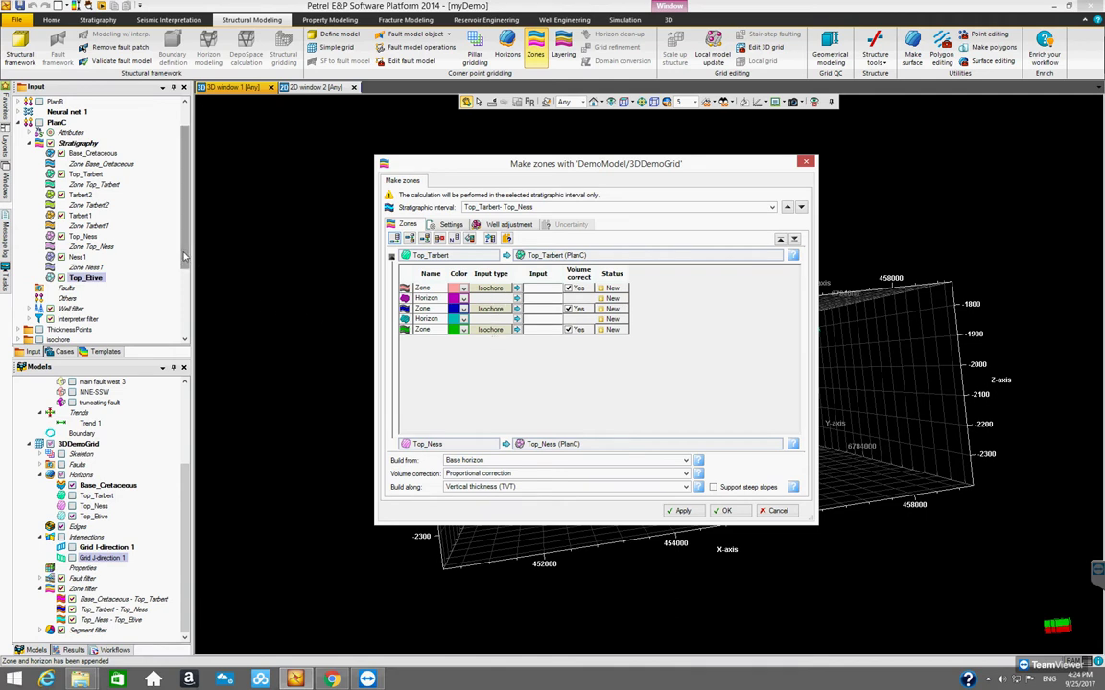
- Assign the Thickness (Tarbert2 - Top_Tarbert) surface from the isochore folder as input for the first zone
{"action": "left_click", "coordinate": [185, 283]}
{"action": "scroll", "coordinate": [185, 283], "scroll_direction": "down", "scroll_amount": 3}
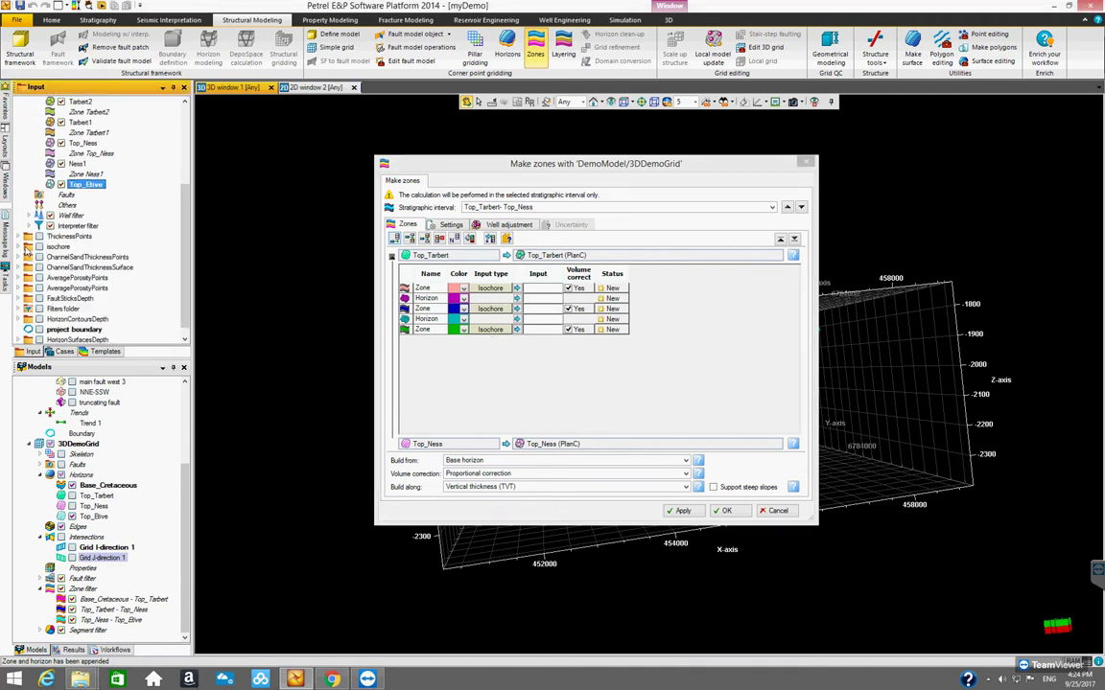
{"action": "double_click", "coordinate": [59, 247]}
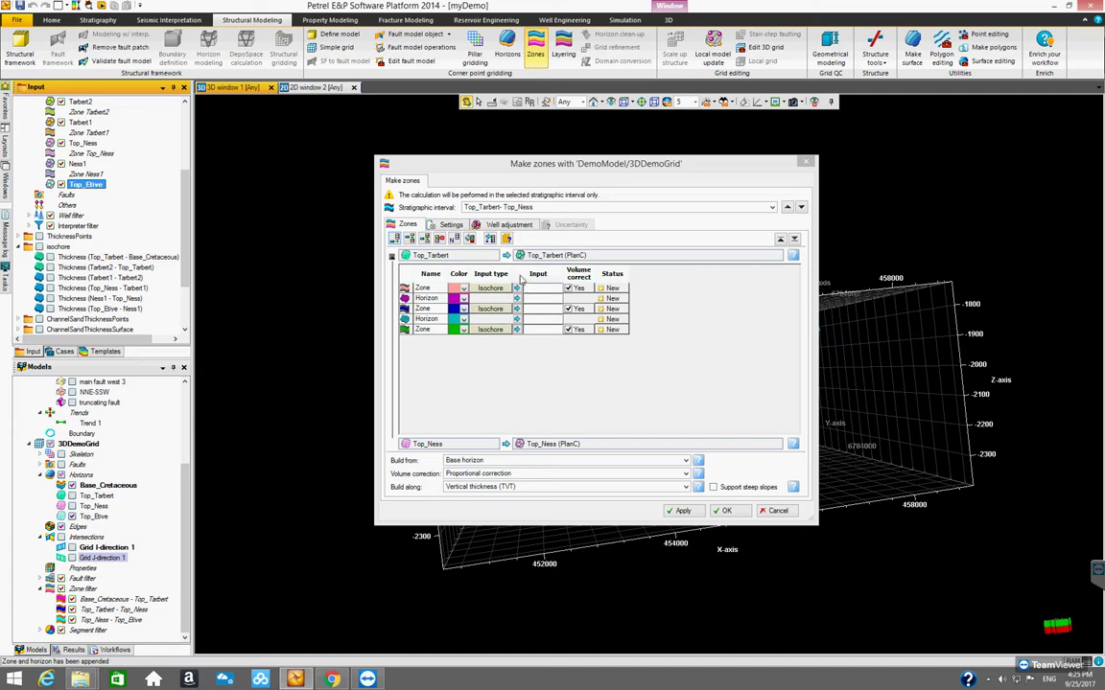
{"action": "left_click_drag", "start_coordinate": [512, 274], "coordinate": [551, 276]}
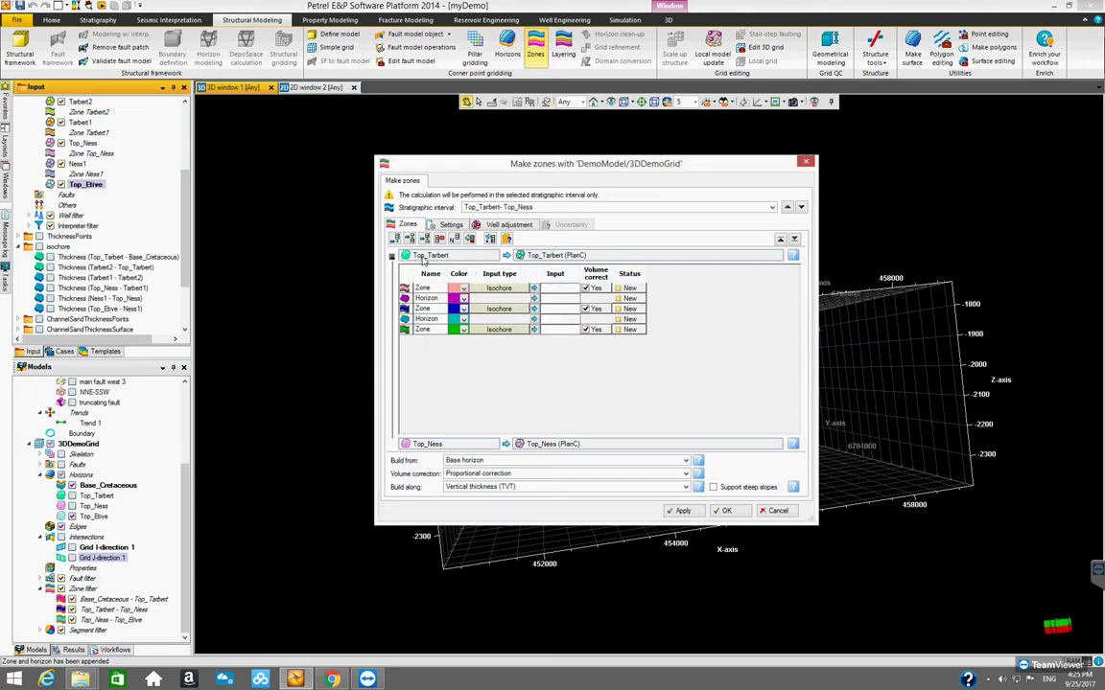
{"action": "left_click", "coordinate": [188, 192]}
{"action": "scroll", "coordinate": [188, 192], "scroll_direction": "up", "scroll_amount": 2}
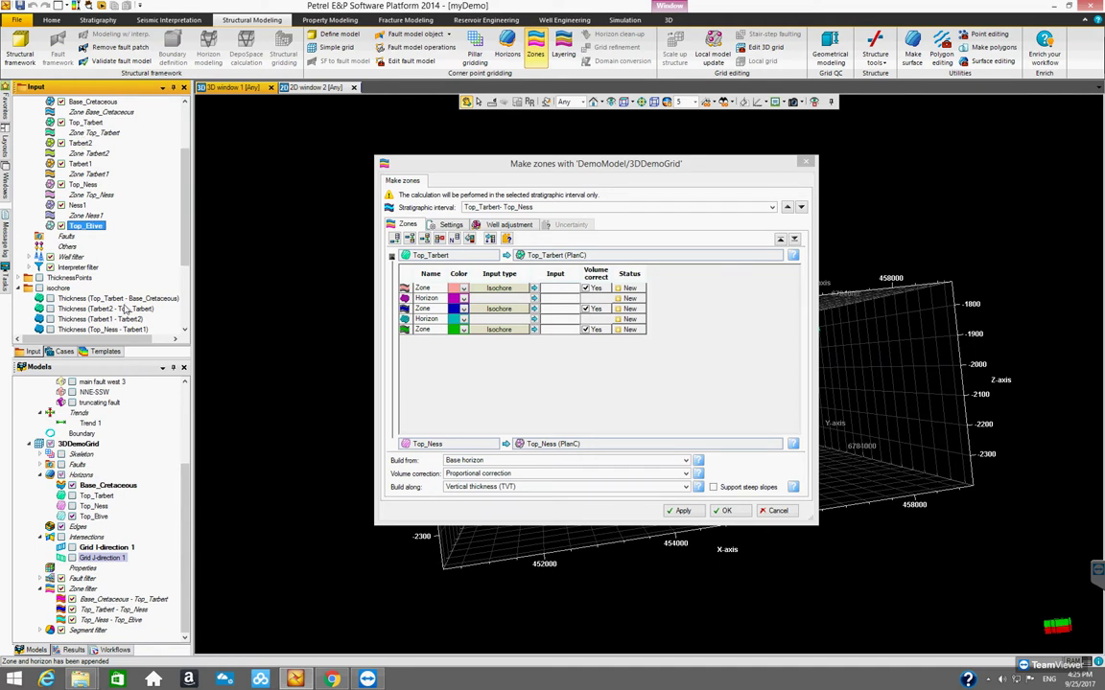
{"action": "left_click", "coordinate": [113, 309]}
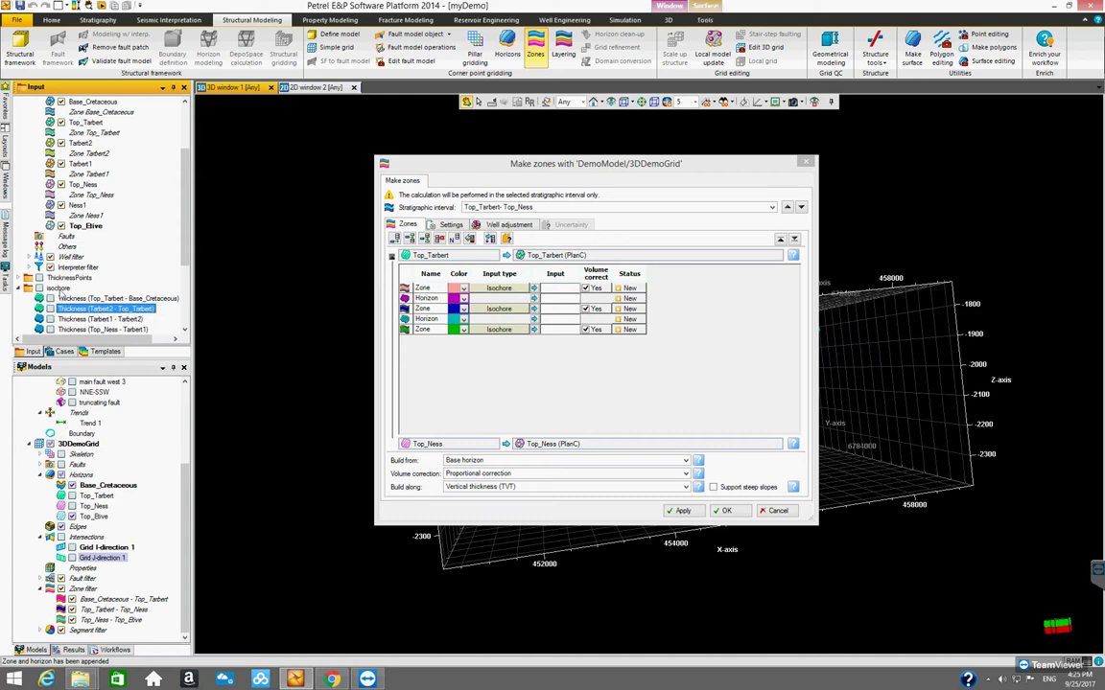
{"action": "left_click", "coordinate": [534, 289]}
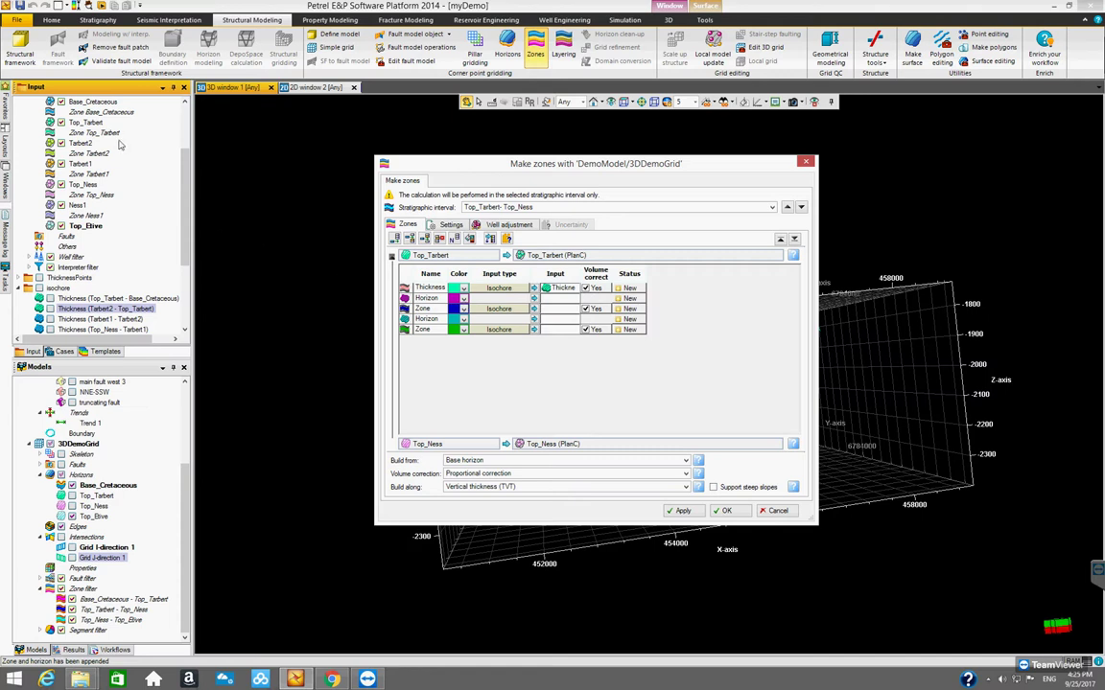
- Assign the Tarbert2 well top from PlanC to the first horizon and widen the Input column to show full names
{"action": "left_click", "coordinate": [79, 143]}
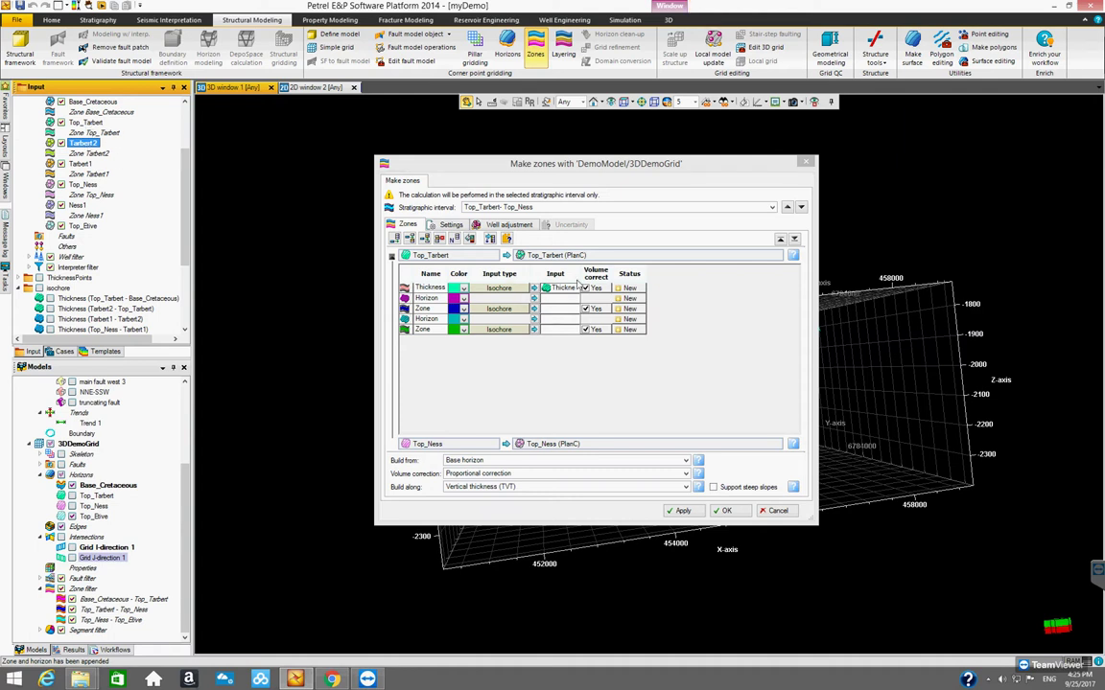
{"action": "left_click_drag", "start_coordinate": [579, 268], "coordinate": [651, 270]}
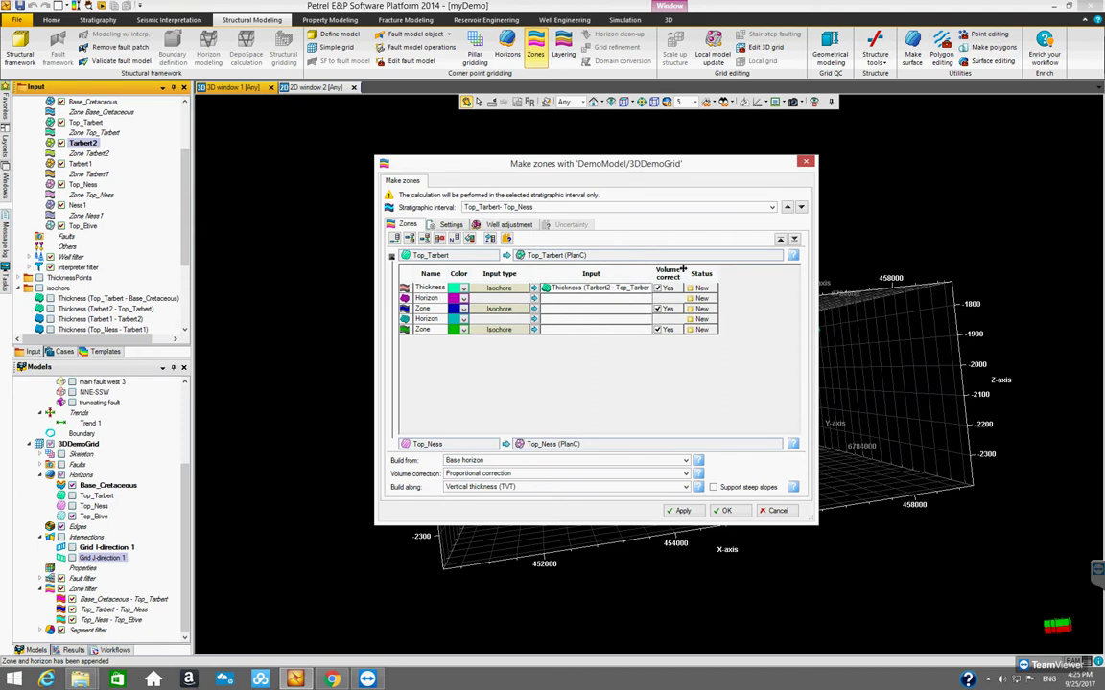
{"action": "left_click_drag", "start_coordinate": [653, 272], "coordinate": [684, 273]}
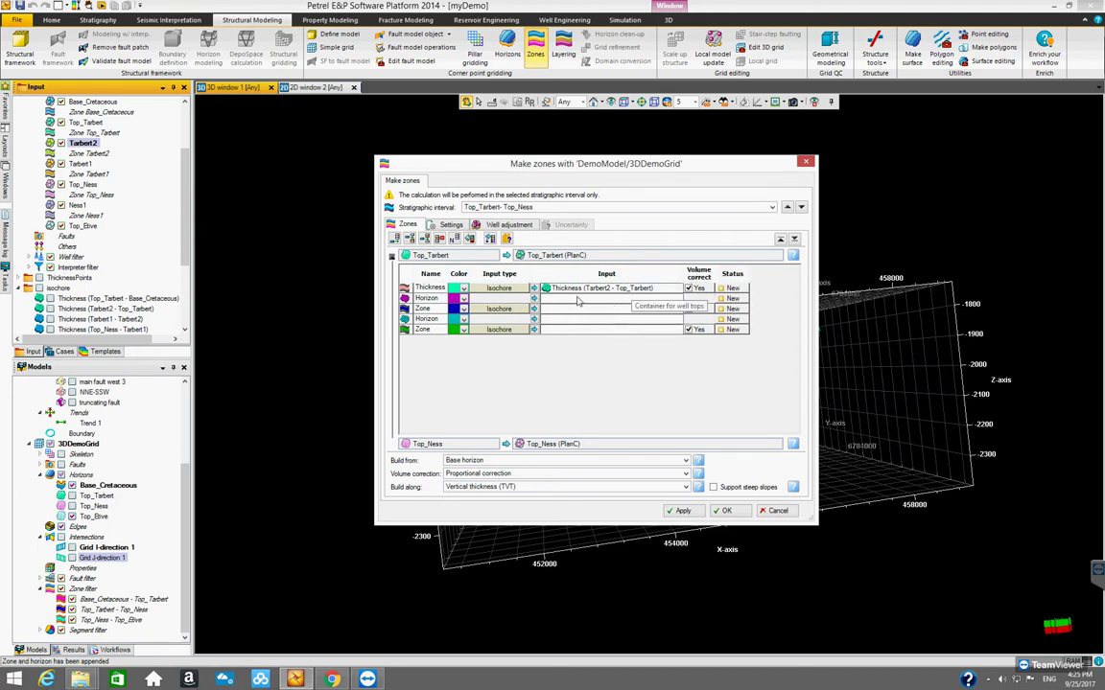
{"action": "left_click_drag", "start_coordinate": [683, 269], "coordinate": [678, 310]}
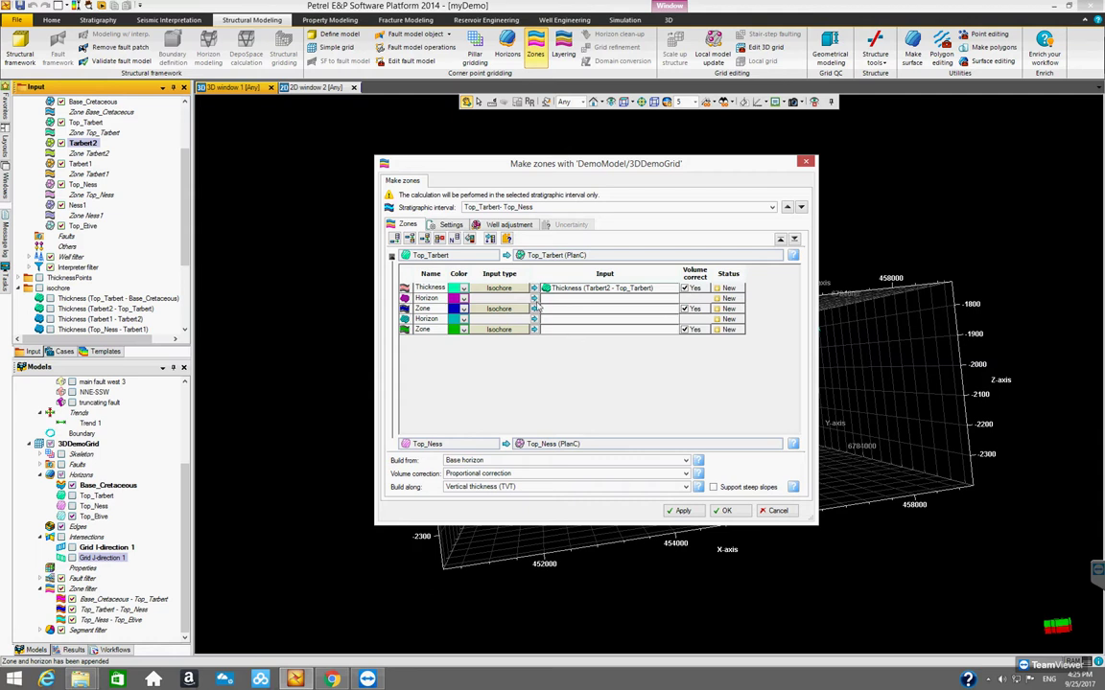
{"action": "left_click", "coordinate": [534, 299]}
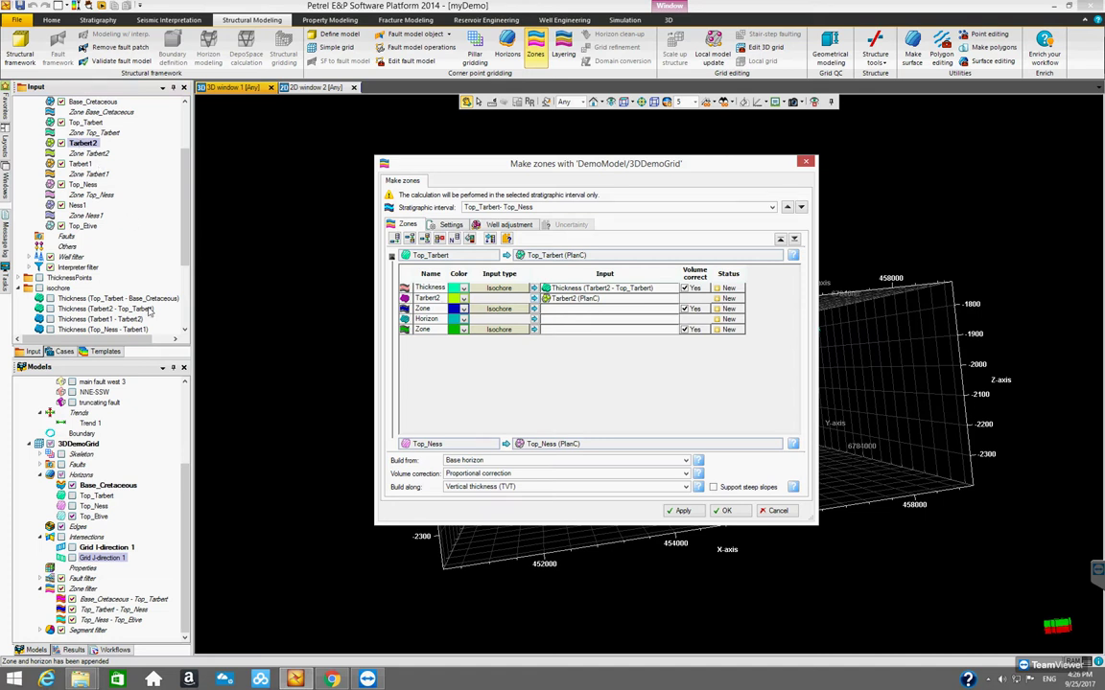
- Assign Thickness (Tarbert1 - Tarbert2) to the second zone and the Tarbert1 well top to the second horizon
{"action": "left_click", "coordinate": [63, 320]}
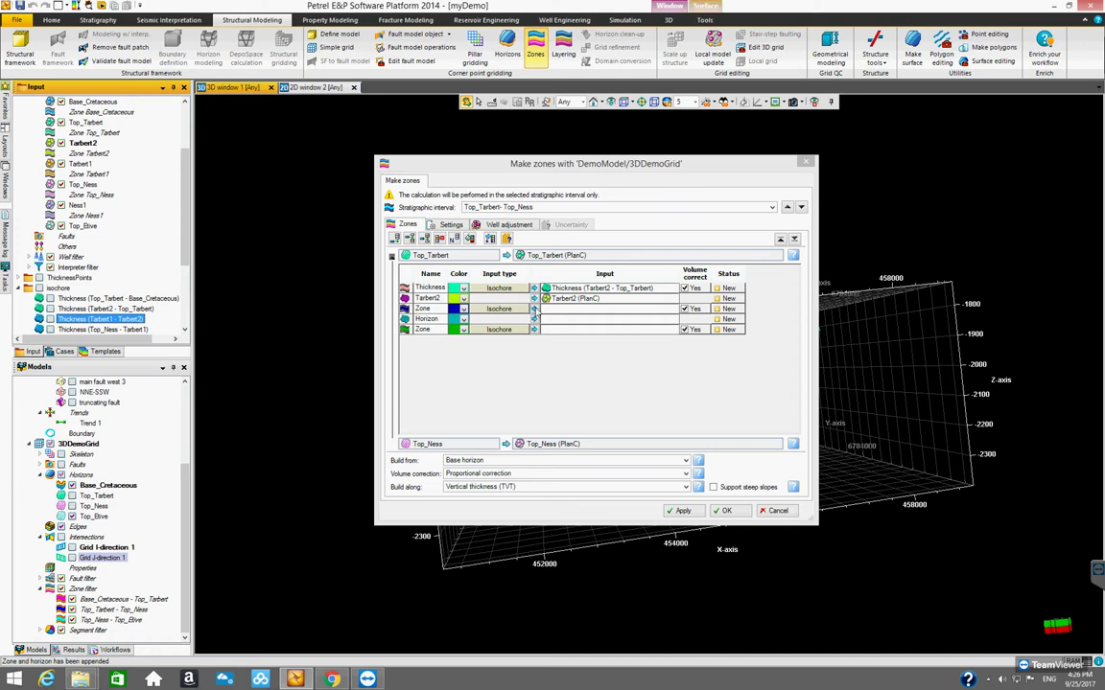
{"action": "left_click", "coordinate": [533, 309]}
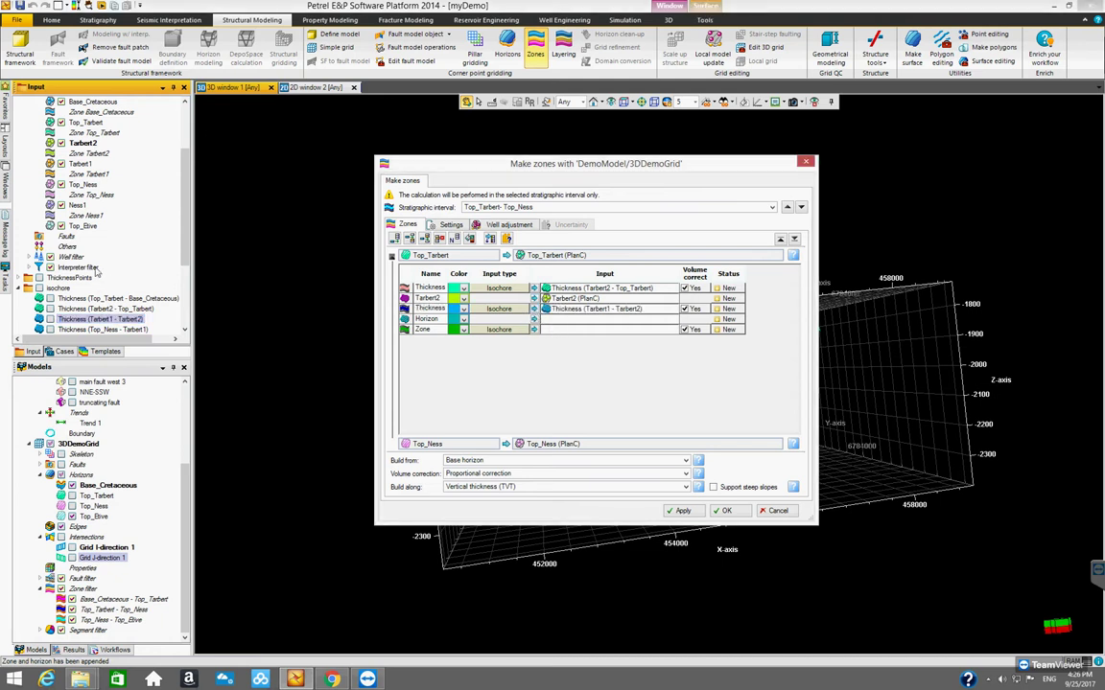
{"action": "left_click", "coordinate": [79, 165]}
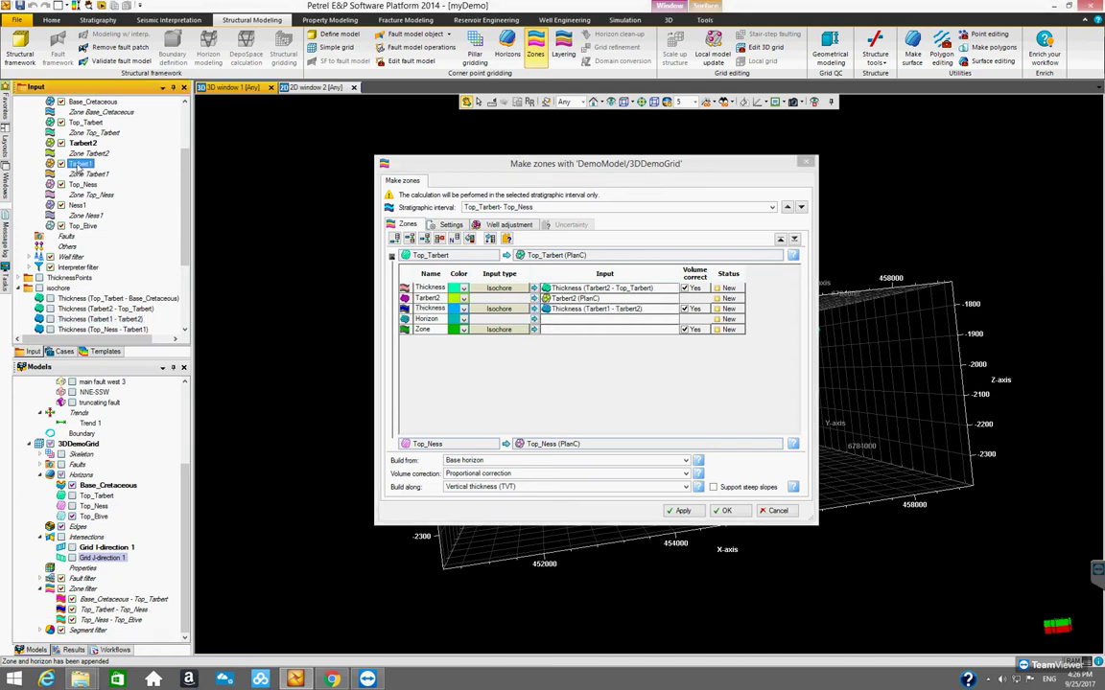
{"action": "left_click", "coordinate": [533, 318]}
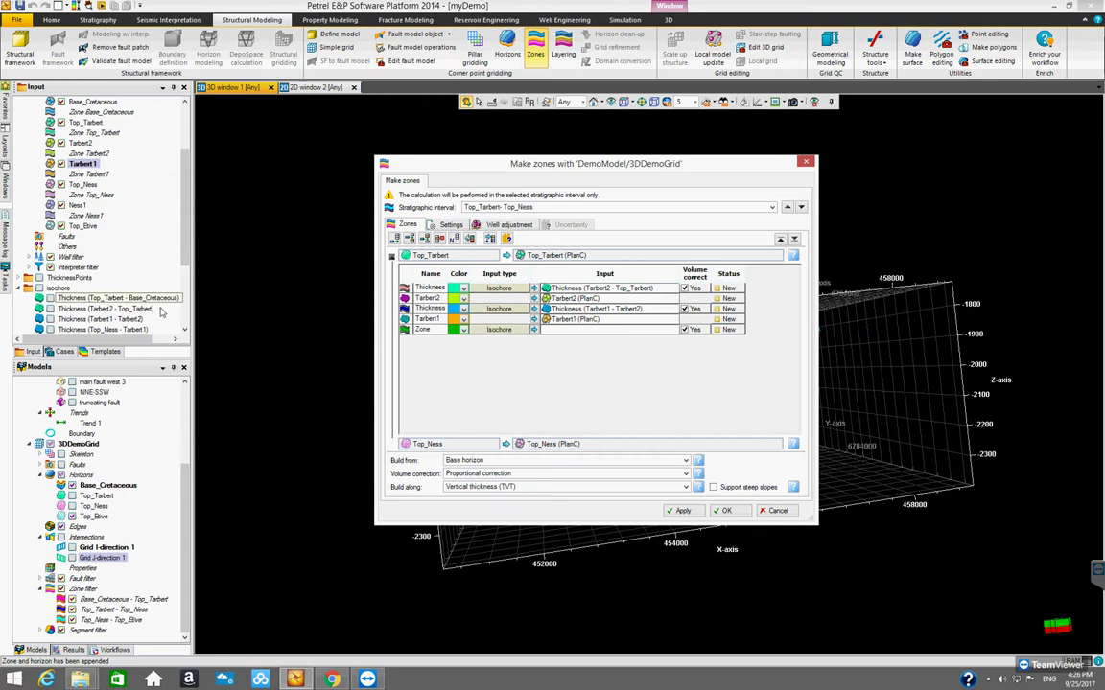
- Assign Thickness (Top_Ness - Tarbert1) to the last zone, and widen the Name column and the dialog to show all entries
{"action": "left_click", "coordinate": [104, 330]}
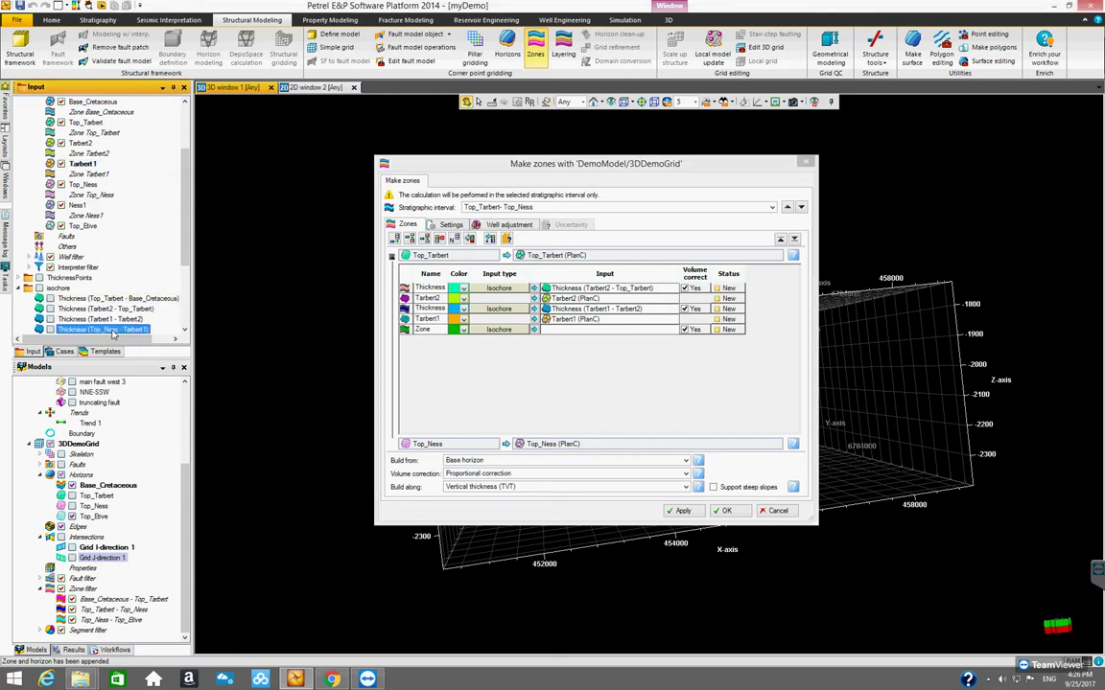
{"action": "left_click", "coordinate": [534, 329]}
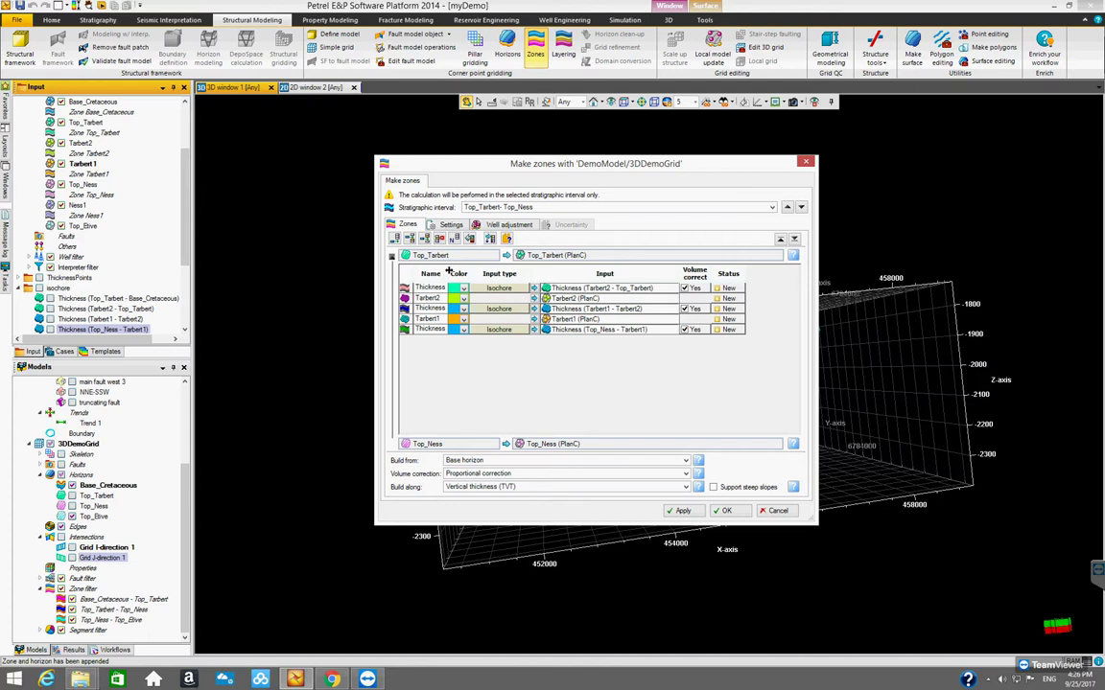
{"action": "left_click_drag", "start_coordinate": [447, 273], "coordinate": [523, 274]}
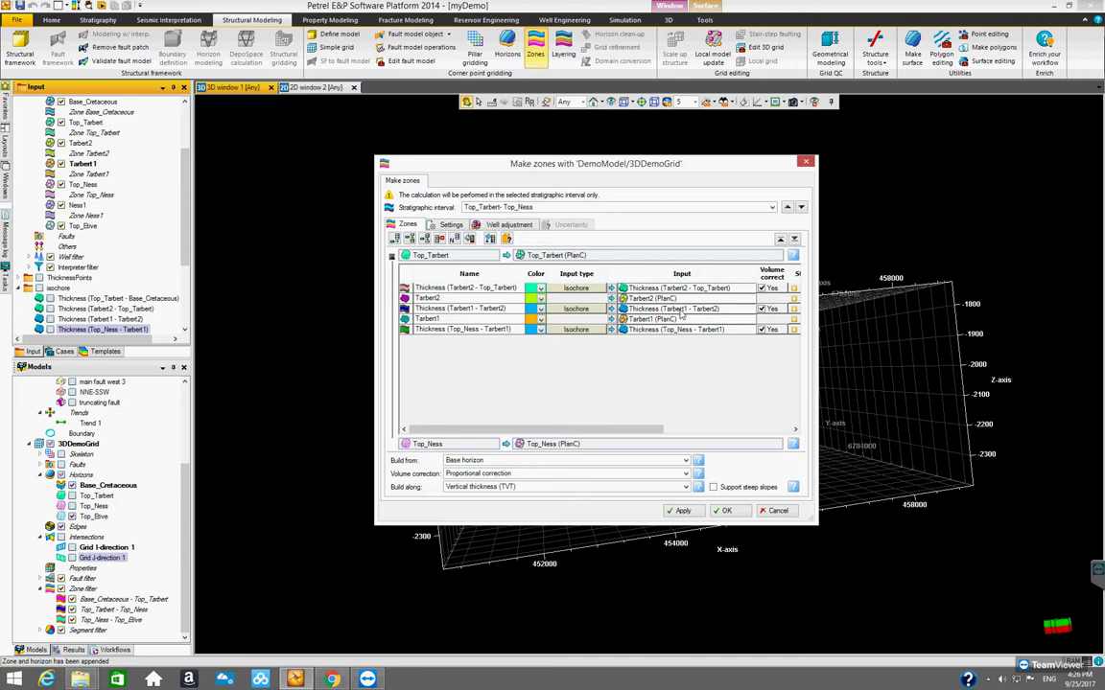
{"action": "left_click_drag", "start_coordinate": [814, 374], "coordinate": [962, 384]}
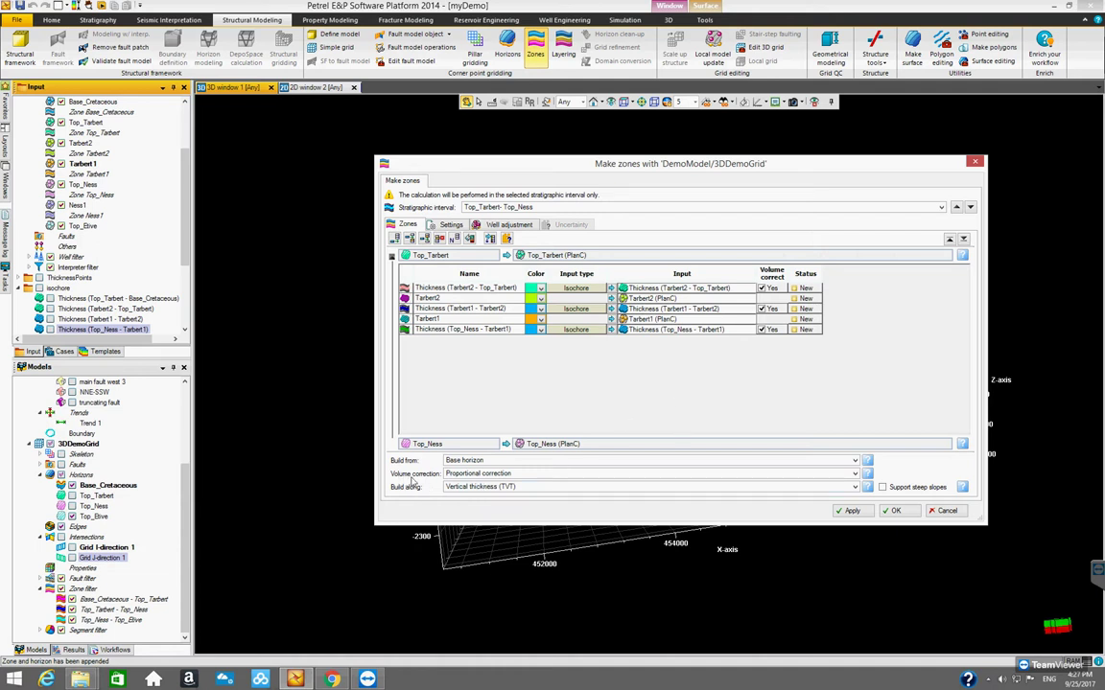
- Review the Volume correction and Build from options, keeping Proportional correction and Base horizon, and show the Build from help
{"action": "left_click", "coordinate": [854, 474]}
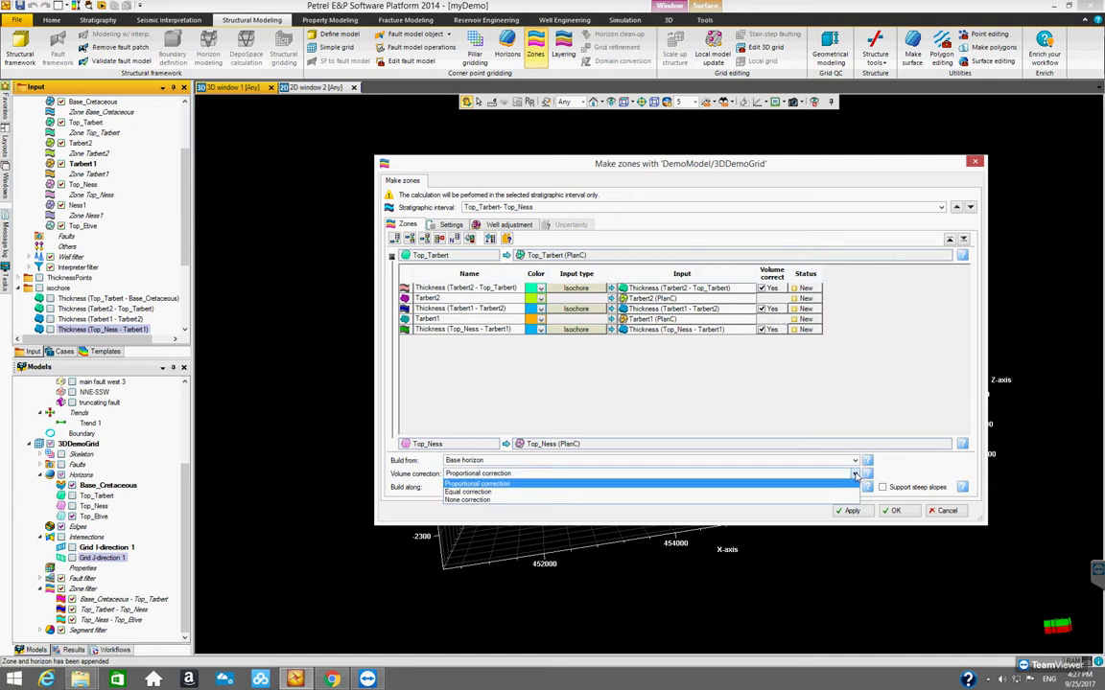
{"action": "left_click", "coordinate": [475, 484]}
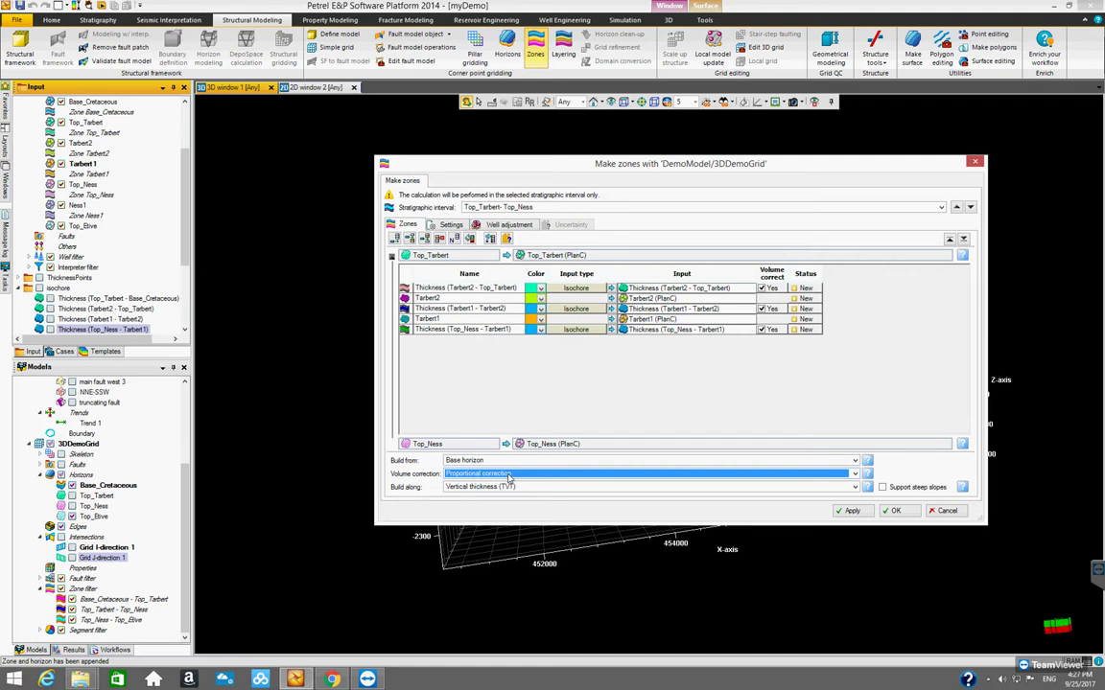
{"action": "left_click", "coordinate": [509, 475]}
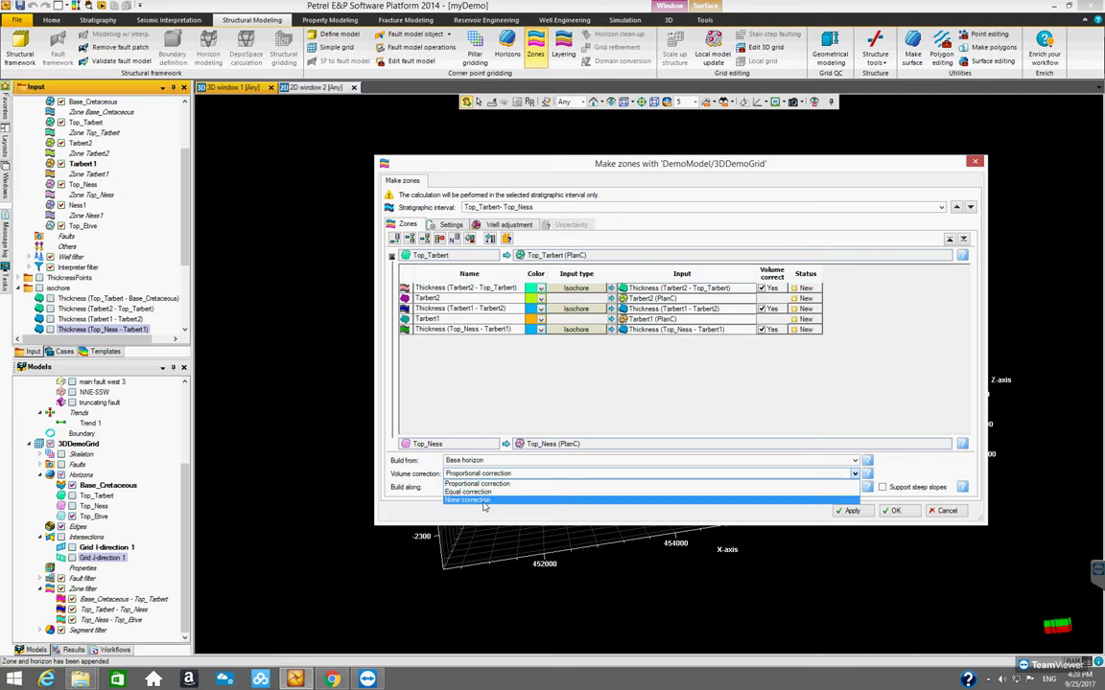
{"action": "left_click", "coordinate": [508, 476]}
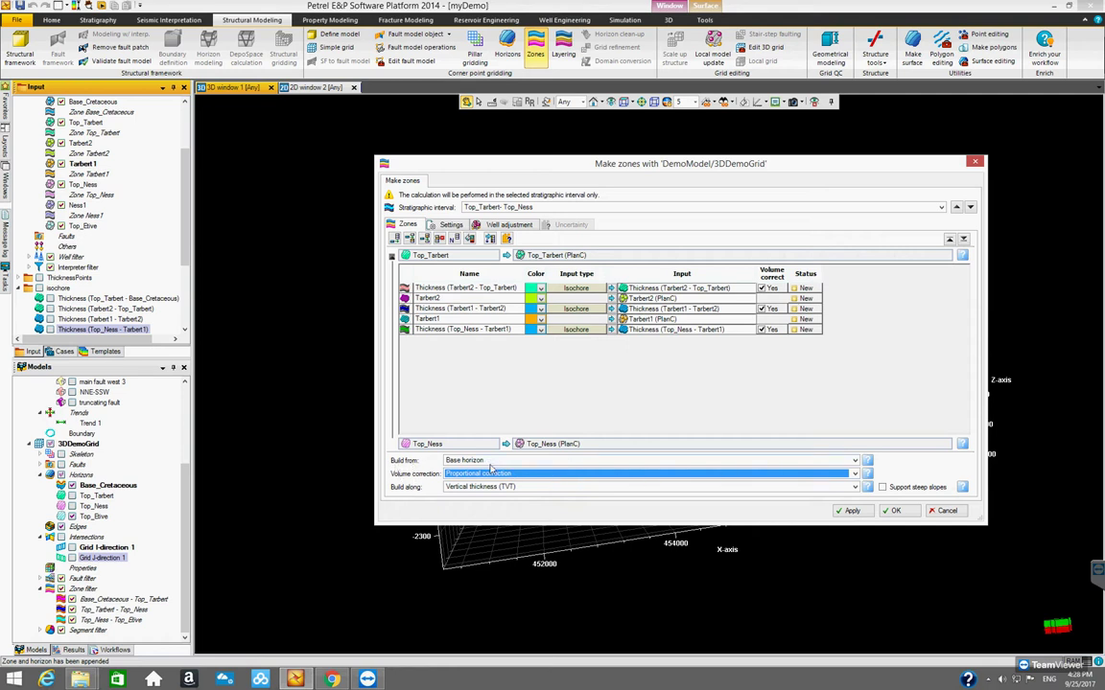
{"action": "left_click", "coordinate": [853, 461]}
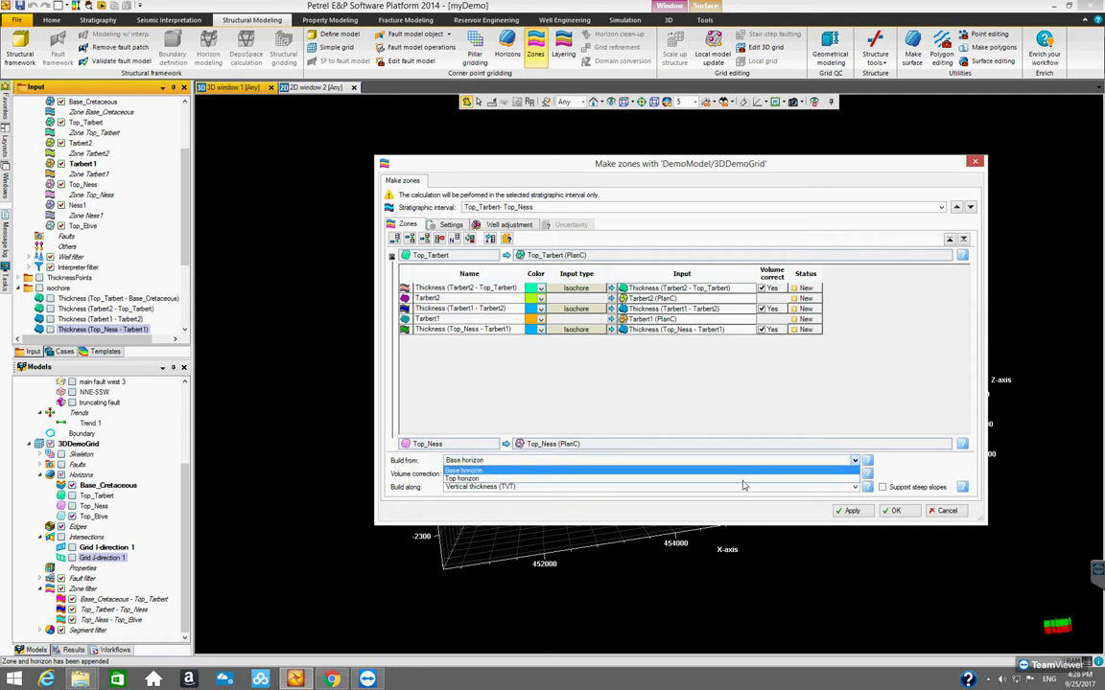
{"action": "left_click", "coordinate": [665, 423]}
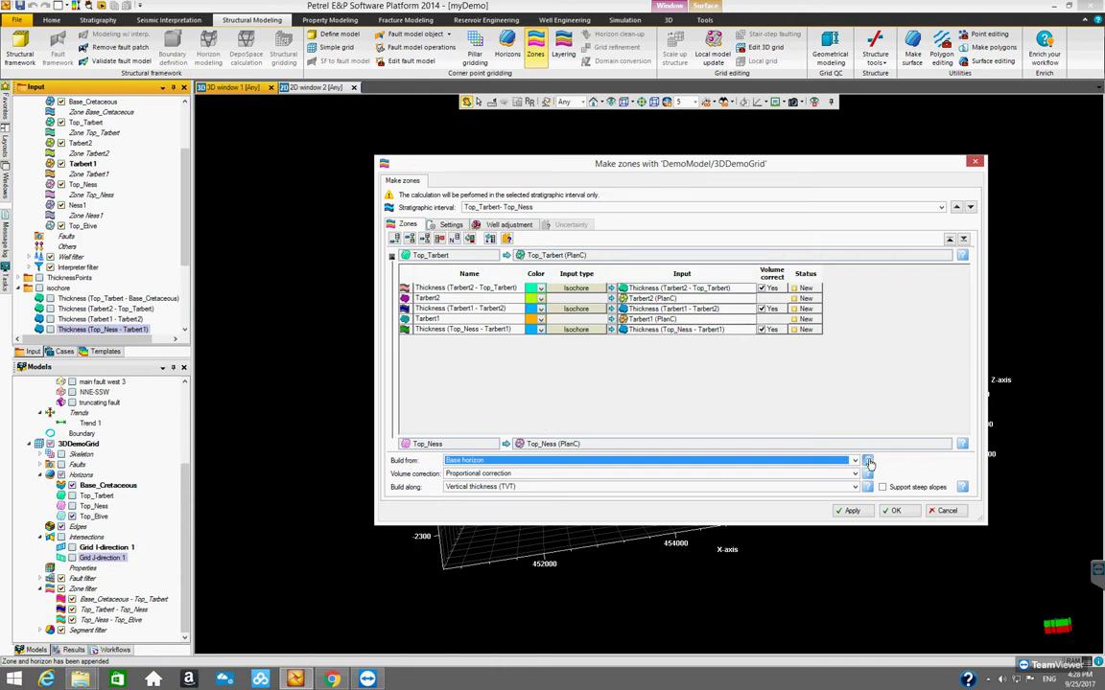
{"action": "mouse_move", "coordinate": [869, 463]}
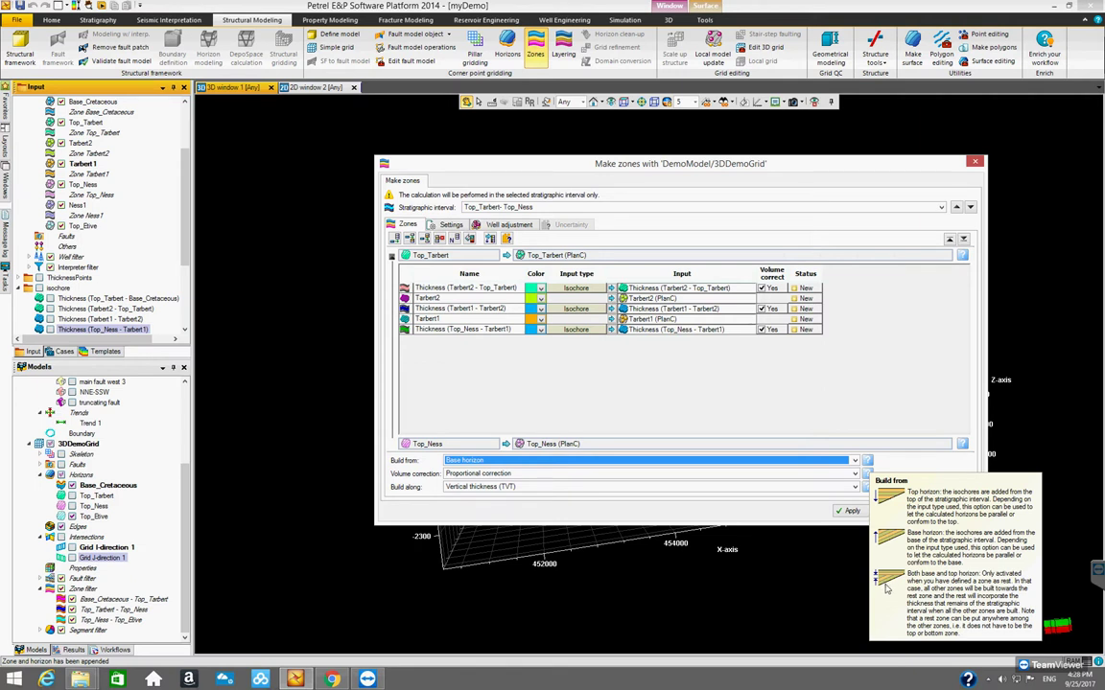
- Review the zone settings and well adjustment options, keeping them as they are, and build the zones for the Top_Tarbert - Top_Ness interval
{"action": "left_click", "coordinate": [806, 565]}
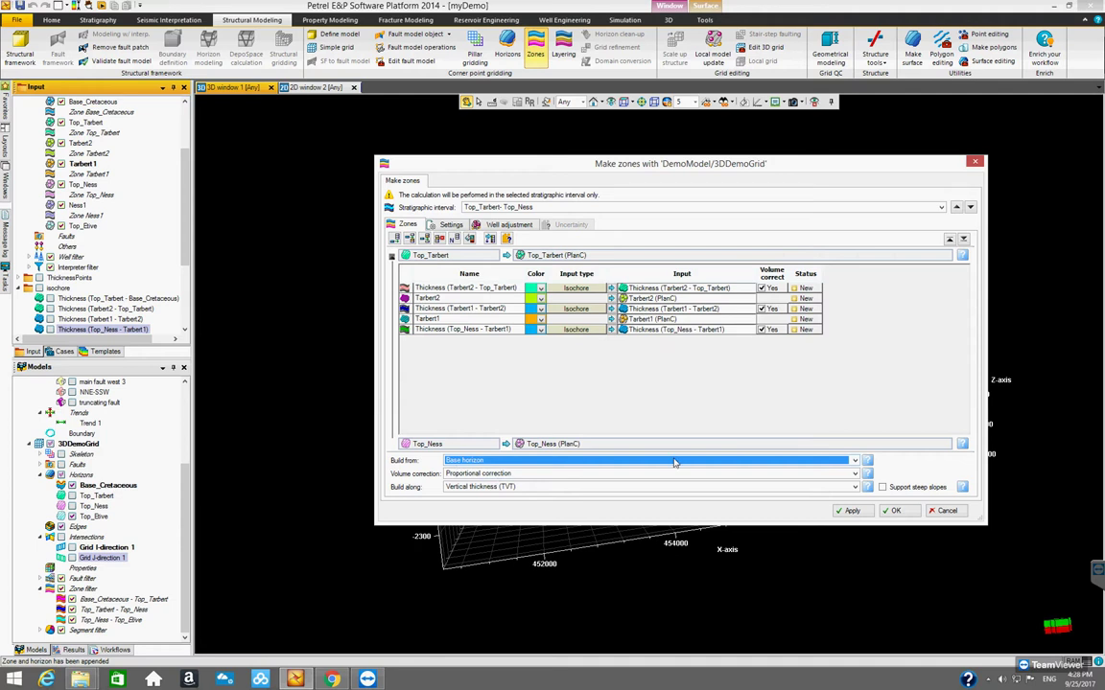
{"action": "left_click", "coordinate": [497, 387]}
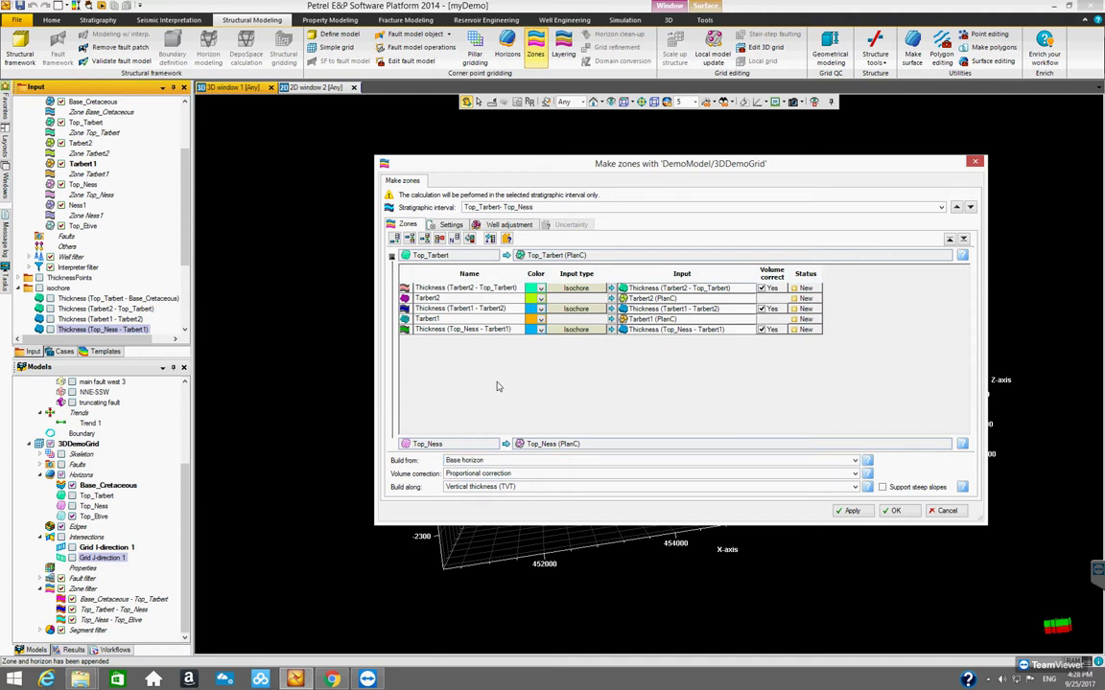
{"action": "left_click", "coordinate": [451, 224]}
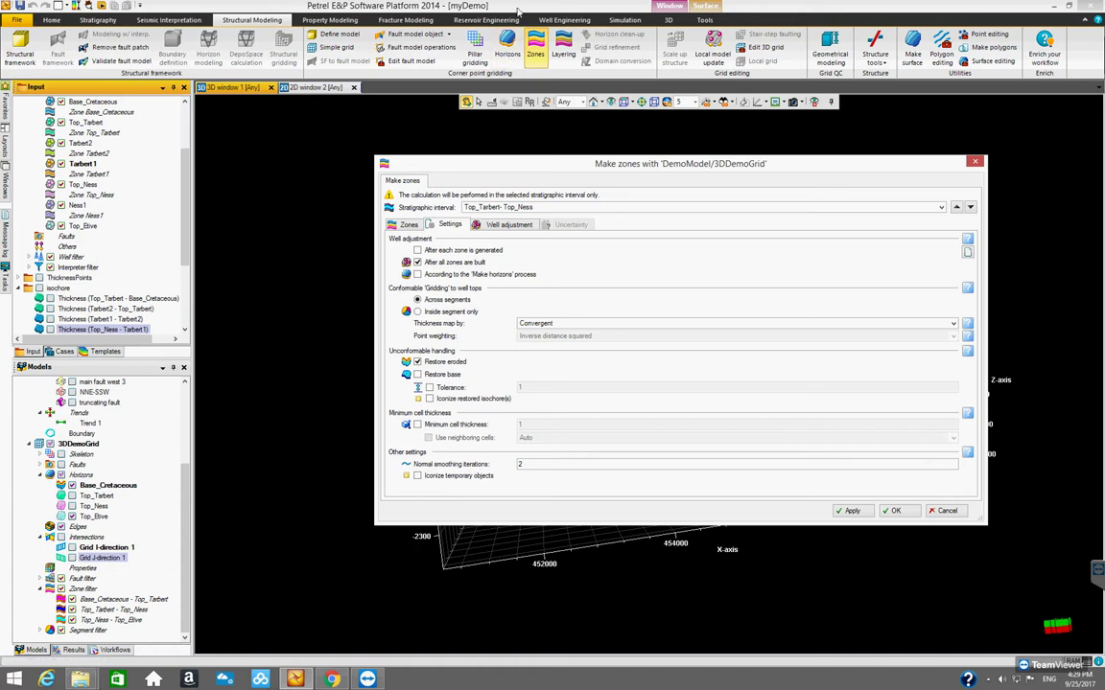
{"action": "left_click", "coordinate": [506, 227]}
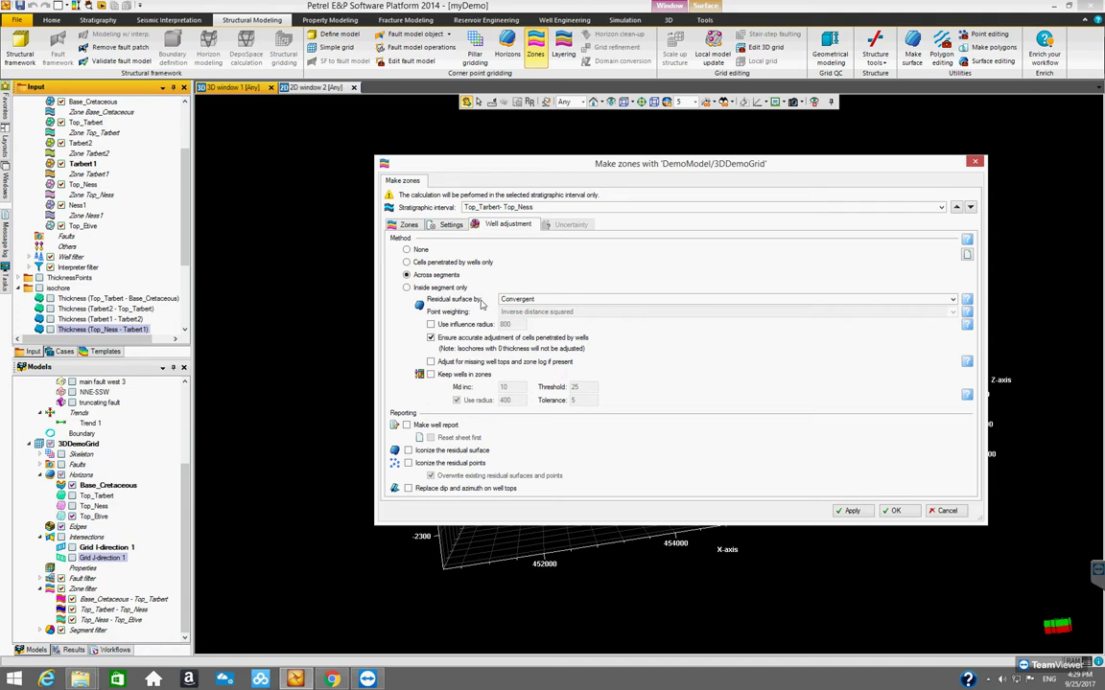
{"action": "left_click", "coordinate": [897, 511]}
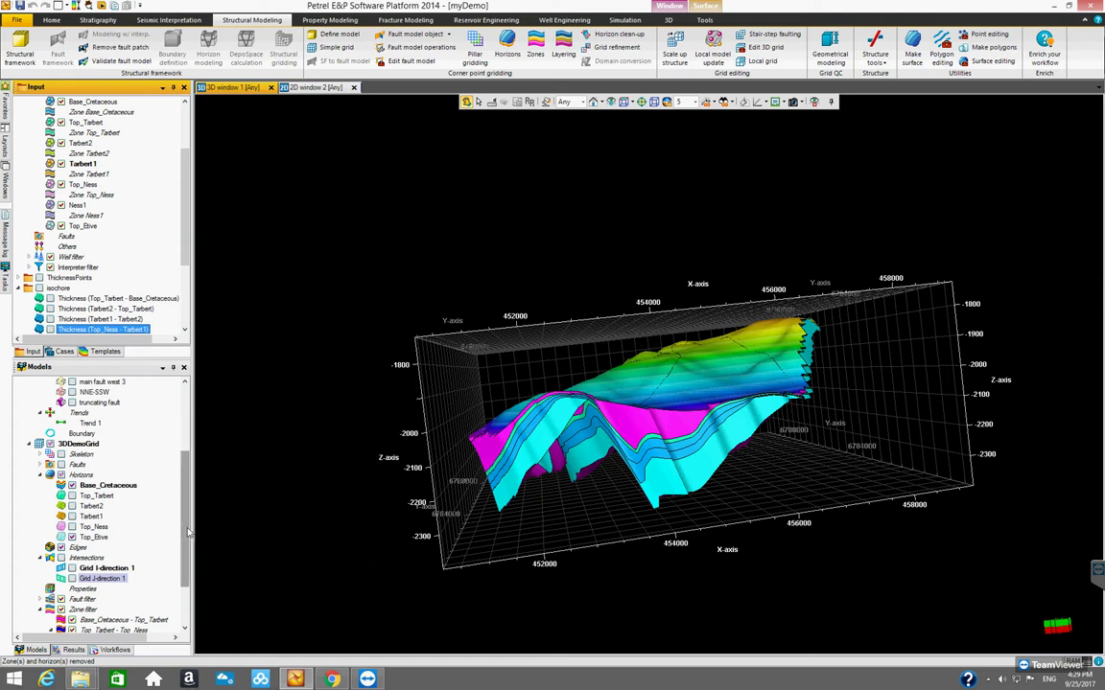
- Apply system-generated colors to all zones under the Zone filter of 3DDemoGrid and inspect the zones from several angles
{"action": "scroll", "coordinate": [185, 622], "scroll_direction": "down", "scroll_amount": 1}
{"action": "scroll", "coordinate": [185, 622], "scroll_direction": "down", "scroll_amount": 2}
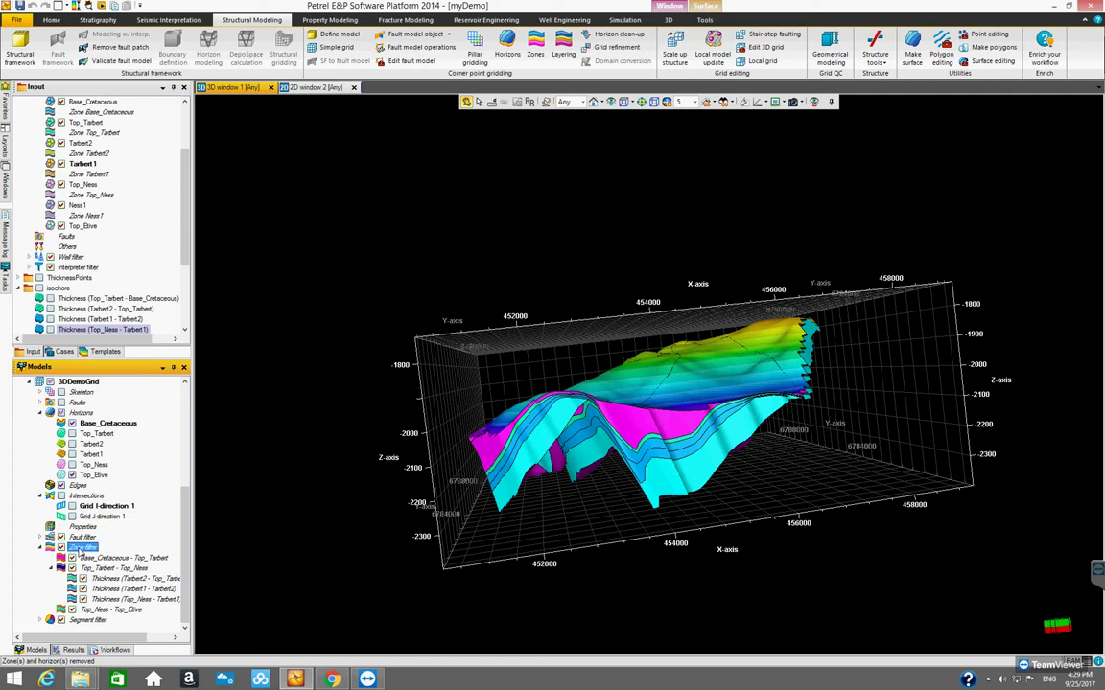
{"action": "right_click", "coordinate": [79, 550]}
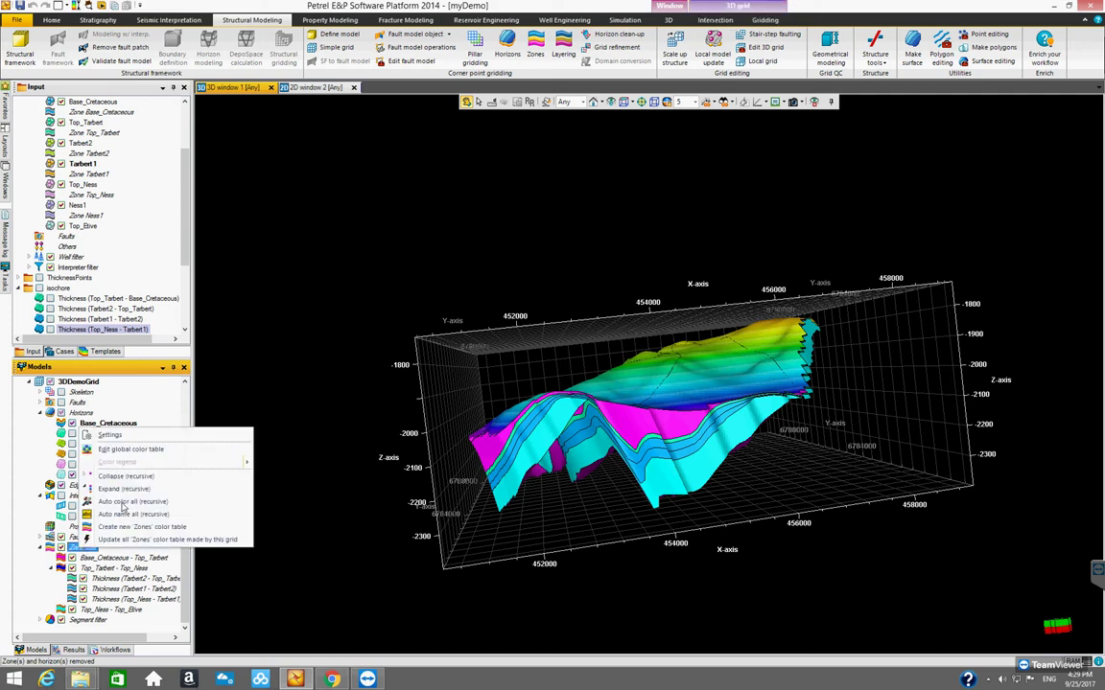
{"action": "left_click", "coordinate": [110, 503]}
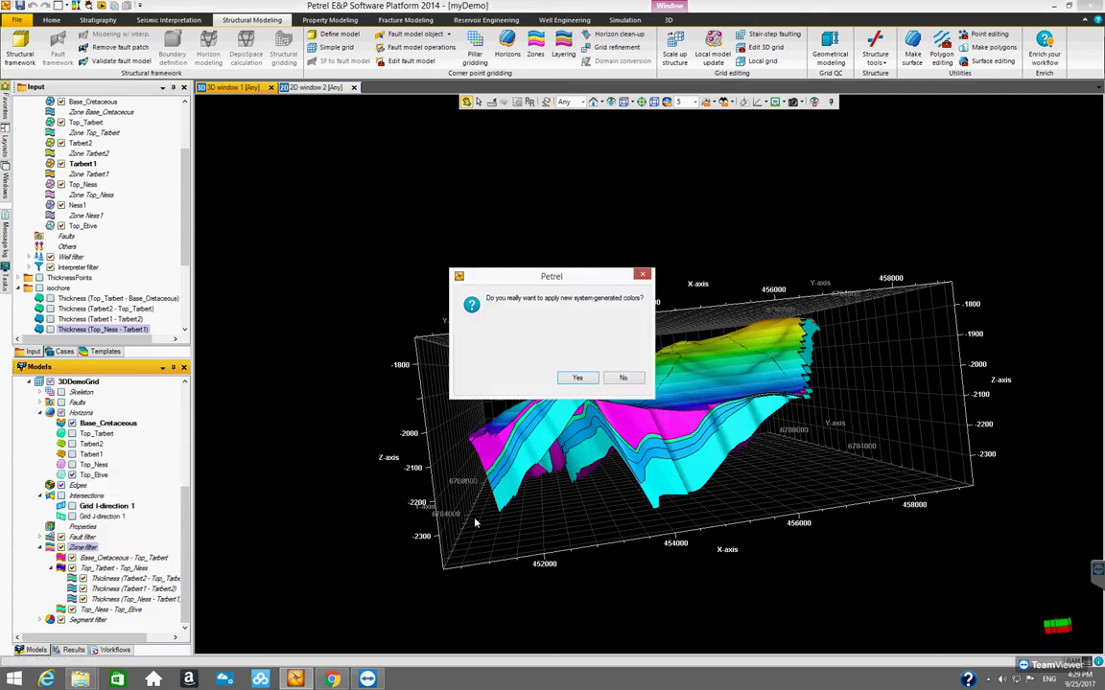
{"action": "left_click", "coordinate": [578, 378]}
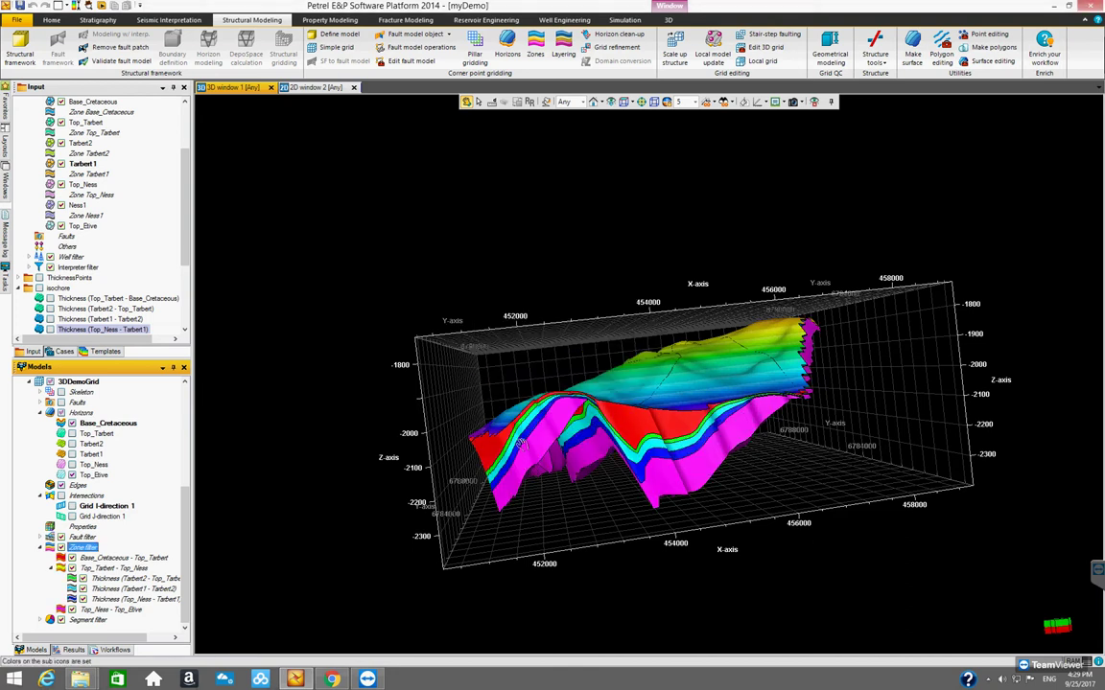
{"action": "left_click_drag", "start_coordinate": [496, 393], "coordinate": [522, 395]}
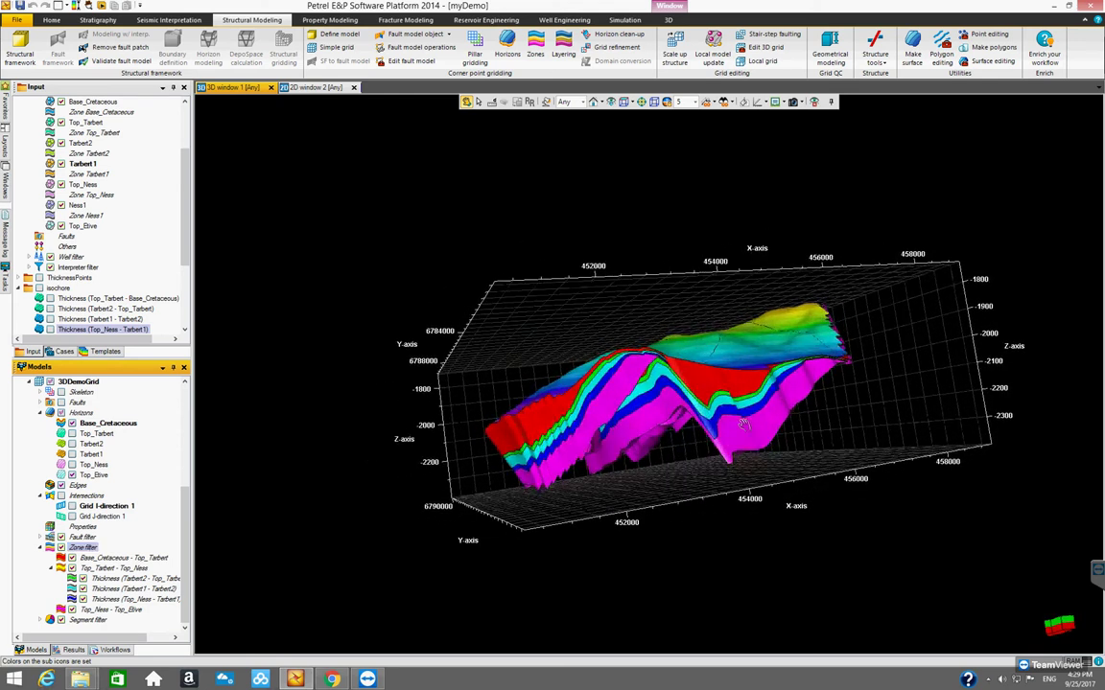
{"action": "left_click_drag", "start_coordinate": [756, 422], "coordinate": [278, 350]}
{"action": "left_click_drag", "start_coordinate": [394, 451], "coordinate": [130, 273]}
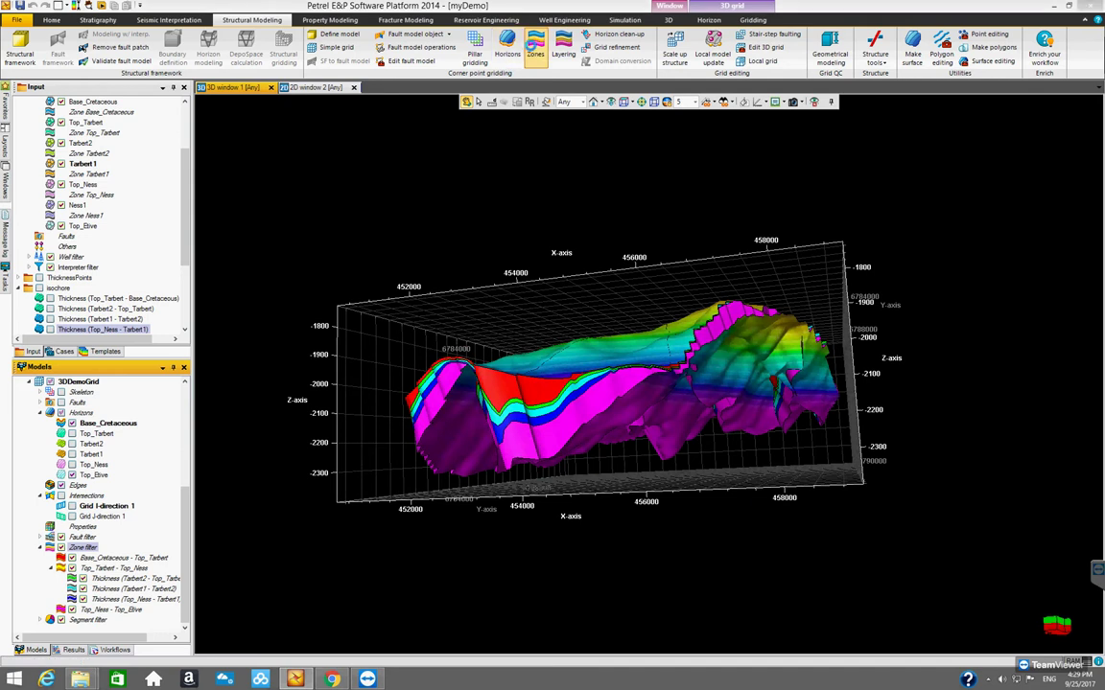
- Reopen Make zones, select the Top_Ness - Top_Etive stratigraphic interval, and add two zones separated by one horizon
{"action": "left_click", "coordinate": [534, 48]}
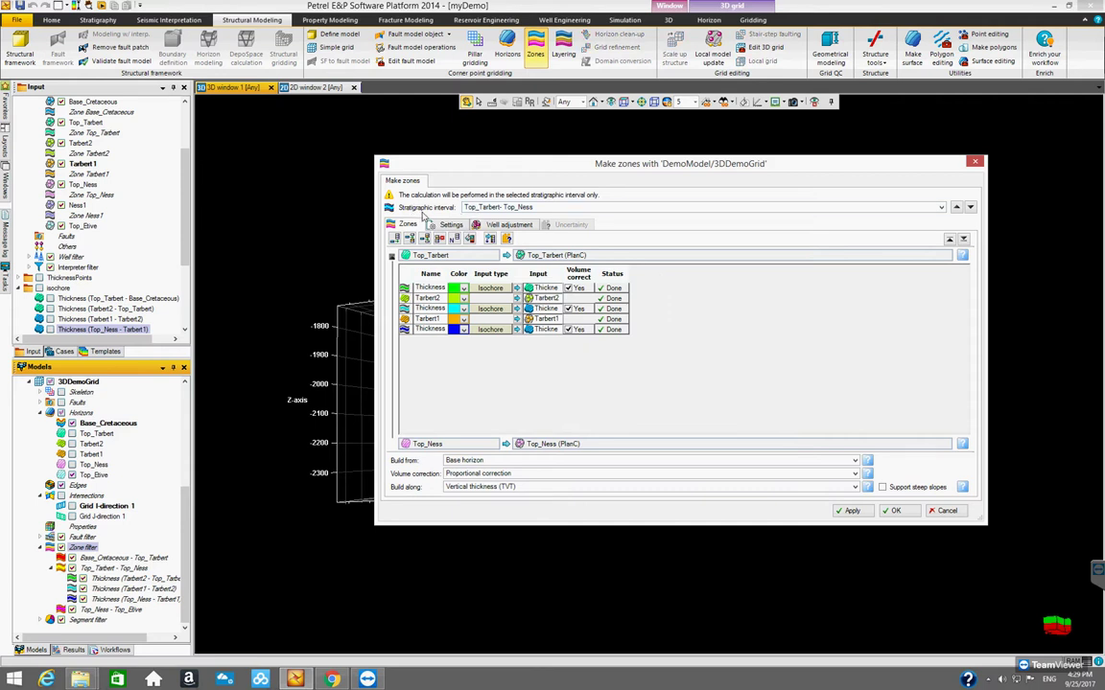
{"action": "left_click", "coordinate": [939, 207]}
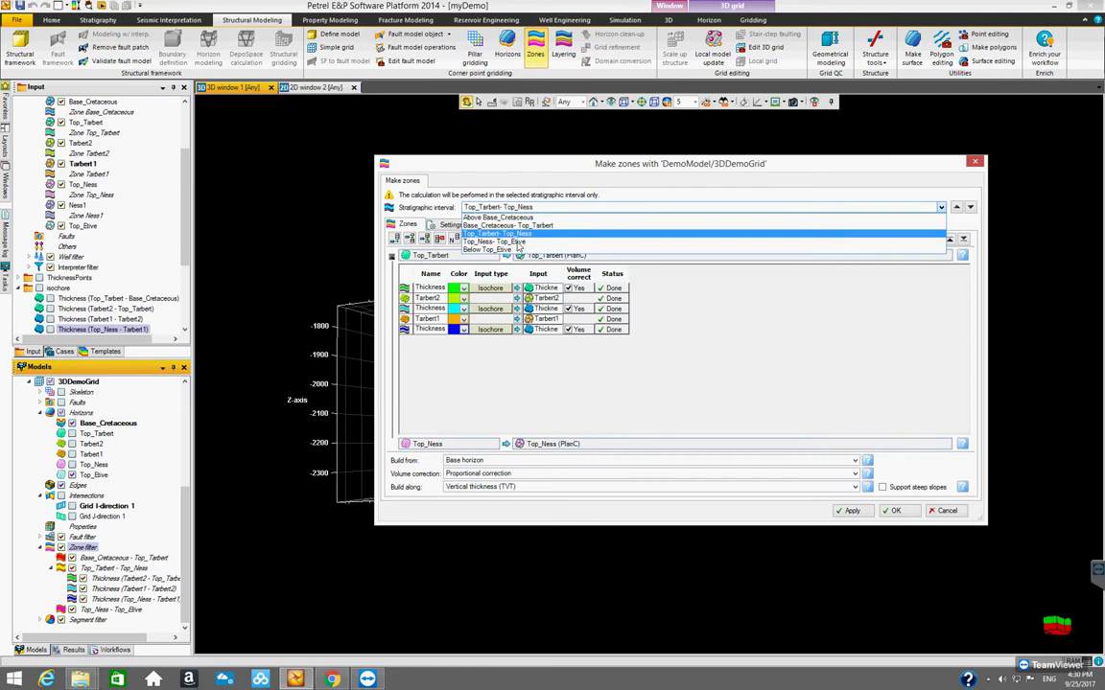
{"action": "left_click", "coordinate": [518, 243]}
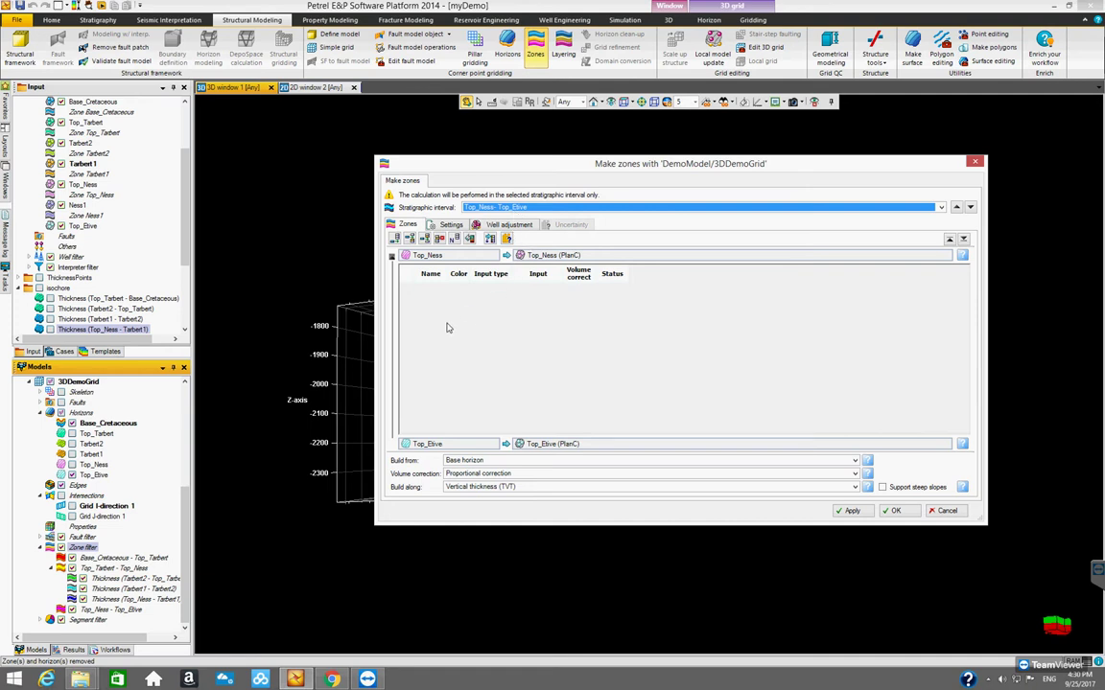
{"action": "left_click", "coordinate": [394, 240]}
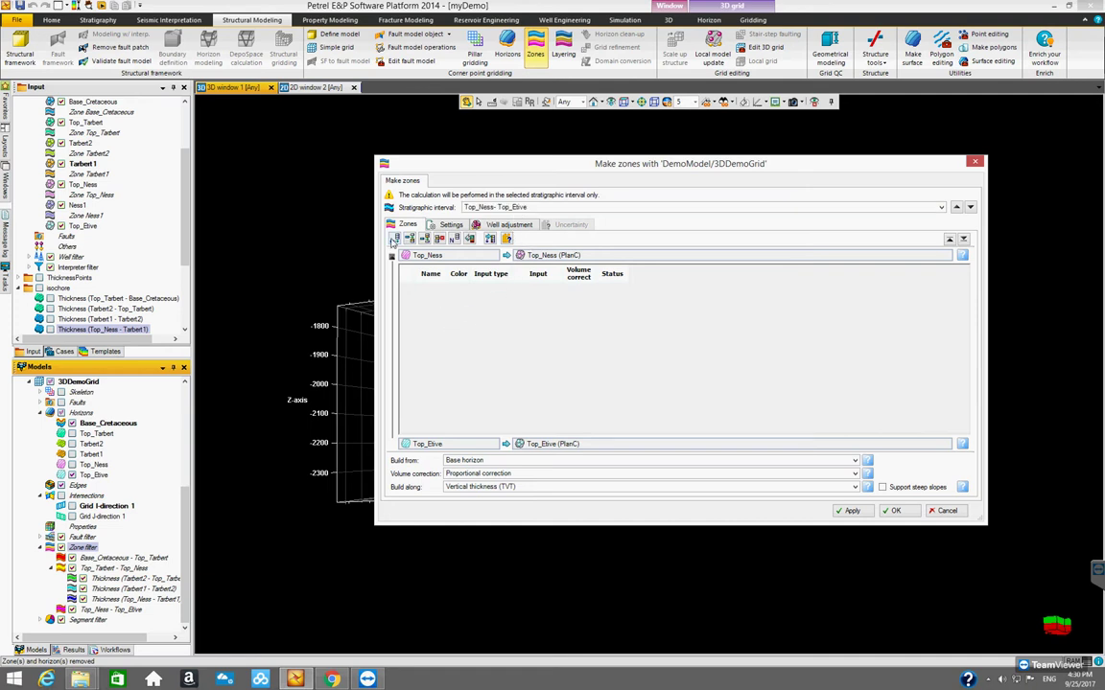
{"action": "left_click", "coordinate": [394, 240]}
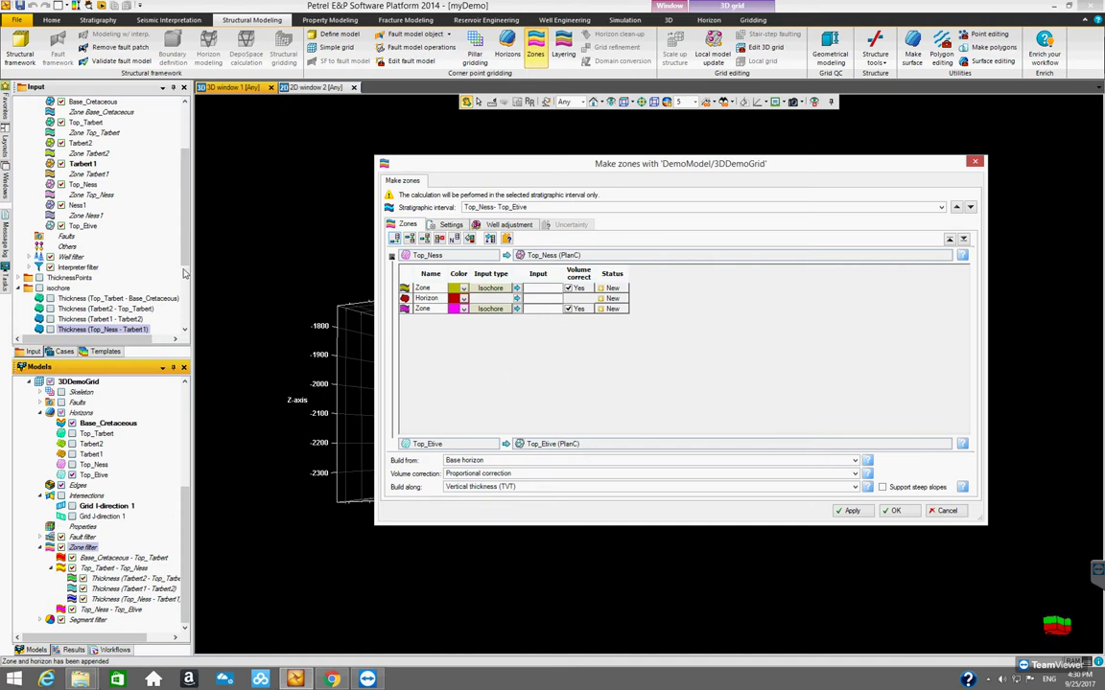
- Assign the isochore Thickness (Ness1 - Top_Ness) to the upper zone and Thickness (Top_Etive - Ness1) to the lower zone
{"action": "left_click", "coordinate": [182, 325]}
{"action": "scroll", "coordinate": [183, 325], "scroll_direction": "down", "scroll_amount": 4}
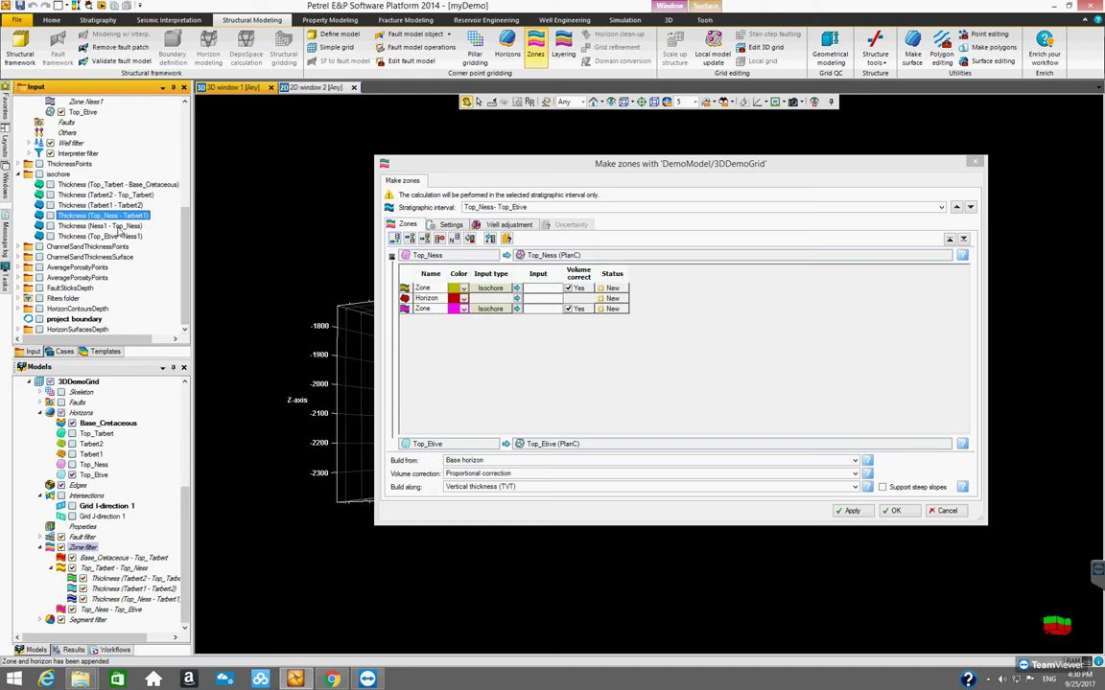
{"action": "left_click", "coordinate": [96, 226]}
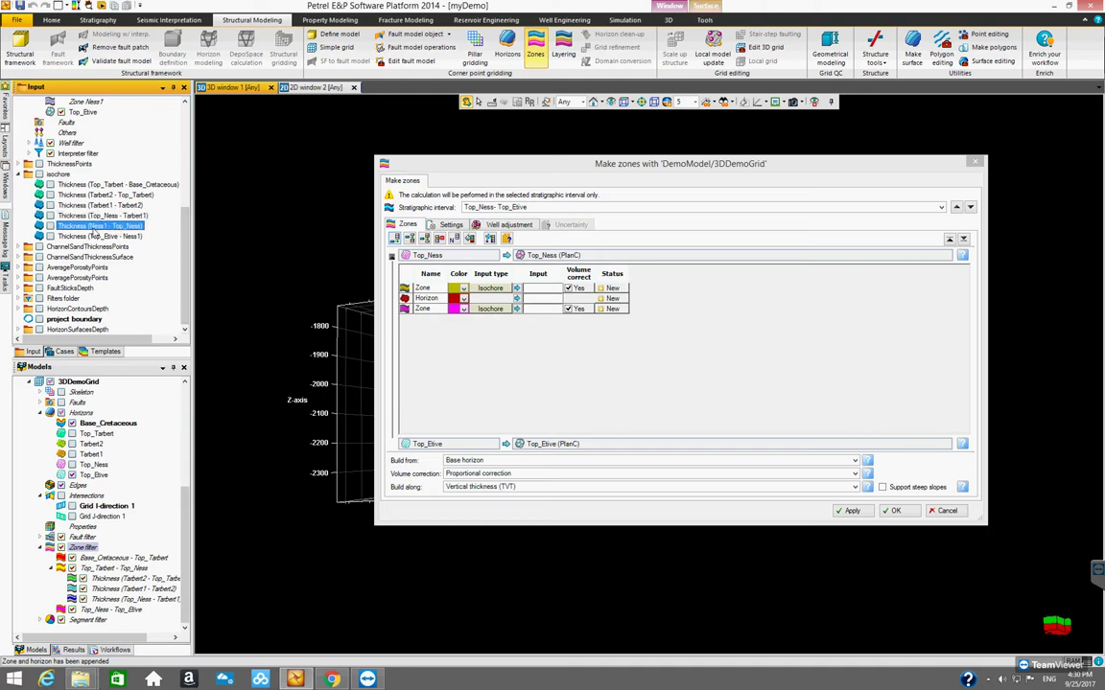
{"action": "left_click", "coordinate": [517, 288]}
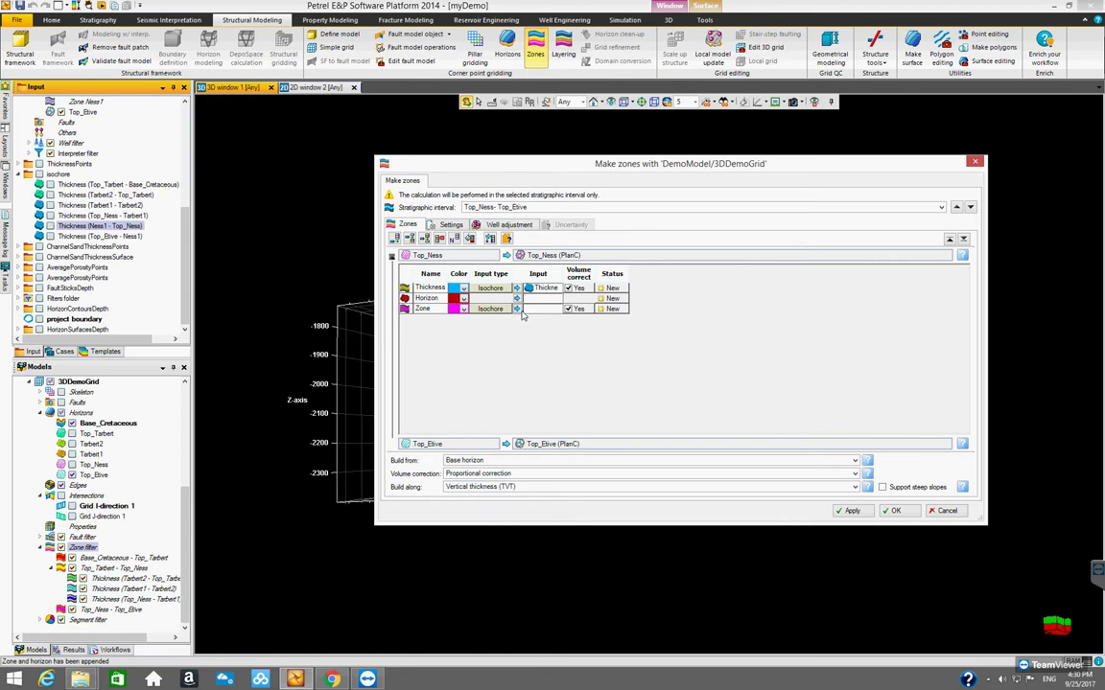
{"action": "left_click", "coordinate": [135, 238]}
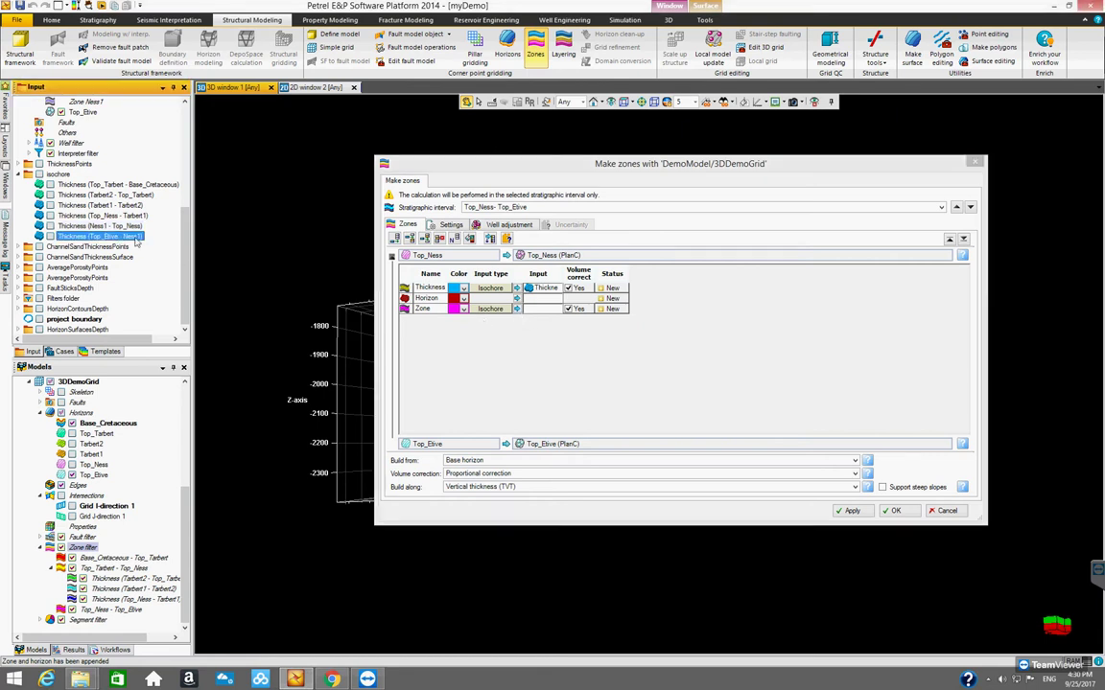
{"action": "left_click", "coordinate": [517, 308]}
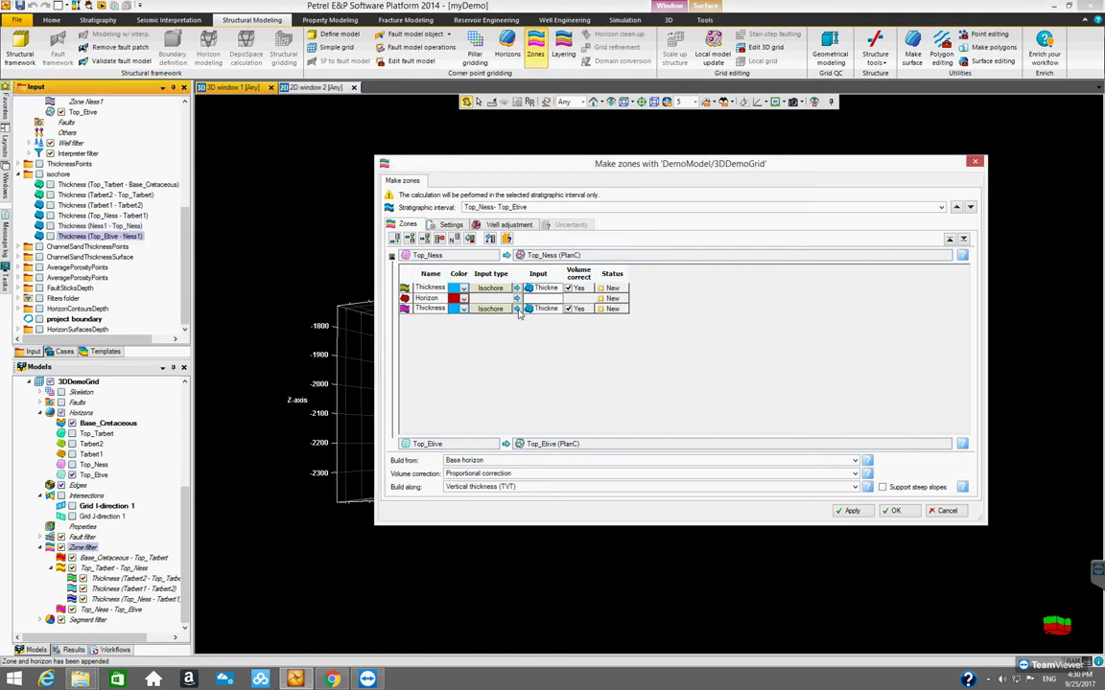
- Assign the Ness1 well top to the horizon between the two zones and build the zones for the Top_Ness - Top_Etive interval
{"action": "left_click_drag", "start_coordinate": [185, 235], "coordinate": [178, 167]}
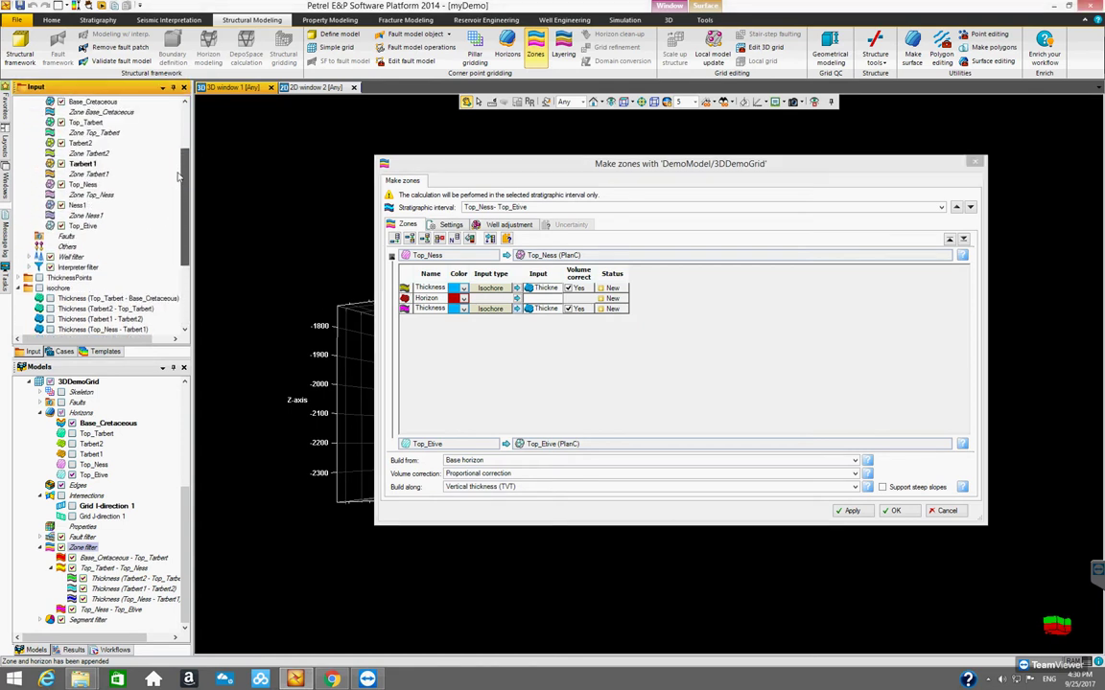
{"action": "left_click", "coordinate": [74, 206]}
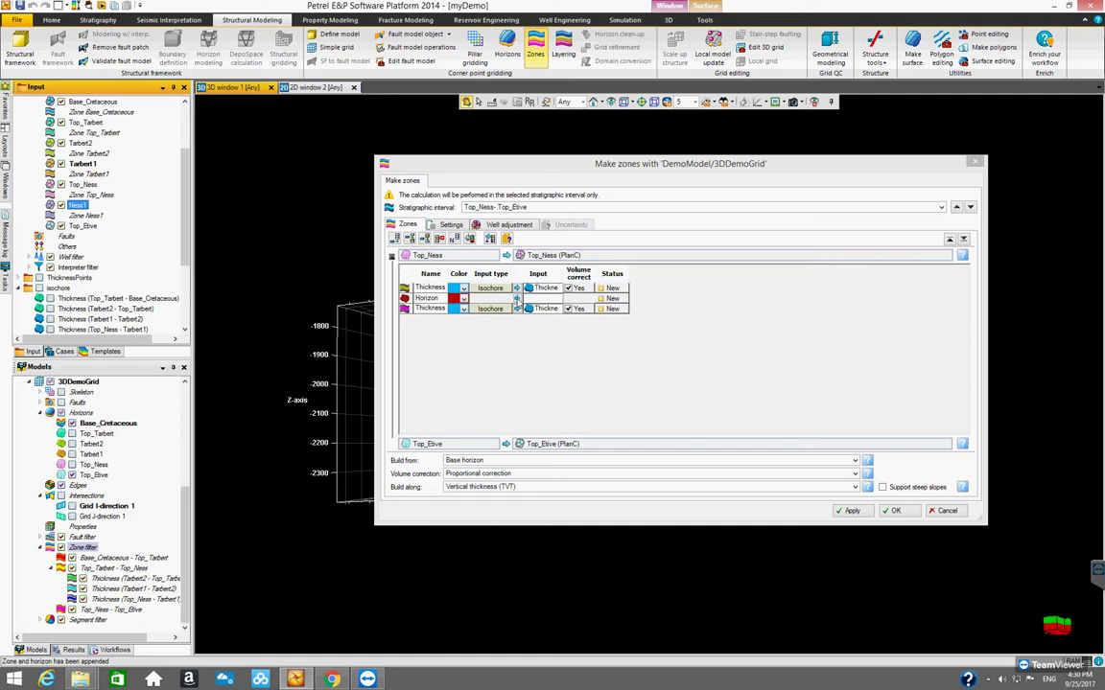
{"action": "left_click", "coordinate": [517, 298]}
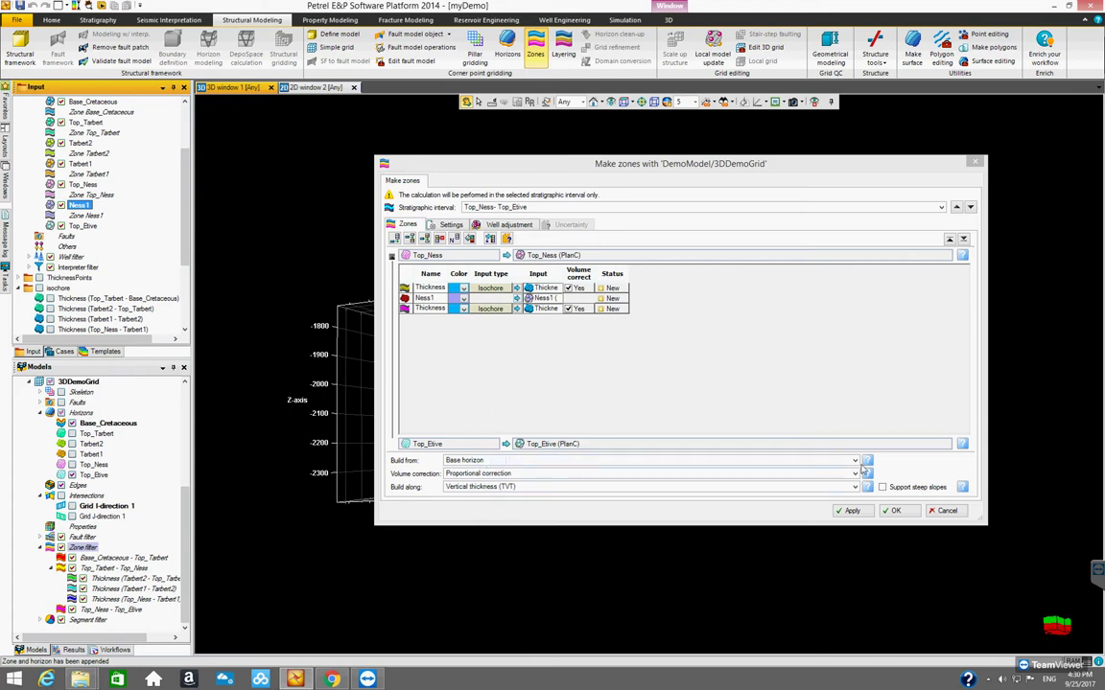
{"action": "left_click", "coordinate": [895, 512]}
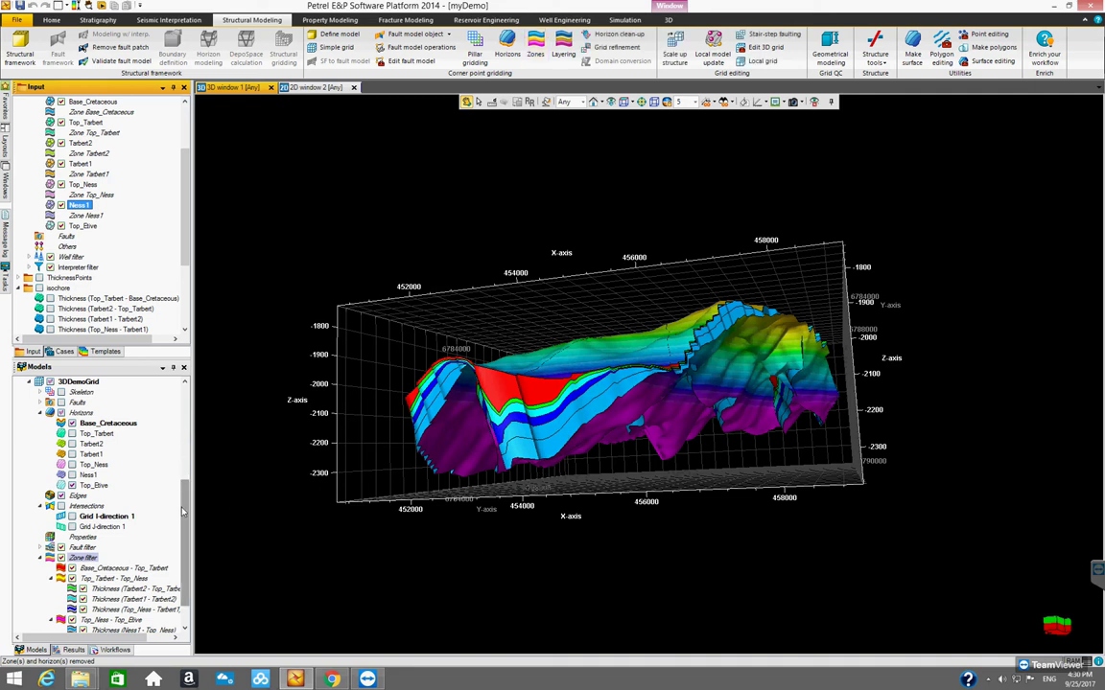
- Recolor all zones recursively with new system-generated colors, including the Ness zones
{"action": "scroll", "coordinate": [186, 510], "scroll_direction": "down", "scroll_amount": 1}
{"action": "left_click", "coordinate": [82, 526]}
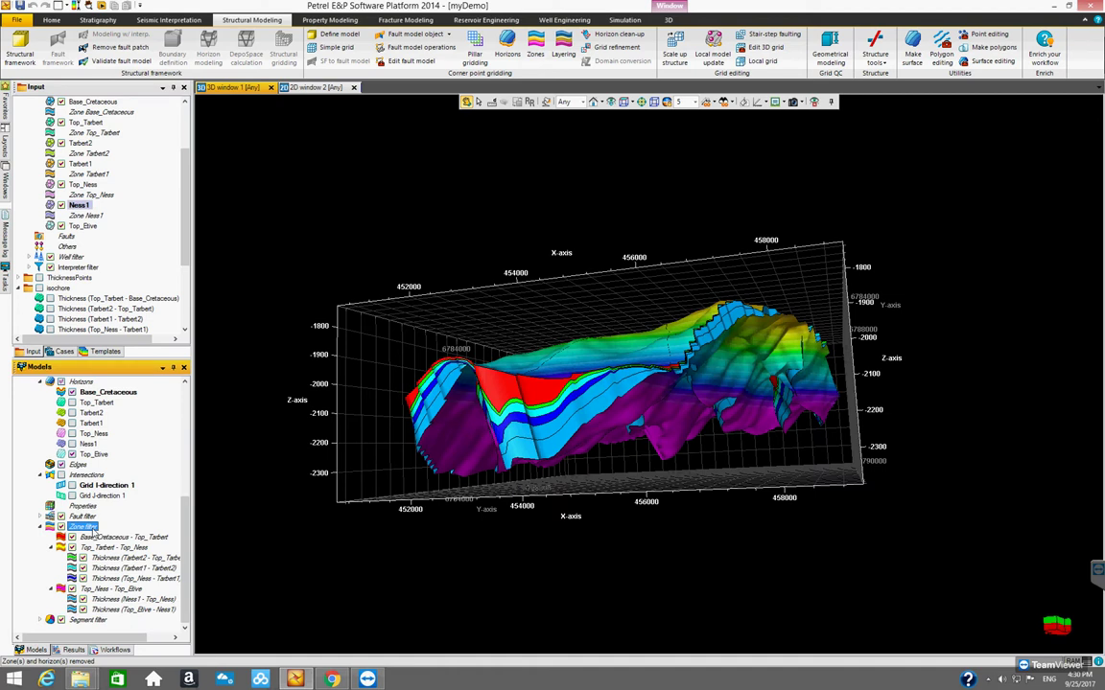
{"action": "right_click", "coordinate": [92, 531]}
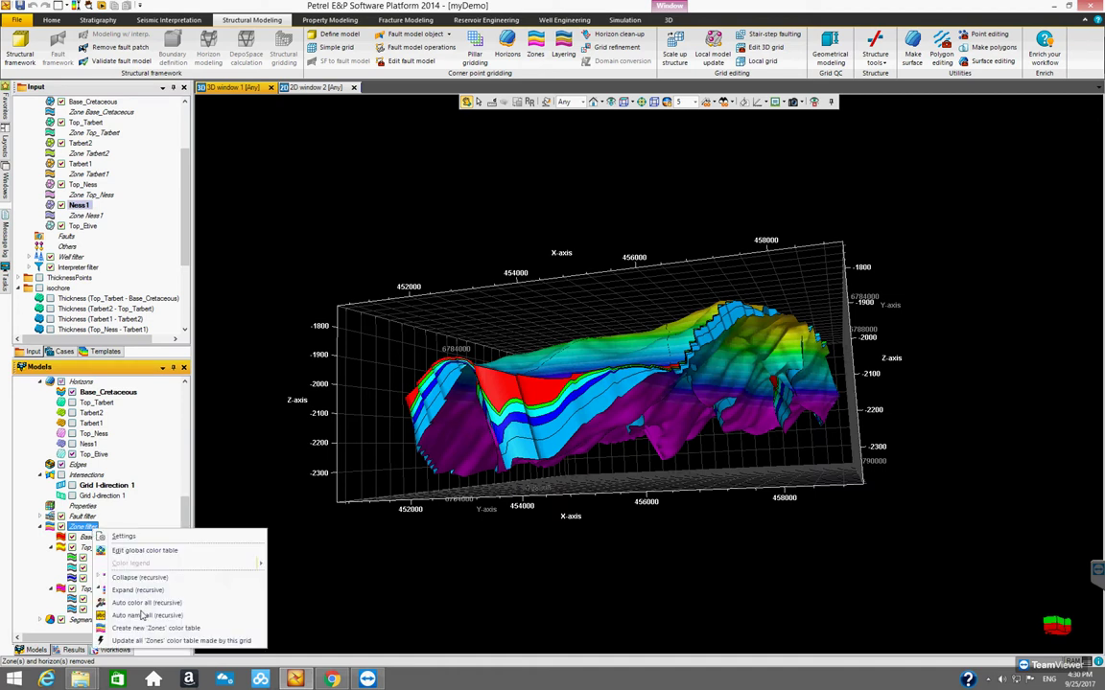
{"action": "left_click", "coordinate": [141, 604]}
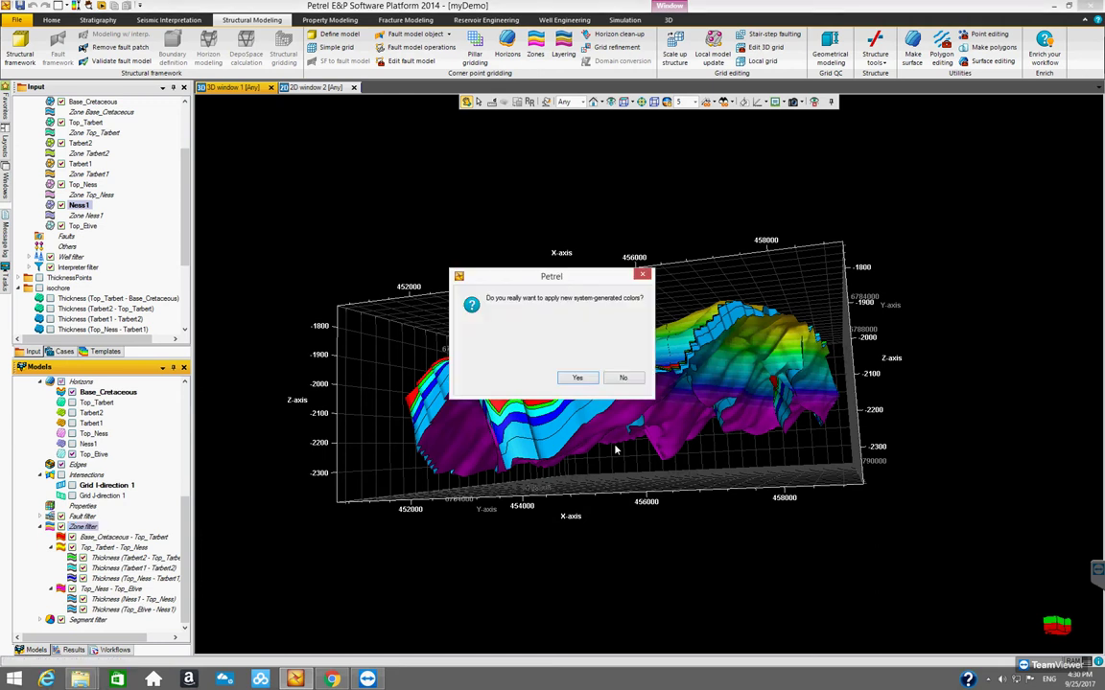
{"action": "left_click", "coordinate": [577, 378]}
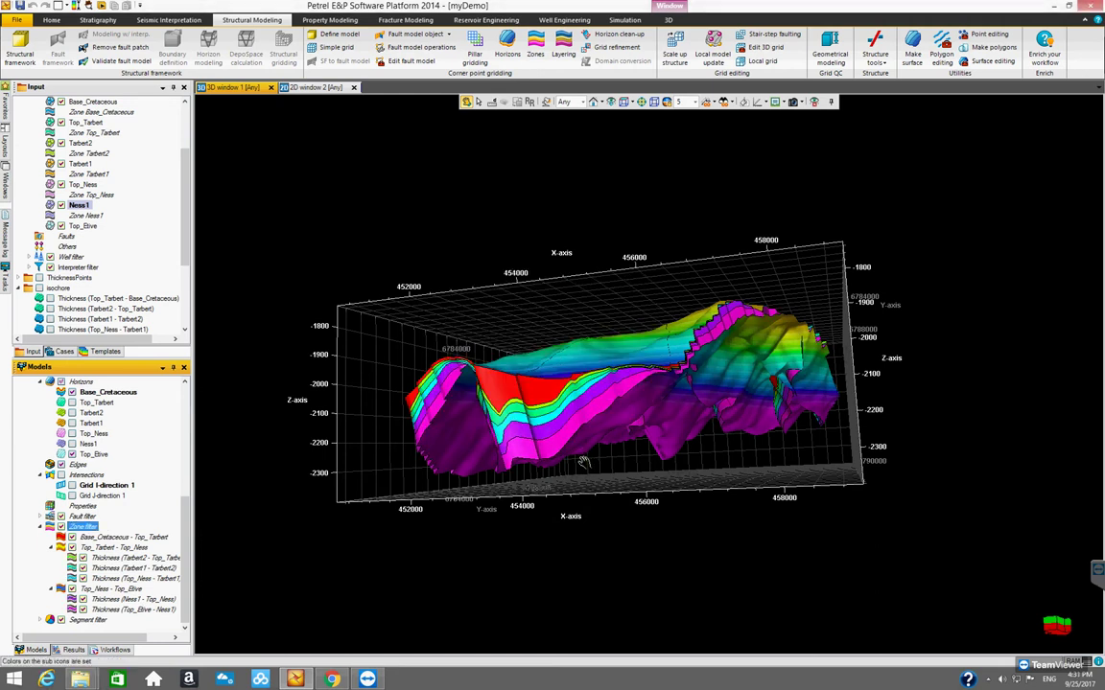
- Inspect the zones from several angles, then open the Layering process for 3DDemoGrid and move its dialog clear of the Input tree
{"action": "left_click_drag", "start_coordinate": [702, 470], "coordinate": [481, 430]}
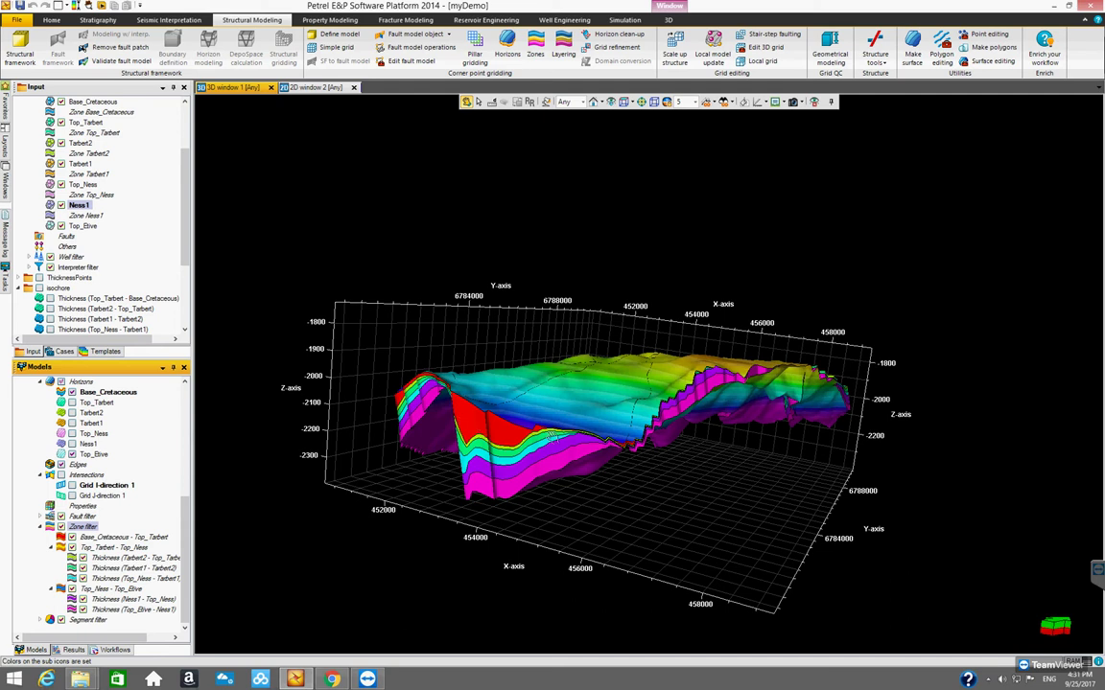
{"action": "left_click_drag", "start_coordinate": [558, 447], "coordinate": [745, 410]}
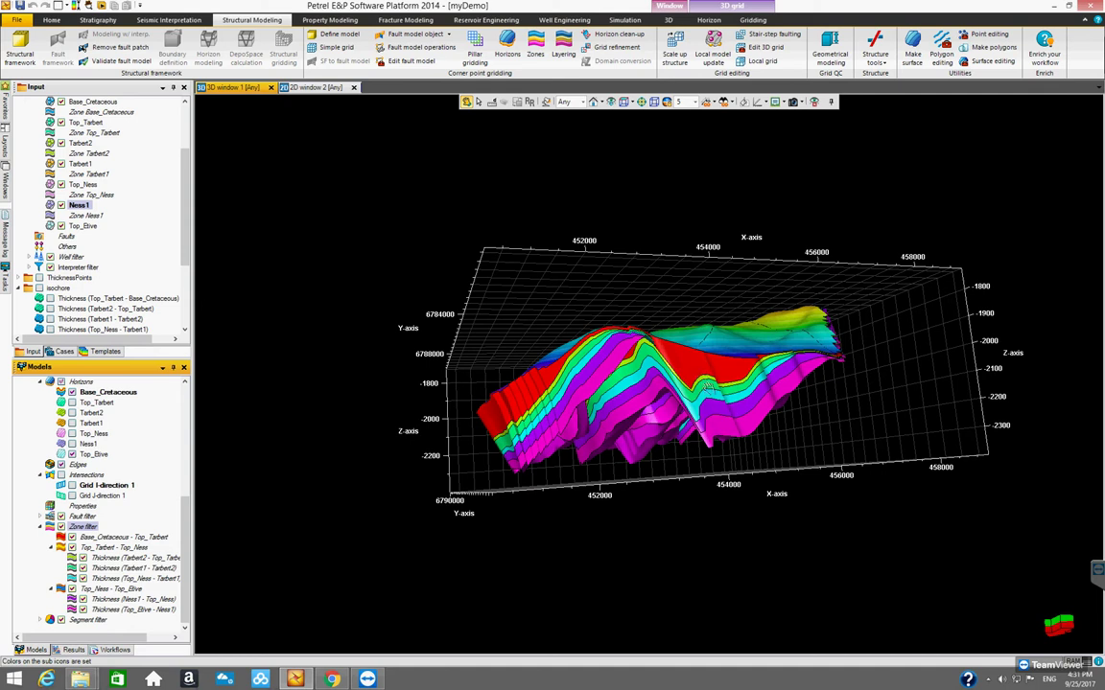
{"action": "left_click_drag", "start_coordinate": [756, 355], "coordinate": [520, 355]}
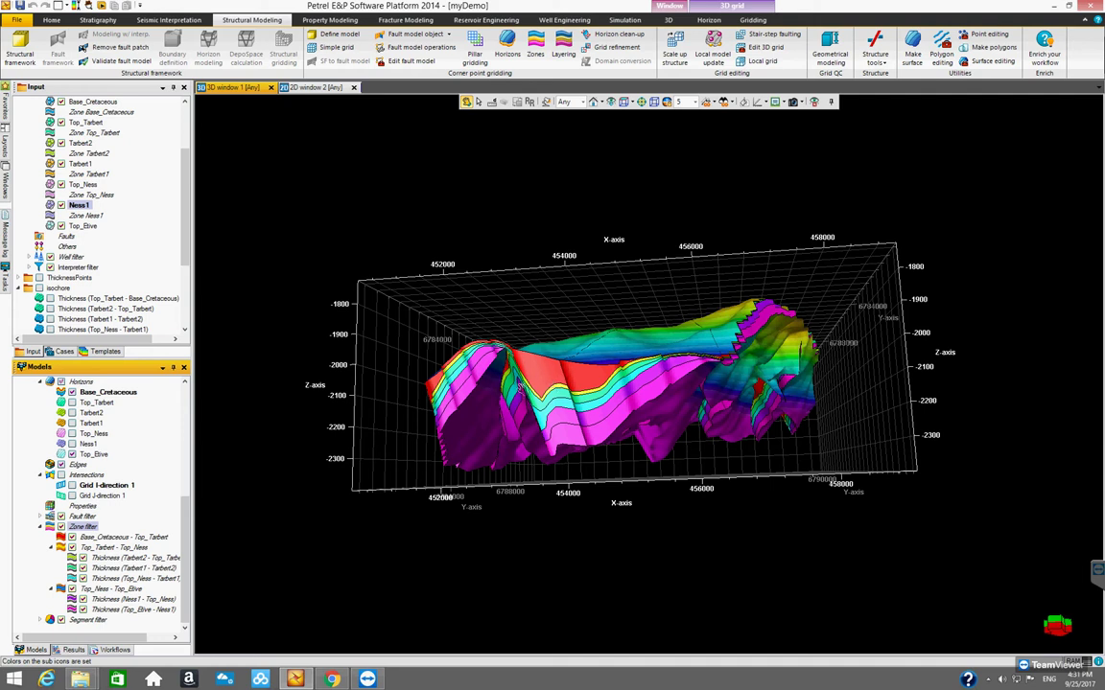
{"action": "left_click_drag", "start_coordinate": [506, 373], "coordinate": [612, 404]}
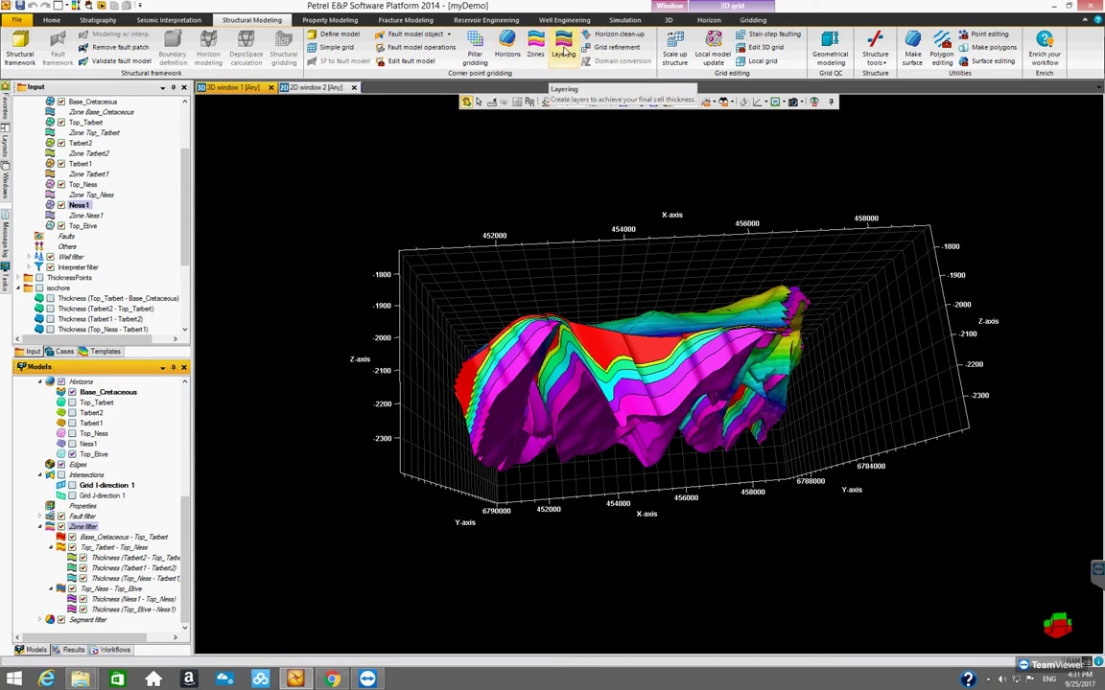
{"action": "left_click", "coordinate": [563, 53]}
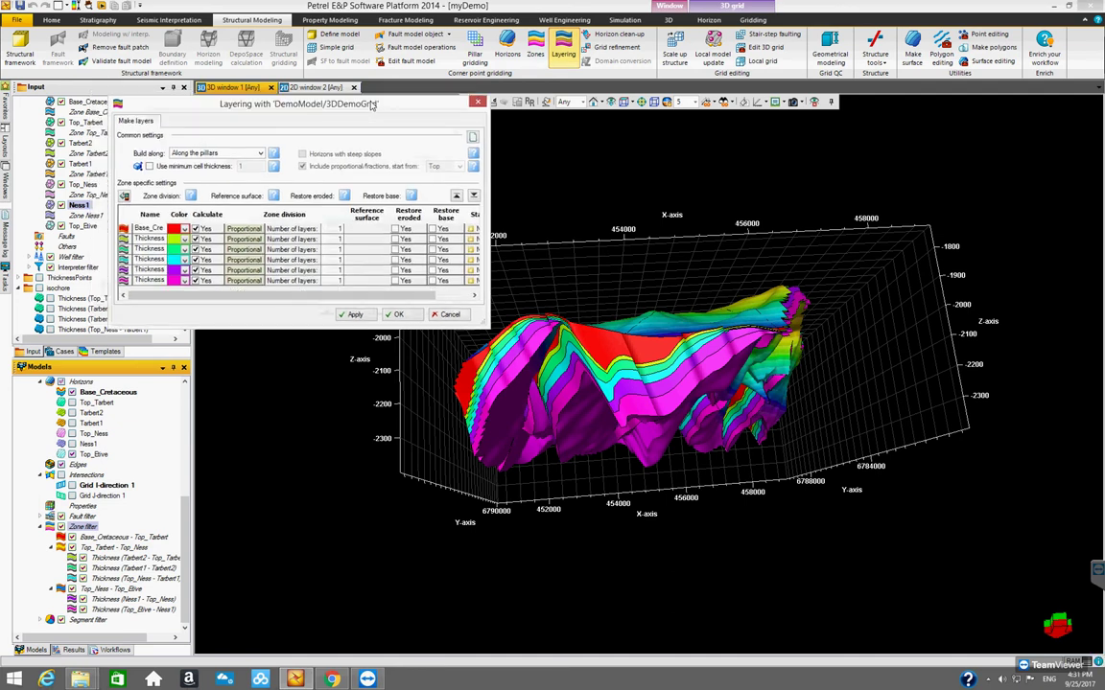
{"action": "left_click_drag", "start_coordinate": [357, 100], "coordinate": [454, 138]}
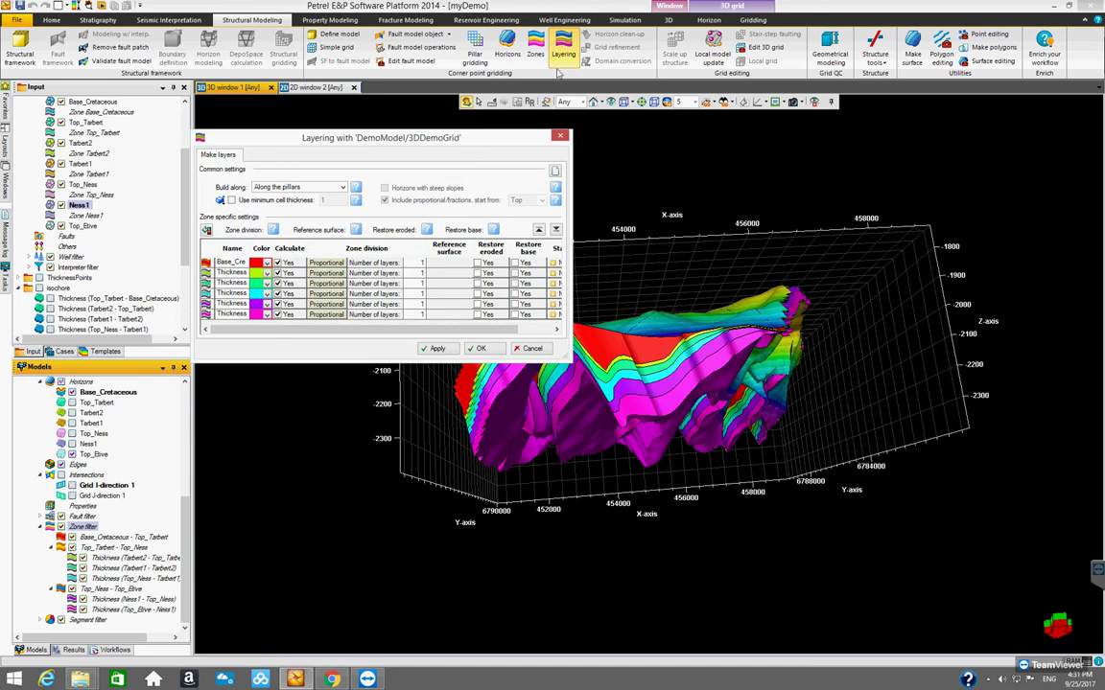
- Enlarge the Layering dialog and widen its Name, Calculate and Zone division columns so the full zone names can be read
{"action": "left_click_drag", "start_coordinate": [437, 141], "coordinate": [537, 210]}
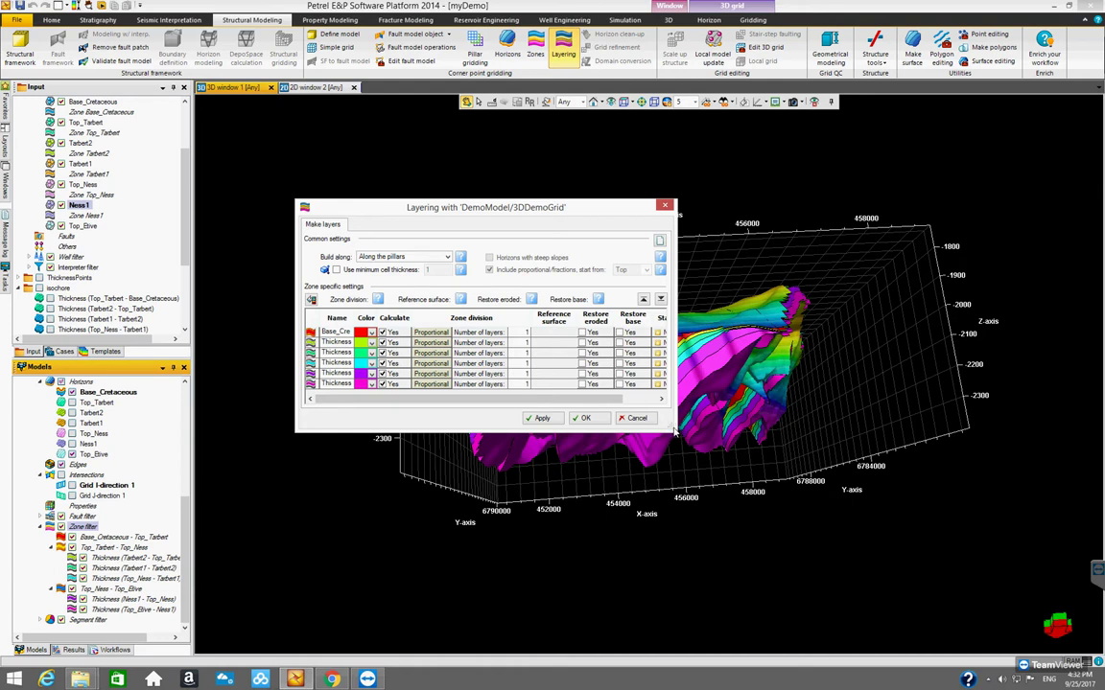
{"action": "left_click_drag", "start_coordinate": [490, 206], "coordinate": [540, 251]}
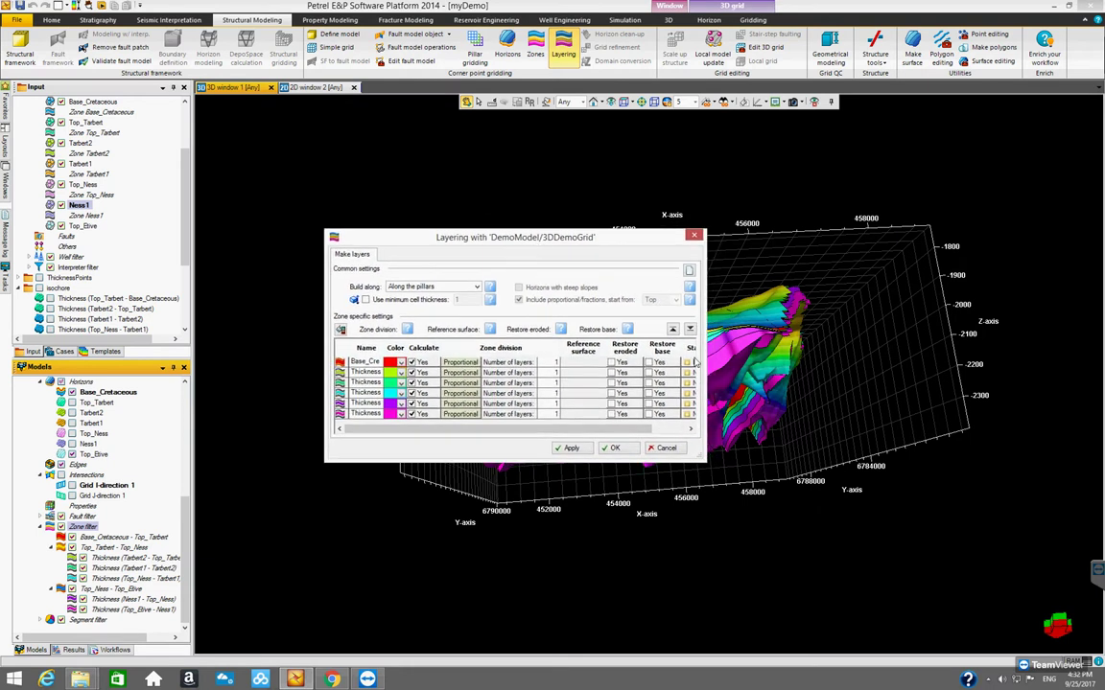
{"action": "left_click_drag", "start_coordinate": [629, 219], "coordinate": [628, 160]}
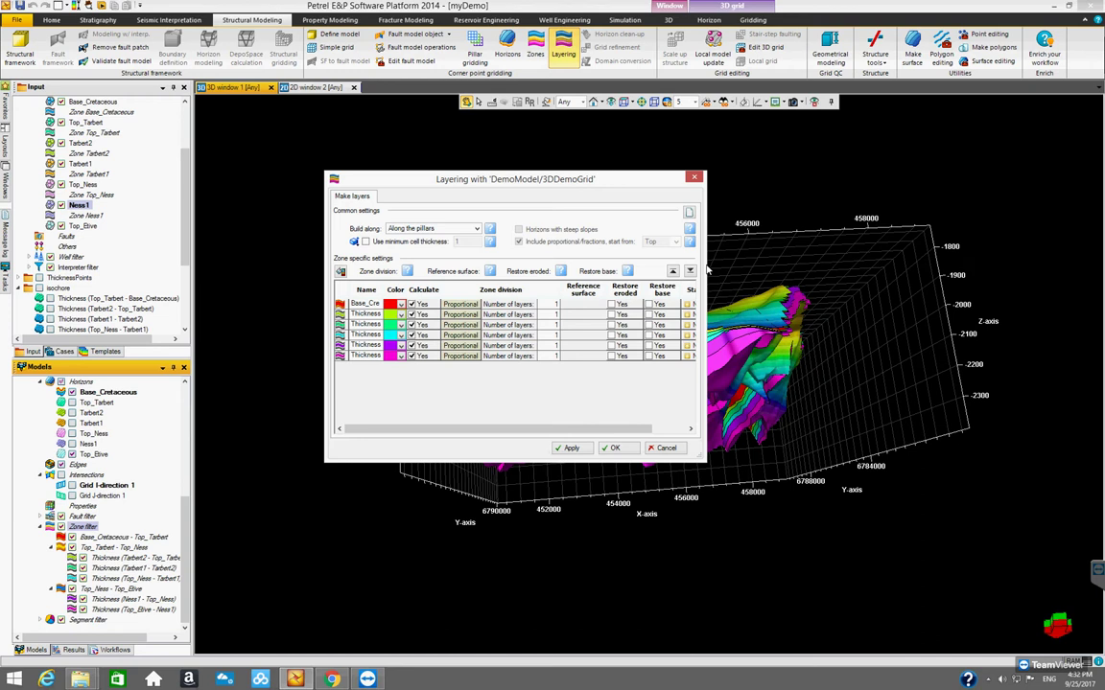
{"action": "left_click_drag", "start_coordinate": [706, 265], "coordinate": [880, 281]}
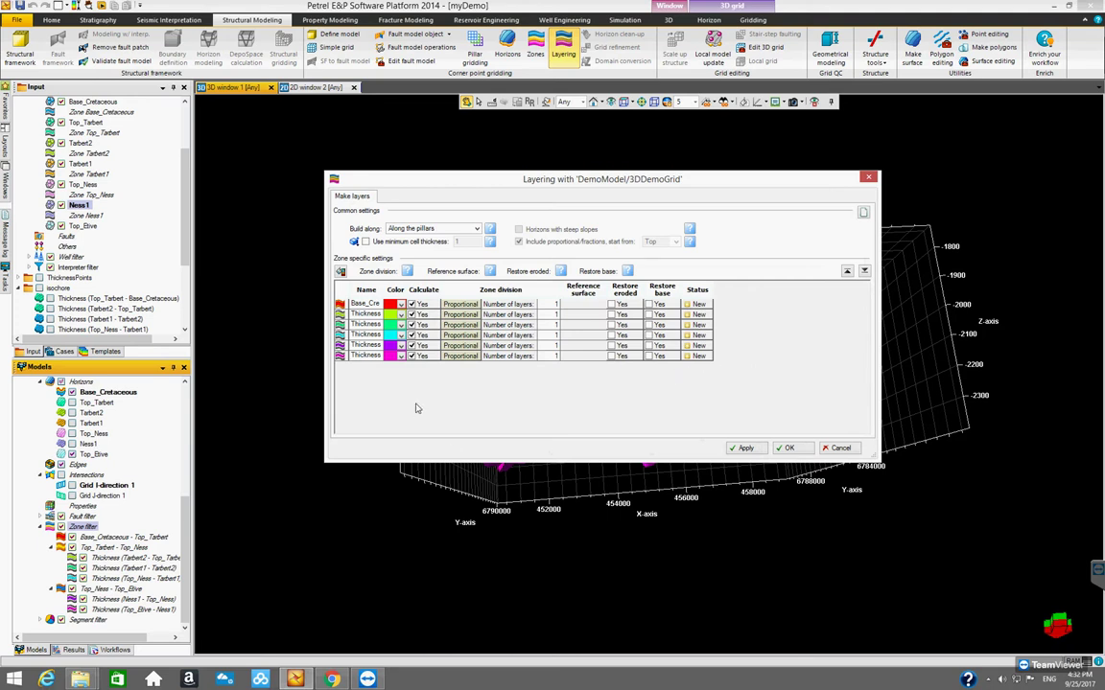
{"action": "left_click_drag", "start_coordinate": [382, 293], "coordinate": [412, 299]}
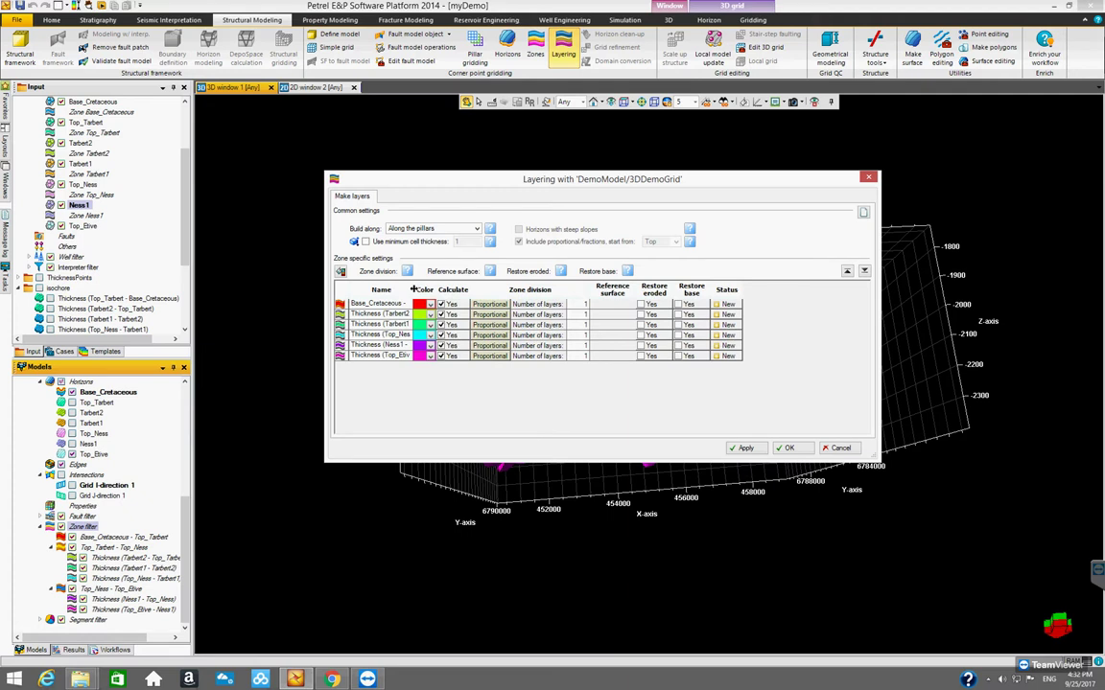
{"action": "left_click_drag", "start_coordinate": [441, 291], "coordinate": [478, 292]}
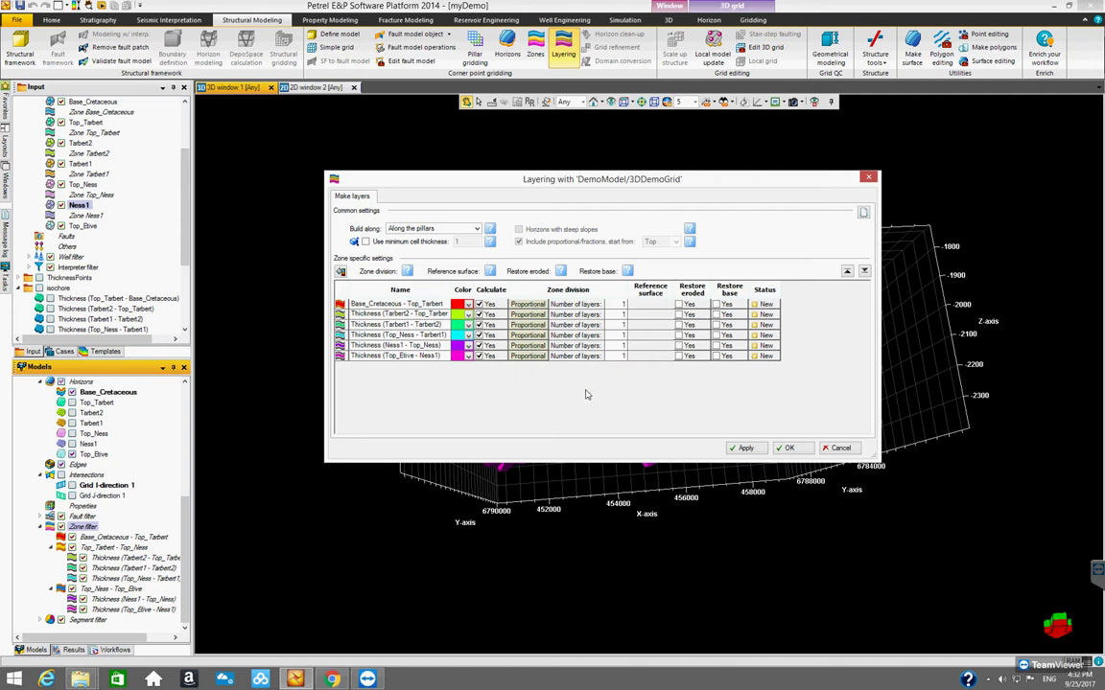
{"action": "double_click", "coordinate": [509, 290]}
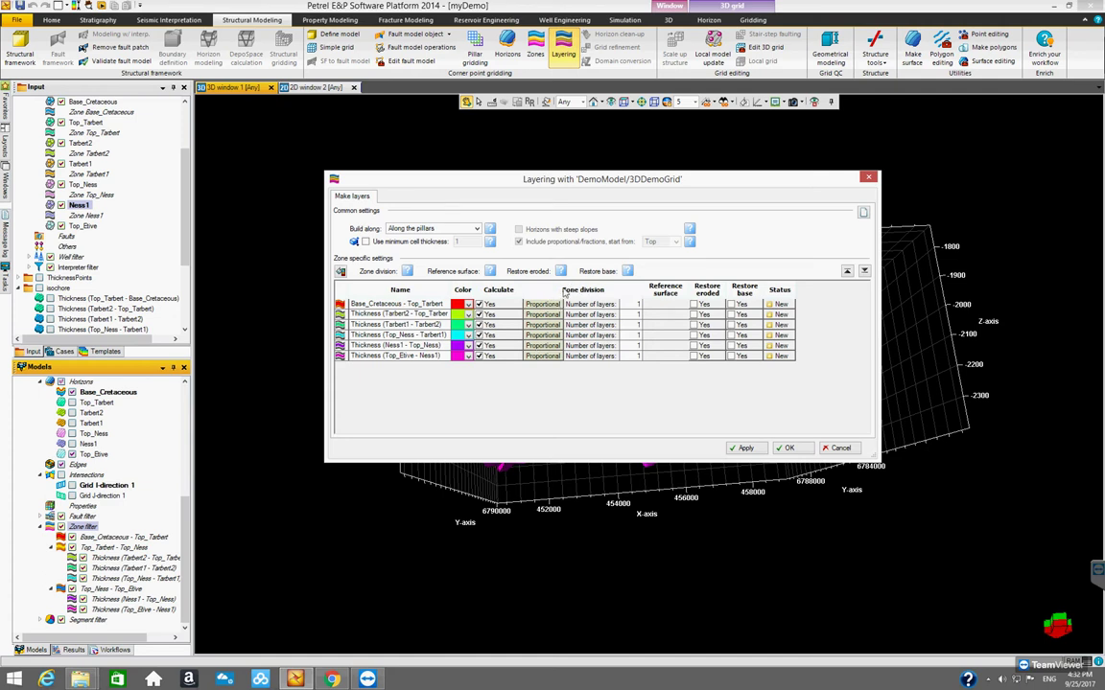
{"action": "double_click", "coordinate": [563, 290]}
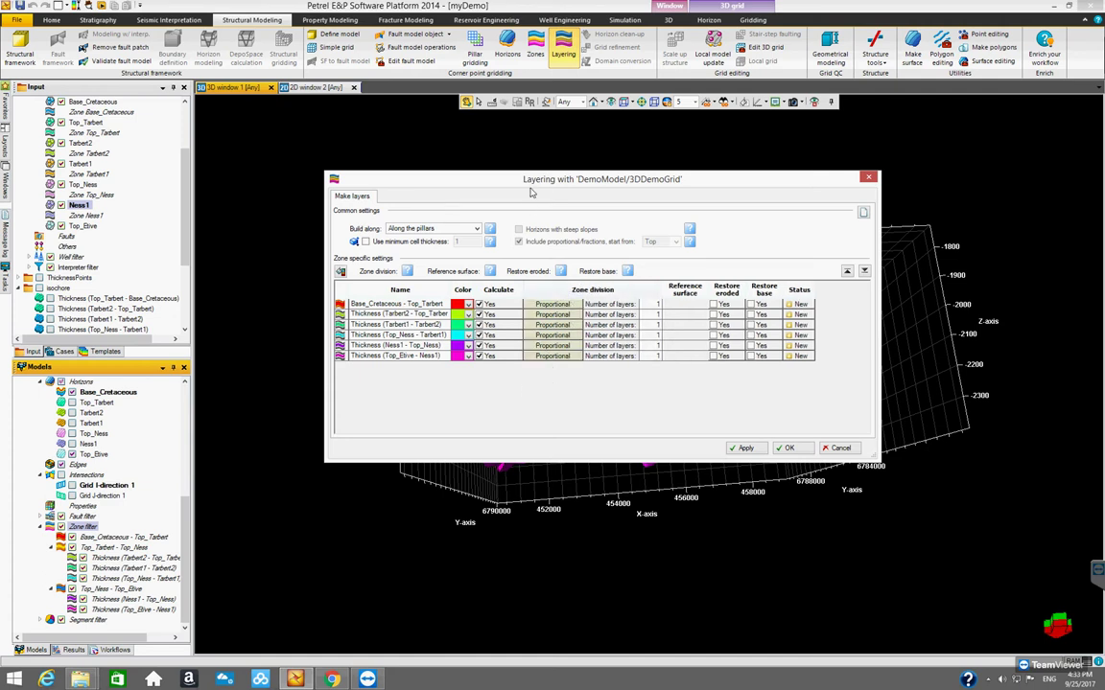
{"action": "left_click_drag", "start_coordinate": [533, 177], "coordinate": [519, 188]}
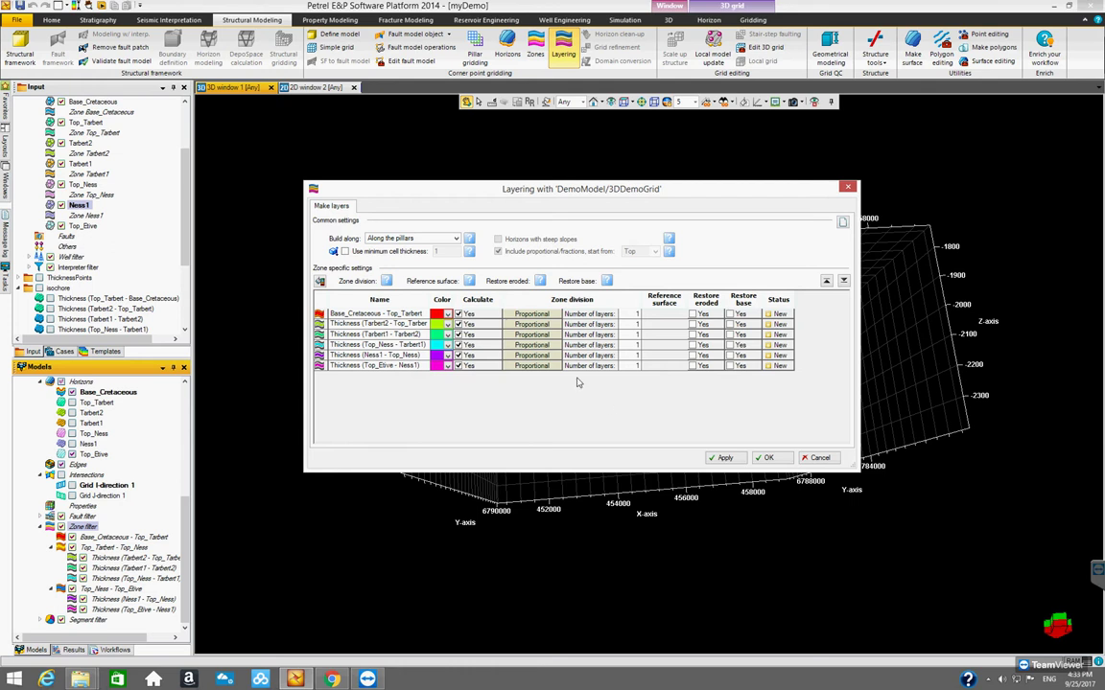
- Set the Base_Cretaceous - Top_Tarbert zone to Follow base layering with a cell thickness of 50
{"action": "left_click", "coordinate": [532, 317]}
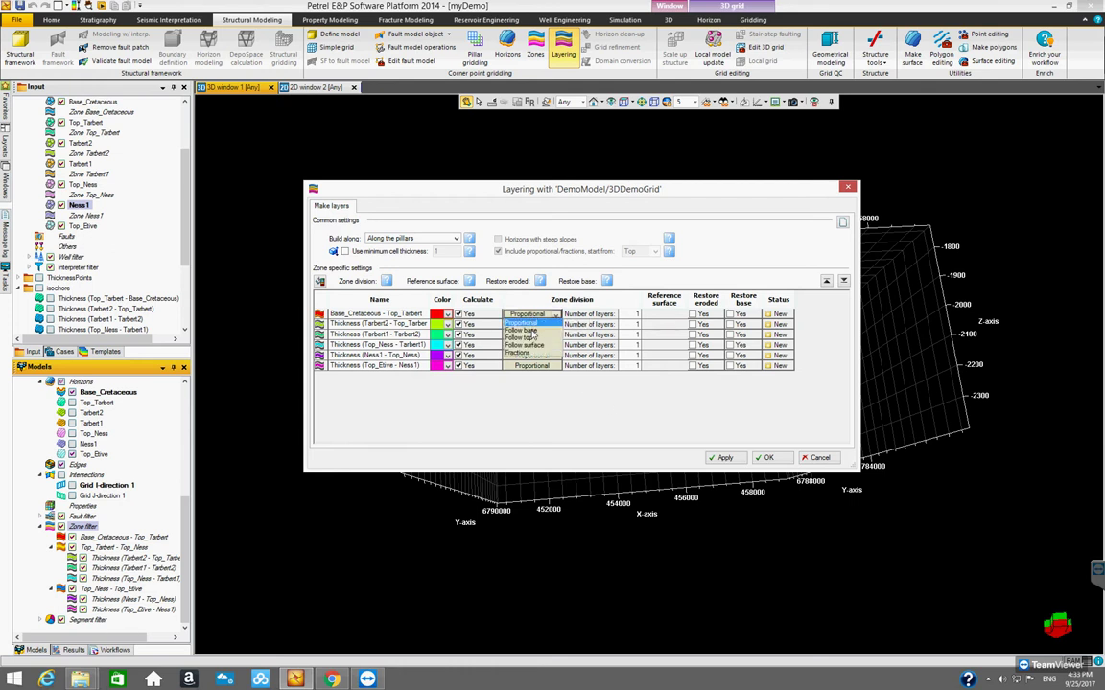
{"action": "left_click", "coordinate": [530, 331]}
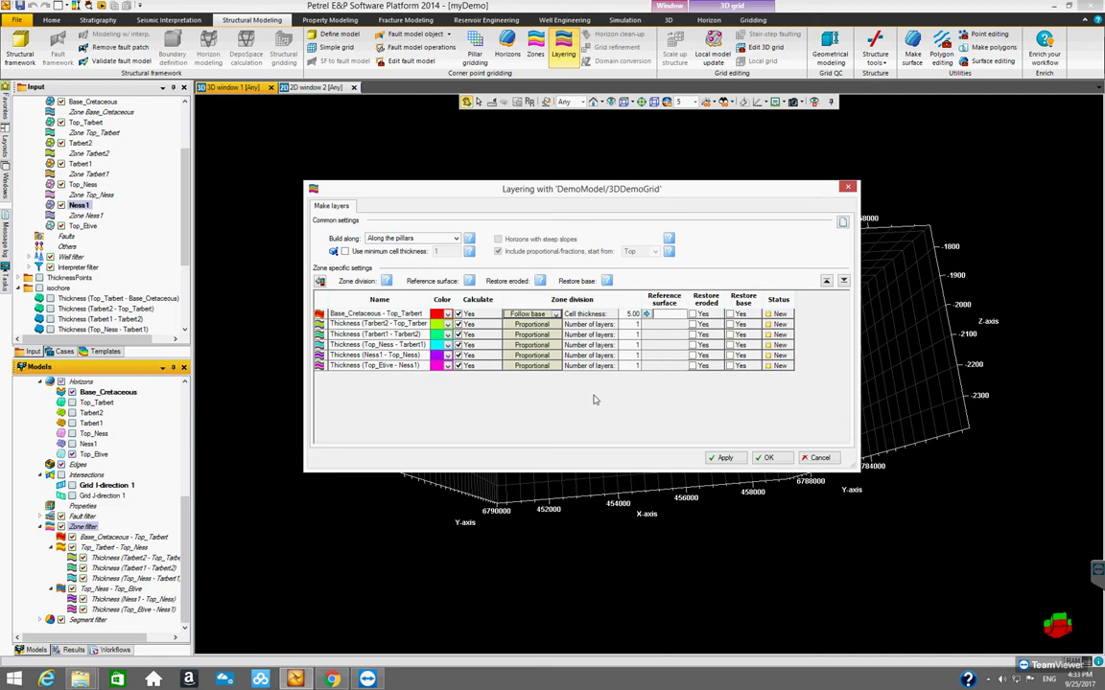
{"action": "left_click", "coordinate": [630, 314]}
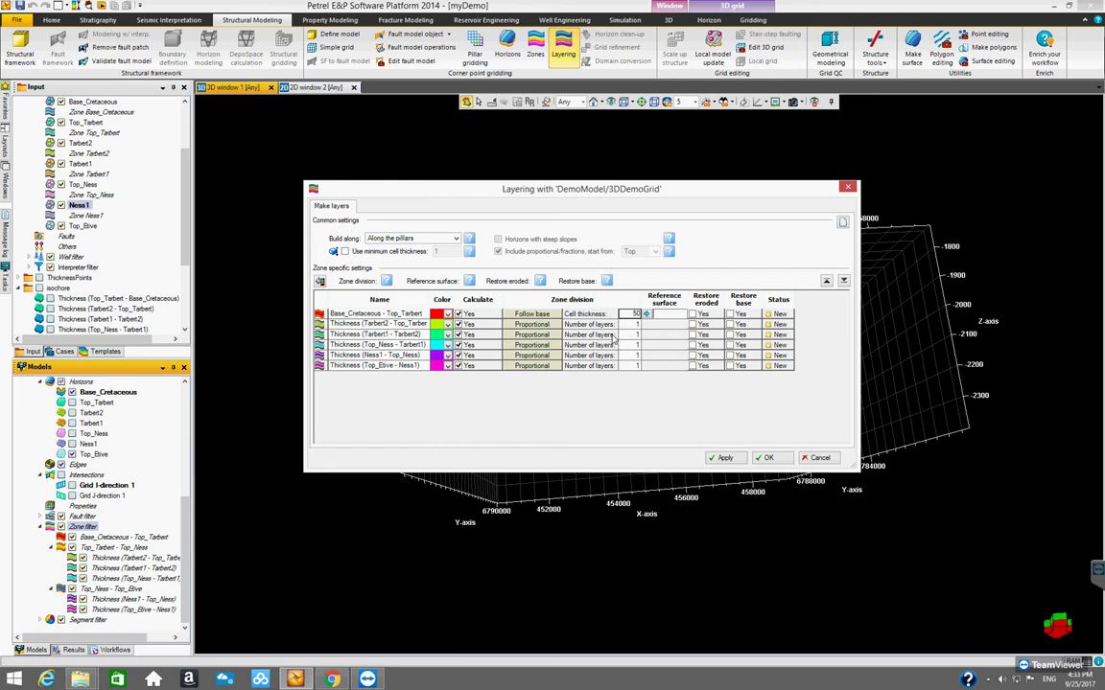
- Set the Tarbert2 - Top_Tarbert zone to Follow base with cell thickness 4, and give the proportional Tarbert1 - Tarbert2 zone 7 layers
{"action": "left_click", "coordinate": [542, 330]}
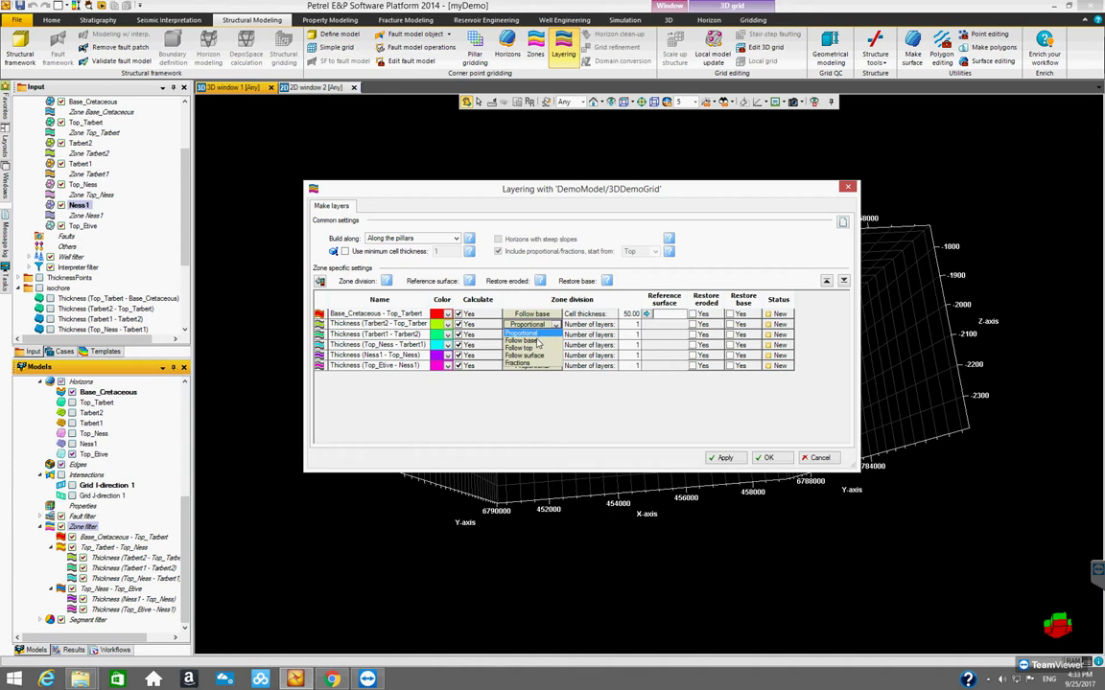
{"action": "left_click", "coordinate": [533, 342]}
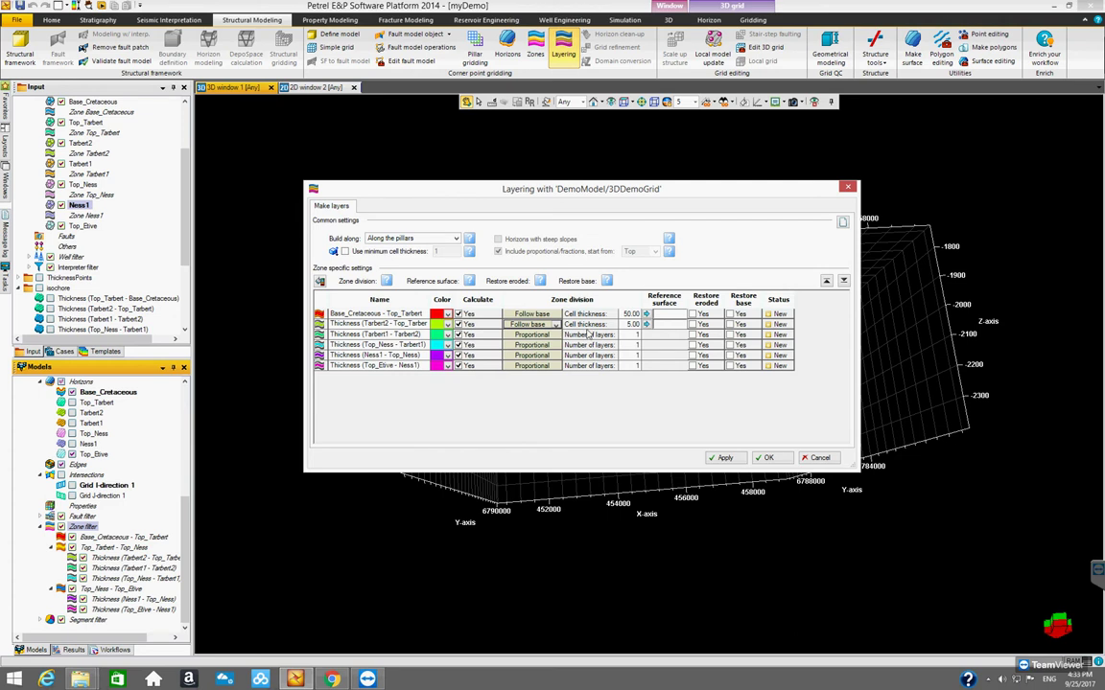
{"action": "left_click", "coordinate": [633, 326]}
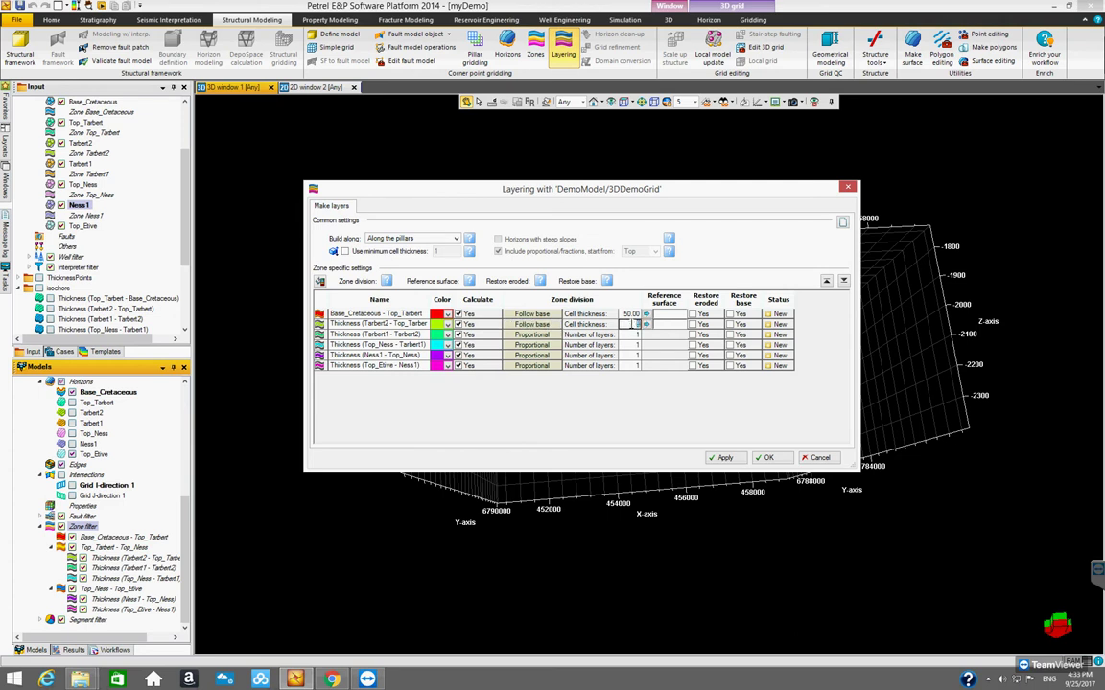
{"action": "type", "text": "4"}
{"action": "left_click", "coordinate": [636, 335]}
- Set the Thickness (Top_Ness - Tarbert1) zone to Follow base layering with a cell thickness of 4
{"action": "left_click", "coordinate": [540, 350]}
{"action": "left_click", "coordinate": [539, 351]}
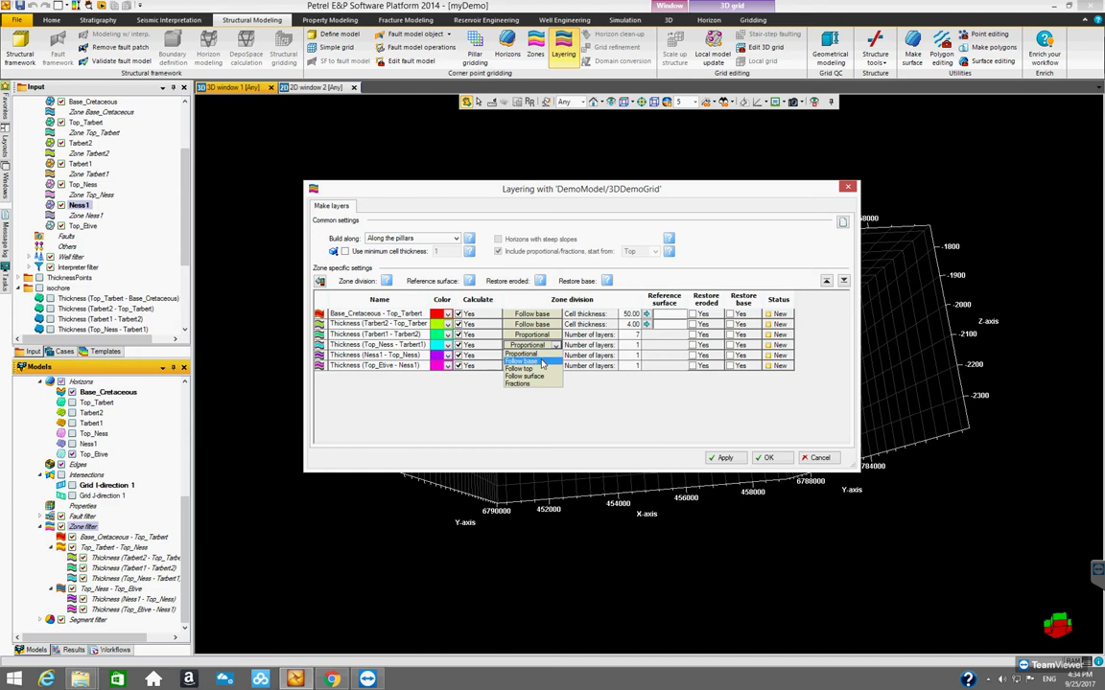
{"action": "left_click", "coordinate": [532, 361]}
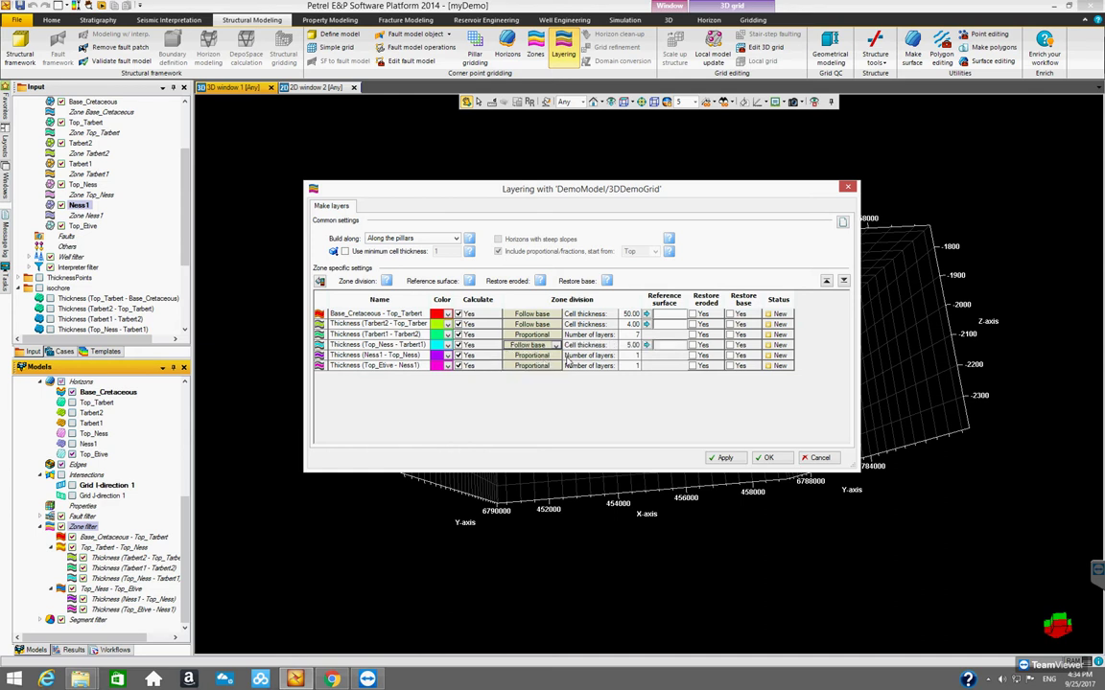
{"action": "left_click", "coordinate": [635, 345]}
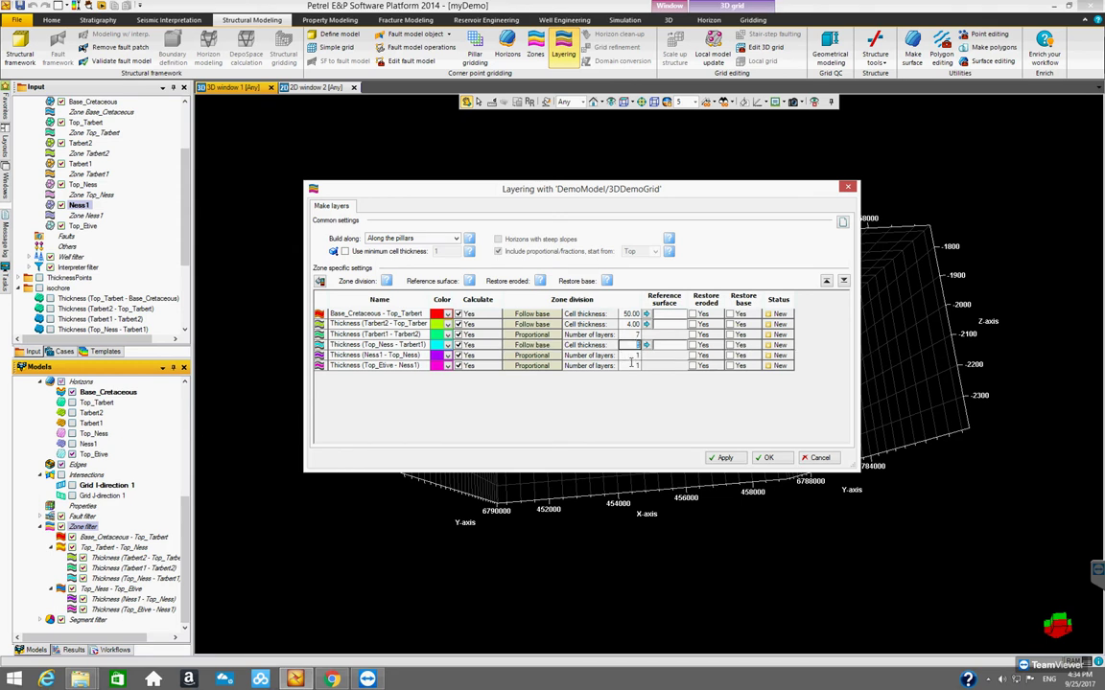
{"action": "type", "text": "4"}
- Divide the Thickness (Ness1 - Top_Ness) zone by Fractions, using 1,2,1
{"action": "left_click", "coordinate": [533, 356]}
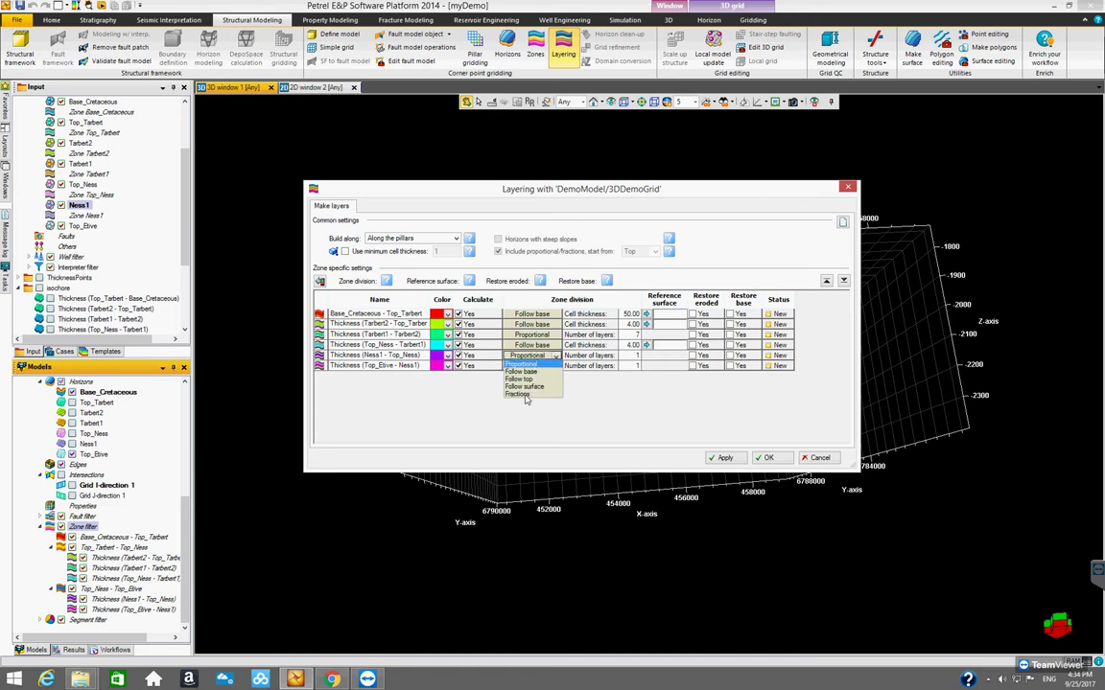
{"action": "left_click", "coordinate": [524, 396]}
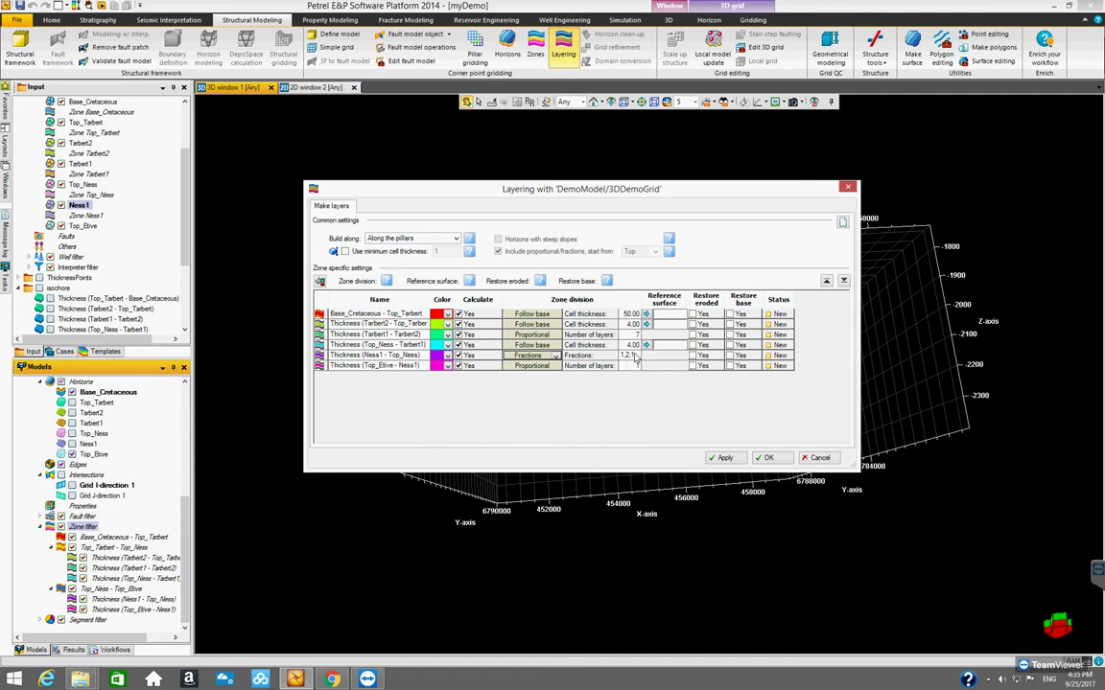
{"action": "type", "text": ",1"}
- Set the Thickness (Top_Etive - Ness1) zone to Follow top with a cell thickness of 4 and build the layers for all zones
{"action": "left_click", "coordinate": [532, 366]}
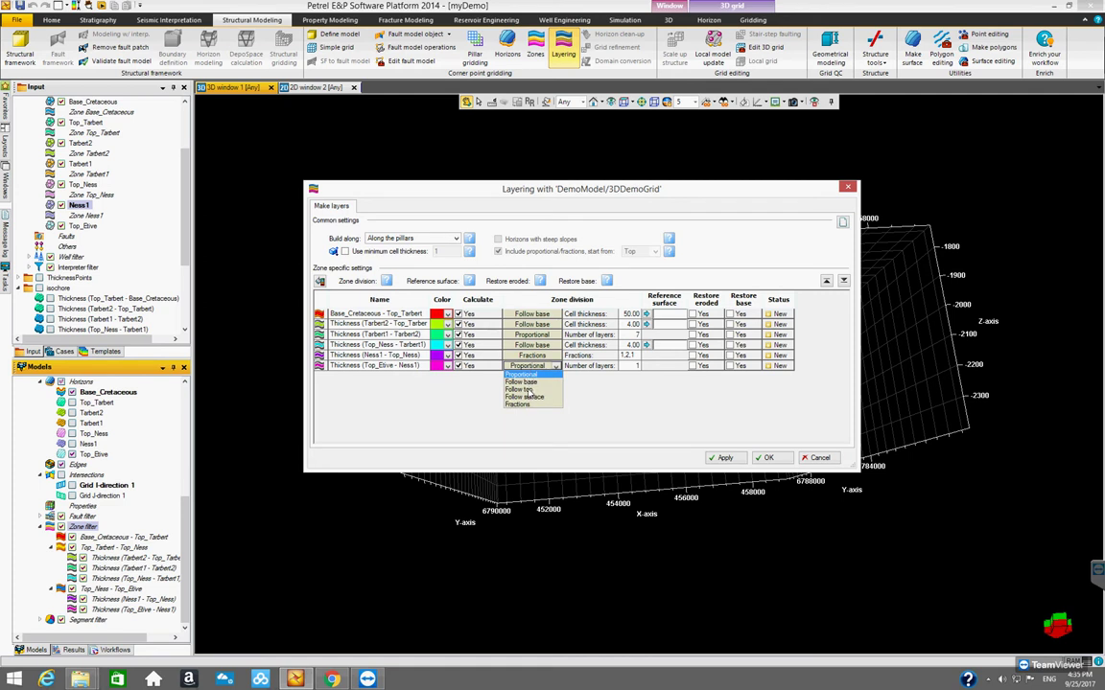
{"action": "left_click", "coordinate": [525, 389]}
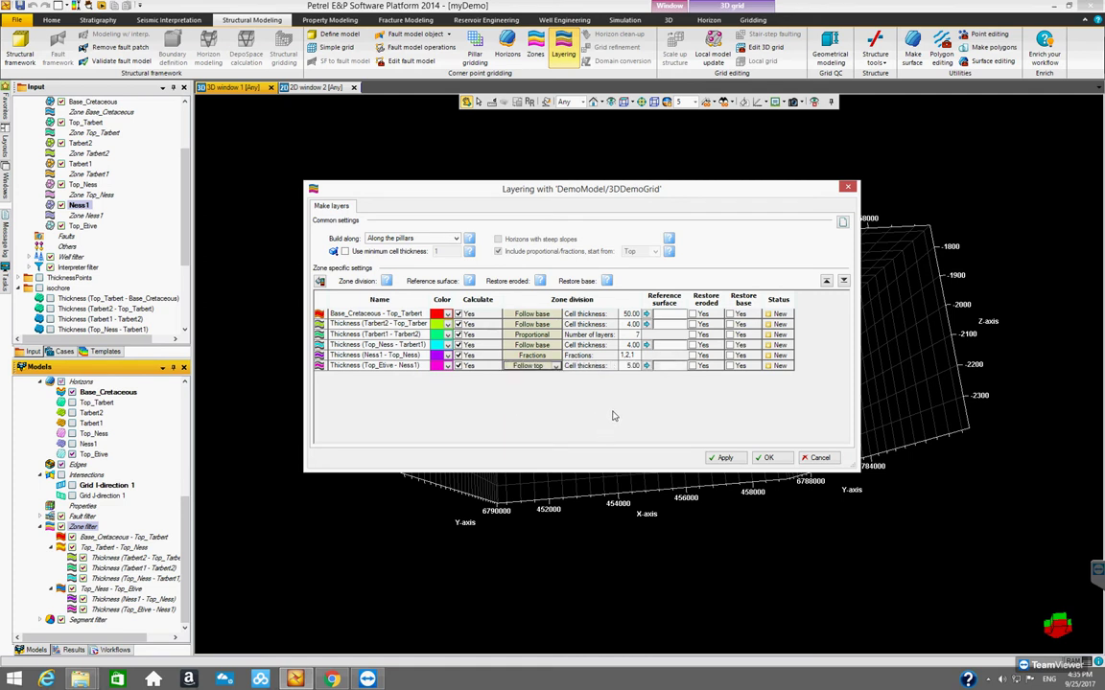
{"action": "key", "text": "Tab"}
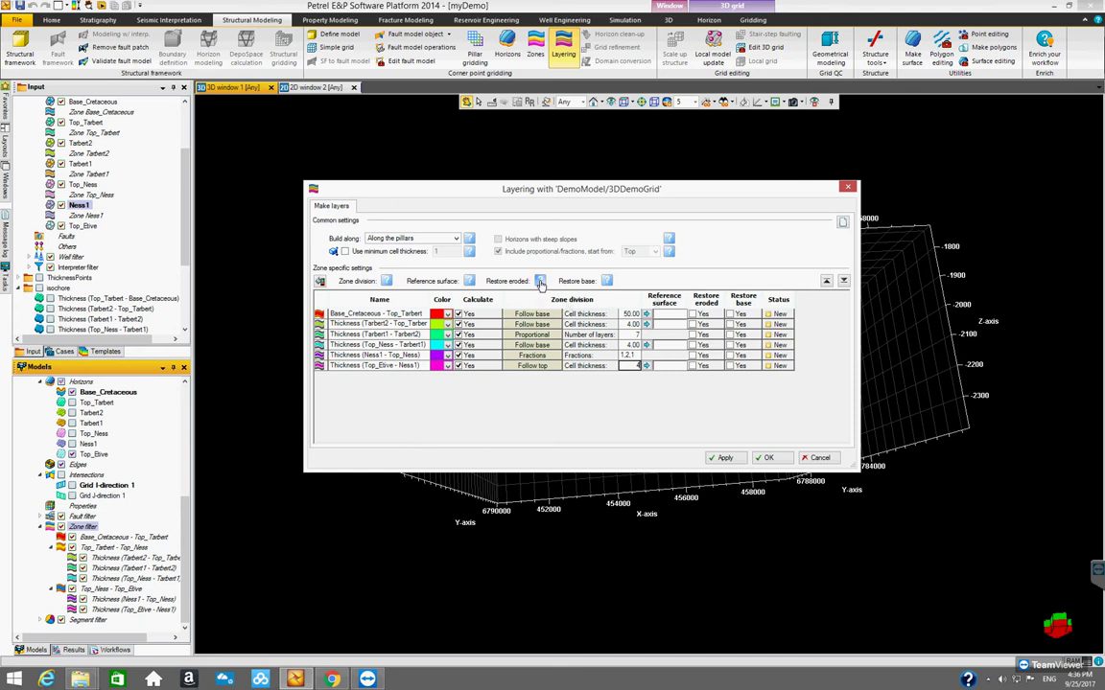
{"action": "mouse_move", "coordinate": [540, 284]}
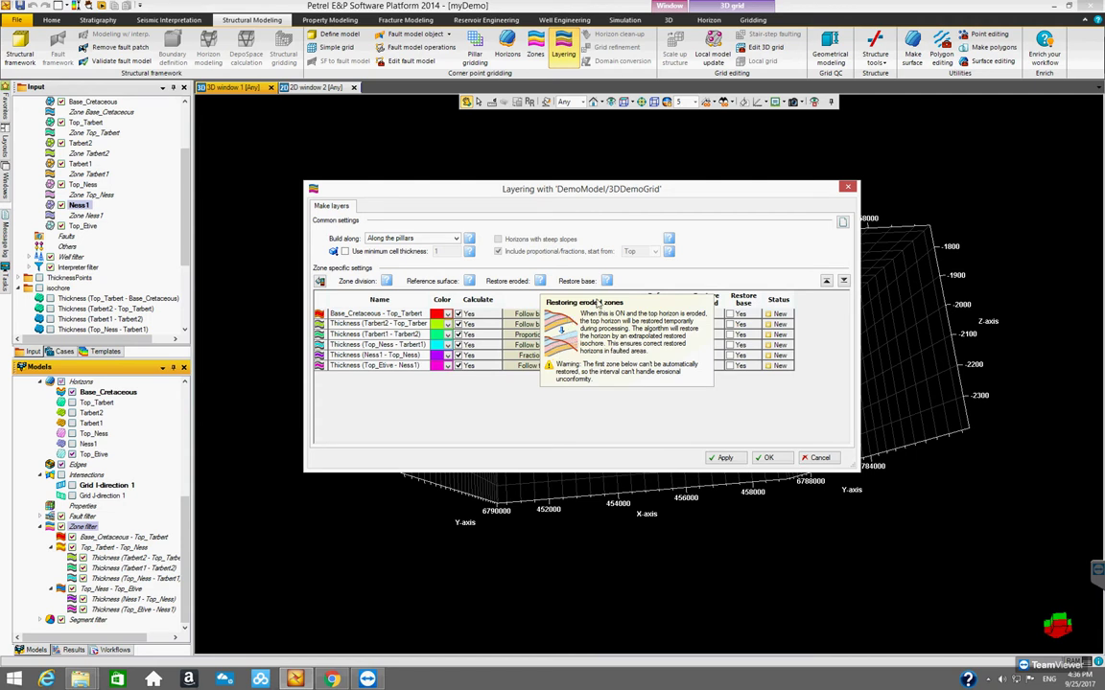
{"action": "mouse_move", "coordinate": [608, 283]}
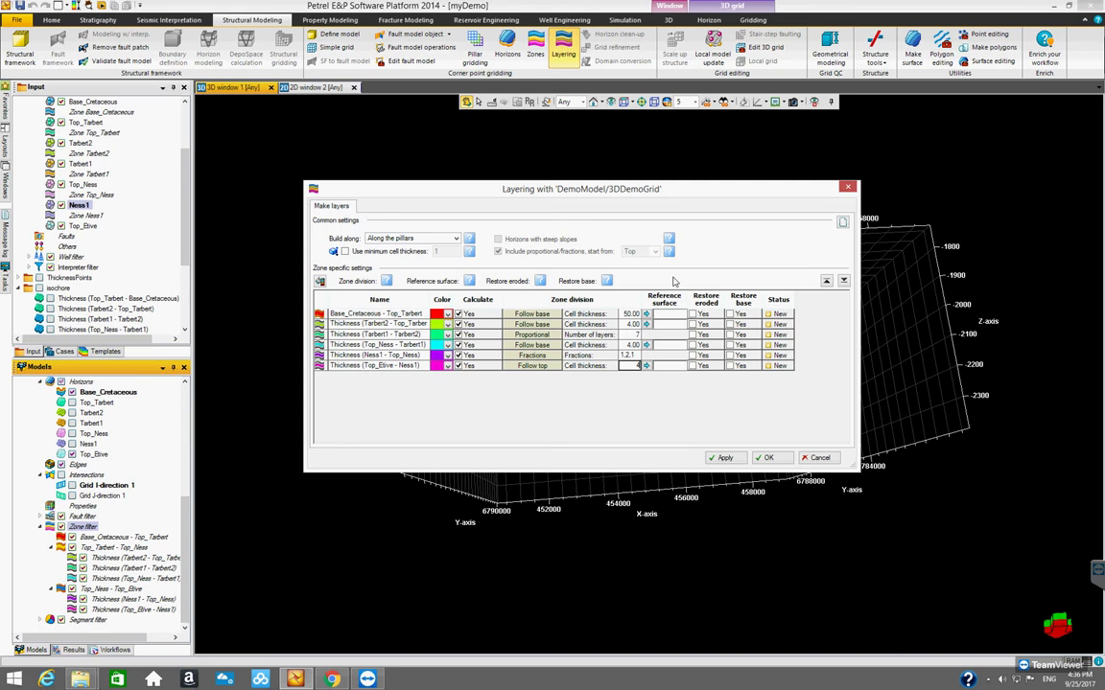
{"action": "left_click", "coordinate": [764, 457]}
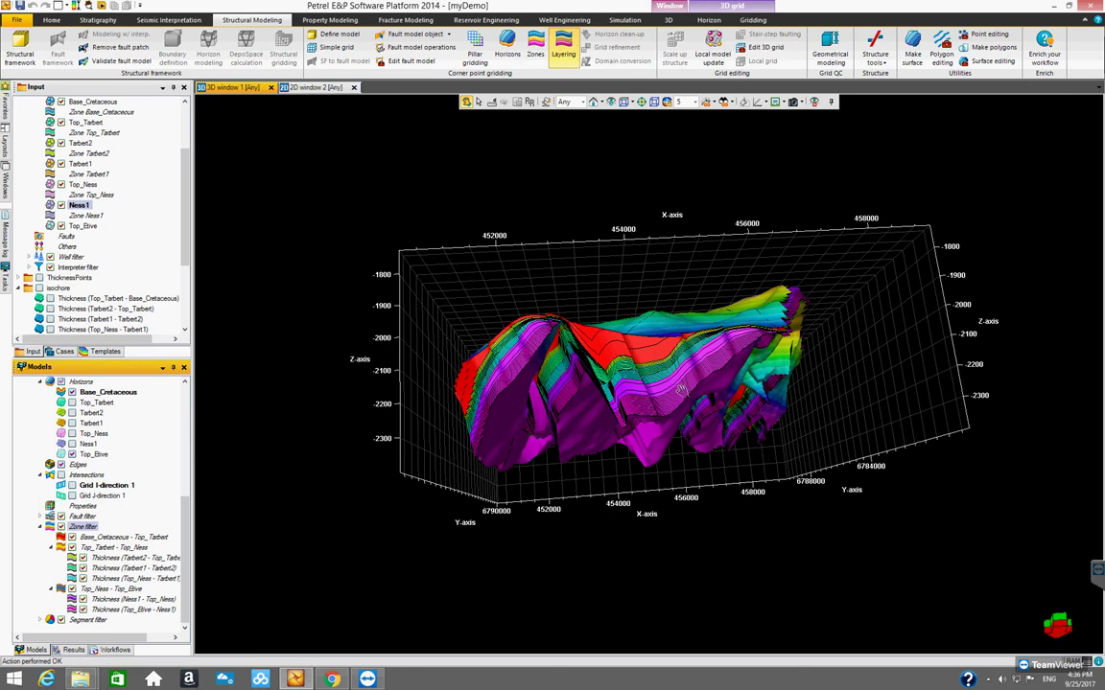
- Examine the layering inside each zone along the grid edges, close up and from above, below and the side
{"action": "left_click_drag", "start_coordinate": [589, 388], "coordinate": [670, 440]}
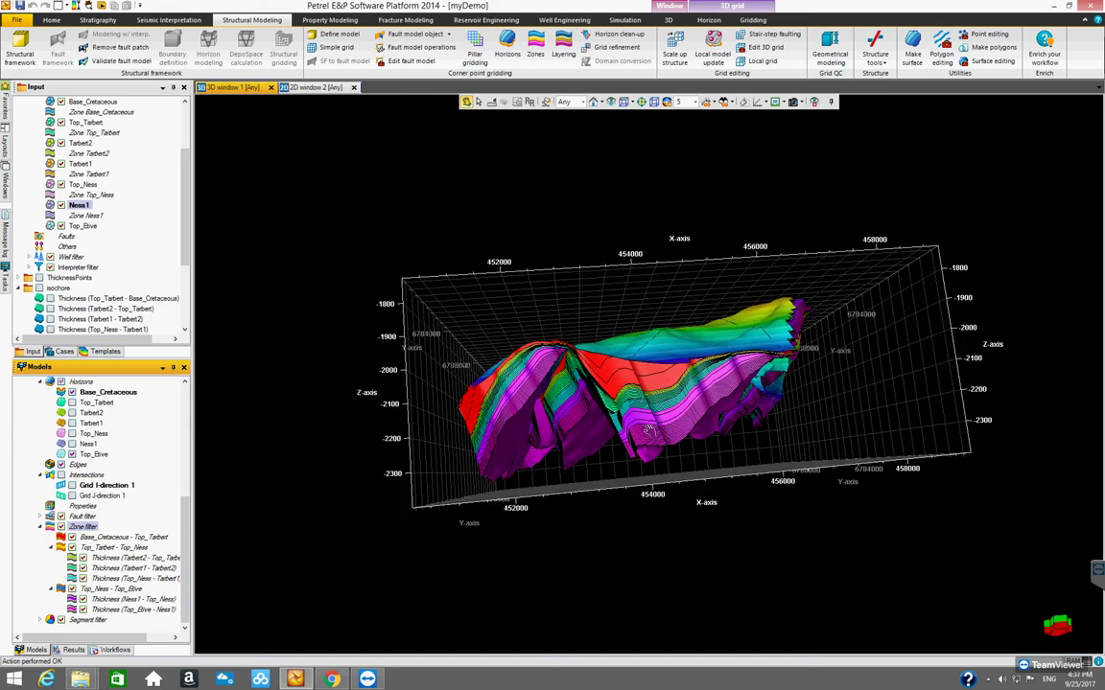
{"action": "scroll", "coordinate": [662, 430], "scroll_direction": "up", "scroll_amount": 3}
{"action": "left_click_drag", "start_coordinate": [672, 425], "coordinate": [516, 408]}
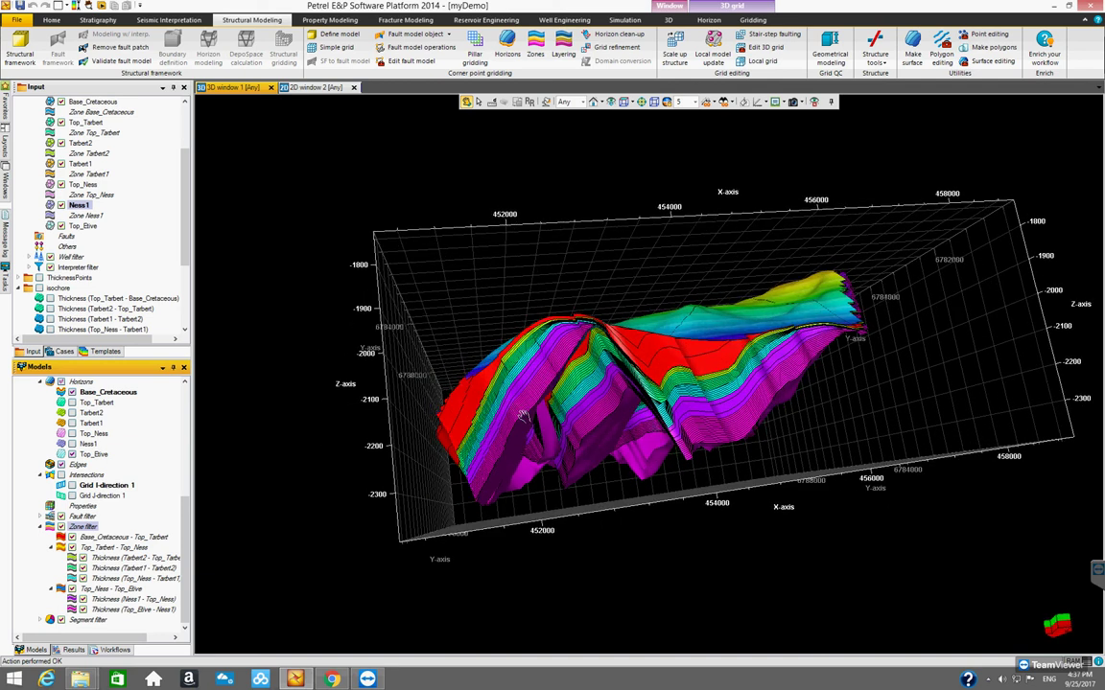
{"action": "scroll", "coordinate": [522, 415], "scroll_direction": "up", "scroll_amount": 3}
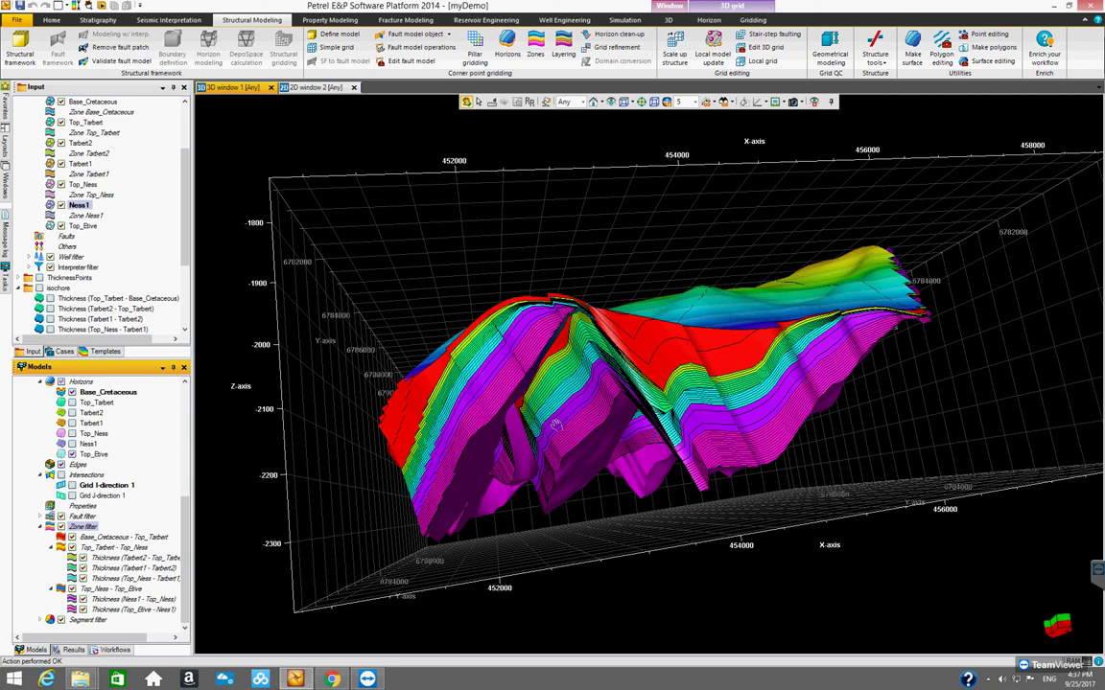
{"action": "scroll", "coordinate": [701, 386], "scroll_direction": "up", "scroll_amount": 3}
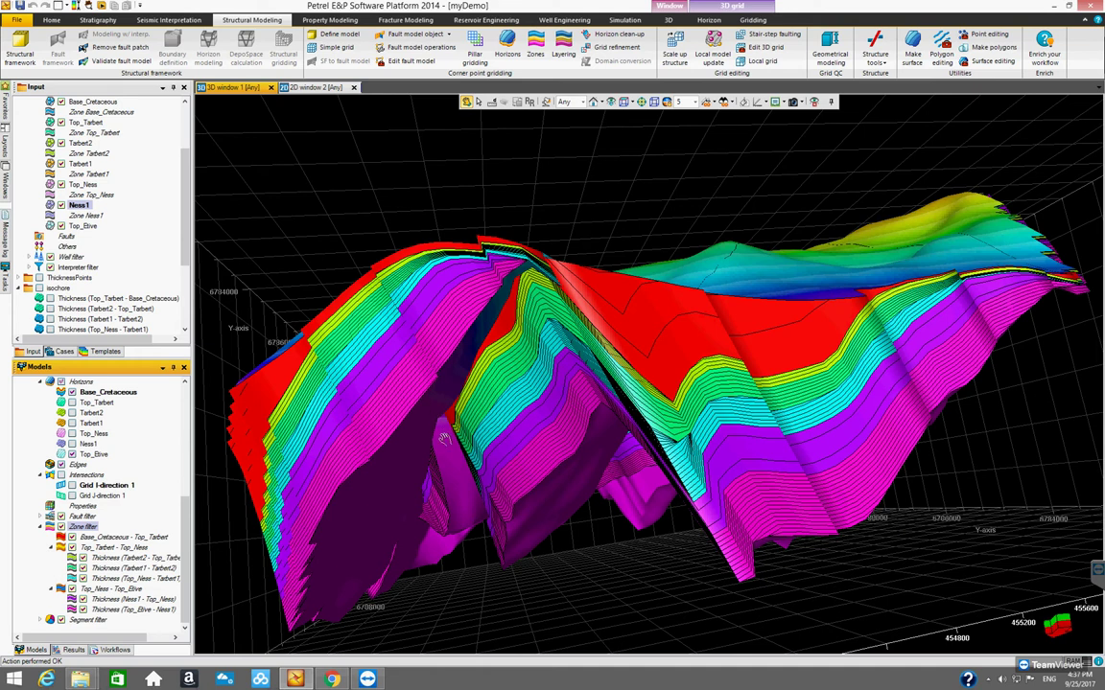
{"action": "left_click_drag", "start_coordinate": [445, 440], "coordinate": [646, 406]}
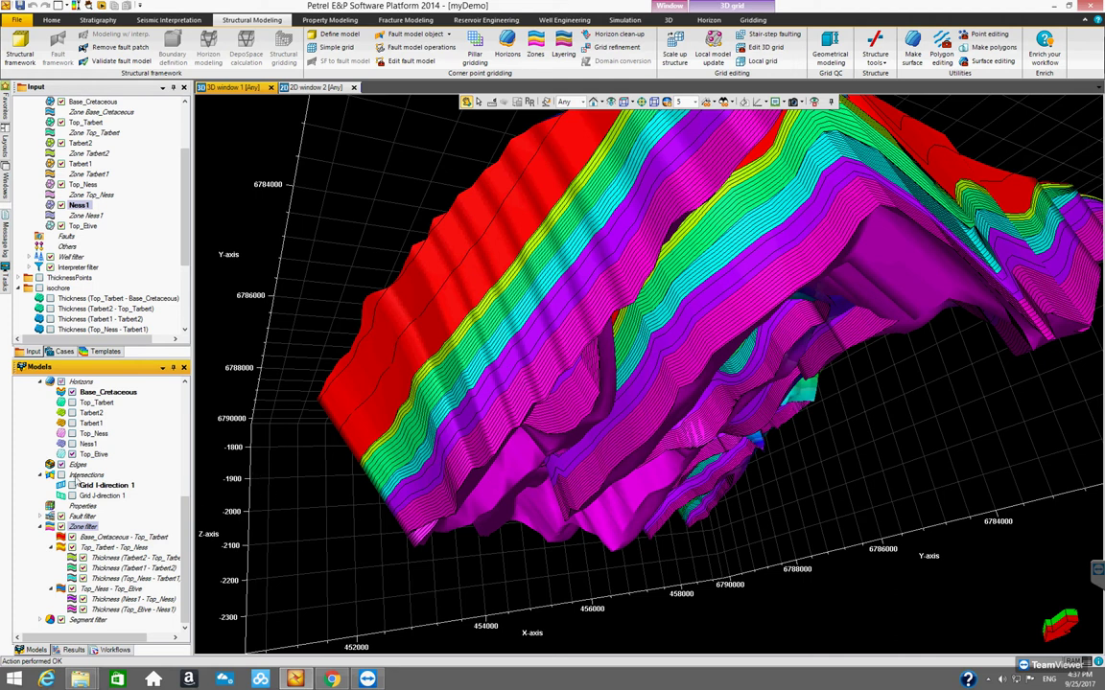
{"action": "mouse_move", "coordinate": [447, 392]}
{"action": "left_mouse_down"}
{"action": "mouse_move", "coordinate": [427, 369]}
{"action": "mouse_move", "coordinate": [488, 438]}
{"action": "mouse_move", "coordinate": [414, 451]}
{"action": "mouse_move", "coordinate": [463, 400]}
{"action": "mouse_move", "coordinate": [451, 376]}
{"action": "left_mouse_up"}
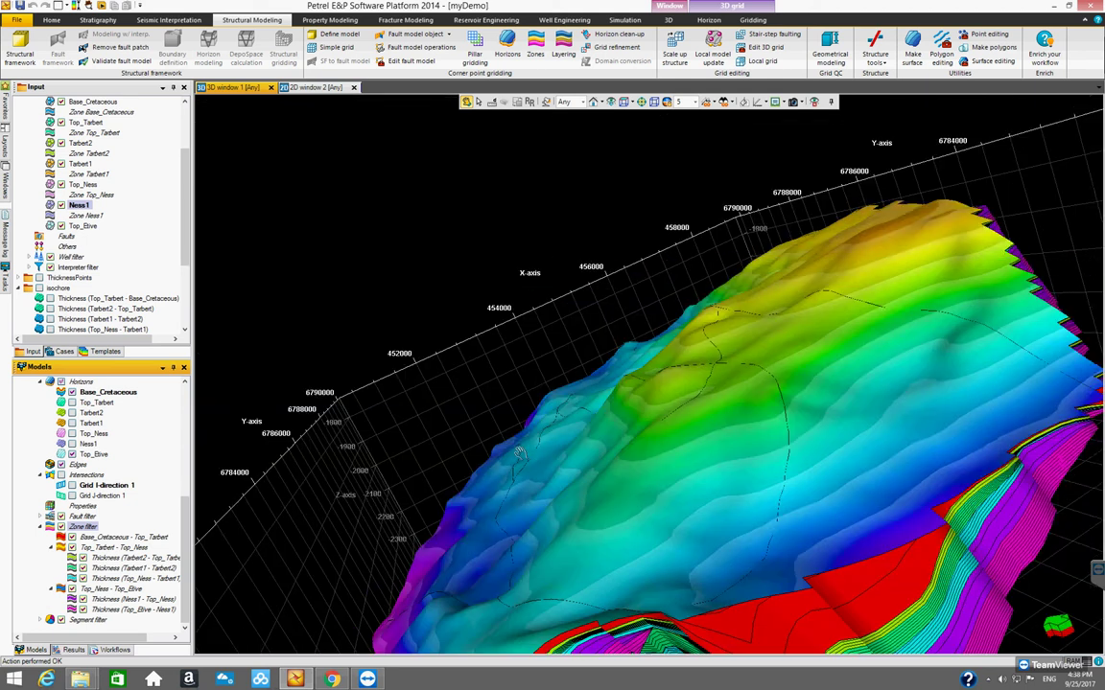
{"action": "left_click_drag", "start_coordinate": [519, 455], "coordinate": [459, 322]}
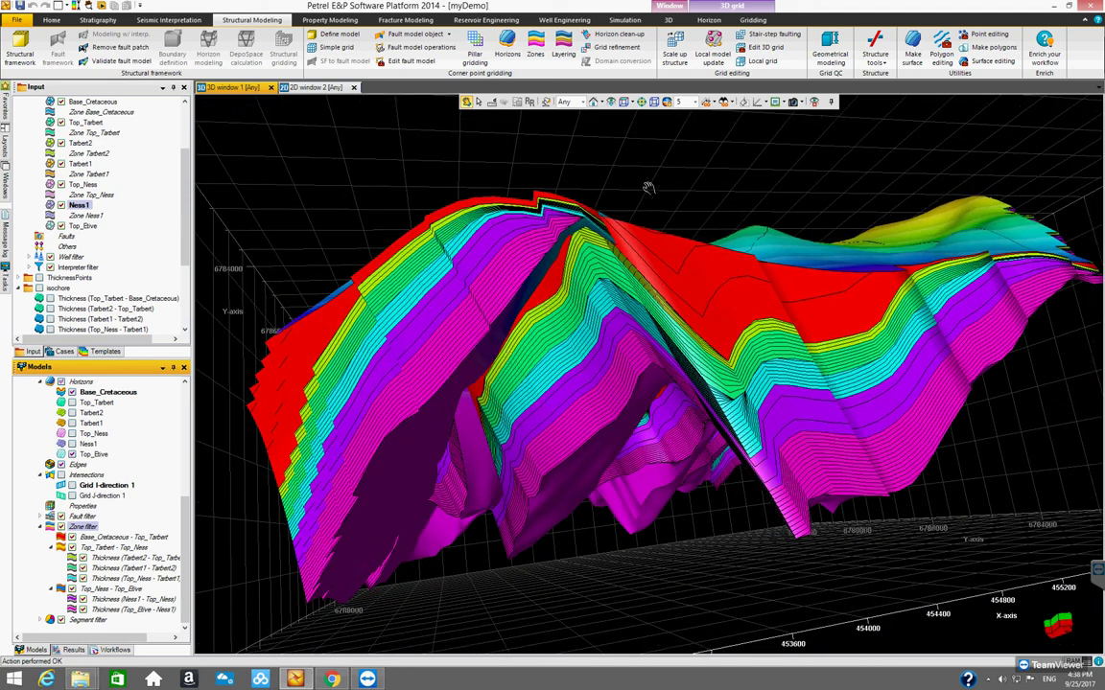
- Create a Bulk volume property for the grid with geometrical modeling, using the Cell volume method
{"action": "left_click", "coordinate": [830, 48]}
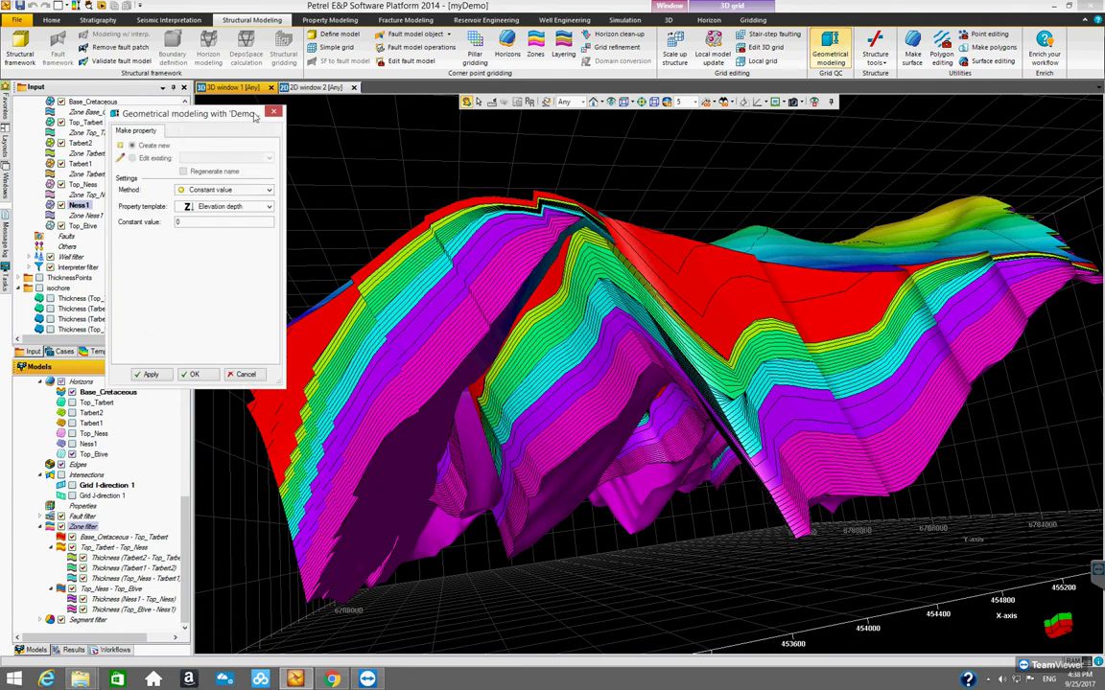
{"action": "left_click_drag", "start_coordinate": [438, 147], "coordinate": [482, 154]}
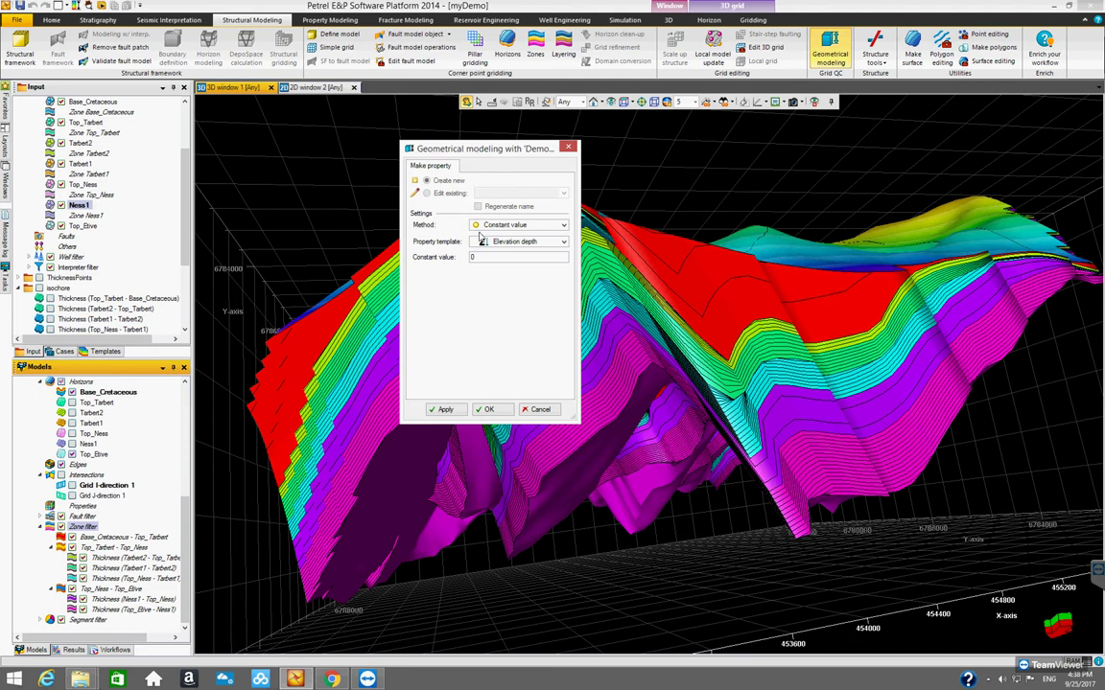
{"action": "left_click", "coordinate": [564, 225]}
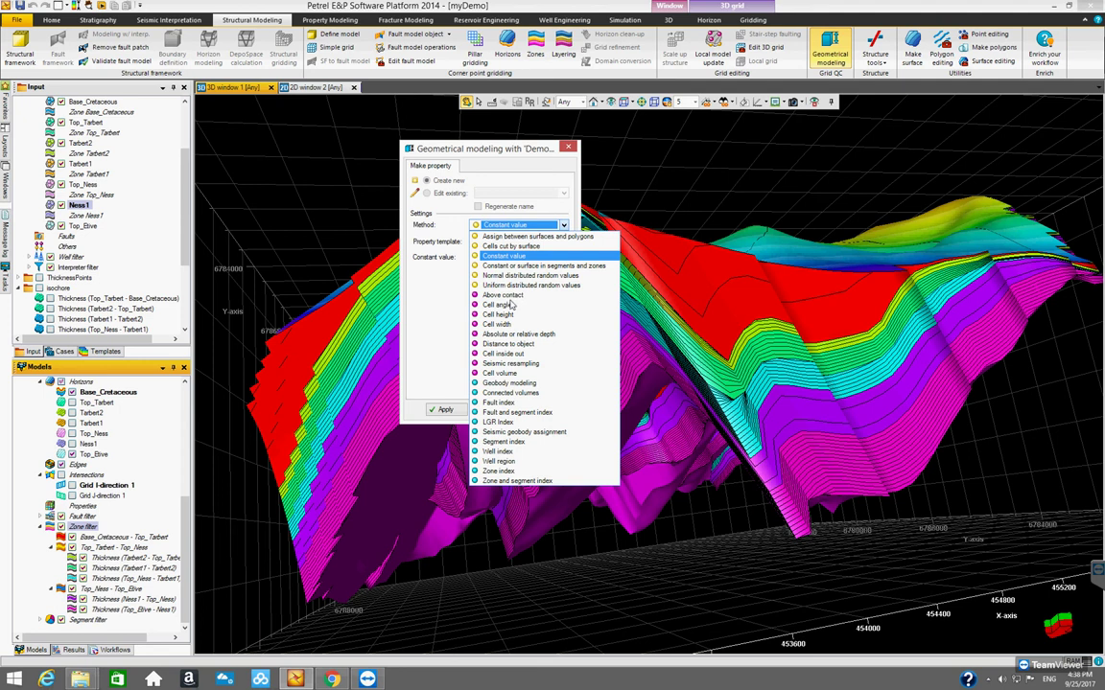
{"action": "left_click", "coordinate": [506, 373]}
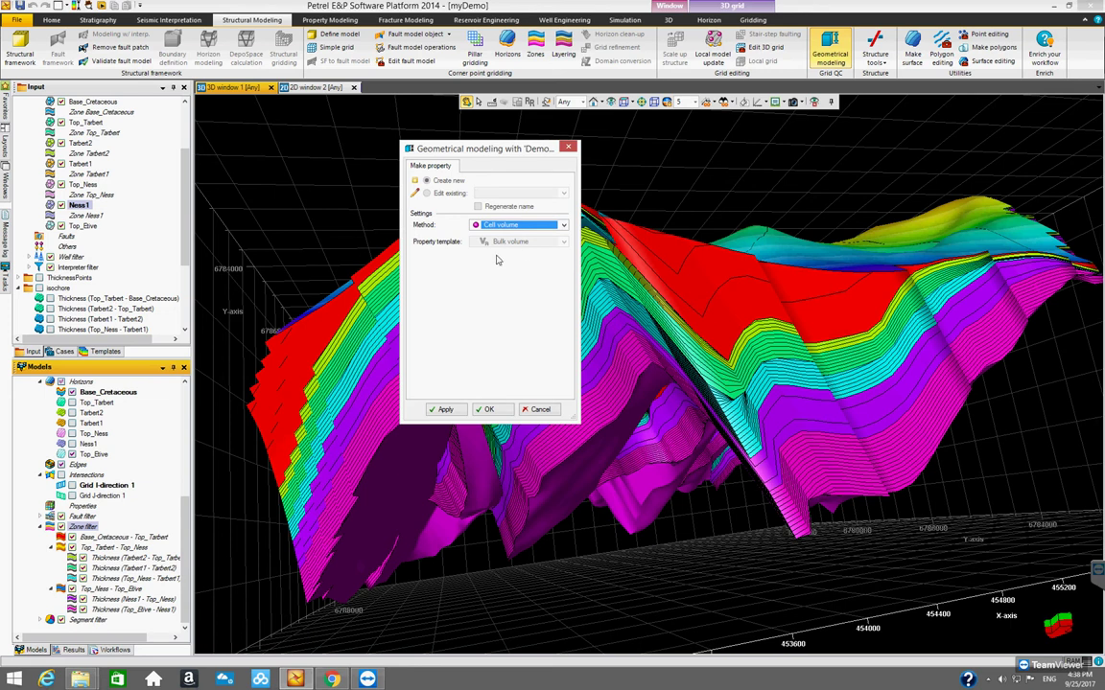
{"action": "left_click", "coordinate": [488, 410]}
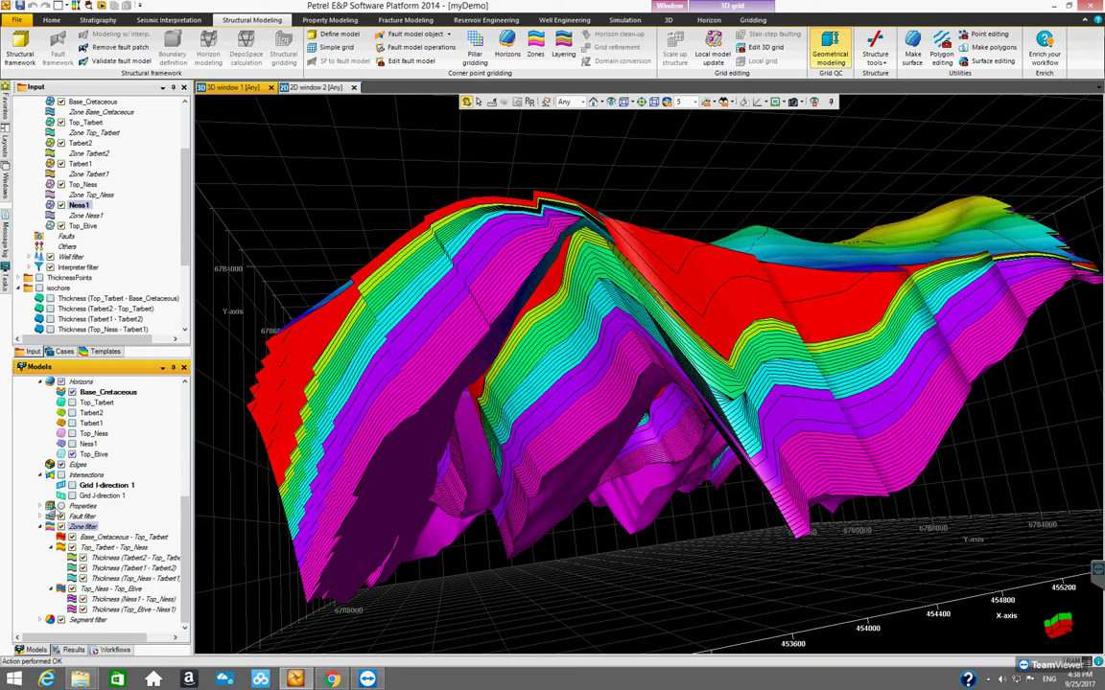
- Hide the horizons and edges of 3DDemoGrid and display the Bulk volume property in the 3D view
{"action": "left_click", "coordinate": [40, 506]}
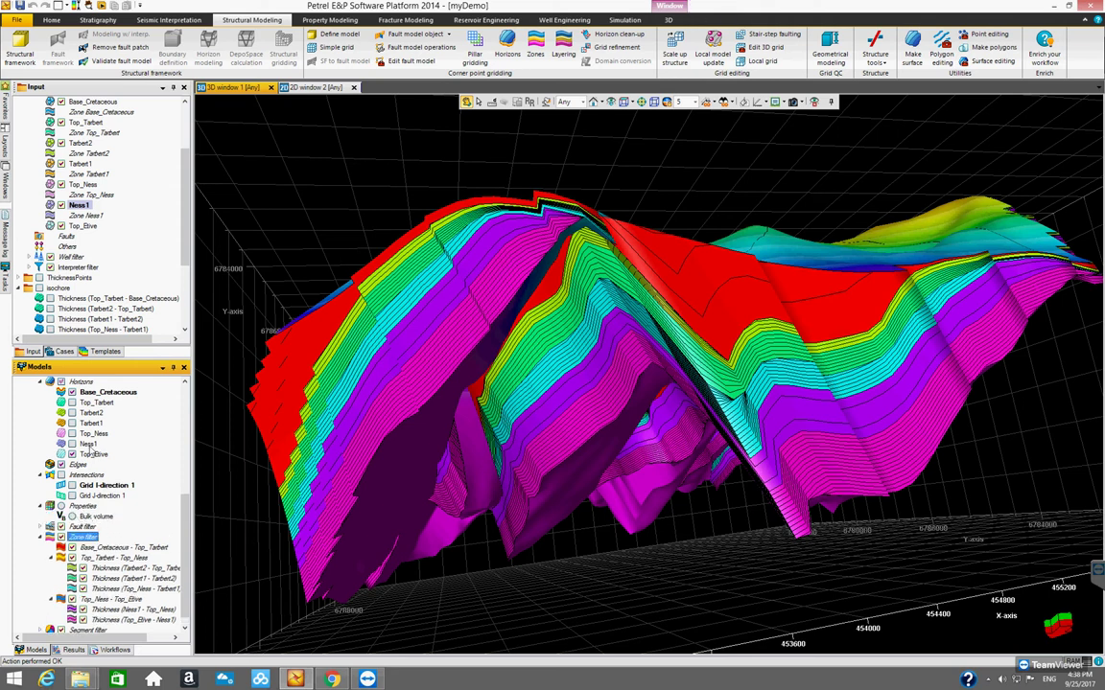
{"action": "left_click", "coordinate": [60, 382]}
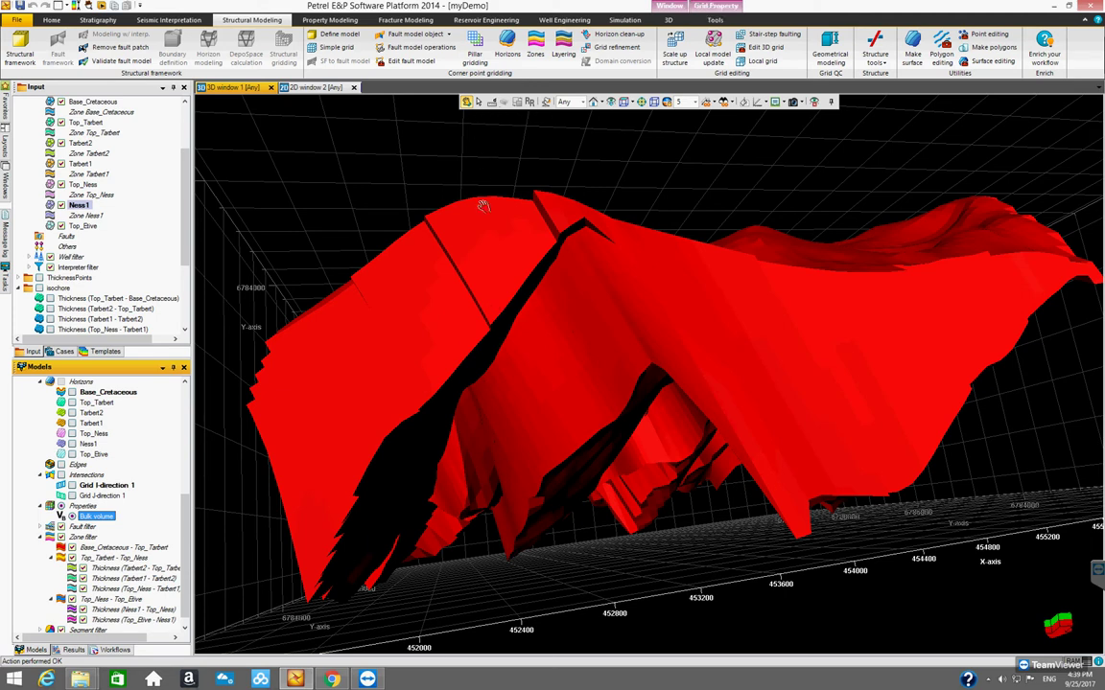
{"action": "left_click_drag", "start_coordinate": [484, 325], "coordinate": [427, 305]}
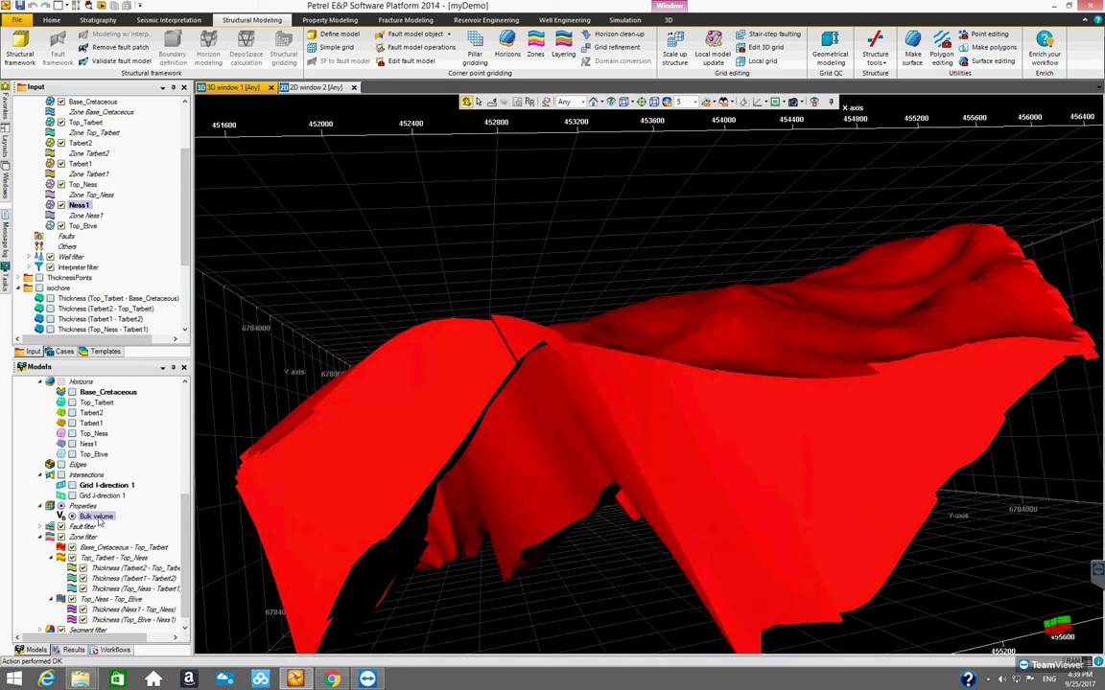
- Turn on grid lines for the displayed Bulk volume property
{"action": "left_click", "coordinate": [97, 518]}
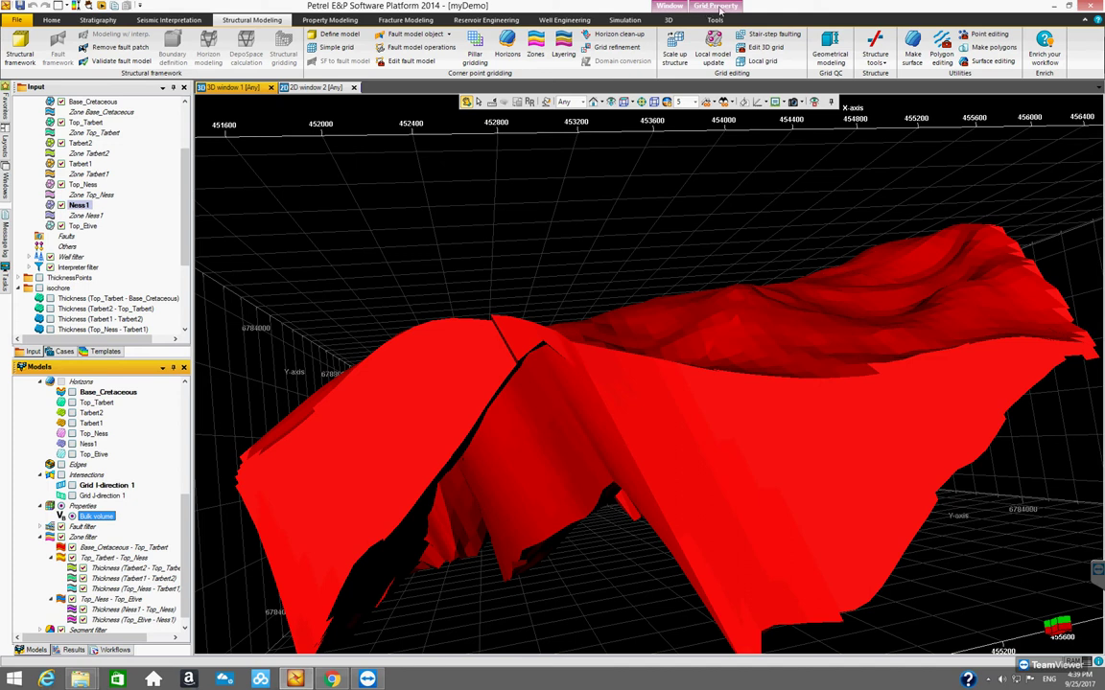
{"action": "left_click", "coordinate": [720, 9]}
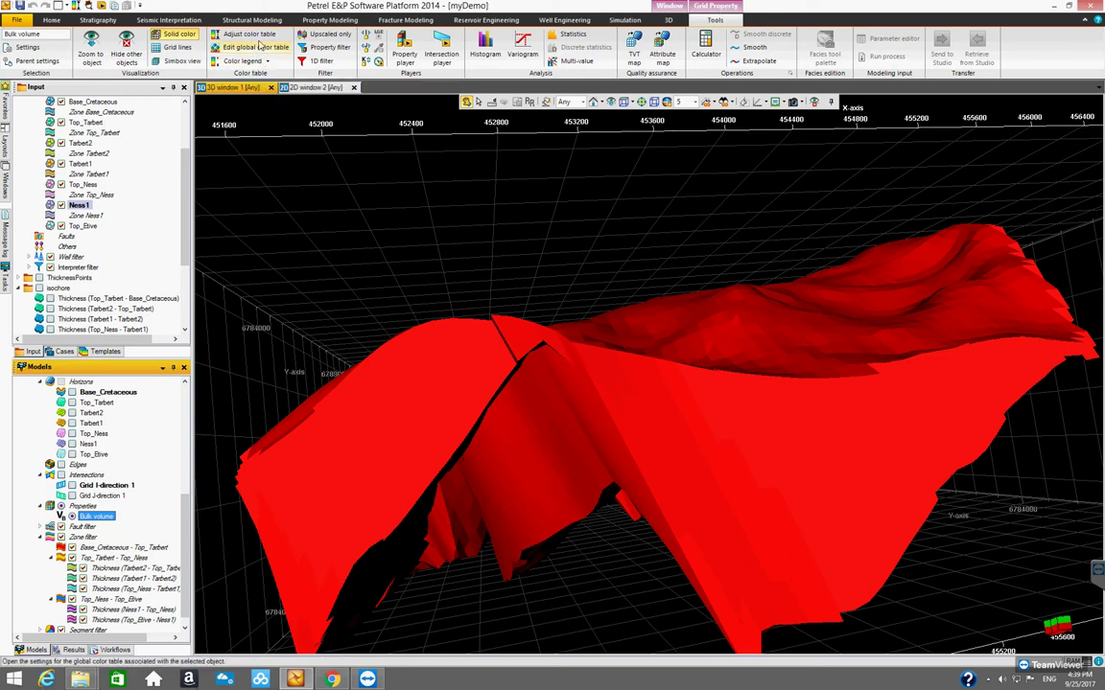
{"action": "left_click", "coordinate": [177, 48]}
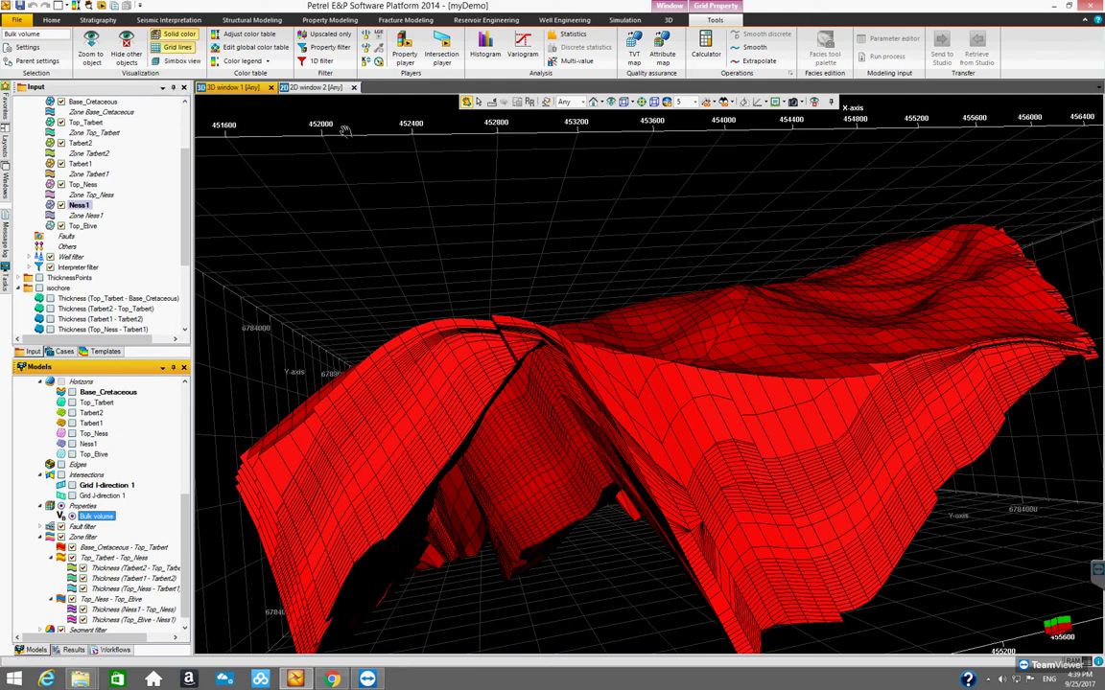
- Scale the Bulk volume color table to the filtered cells only and show its color legend beside the whole grid
{"action": "left_click", "coordinate": [245, 36]}
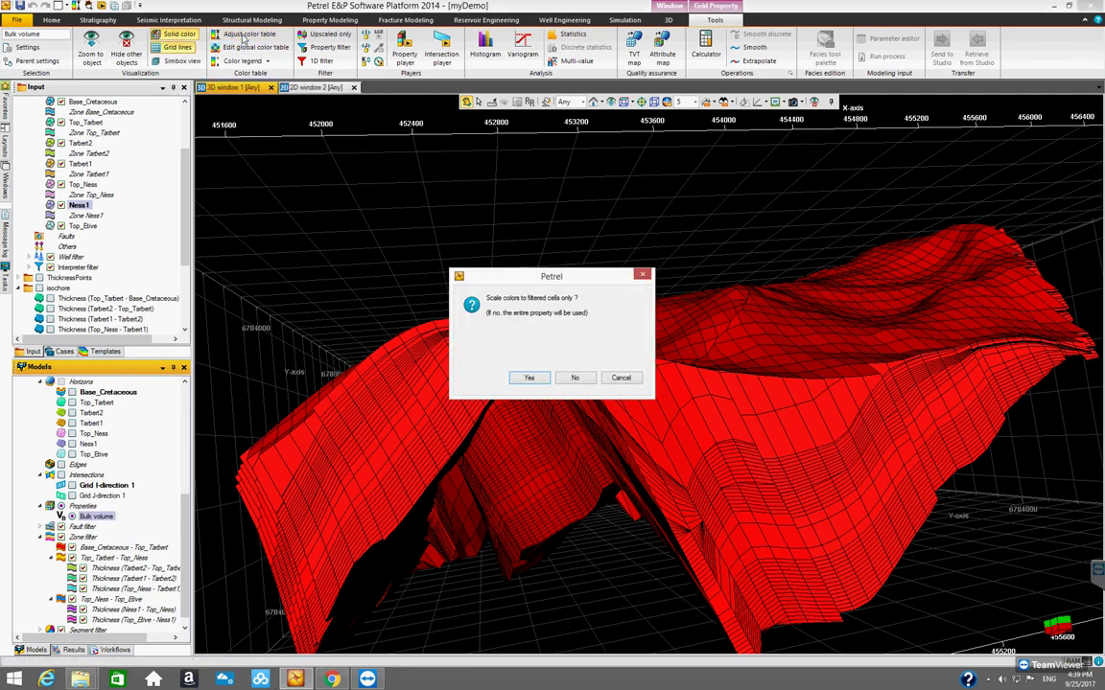
{"action": "left_click", "coordinate": [528, 377]}
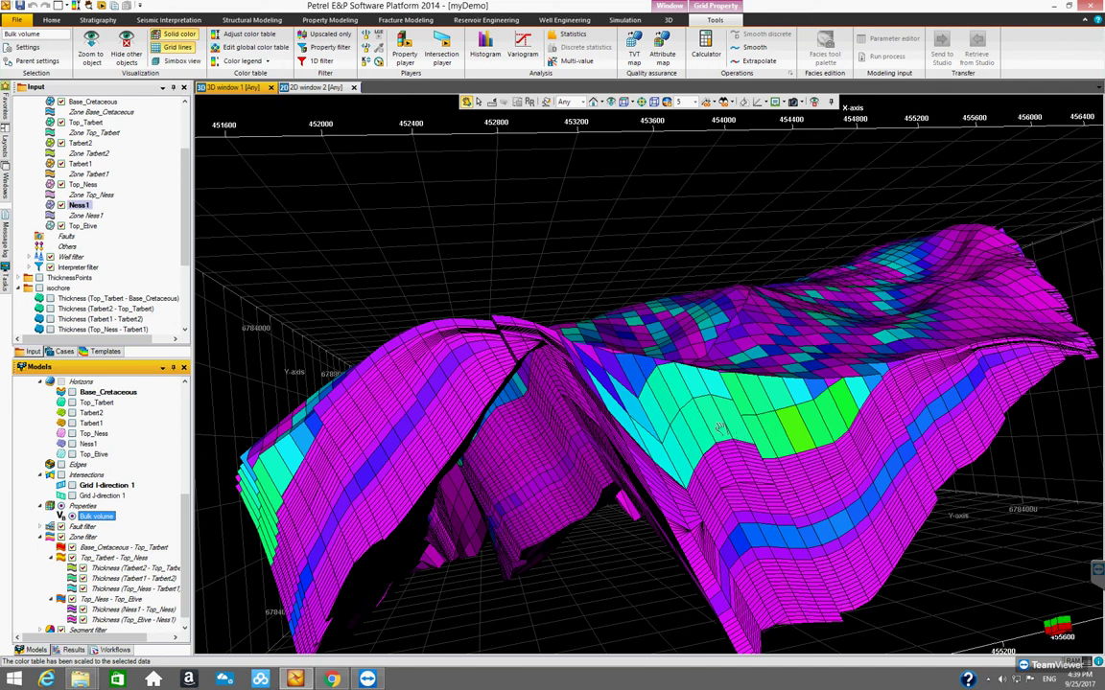
{"action": "left_click", "coordinate": [243, 62]}
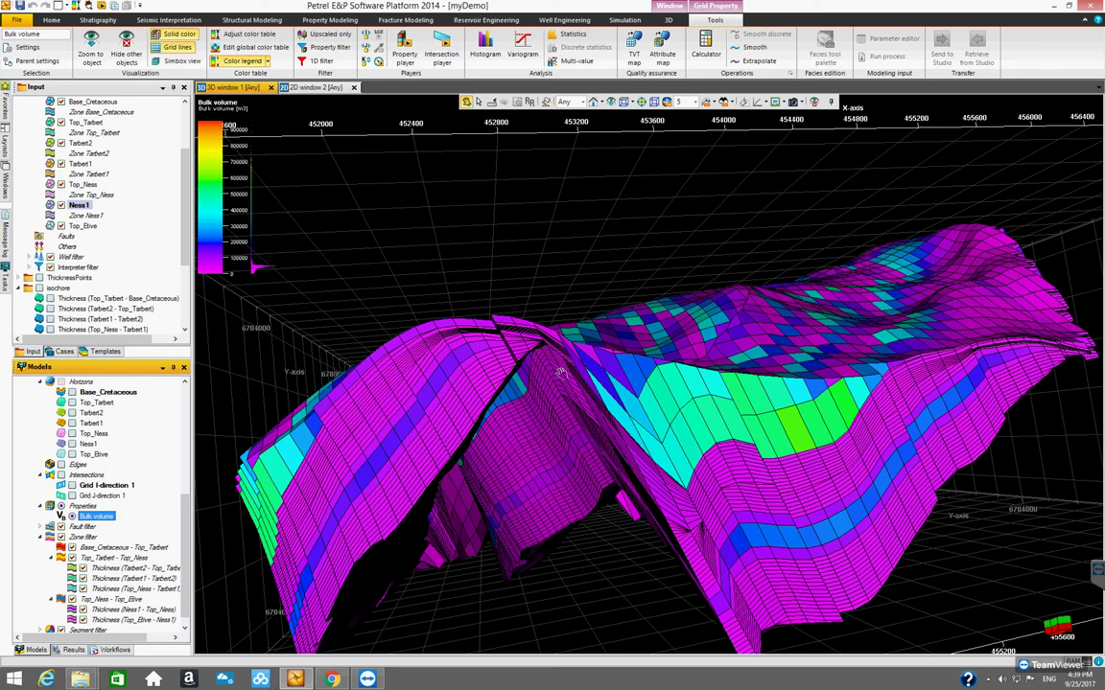
{"action": "left_click_drag", "start_coordinate": [635, 383], "coordinate": [637, 468]}
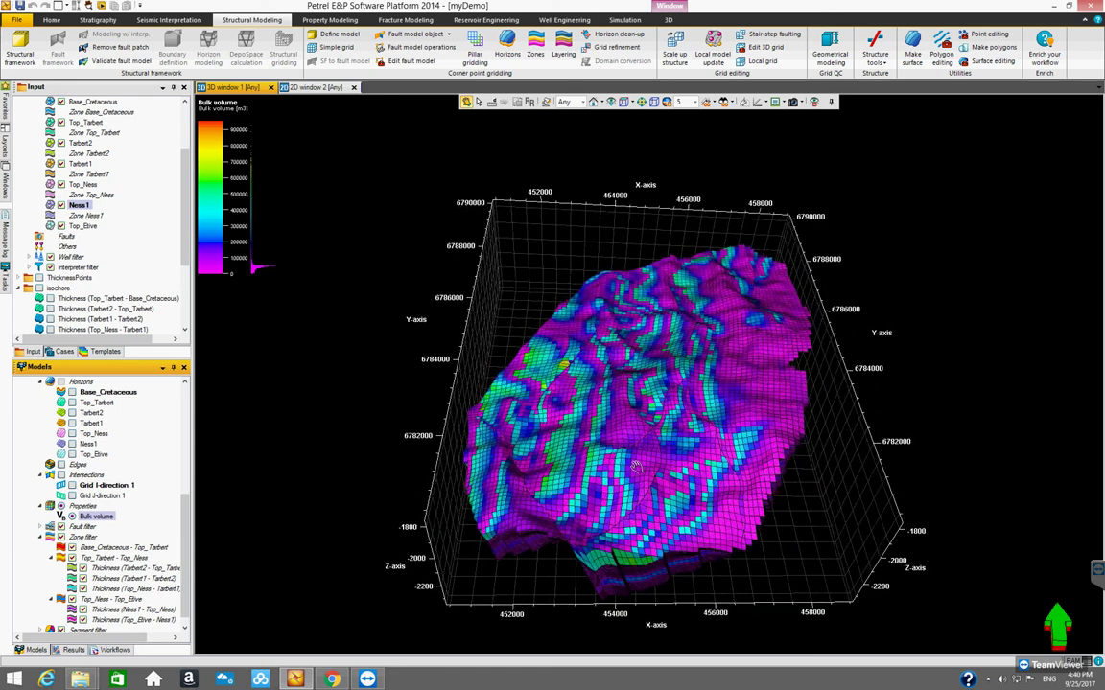
{"action": "left_click_drag", "start_coordinate": [574, 389], "coordinate": [519, 398]}
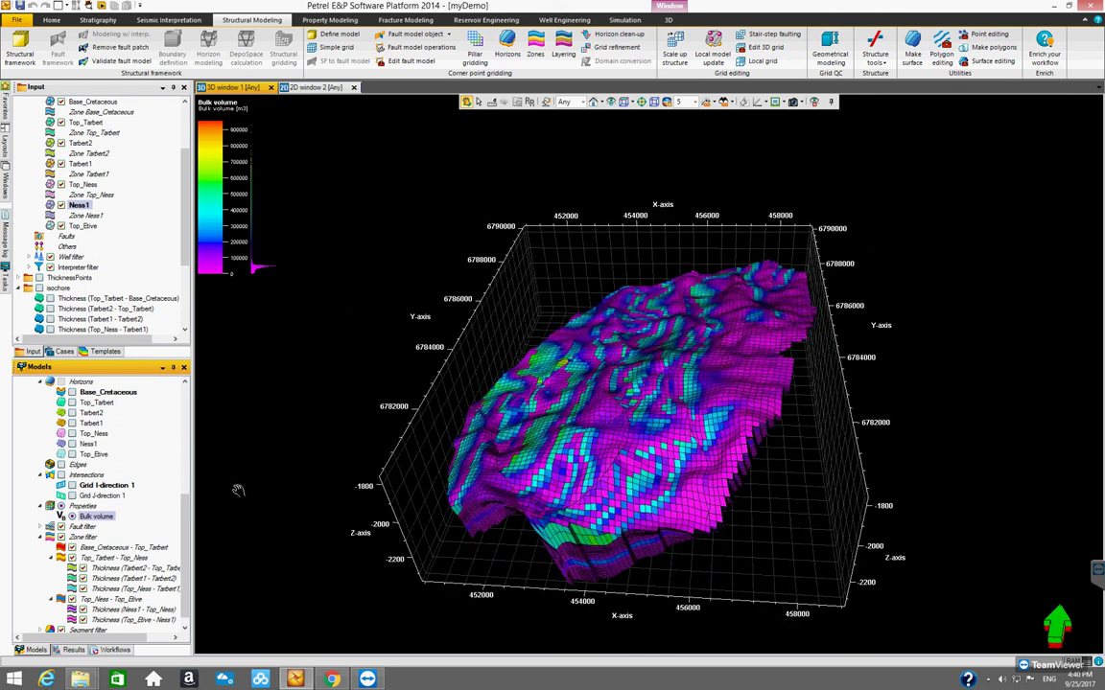
- Enable the value filter in the property filter settings and switch on the filter for Bulk volume
{"action": "left_click", "coordinate": [93, 517]}
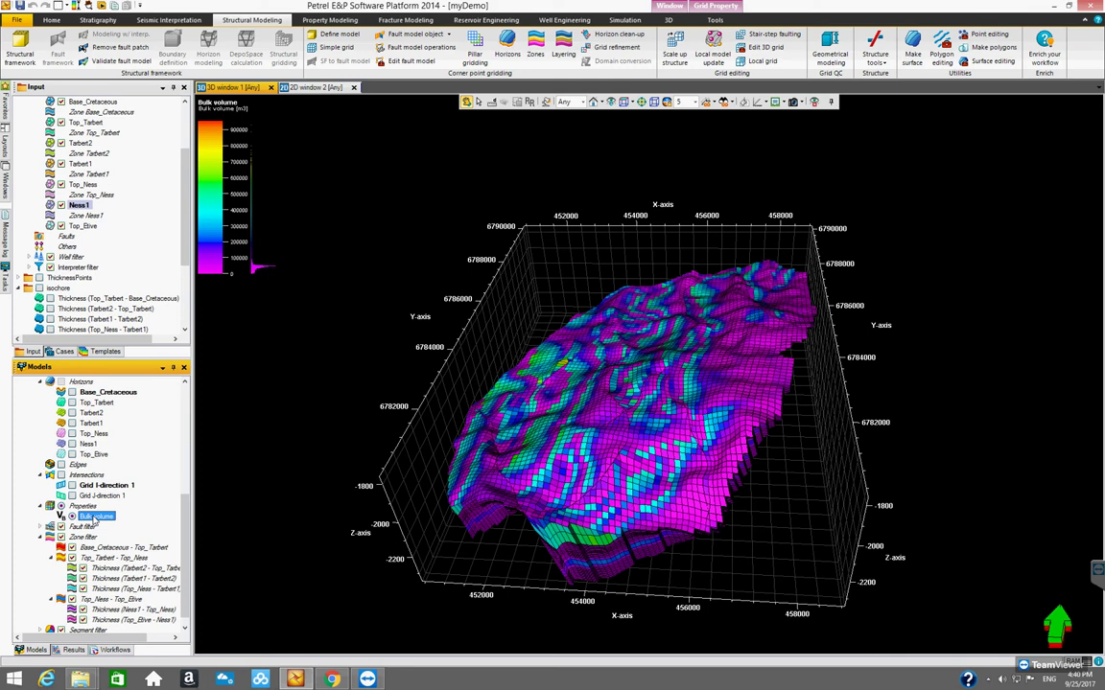
{"action": "left_click", "coordinate": [718, 7]}
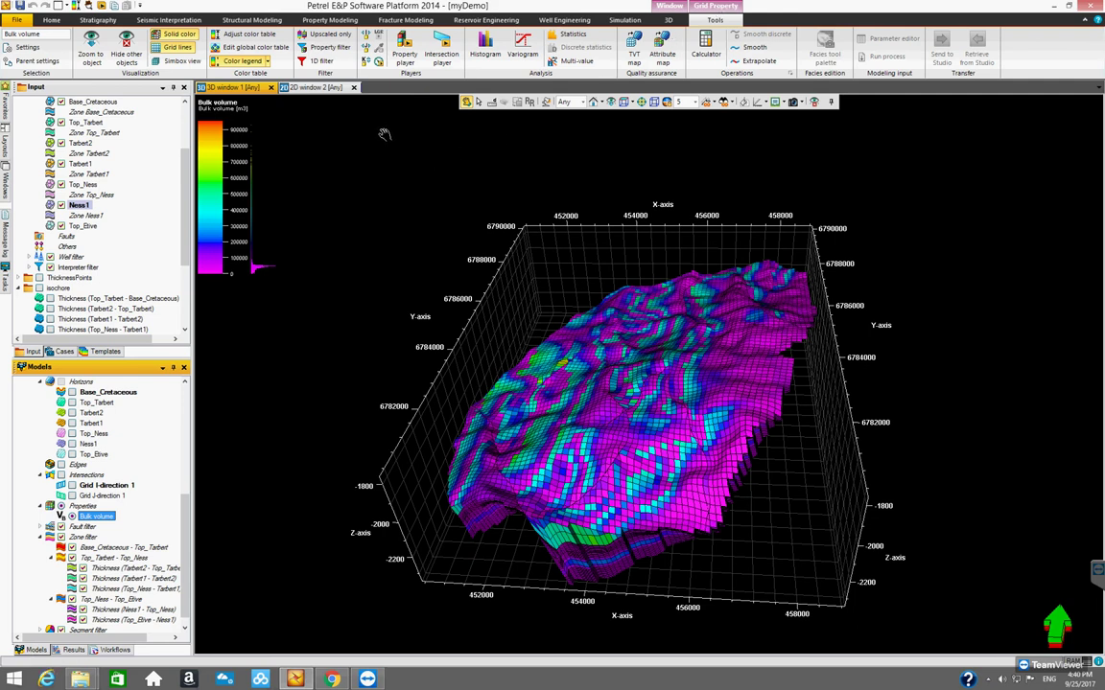
{"action": "left_click", "coordinate": [330, 48]}
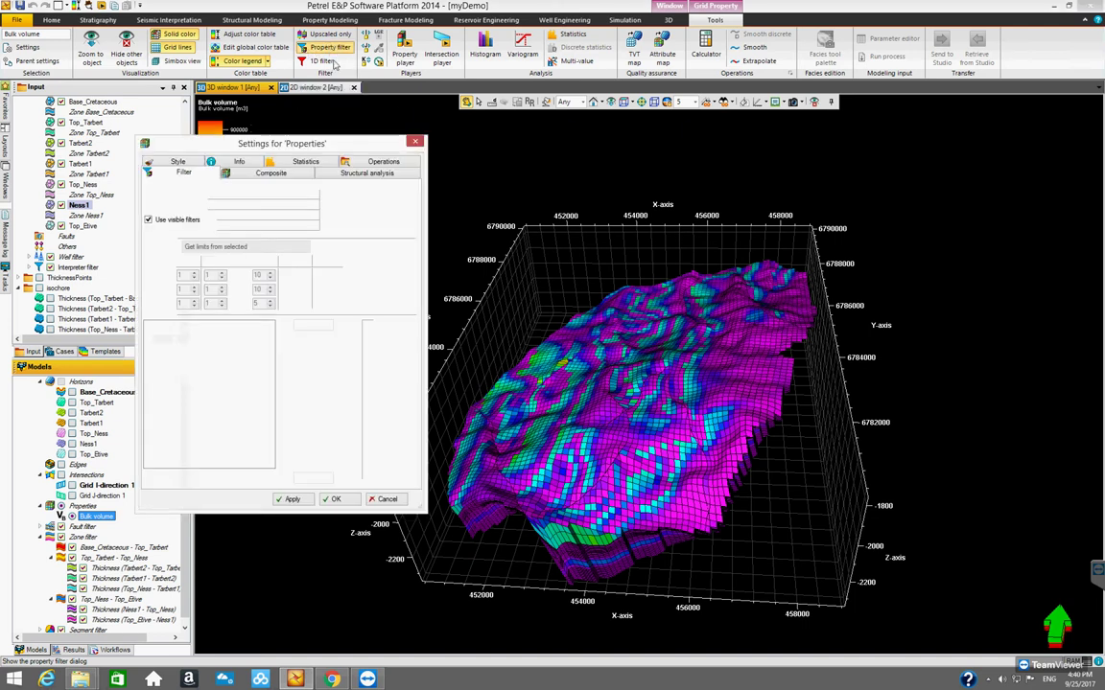
{"action": "left_click_drag", "start_coordinate": [404, 144], "coordinate": [537, 161]}
{"action": "left_click_drag", "start_coordinate": [463, 146], "coordinate": [475, 143]}
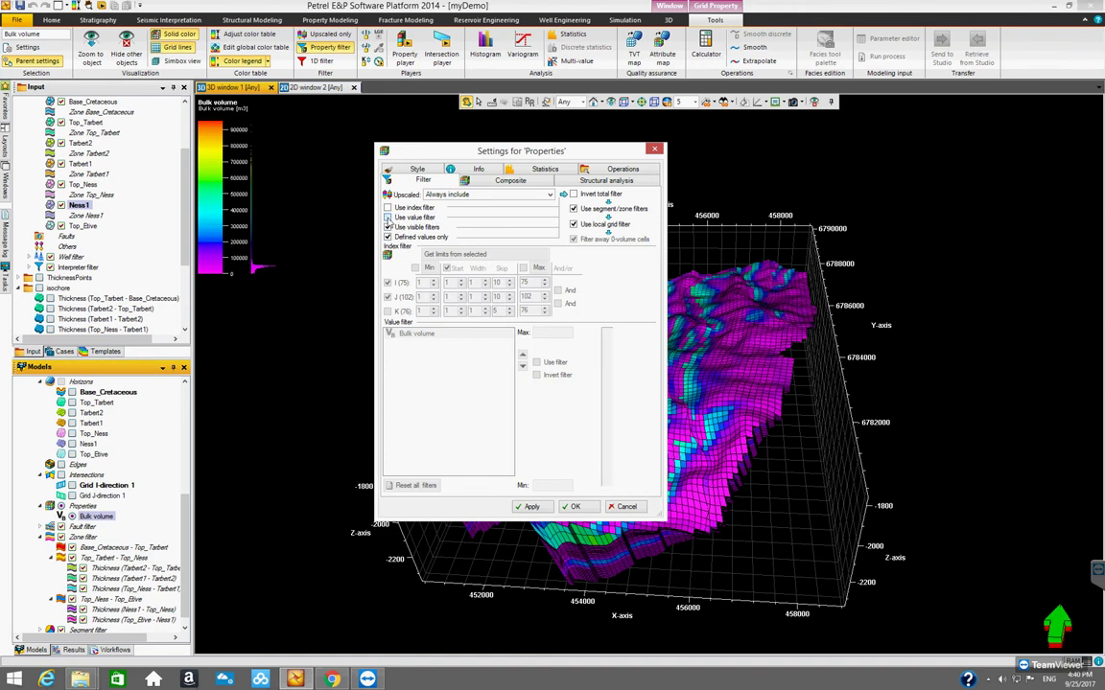
{"action": "left_click", "coordinate": [388, 217]}
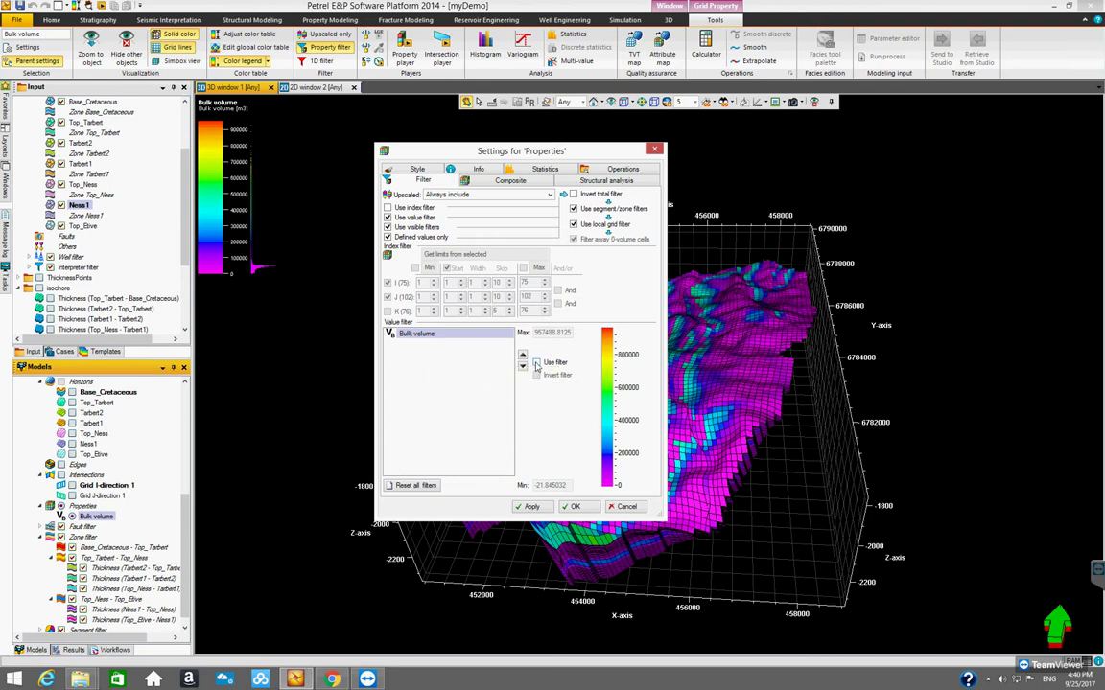
{"action": "left_click", "coordinate": [431, 335]}
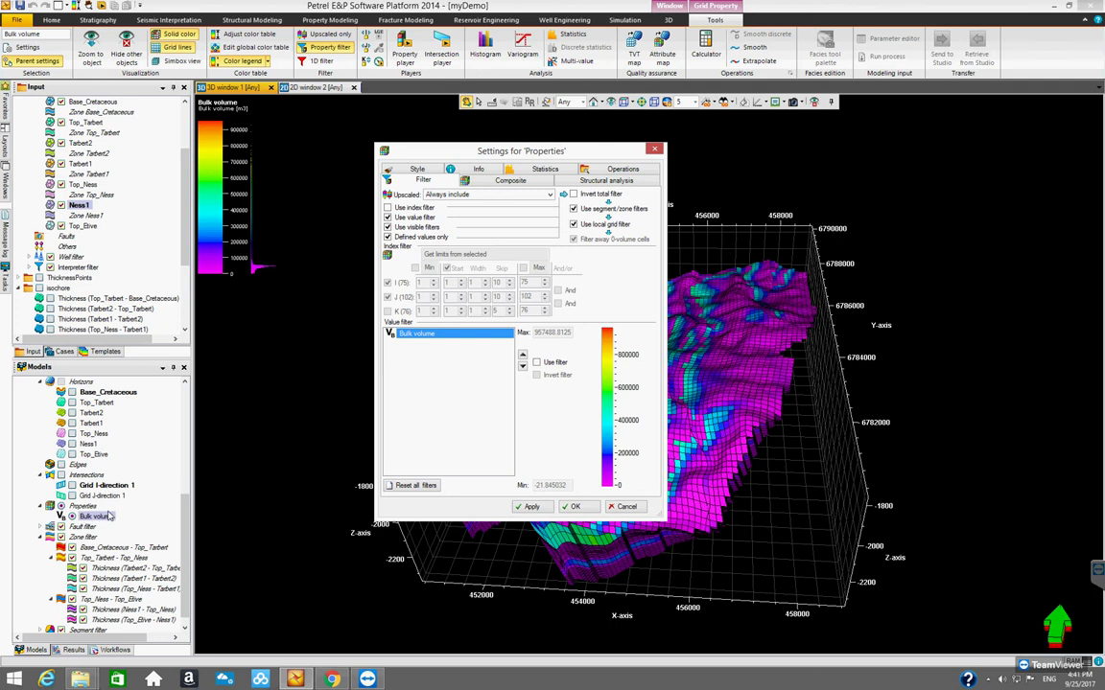
{"action": "left_click", "coordinate": [536, 362]}
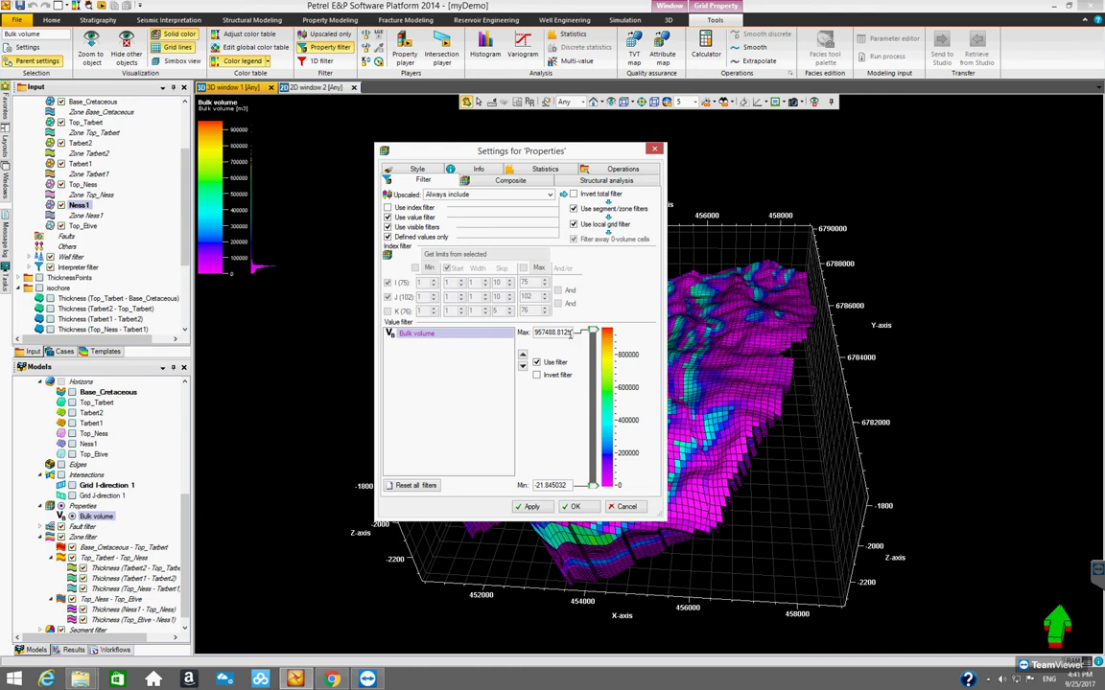
- Set the Bulk volume filter maximum to 0, apply it, and inspect the remaining cells up close
{"action": "left_click_drag", "start_coordinate": [560, 332], "coordinate": [526, 333]}
{"action": "type", "text": "0"}
{"action": "left_click", "coordinate": [533, 507]}
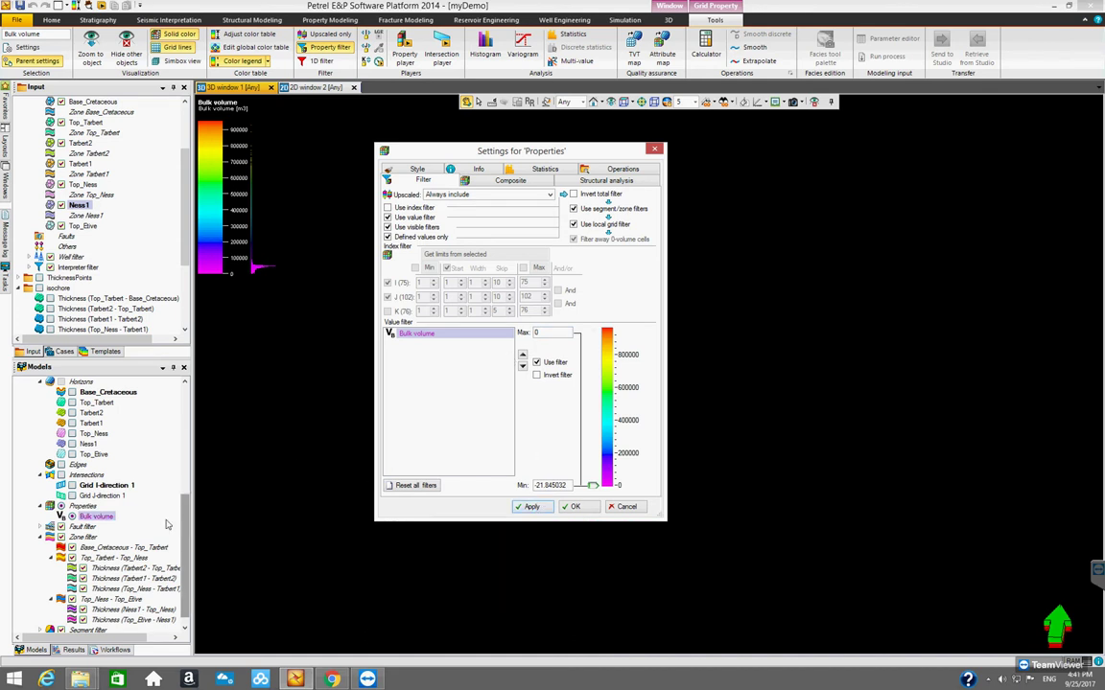
{"action": "left_click_drag", "start_coordinate": [443, 158], "coordinate": [838, 192]}
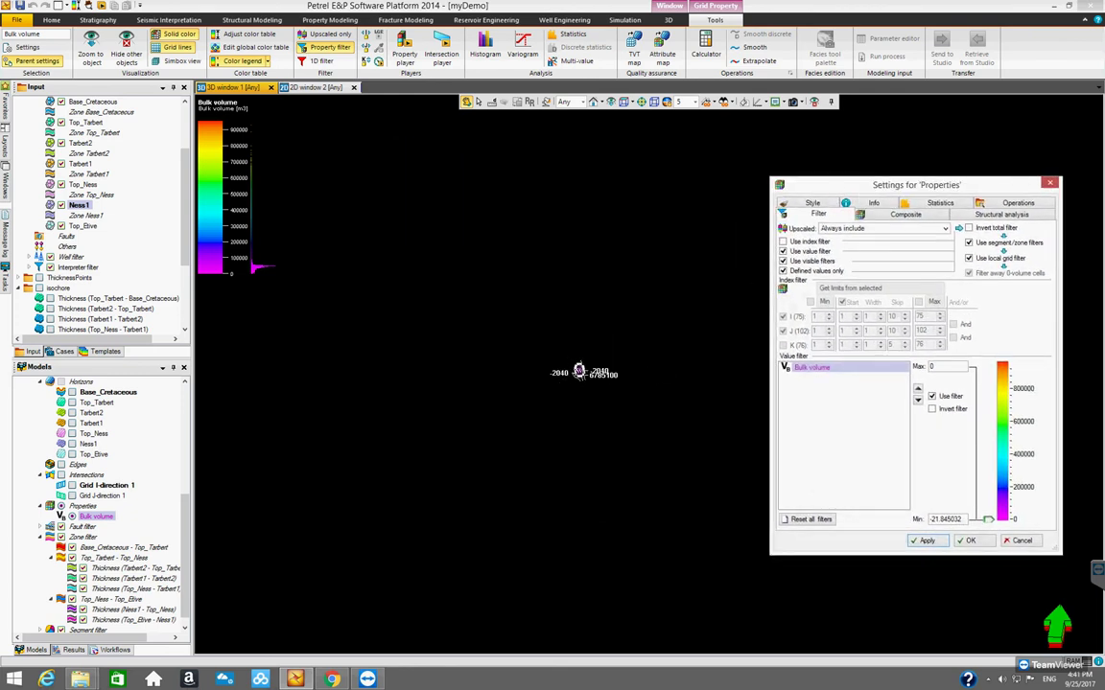
{"action": "left_click", "coordinate": [611, 103]}
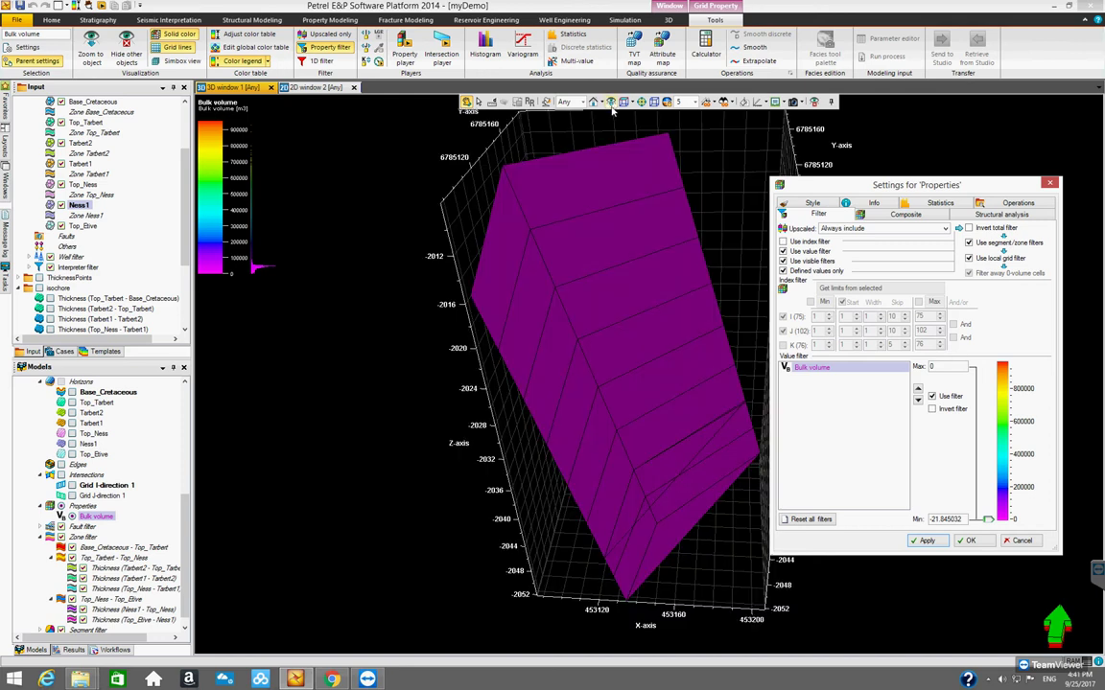
{"action": "mouse_move", "coordinate": [537, 362]}
{"action": "left_mouse_down"}
{"action": "mouse_move", "coordinate": [640, 415]}
{"action": "mouse_move", "coordinate": [671, 458]}
{"action": "mouse_move", "coordinate": [651, 480]}
{"action": "mouse_move", "coordinate": [592, 389]}
{"action": "mouse_move", "coordinate": [407, 381]}
{"action": "mouse_move", "coordinate": [698, 424]}
{"action": "mouse_move", "coordinate": [661, 511]}
{"action": "mouse_move", "coordinate": [567, 473]}
{"action": "mouse_move", "coordinate": [597, 438]}
{"action": "mouse_move", "coordinate": [661, 417]}
{"action": "mouse_move", "coordinate": [592, 375]}
{"action": "mouse_move", "coordinate": [634, 367]}
{"action": "mouse_move", "coordinate": [647, 439]}
{"action": "mouse_move", "coordinate": [641, 493]}
{"action": "mouse_move", "coordinate": [587, 496]}
{"action": "mouse_move", "coordinate": [591, 510]}
{"action": "mouse_move", "coordinate": [660, 488]}
{"action": "mouse_move", "coordinate": [591, 439]}
{"action": "left_mouse_up"}
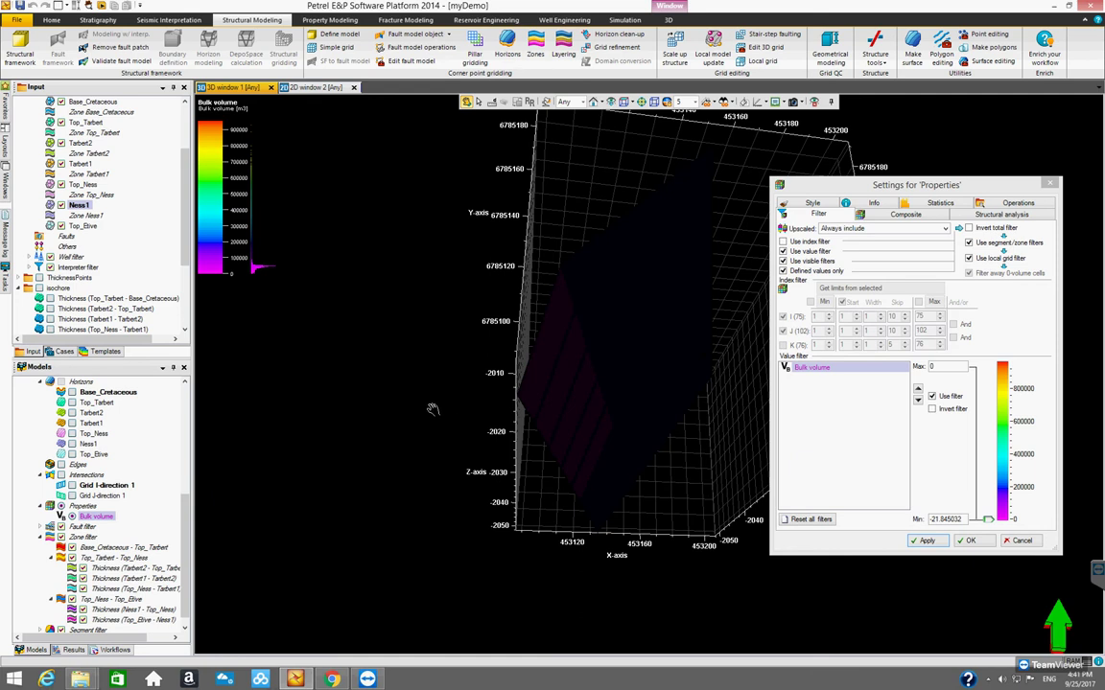
- Display the truncating fault and main fault west 3 of 3DDemoGrid together with the filtered cells
{"action": "left_click", "coordinate": [188, 500]}
{"action": "left_click_drag", "start_coordinate": [188, 500], "coordinate": [188, 461]}
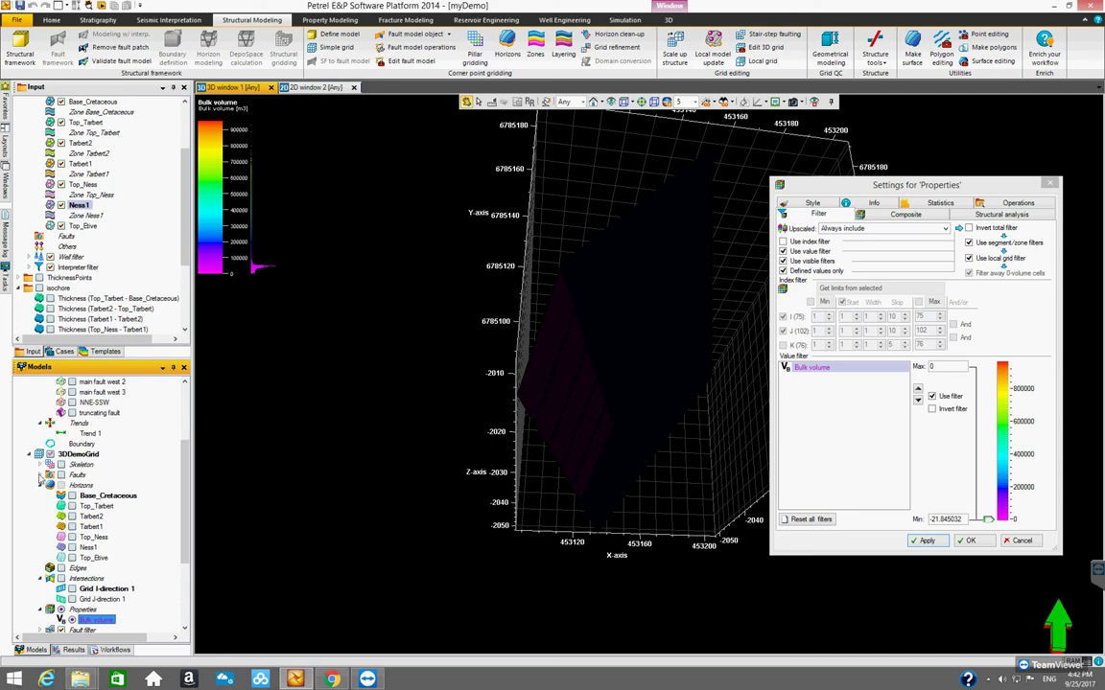
{"action": "left_click", "coordinate": [40, 476]}
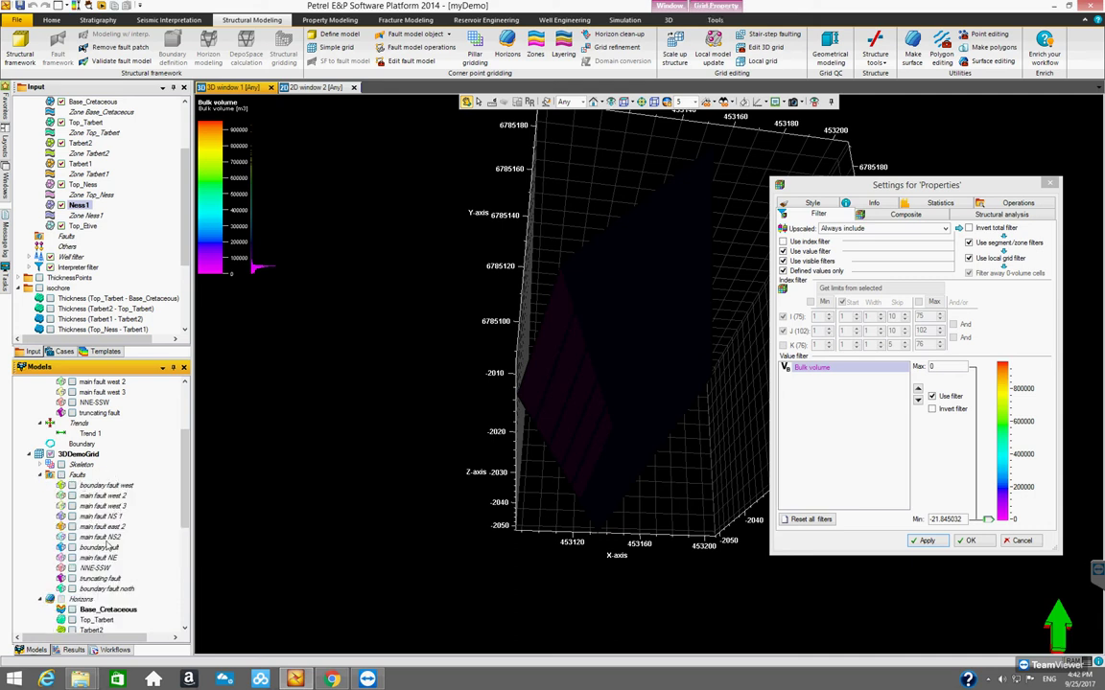
{"action": "left_click", "coordinate": [71, 579]}
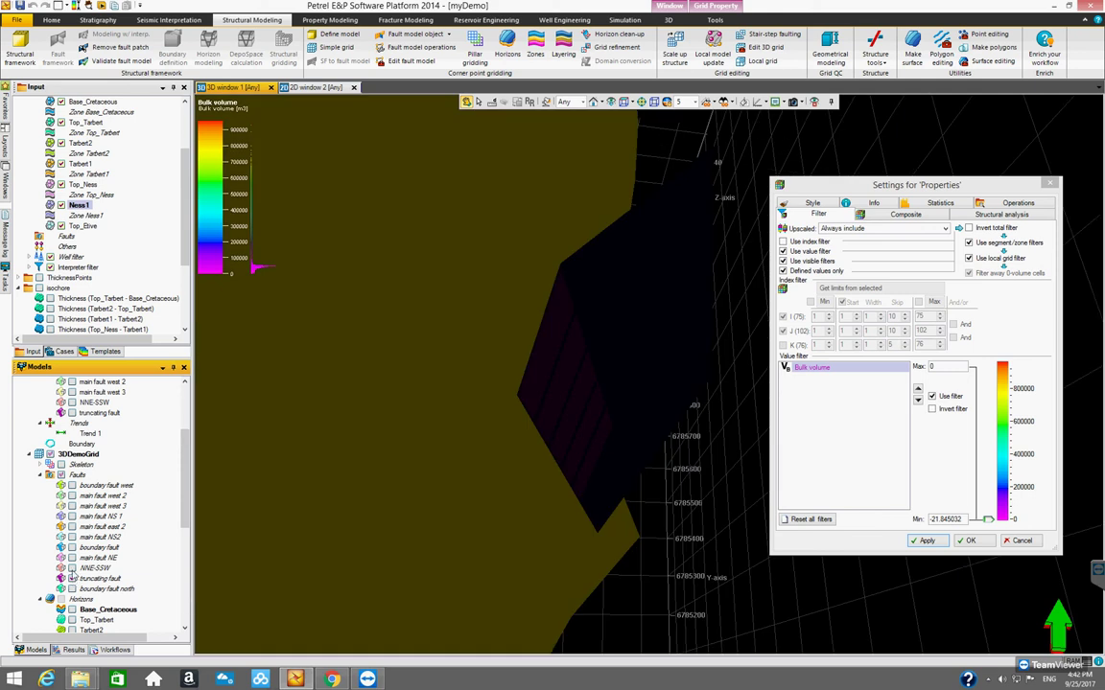
{"action": "left_click", "coordinate": [71, 506]}
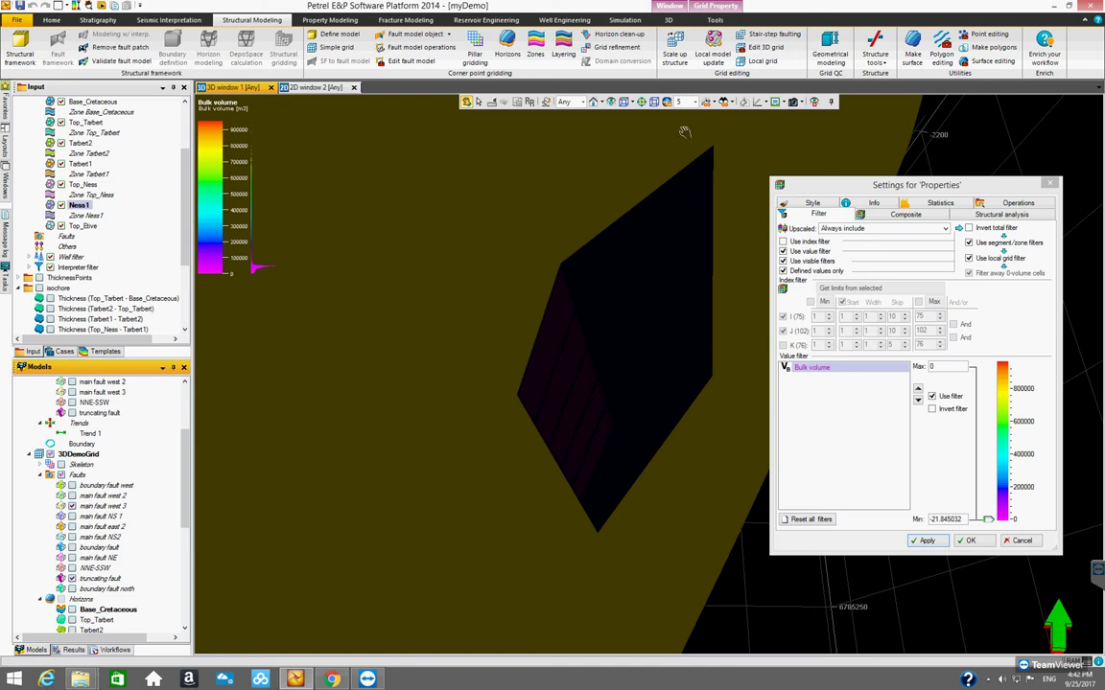
- Examine the junction of the truncating fault and main fault west 3 from several angles
{"action": "left_click", "coordinate": [611, 103]}
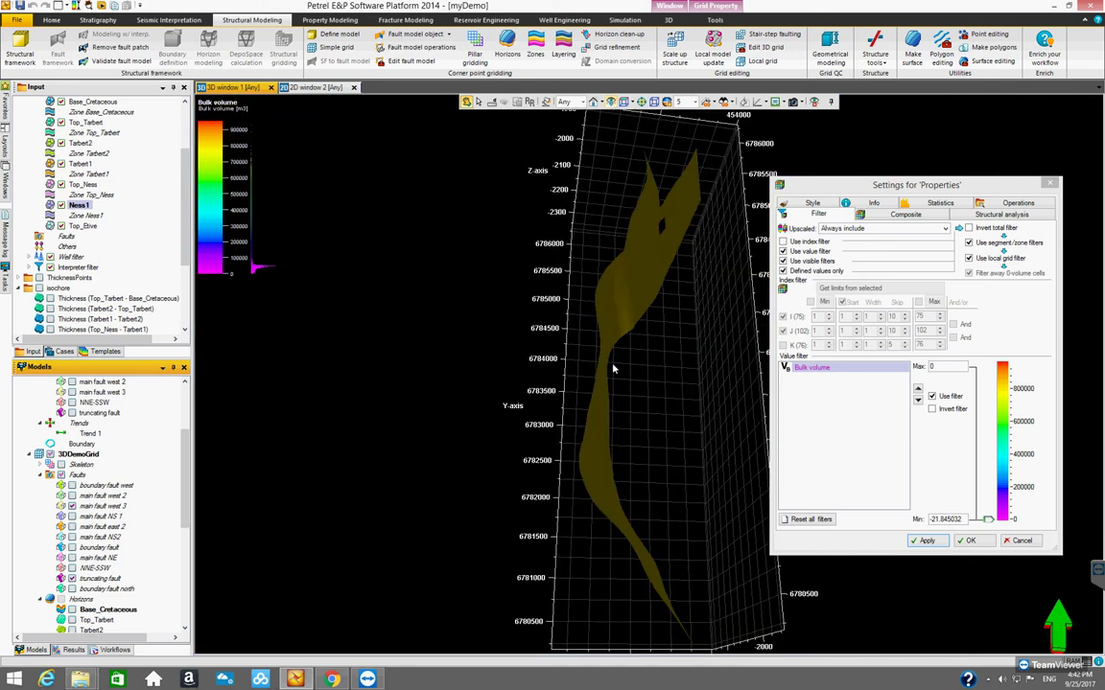
{"action": "left_click_drag", "start_coordinate": [690, 414], "coordinate": [563, 210]}
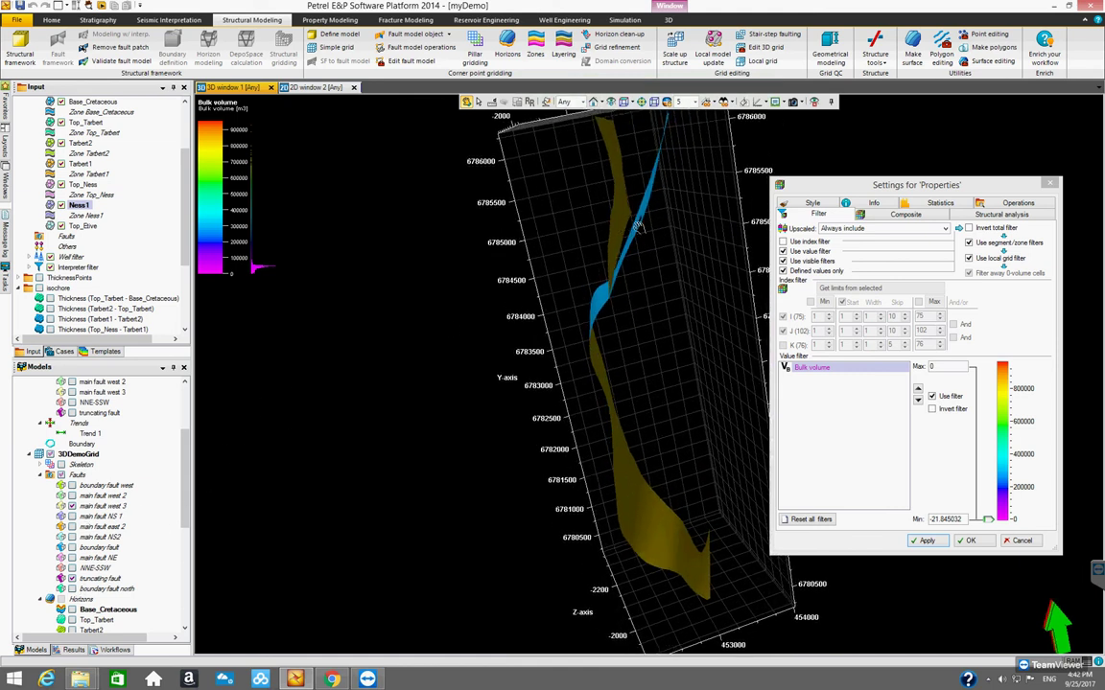
{"action": "left_click_drag", "start_coordinate": [625, 255], "coordinate": [554, 190]}
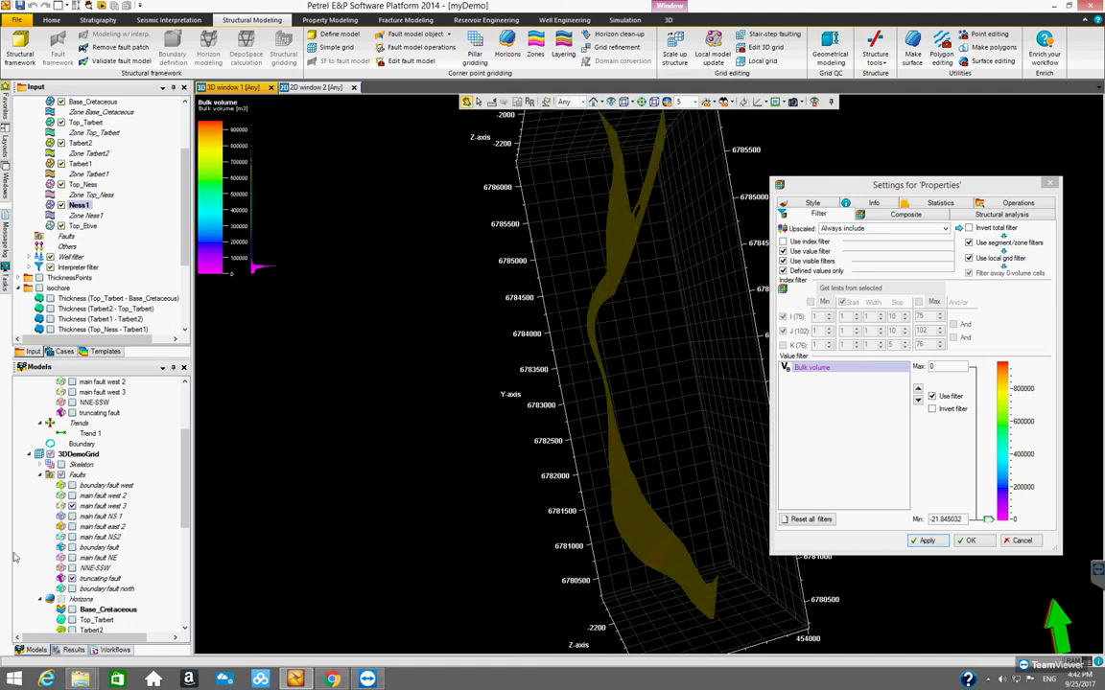
{"action": "left_click_drag", "start_coordinate": [184, 444], "coordinate": [184, 417]}
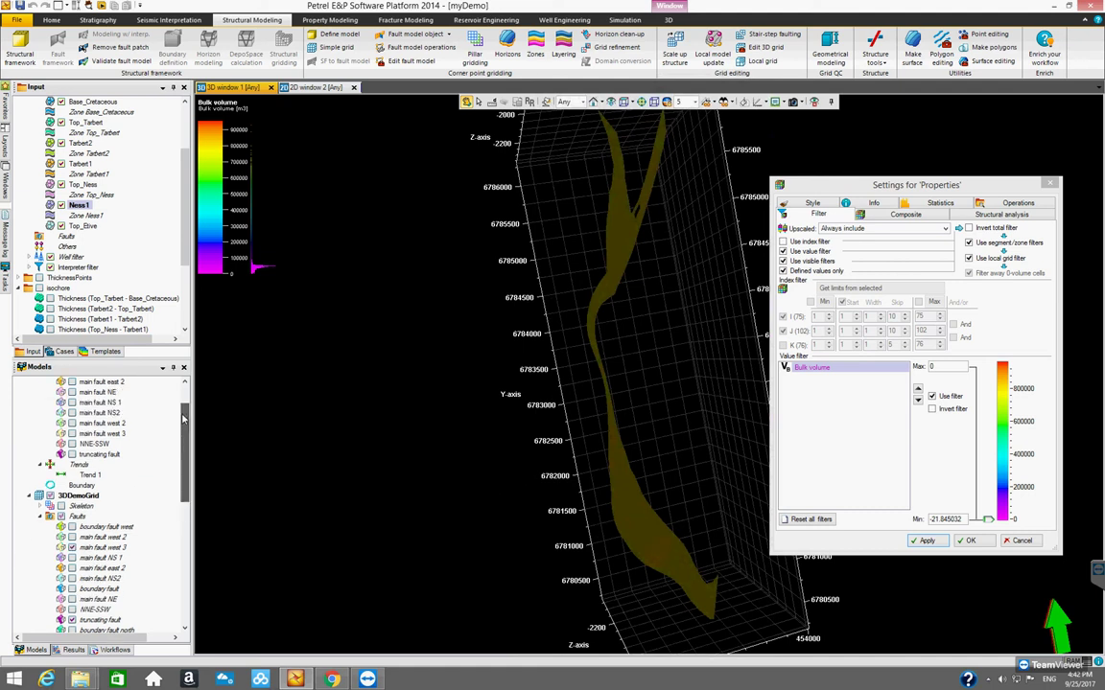
- Hide all displayed faults of 3DDemoGrid so that only the filtered Bulk volume cells are shown
{"action": "scroll", "coordinate": [103, 460], "scroll_direction": "up", "scroll_amount": 2}
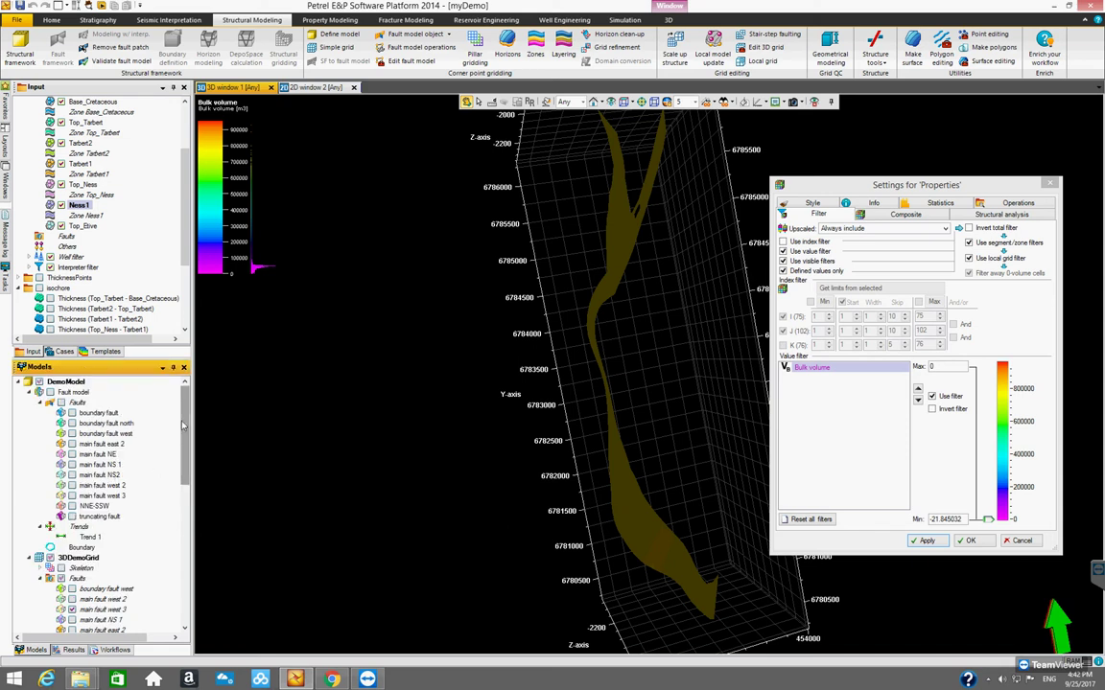
{"action": "scroll", "coordinate": [186, 436], "scroll_direction": "down", "scroll_amount": 3}
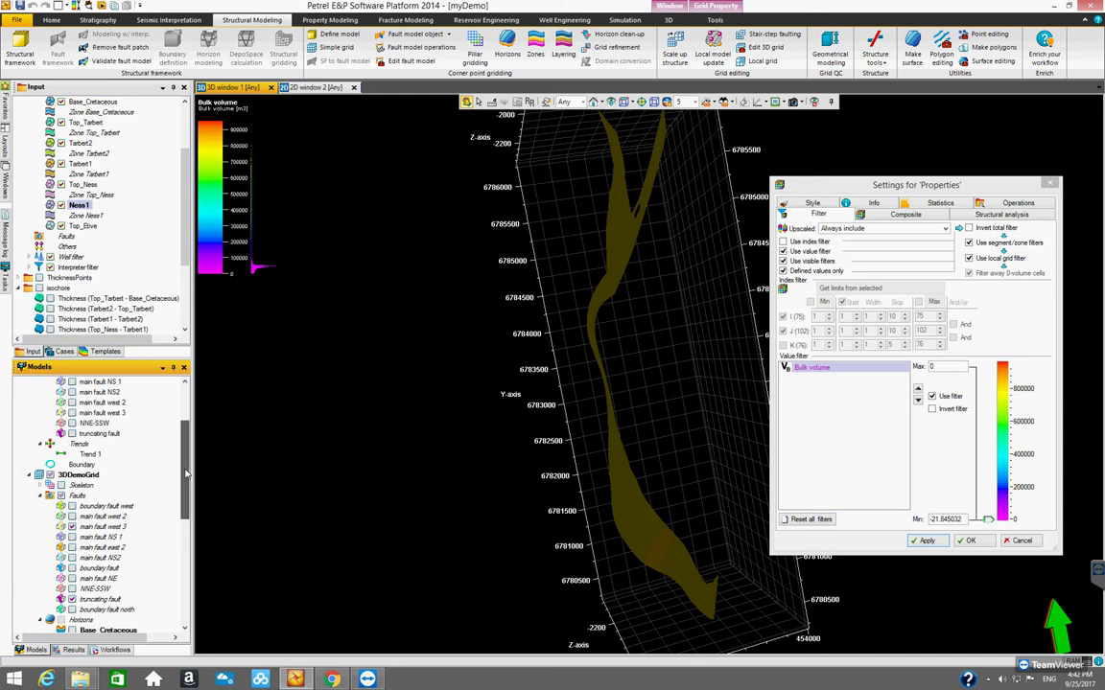
{"action": "scroll", "coordinate": [187, 487], "scroll_direction": "down", "scroll_amount": 2}
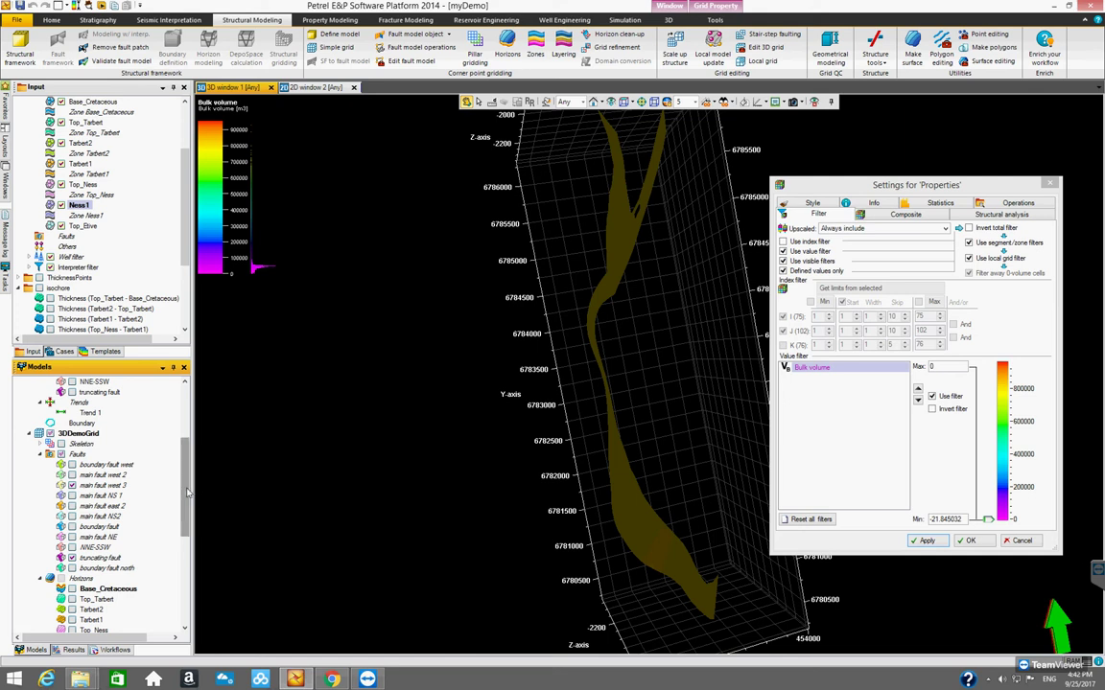
{"action": "left_click_drag", "start_coordinate": [187, 492], "coordinate": [187, 506]}
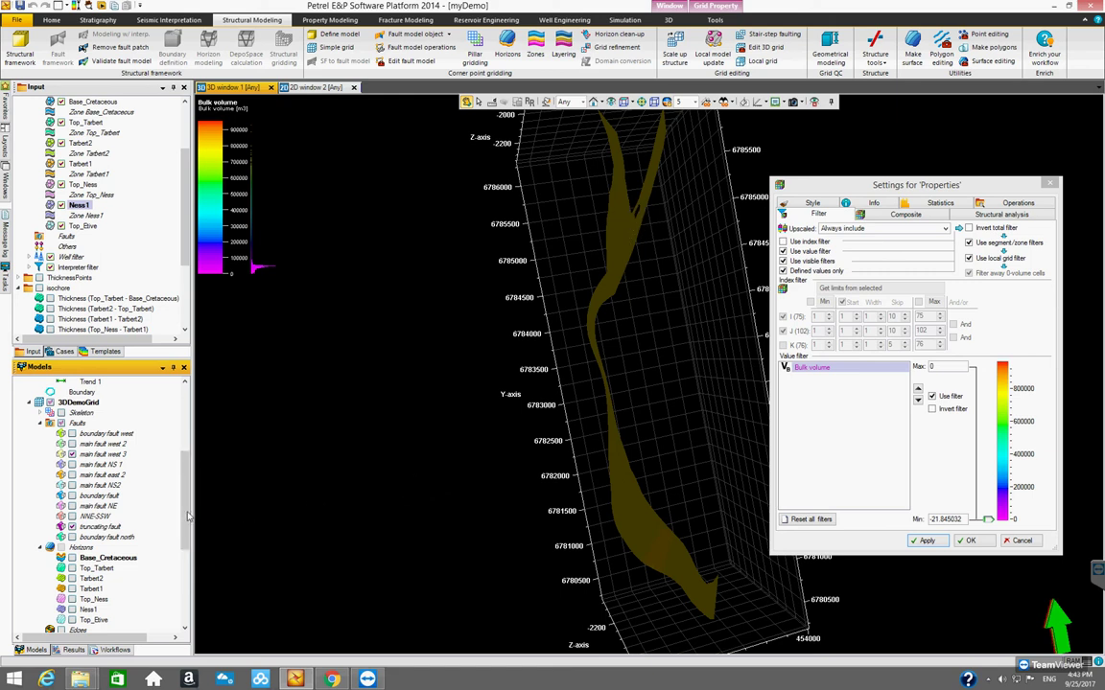
{"action": "left_click", "coordinate": [72, 464]}
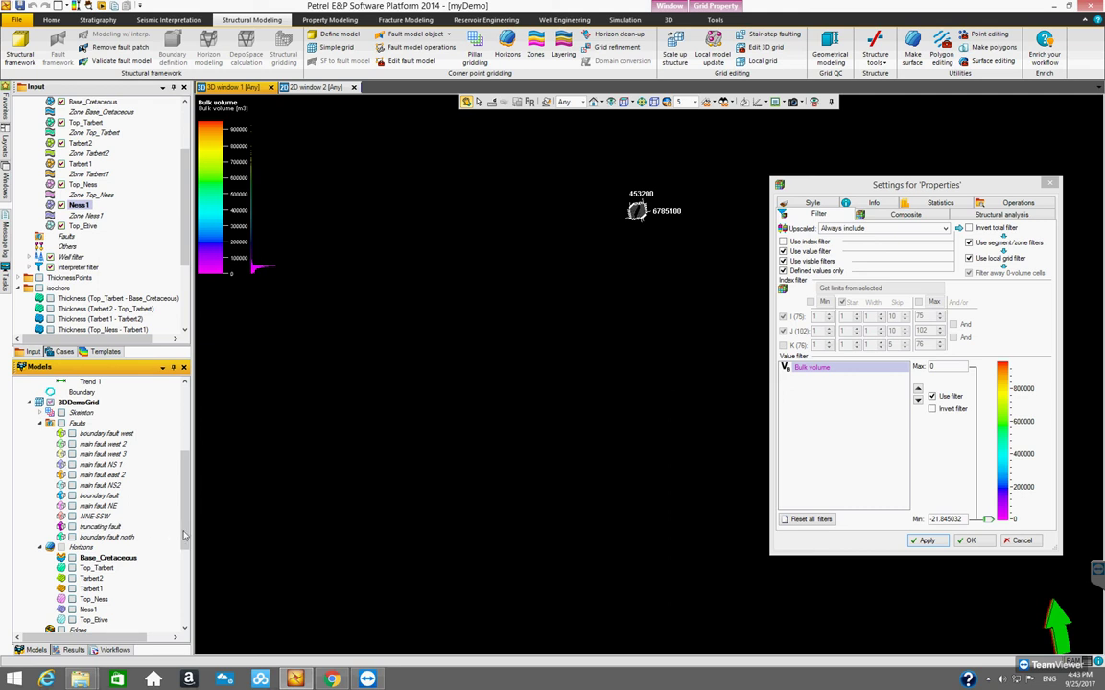
{"action": "scroll", "coordinate": [184, 539], "scroll_direction": "down", "scroll_amount": 5}
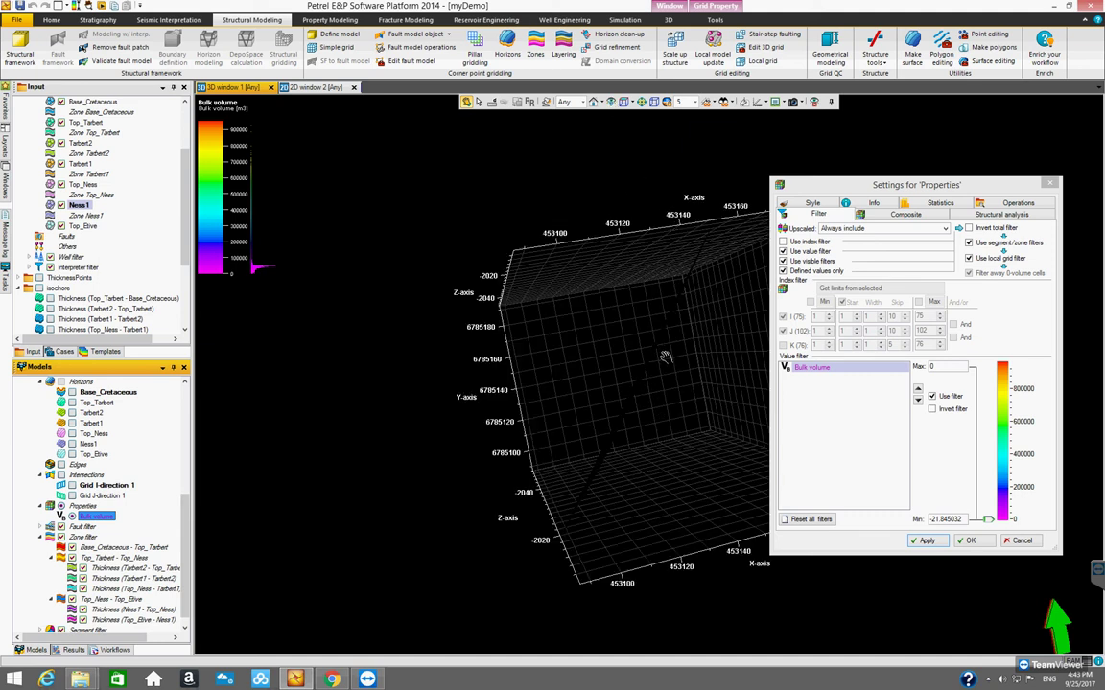
{"action": "left_click_drag", "start_coordinate": [700, 377], "coordinate": [582, 382]}
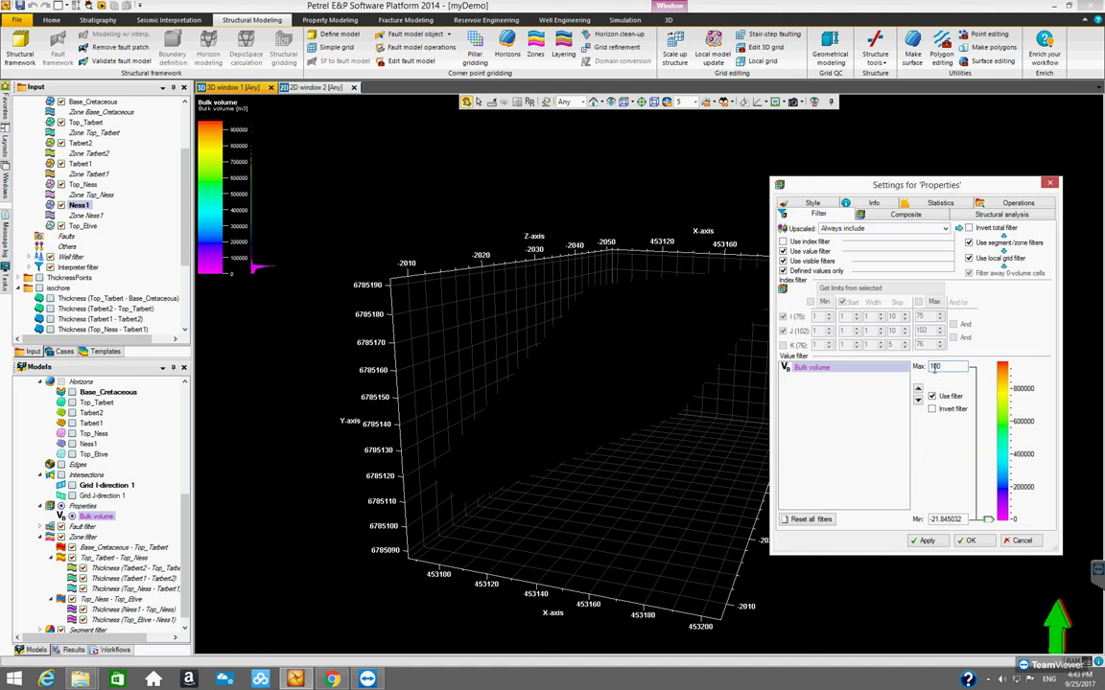
- Set the Bulk volume filter maximum to 100, apply it, and inspect the distribution of the filtered cells
{"action": "left_click", "coordinate": [926, 541]}
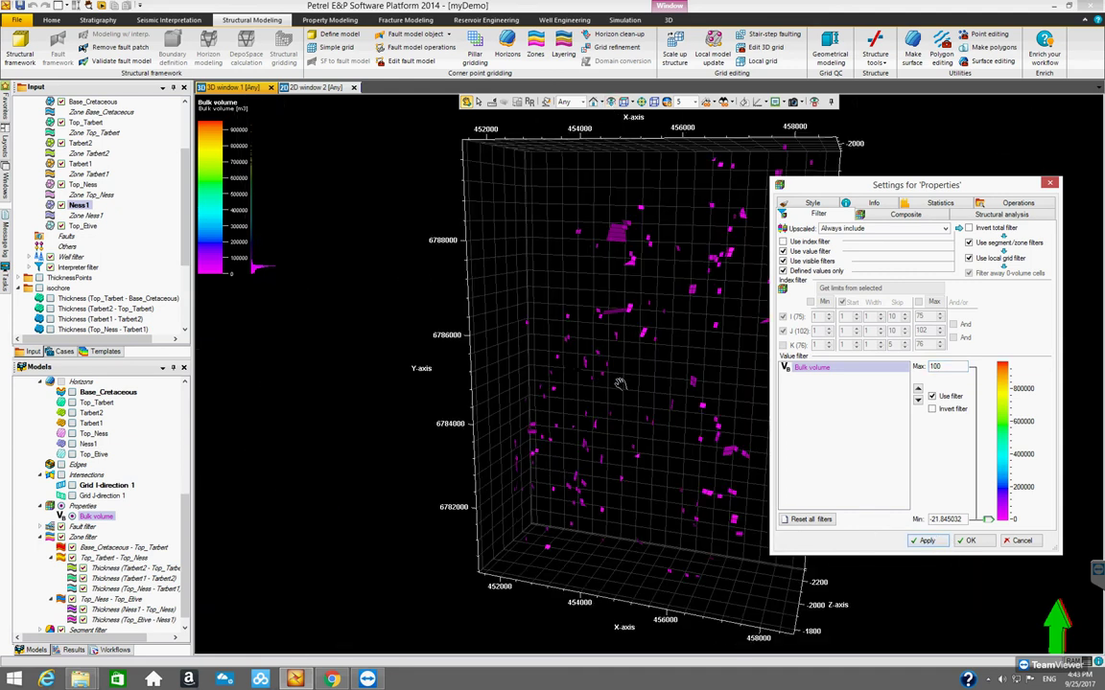
{"action": "left_click_drag", "start_coordinate": [665, 394], "coordinate": [741, 268]}
{"action": "left_click_drag", "start_coordinate": [825, 187], "coordinate": [938, 185]}
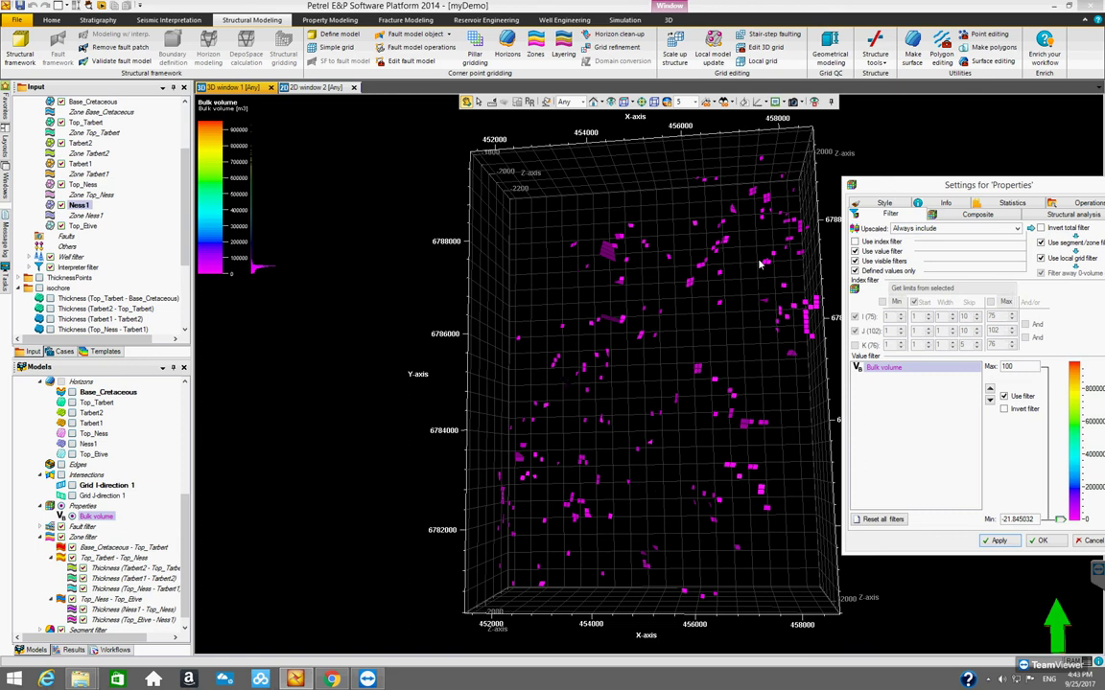
{"action": "left_click_drag", "start_coordinate": [524, 323], "coordinate": [447, 360]}
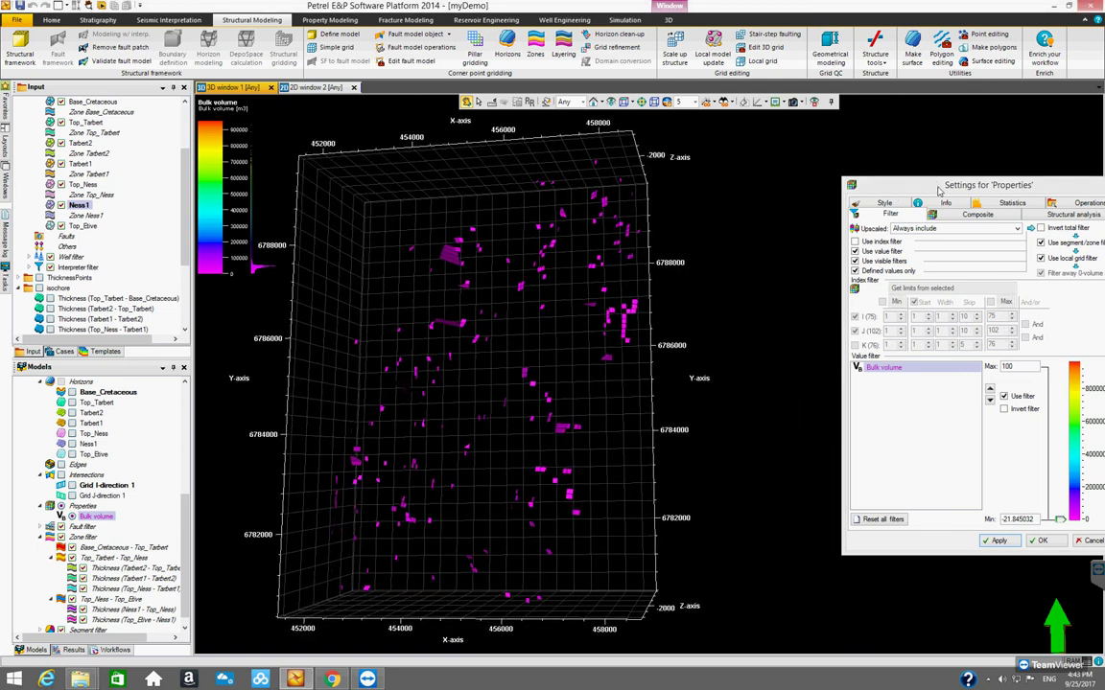
{"action": "left_click_drag", "start_coordinate": [939, 190], "coordinate": [856, 203]}
{"action": "left_click", "coordinate": [432, 384]}
{"action": "left_click_drag", "start_coordinate": [485, 388], "coordinate": [433, 360]}
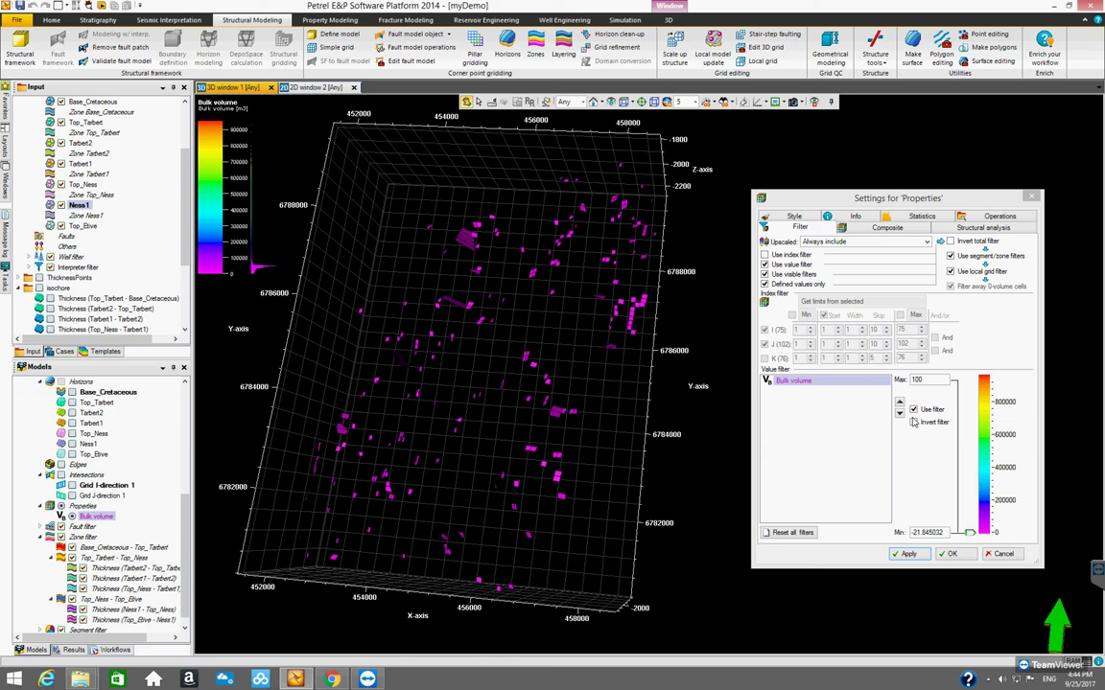
- Switch off the Bulk volume filter and the value filter, accept the settings, and view the full grid
{"action": "left_click", "coordinate": [914, 411]}
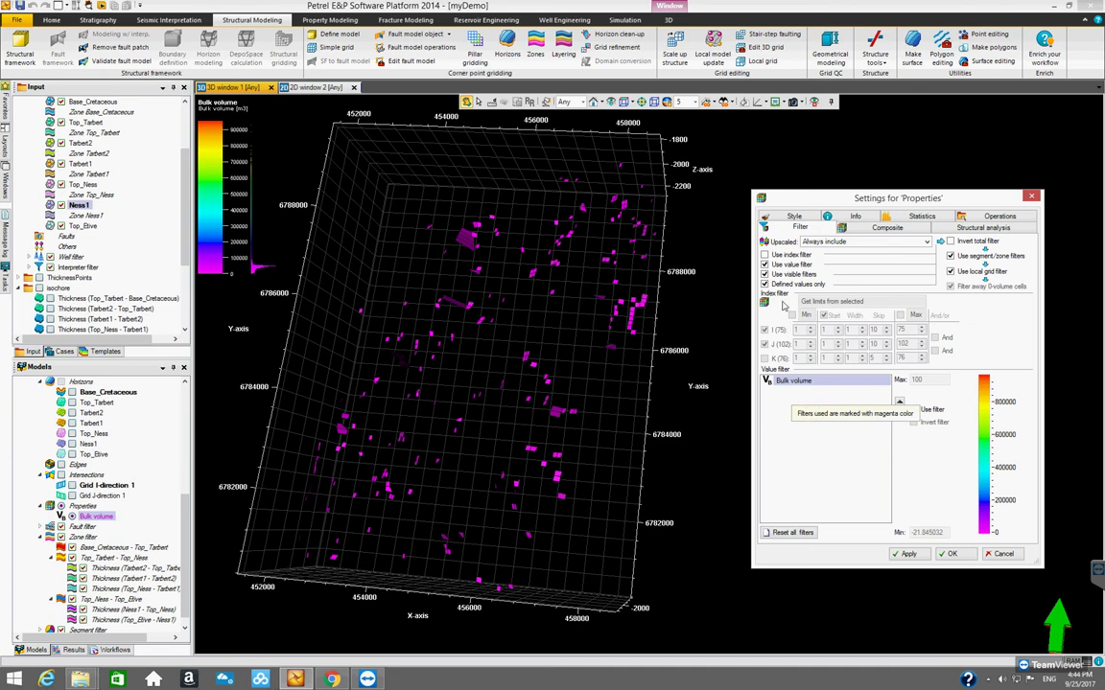
{"action": "left_click", "coordinate": [764, 265]}
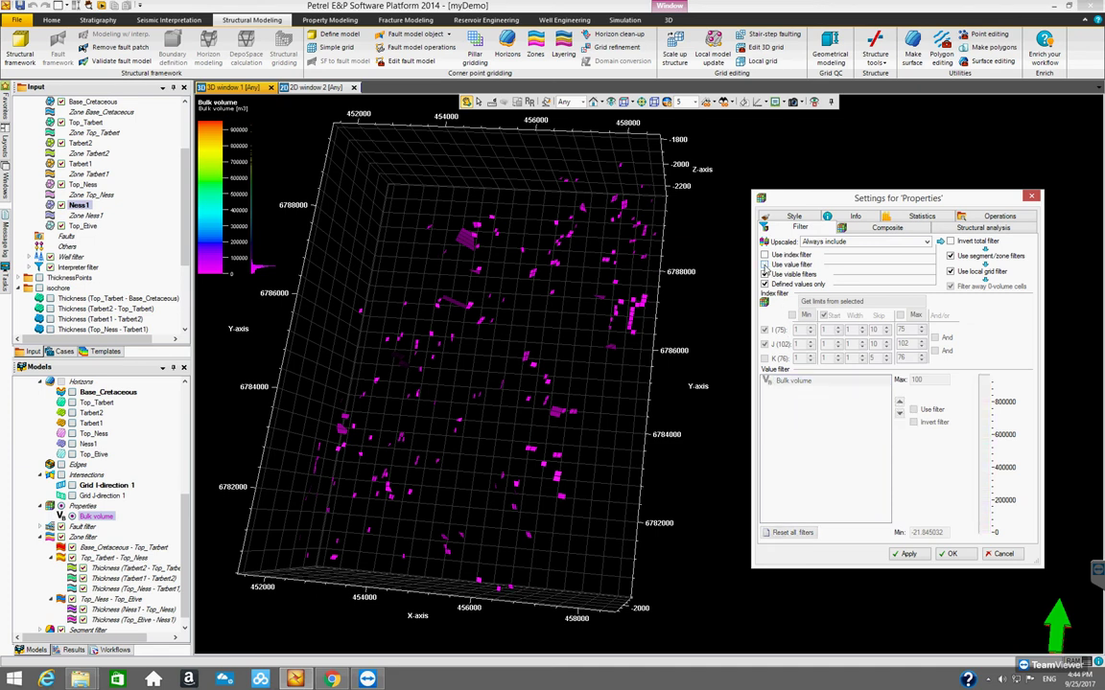
{"action": "left_click", "coordinate": [952, 554]}
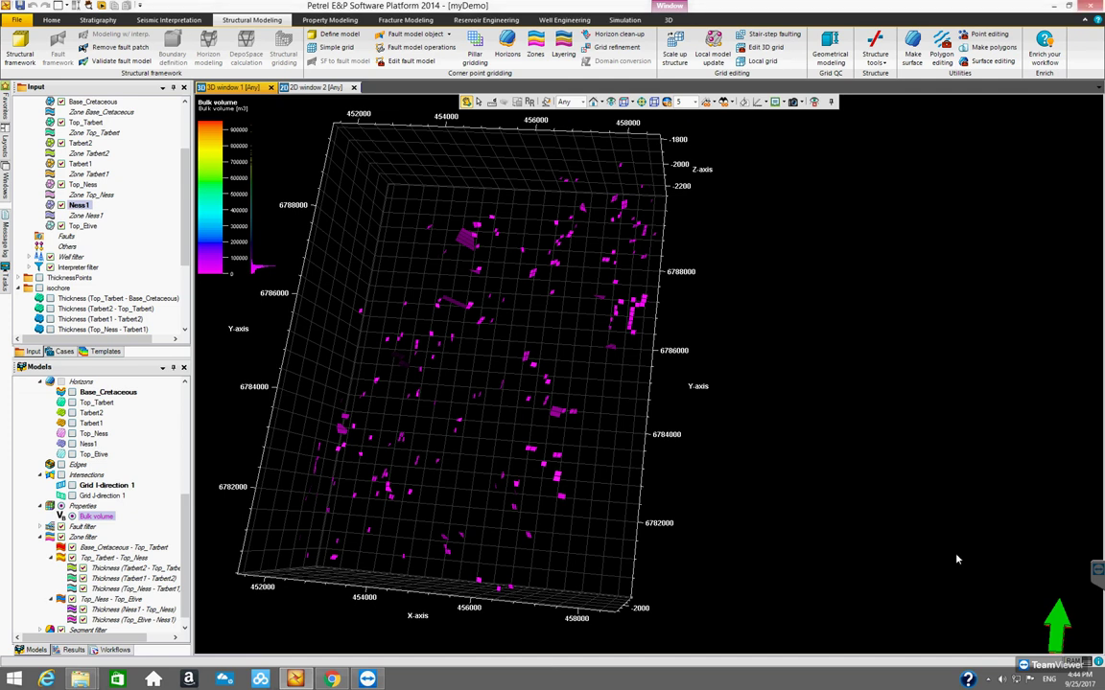
{"action": "left_click_drag", "start_coordinate": [465, 411], "coordinate": [365, 494]}
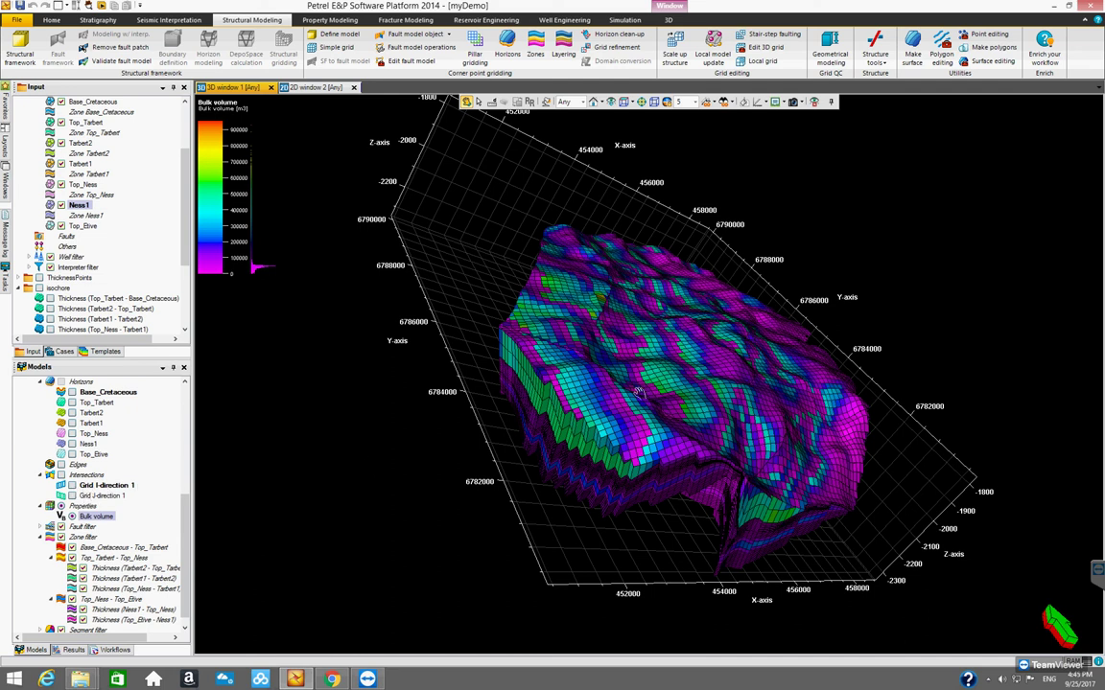
{"action": "left_click_drag", "start_coordinate": [537, 380], "coordinate": [472, 448]}
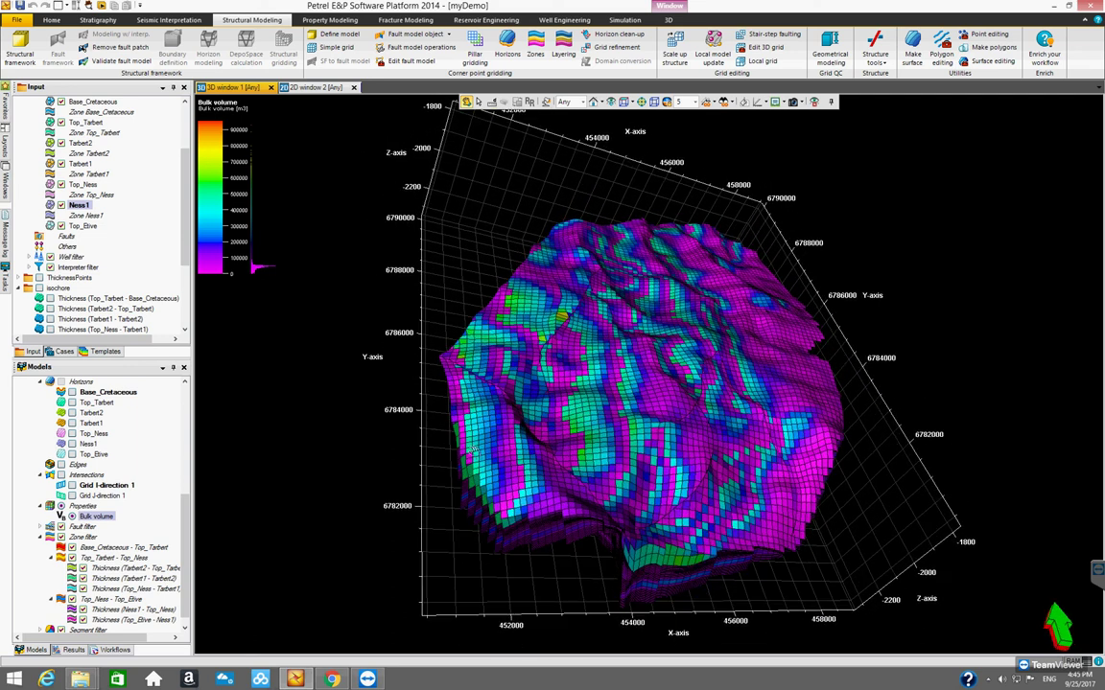
- Insert a random line intersection in the Intersections of 3DDemoGrid and enable visualization on the intersection
{"action": "right_click", "coordinate": [93, 476]}
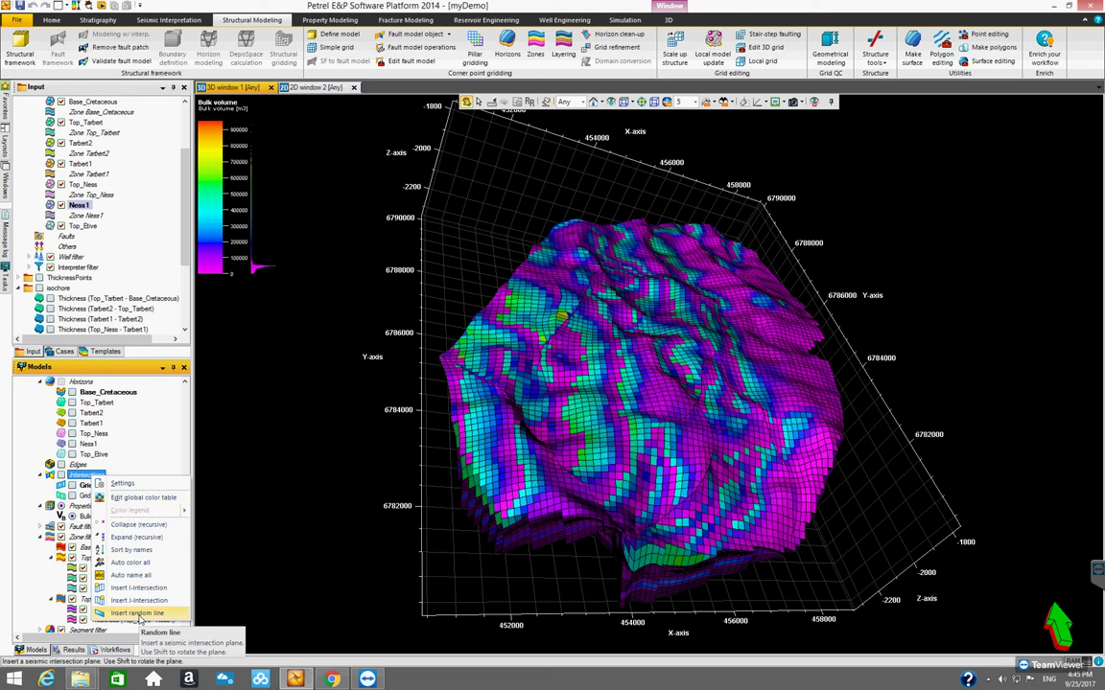
{"action": "left_click", "coordinate": [138, 614]}
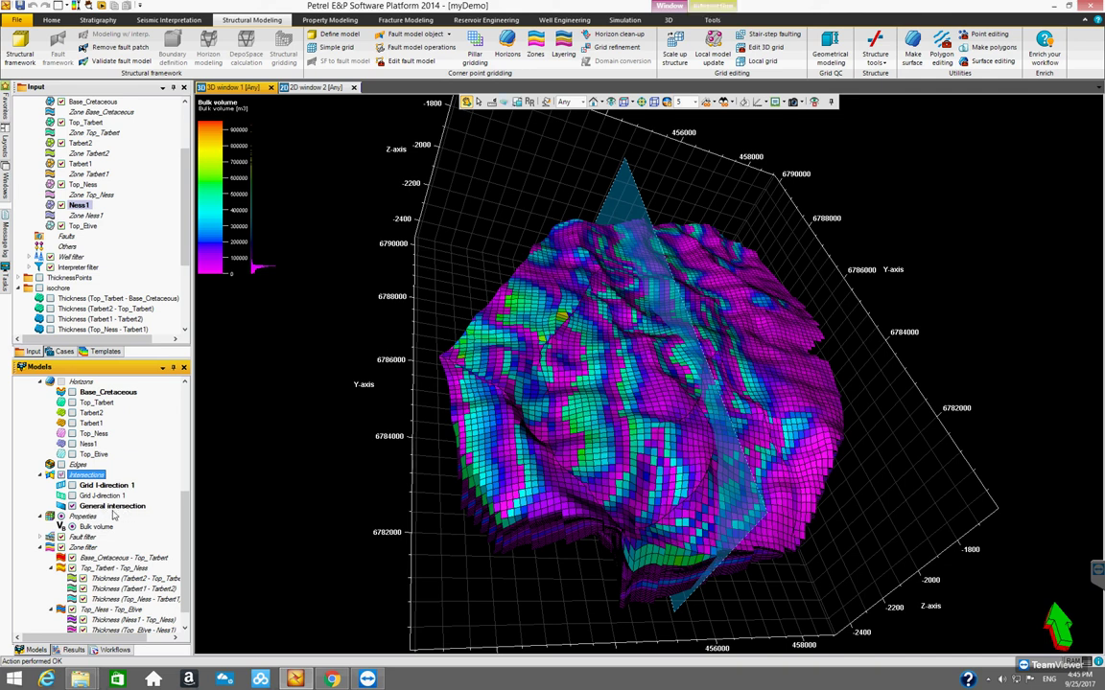
{"action": "left_click", "coordinate": [714, 11]}
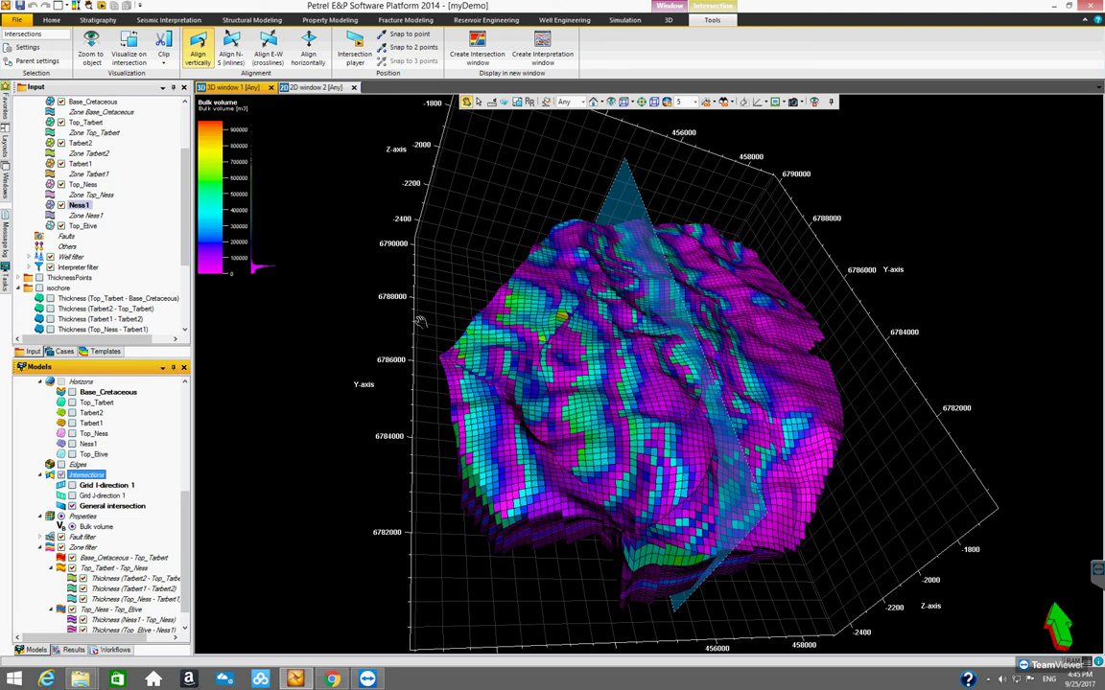
{"action": "left_click", "coordinate": [126, 46]}
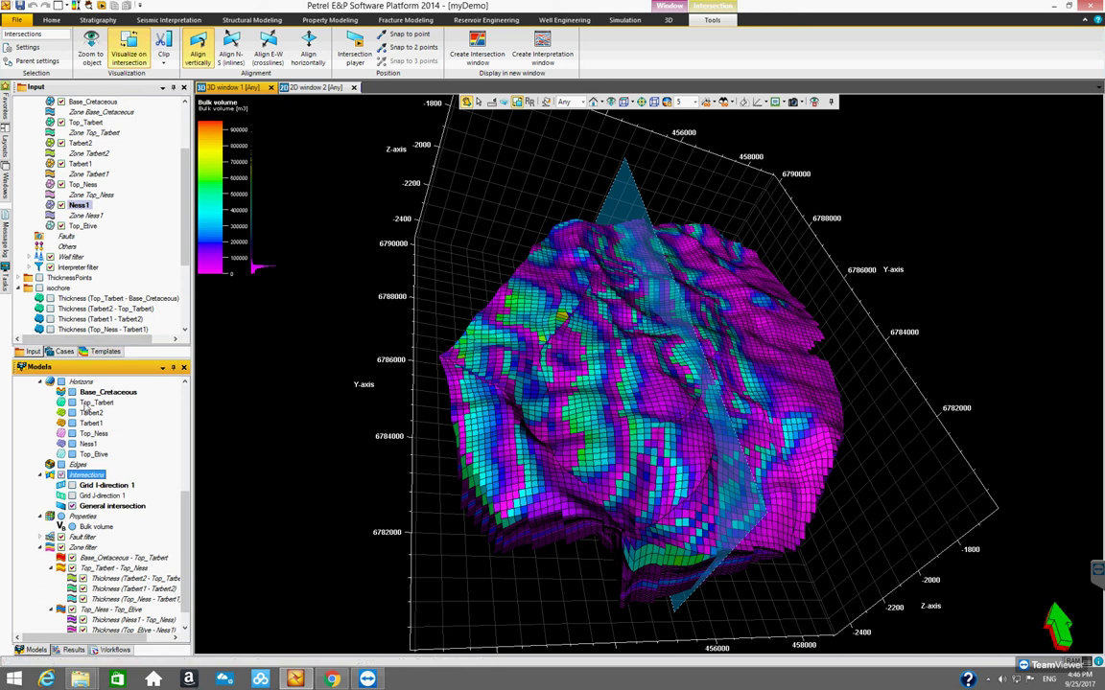
{"action": "scroll", "coordinate": [187, 498], "scroll_direction": "up", "scroll_amount": 2}
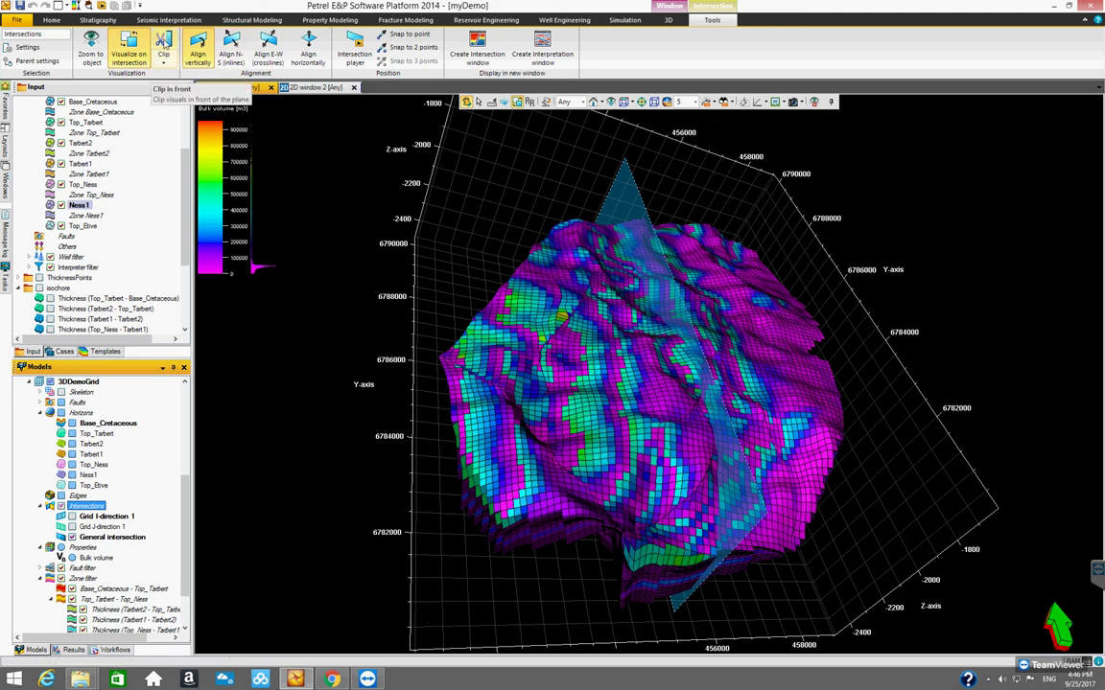
- Clip the grid display in front of the general intersection plane, and switch the clipping to behind the plane
{"action": "left_click", "coordinate": [163, 63]}
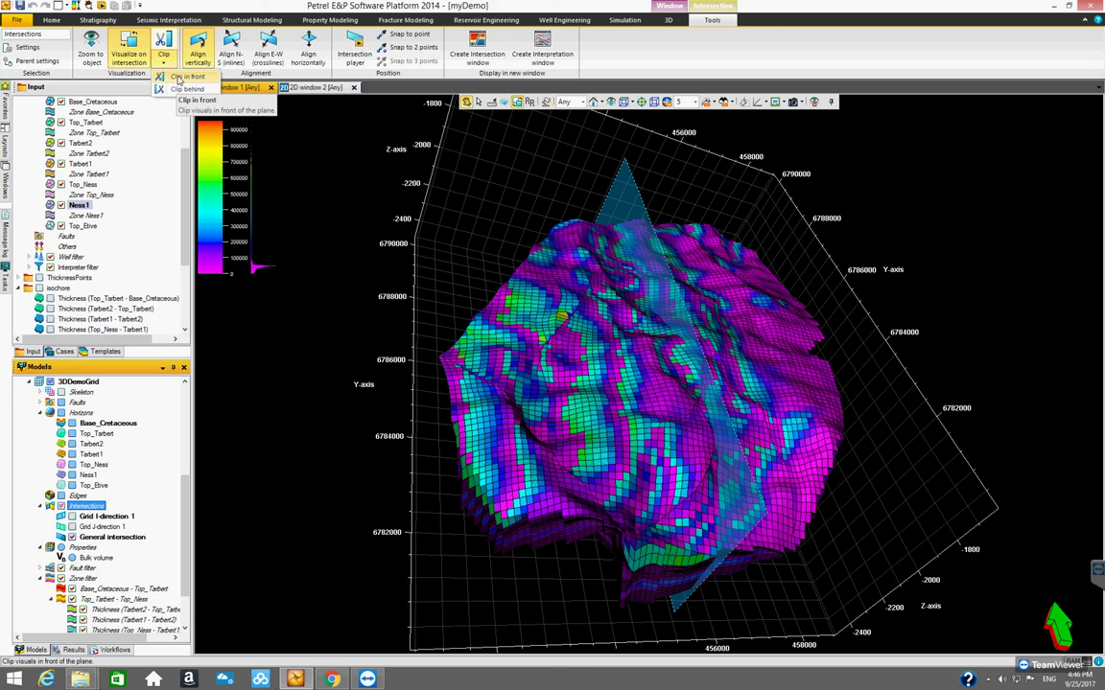
{"action": "left_click", "coordinate": [179, 77]}
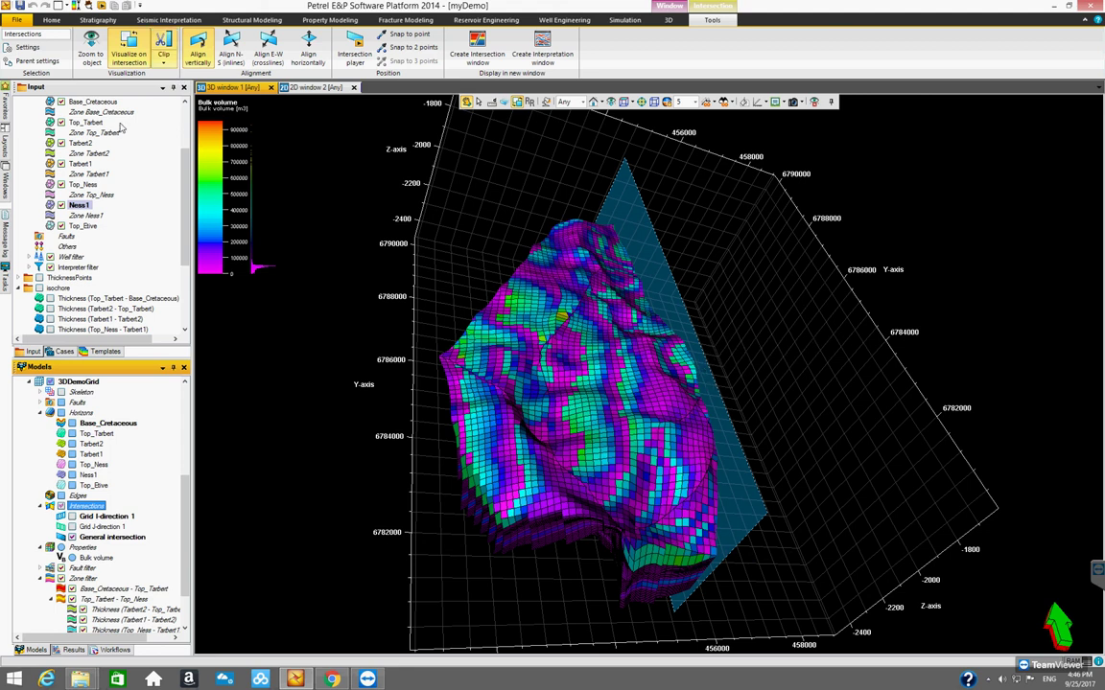
{"action": "left_click", "coordinate": [162, 65]}
{"action": "left_click", "coordinate": [176, 94]}
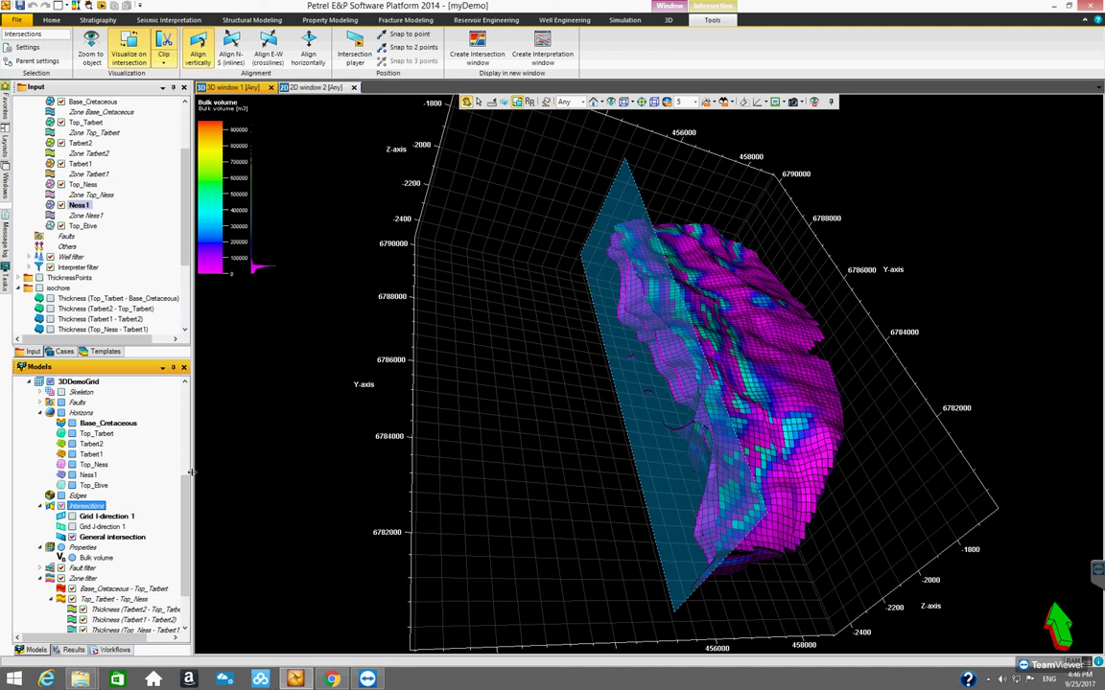
- Display the grid's faults, horizons and Bulk volume property on the general intersection plane
{"action": "scroll", "coordinate": [633, 384], "scroll_direction": "up", "scroll_amount": 2}
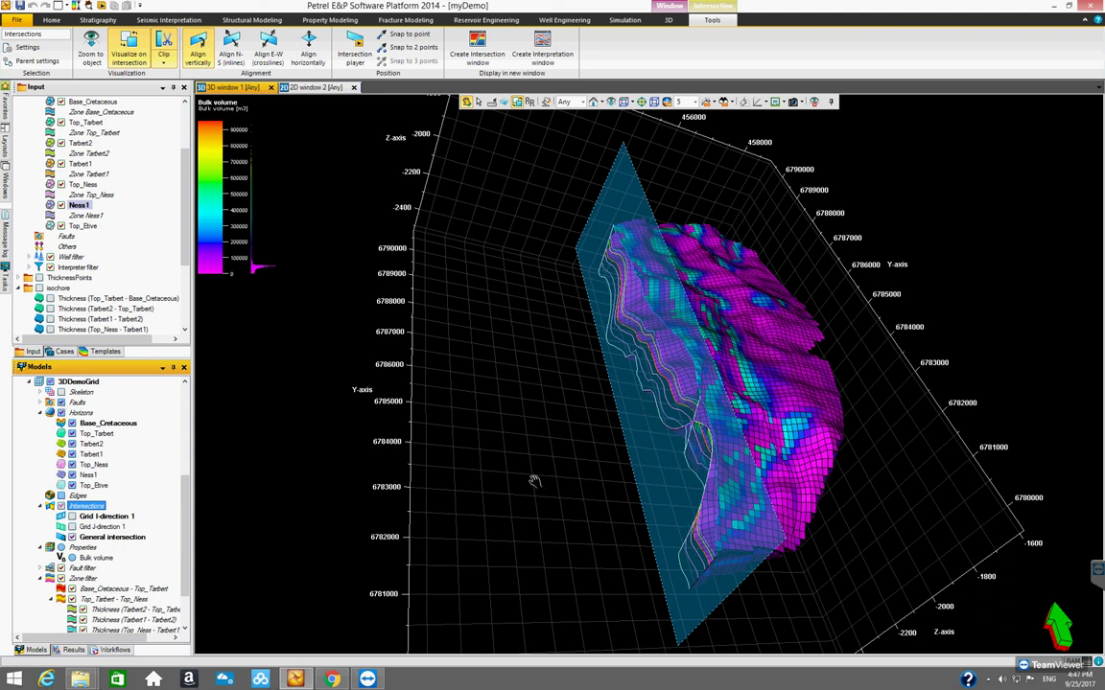
{"action": "left_click_drag", "start_coordinate": [187, 508], "coordinate": [189, 537]}
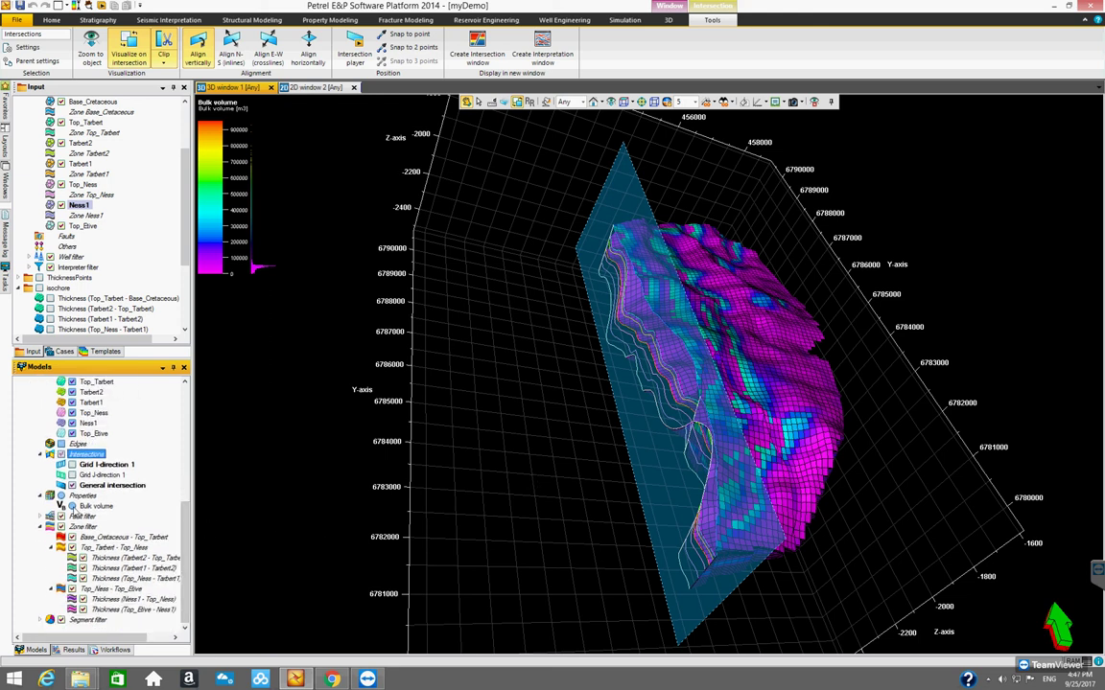
{"action": "left_click", "coordinate": [72, 506]}
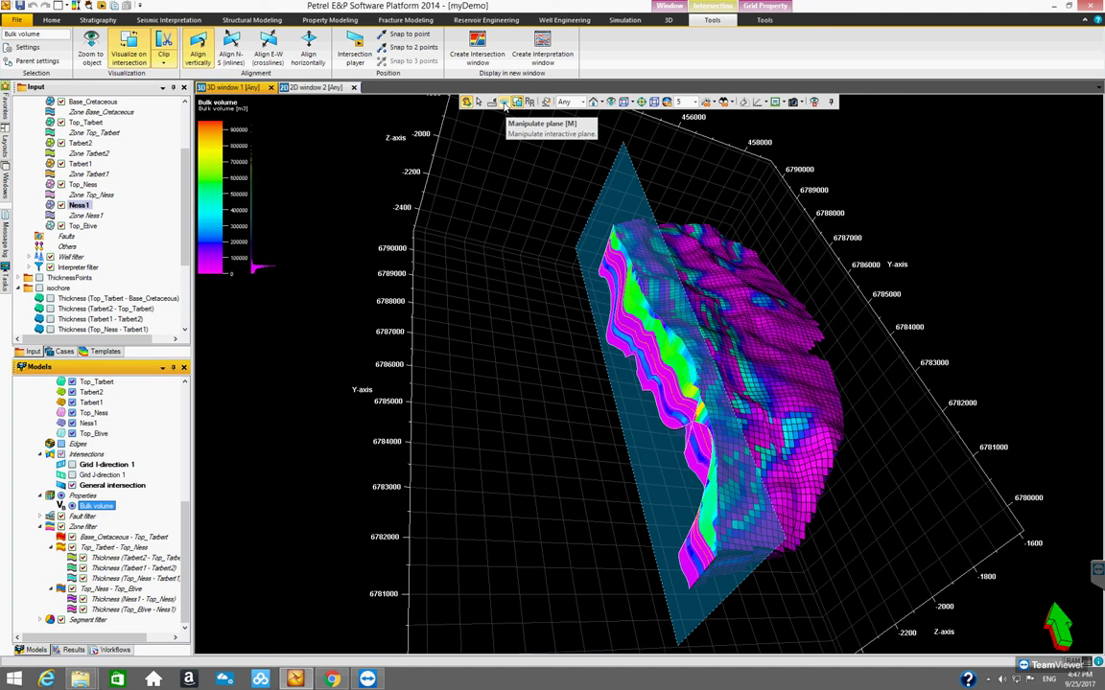
- Move the general intersection plane to different positions through the grid to cut new Bulk volume cross-sections
{"action": "left_click", "coordinate": [505, 102]}
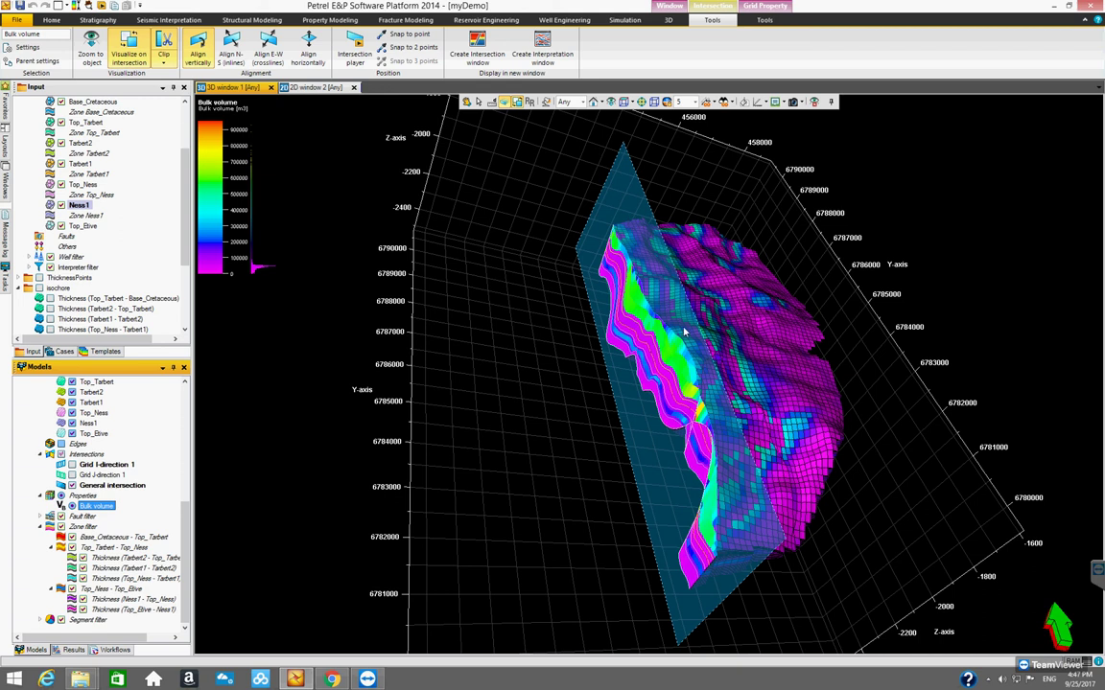
{"action": "left_click_drag", "start_coordinate": [675, 333], "coordinate": [560, 262]}
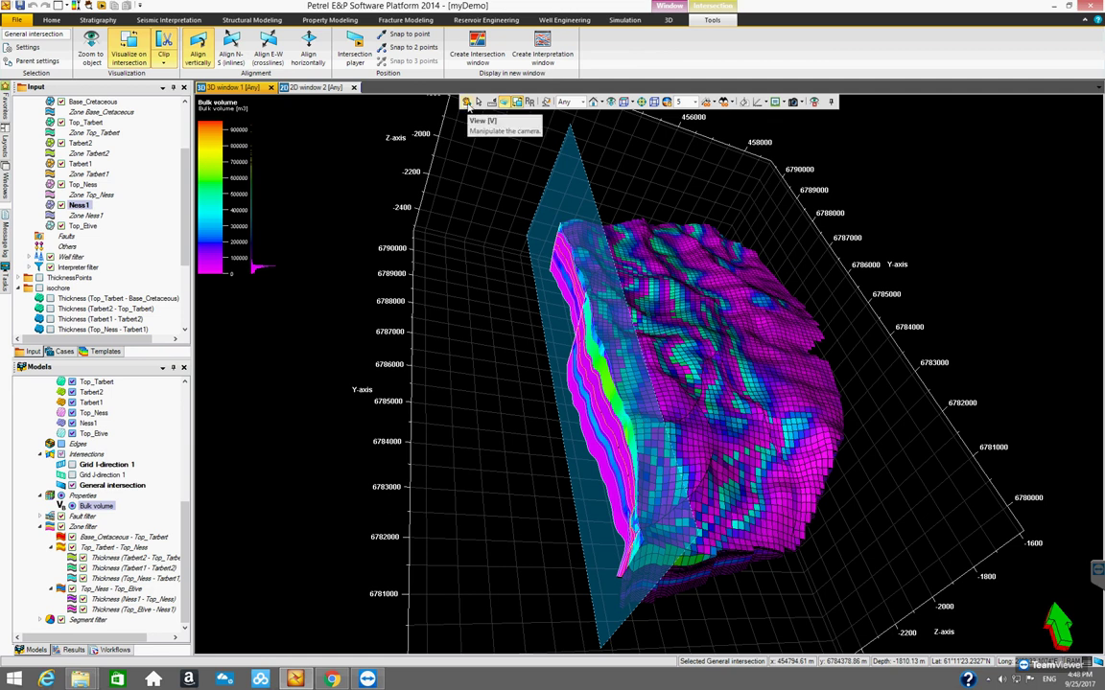
{"action": "left_click", "coordinate": [467, 102]}
{"action": "left_click_drag", "start_coordinate": [648, 401], "coordinate": [472, 313]}
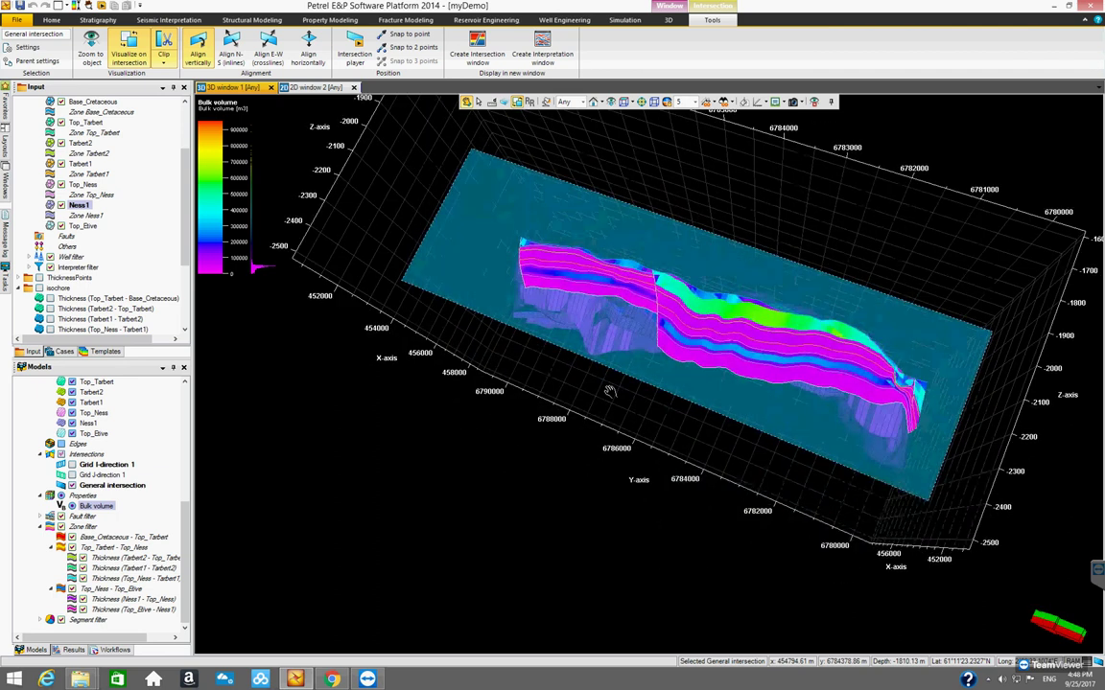
{"action": "left_click_drag", "start_coordinate": [549, 352], "coordinate": [494, 450]}
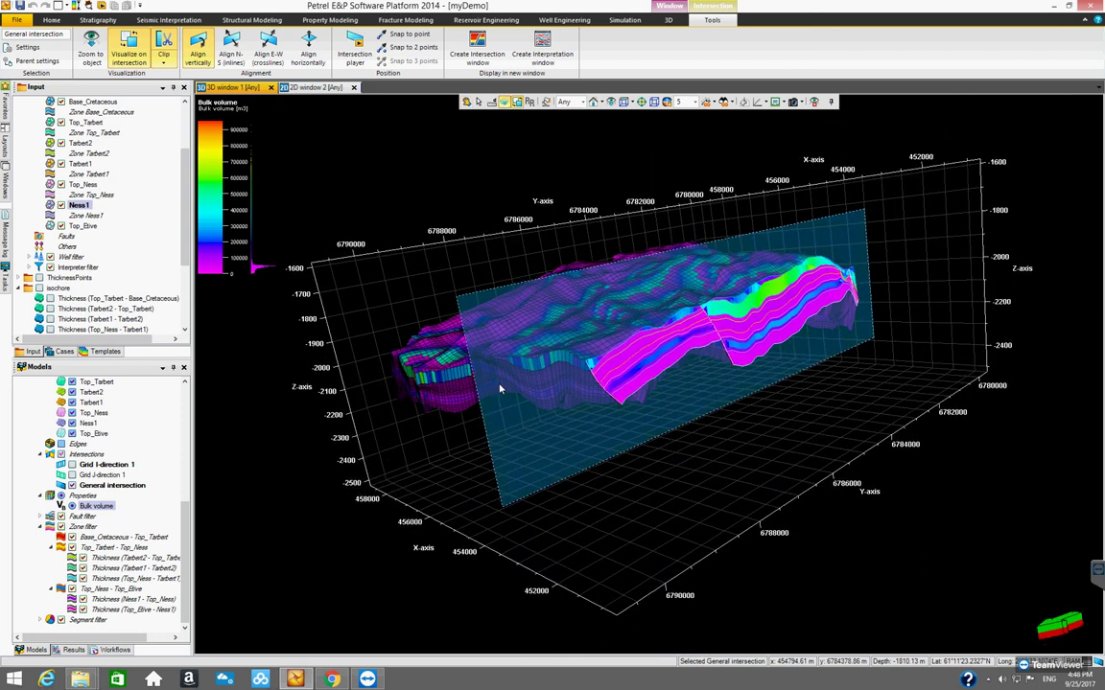
{"action": "left_click_drag", "start_coordinate": [496, 382], "coordinate": [406, 351]}
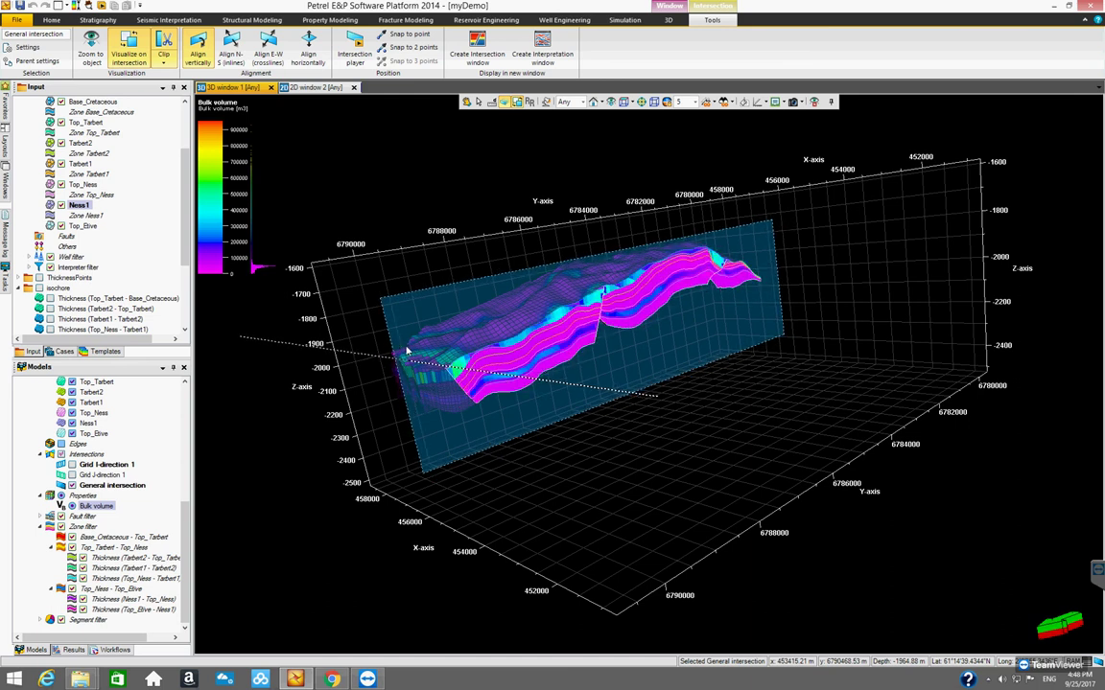
{"action": "left_click_drag", "start_coordinate": [408, 351], "coordinate": [447, 376]}
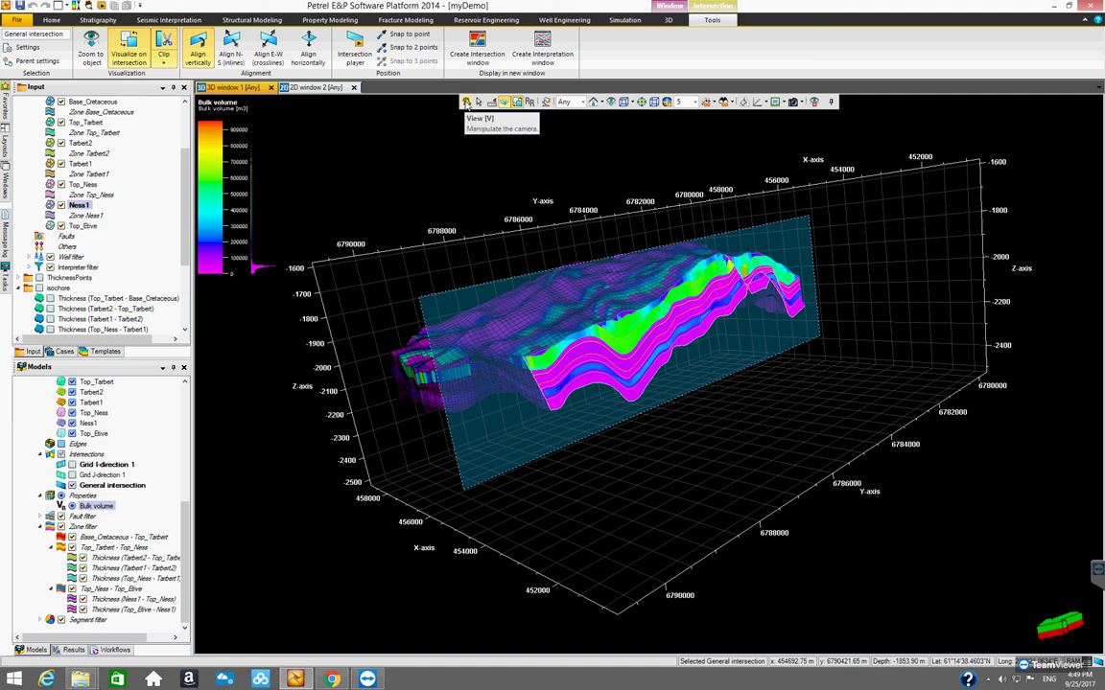
- Examine the layers and fault offsets on the Bulk volume cross-section from several angles
{"action": "left_click", "coordinate": [466, 102]}
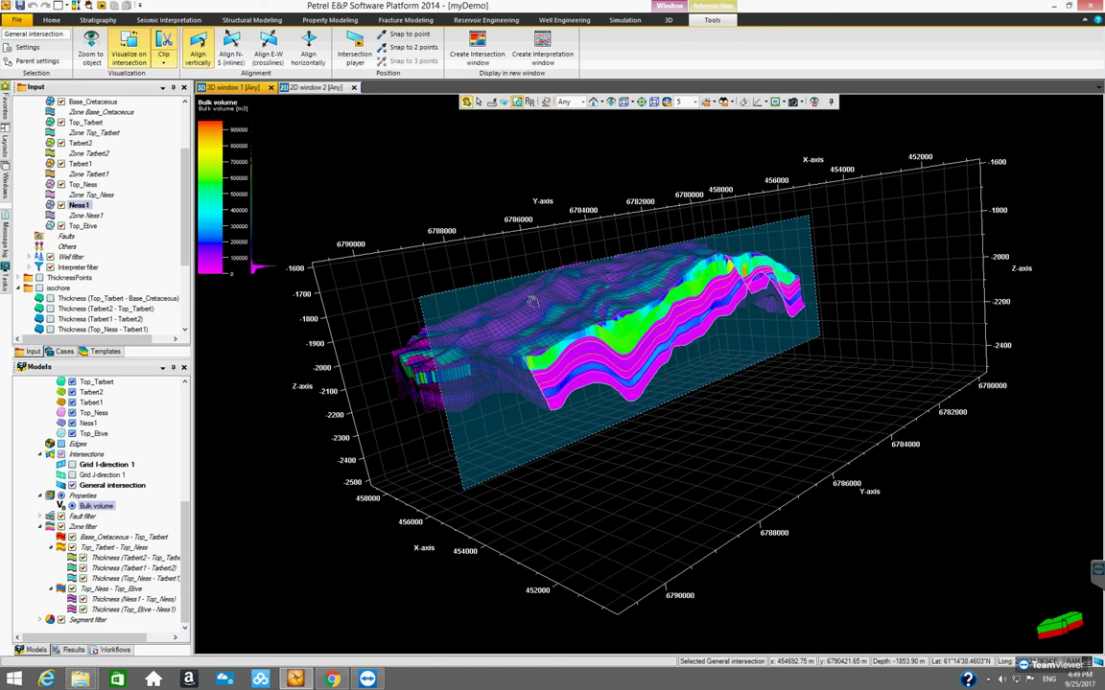
{"action": "left_click_drag", "start_coordinate": [500, 324], "coordinate": [845, 341]}
{"action": "left_click_drag", "start_coordinate": [645, 424], "coordinate": [363, 352]}
{"action": "left_click_drag", "start_coordinate": [606, 390], "coordinate": [557, 419]}
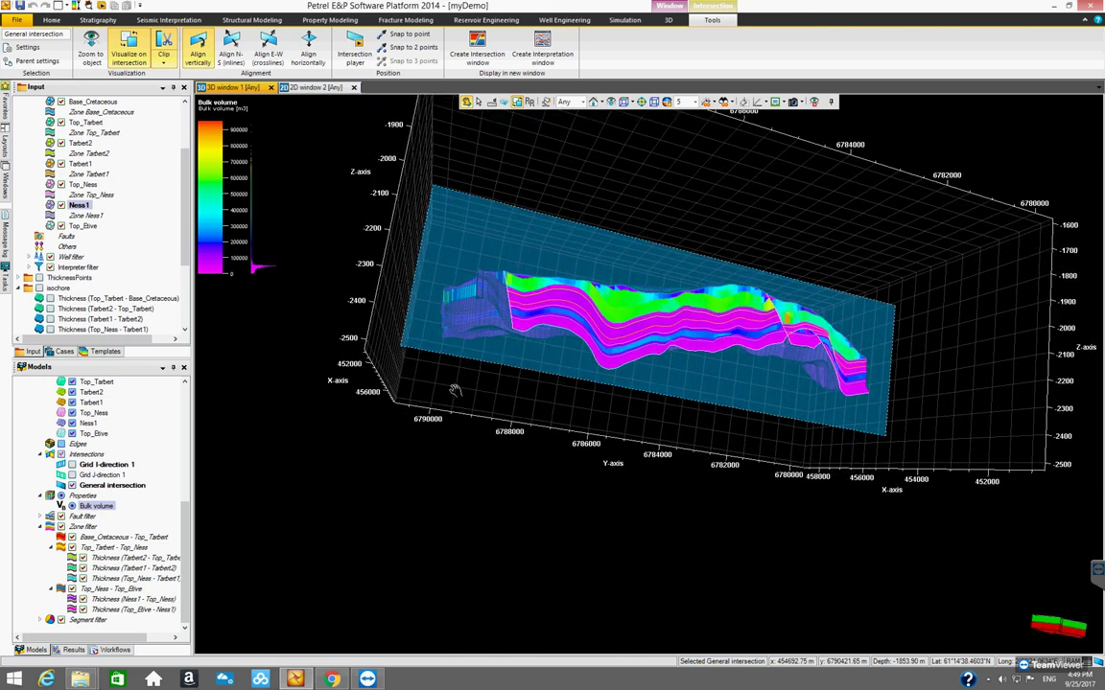
{"action": "left_click_drag", "start_coordinate": [458, 388], "coordinate": [616, 358]}
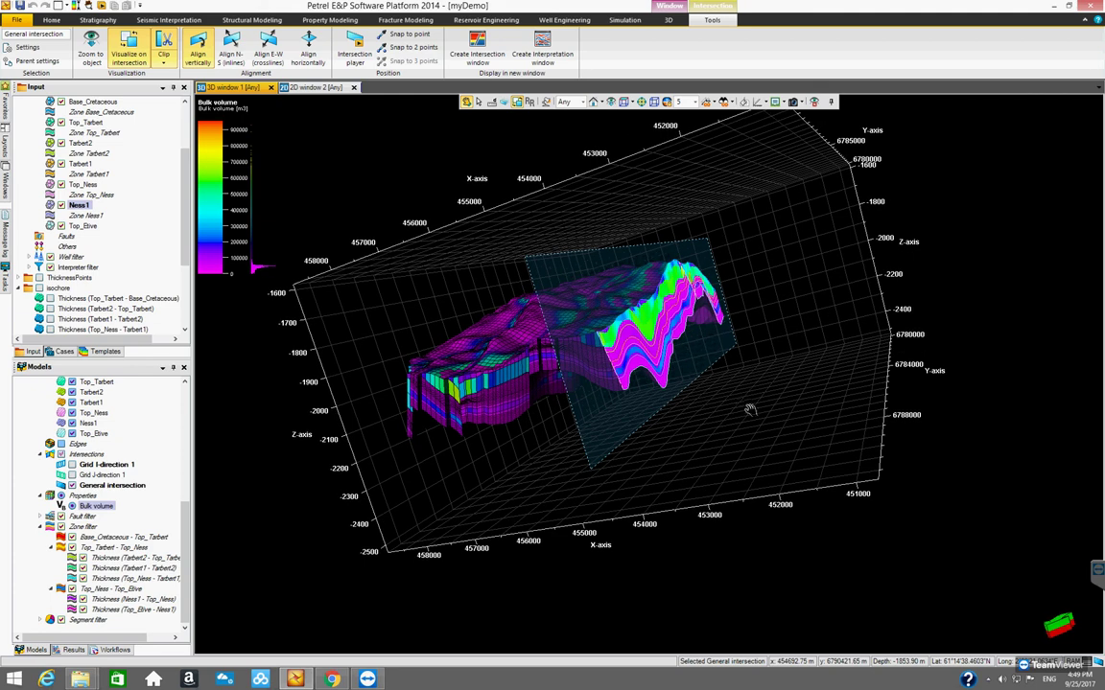
{"action": "left_click_drag", "start_coordinate": [721, 431], "coordinate": [506, 375]}
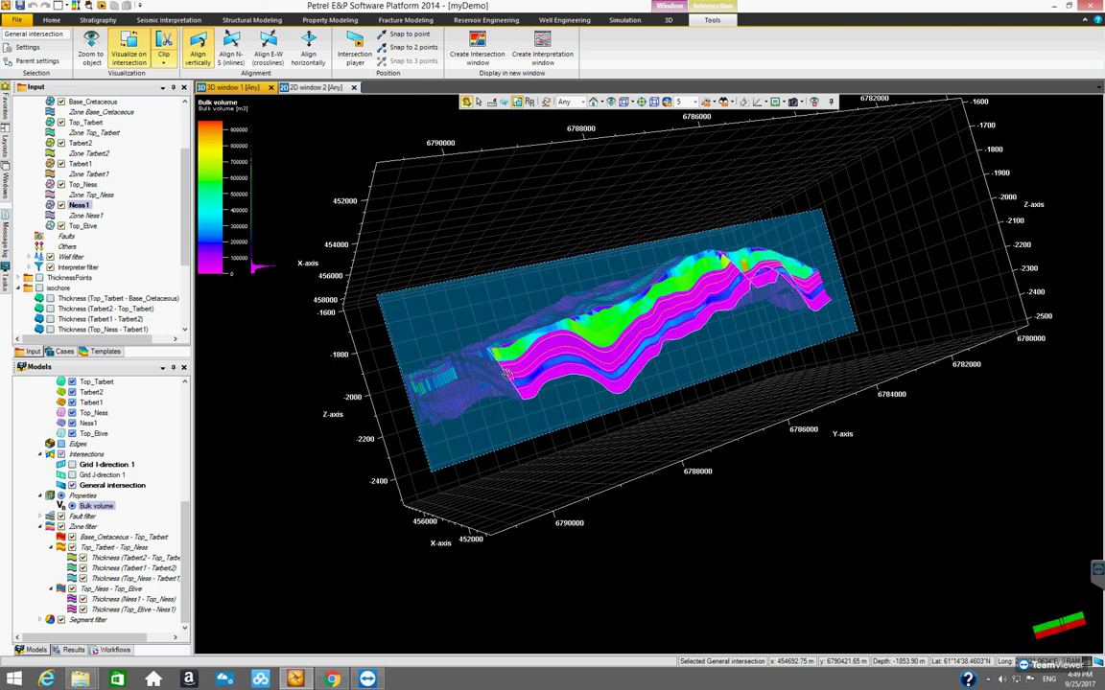